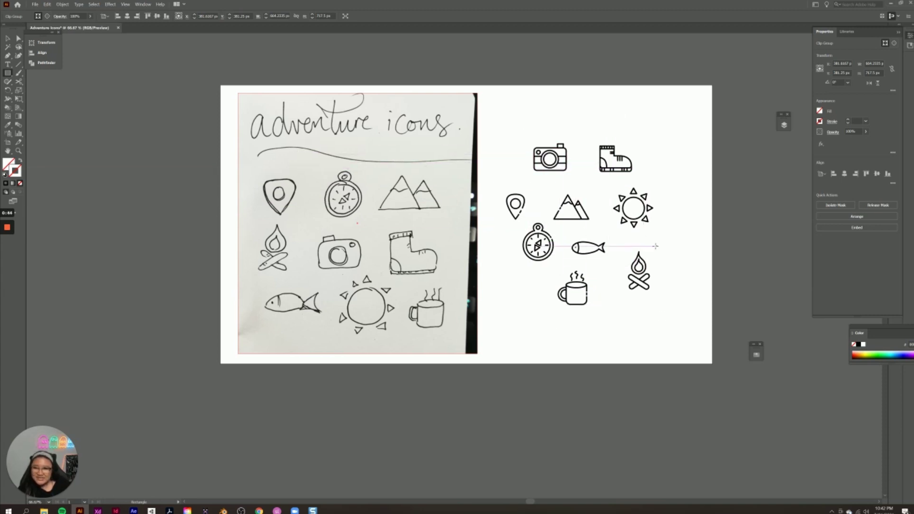
Step: Create a new 1366 x 768 px landscape document in RGB color
left_click(35, 5)
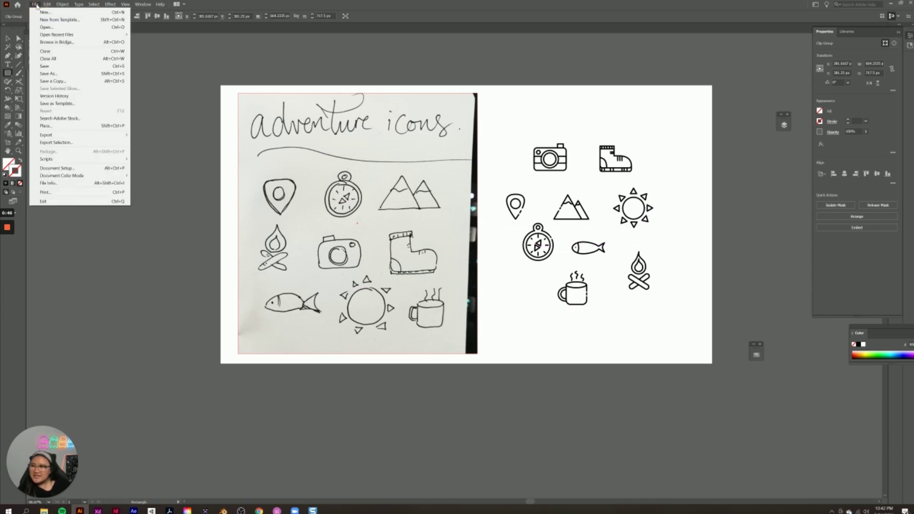
left_click(44, 12)
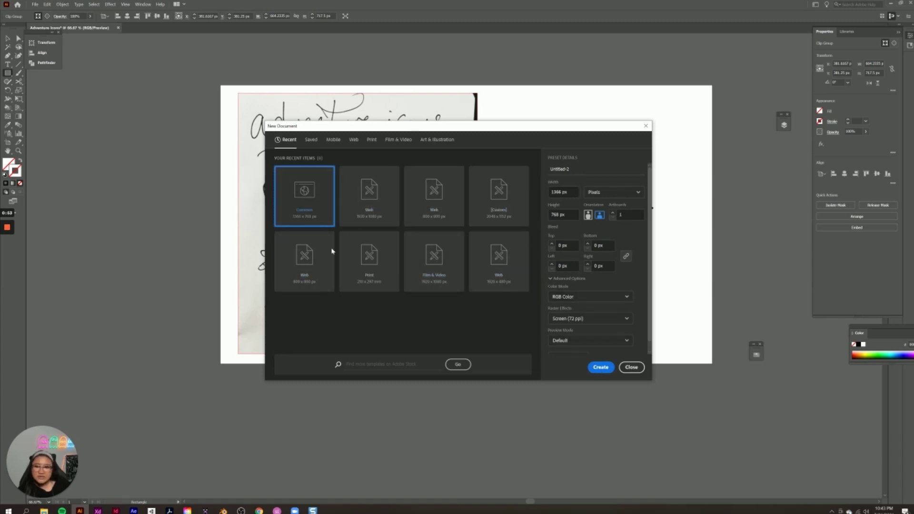
left_click(600, 368)
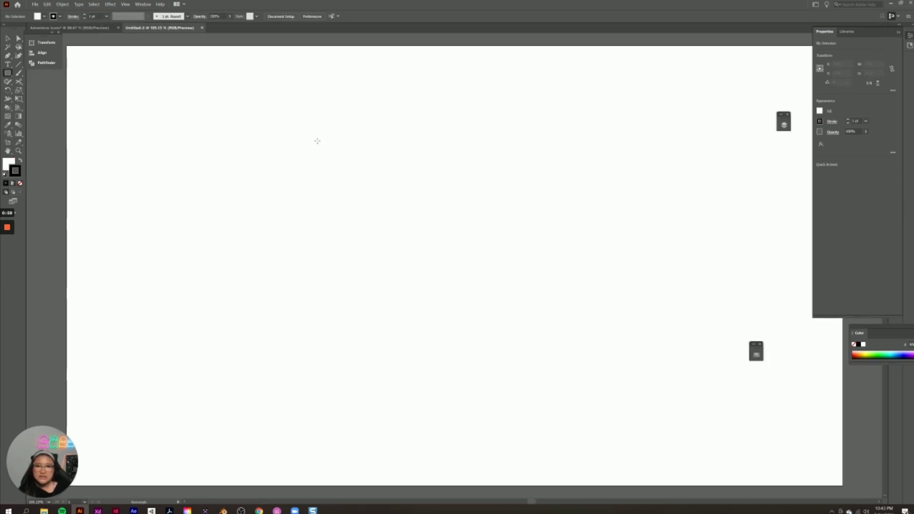
Step: Clear the workspace by collapsing Properties, moving the floating panels off the artboard and closing the Transform, Align and Pathfinder group
left_click(896, 30)
left_click_drag(784, 115, 862, 117)
left_click_drag(755, 350, 868, 375)
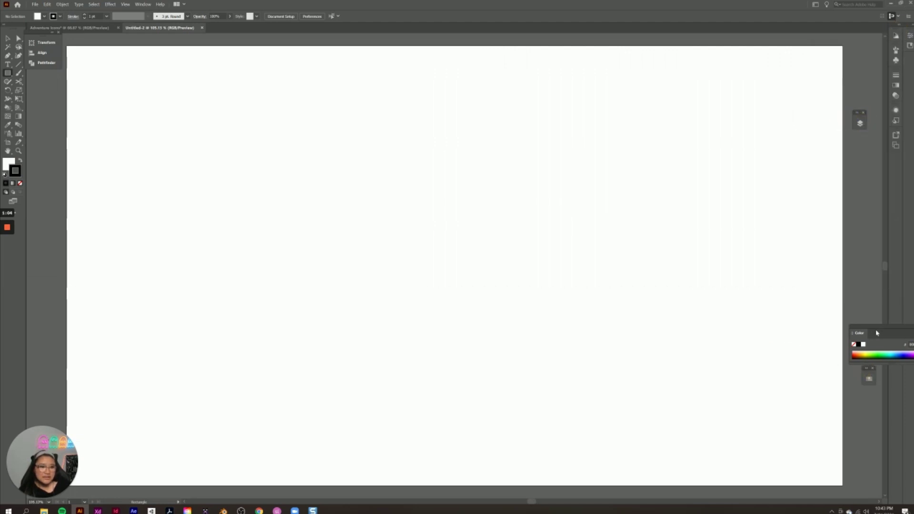
left_click_drag(877, 329, 895, 325)
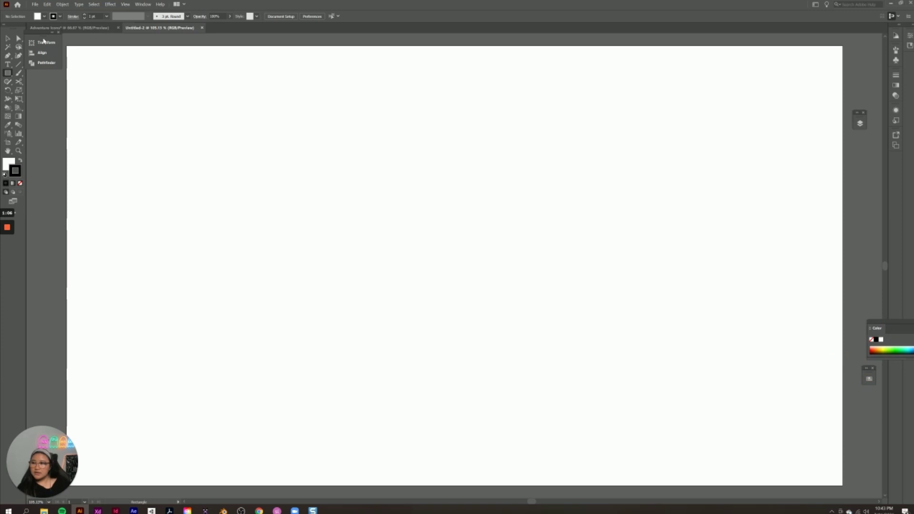
left_click(59, 33)
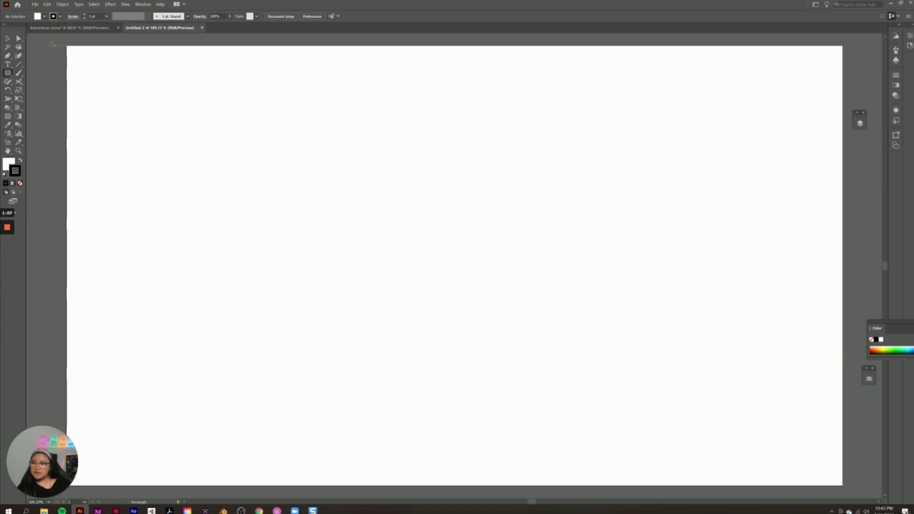
Step: Place the sketch photo IMG_20210107_223538 as a linked image filling nearly the full artboard height
left_click(36, 5)
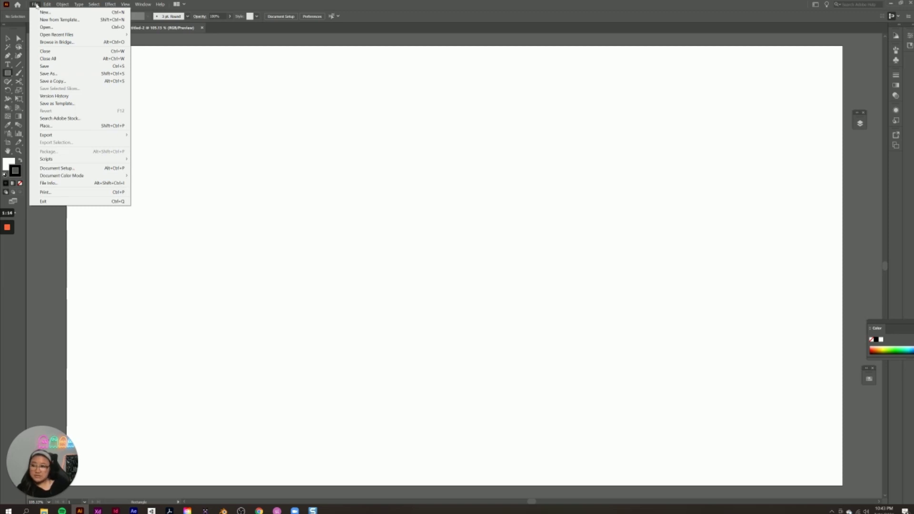
left_click(36, 5)
left_click(36, 5)
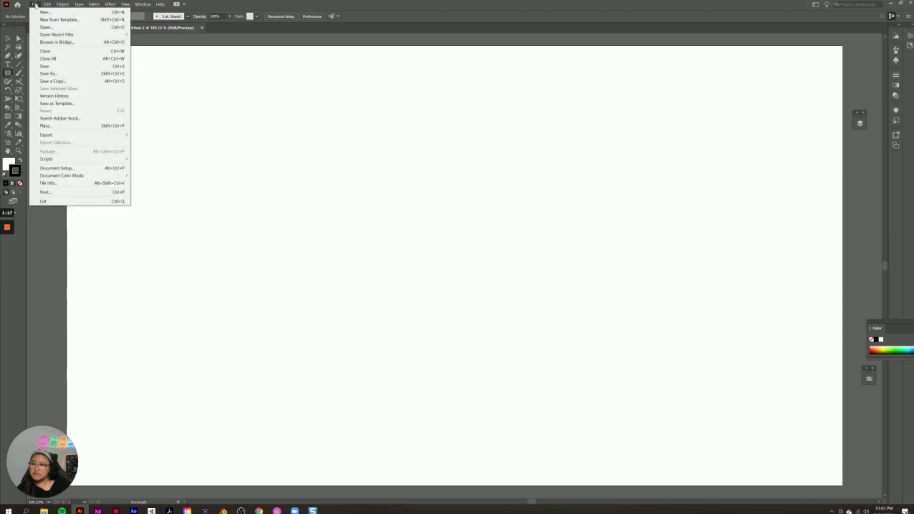
left_click(68, 127)
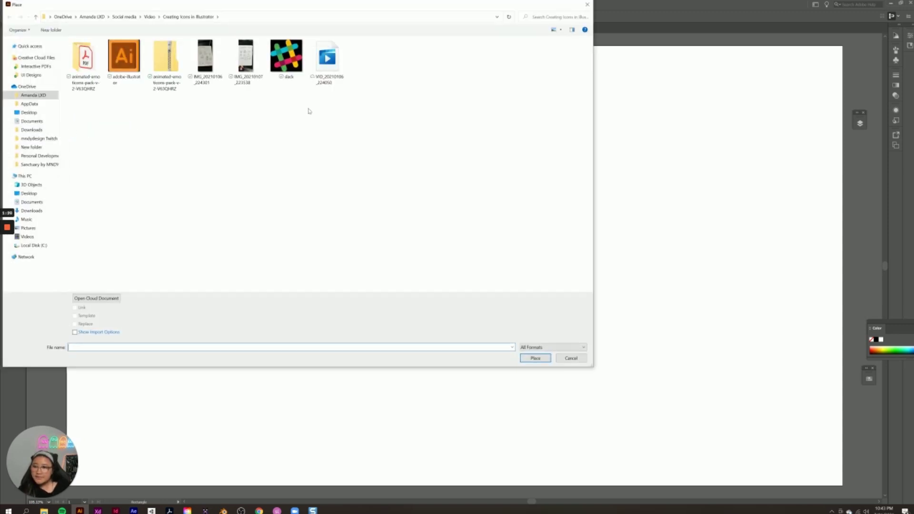
left_click(246, 60)
left_click(531, 360)
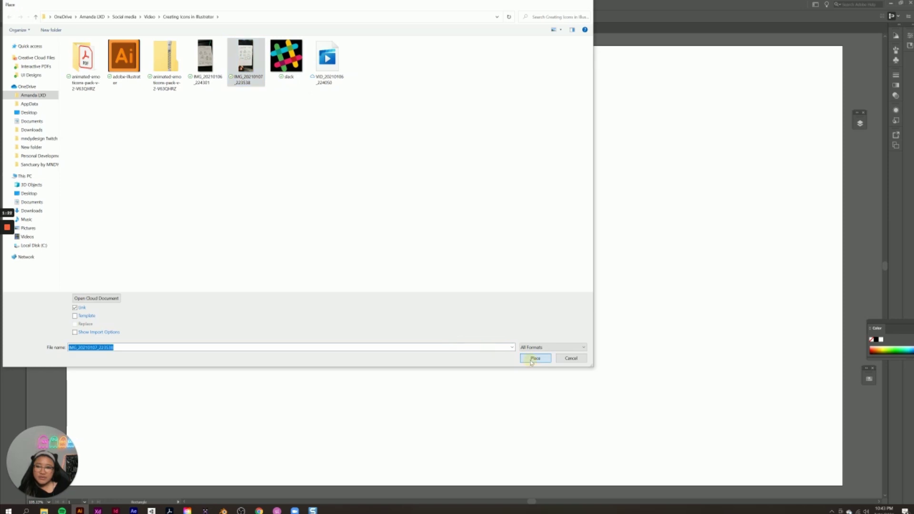
left_click_drag(83, 52, 548, 484)
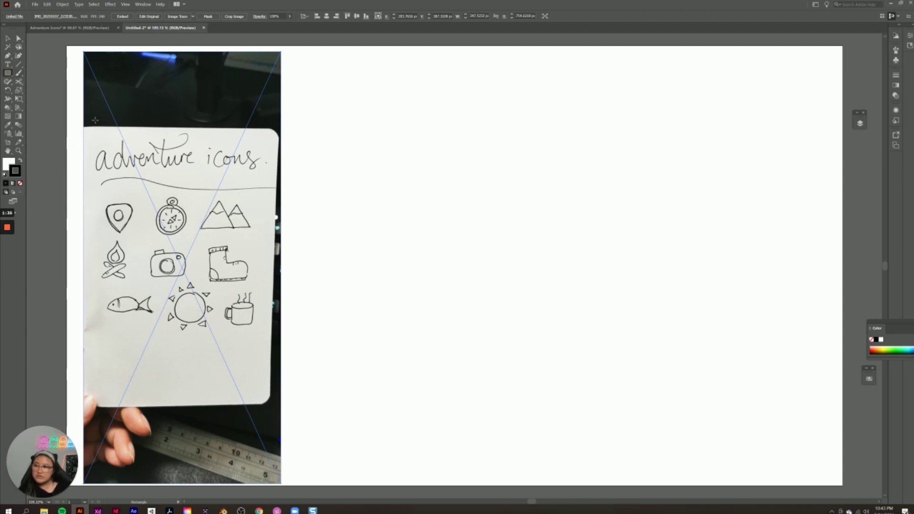
Step: Draw a rectangle over the notebook page in the photo and use it as a clipping mask to crop the image
mouse_move(83, 126)
left_mouse_down()
mouse_move(204, 393)
mouse_move(224, 405)
mouse_move(280, 405)
left_mouse_up()
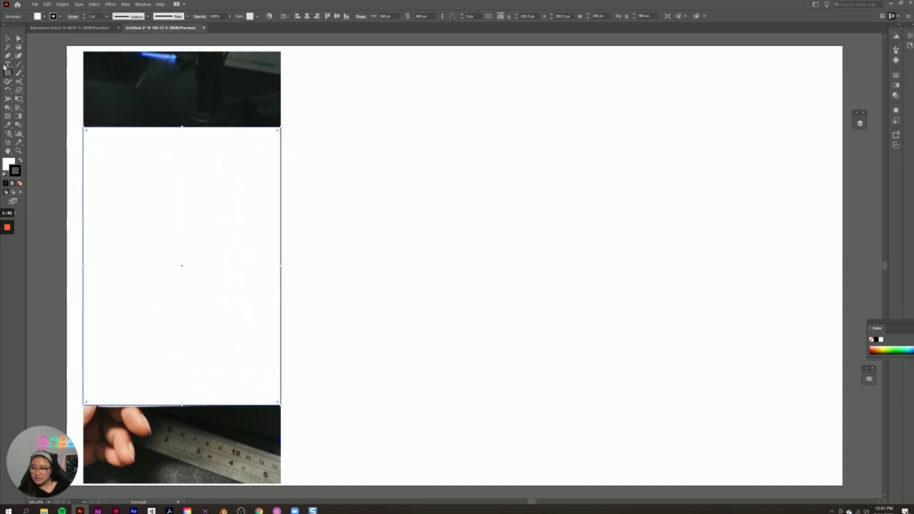
left_click(8, 38)
left_click_drag(374, 276, 63, 91)
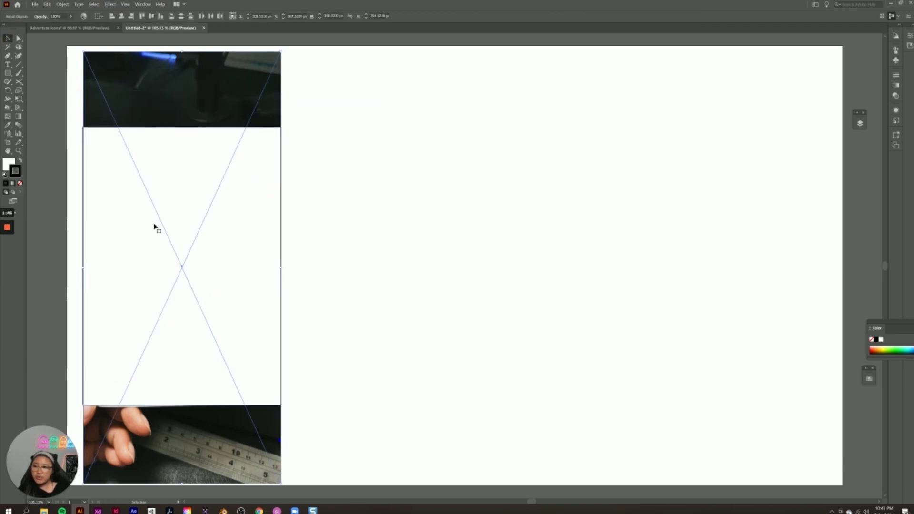
right_click(257, 246)
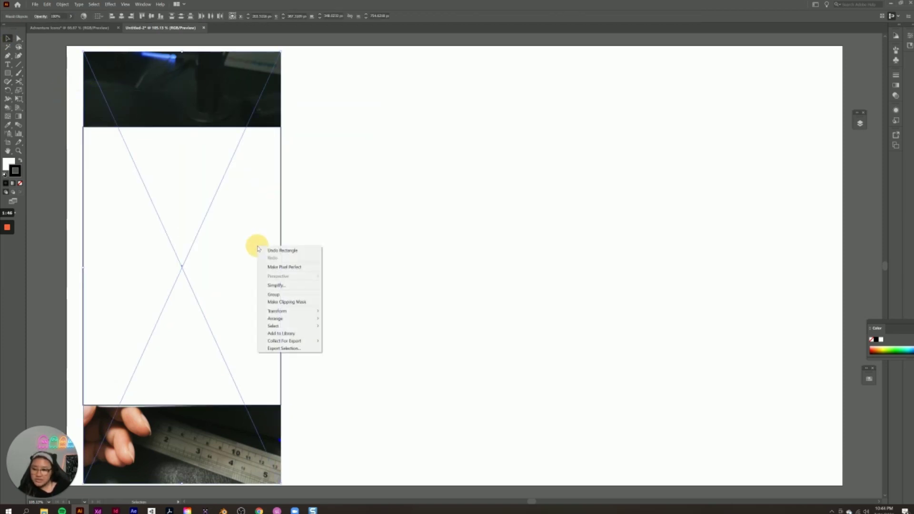
left_click(301, 305)
Step: Enlarge the cropped sketch proportionally to about 733 px high and position it within the left part of the artboard
left_click_drag(178, 221, 175, 156)
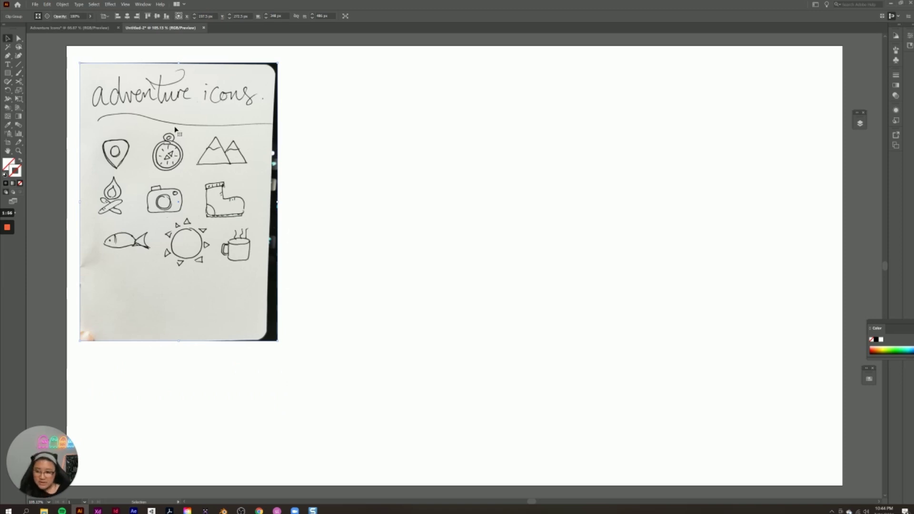
mouse_move(279, 341)
left_mouse_down()
mouse_move(350, 422)
mouse_move(388, 481)
left_mouse_up()
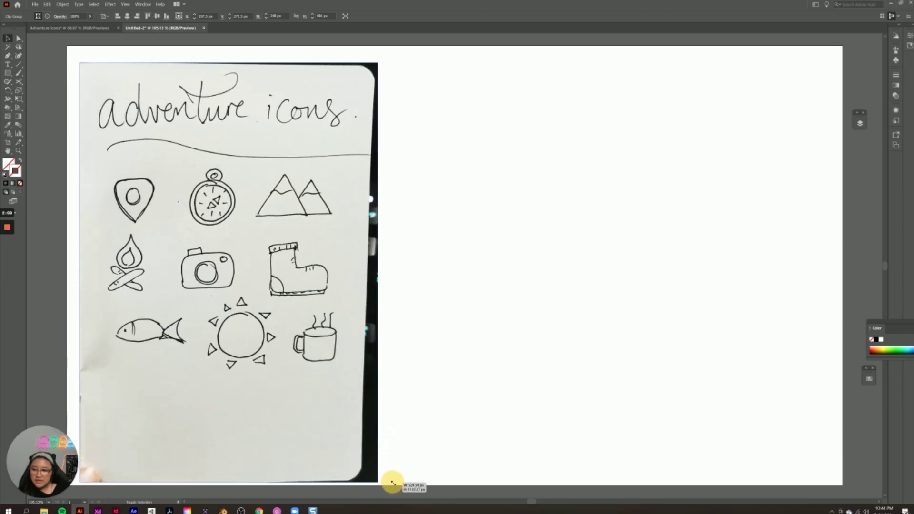
left_click_drag(295, 352, 310, 347)
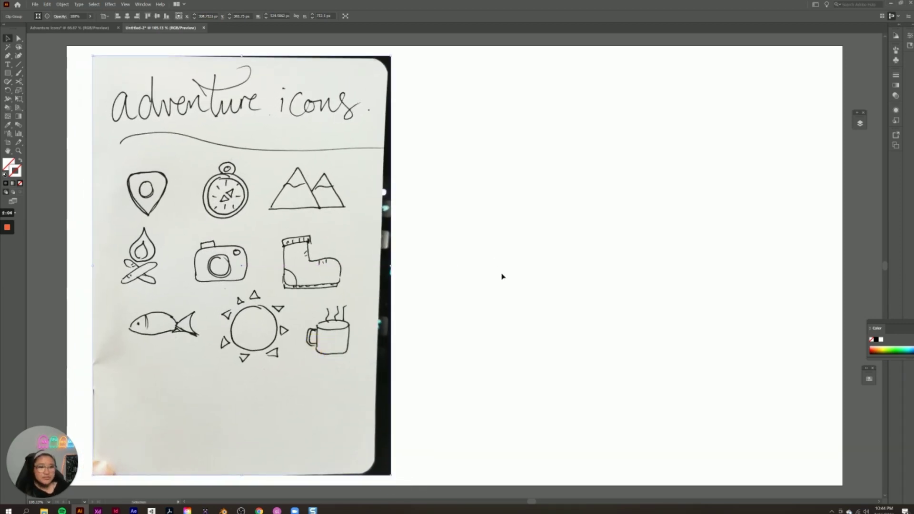
Step: Rename the sketch's layer as Reference Image
left_click(862, 124)
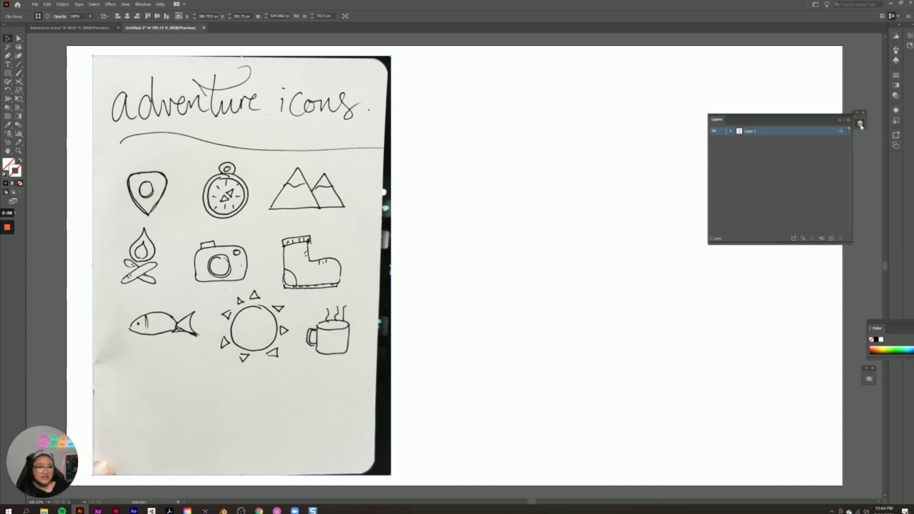
left_click(142, 5)
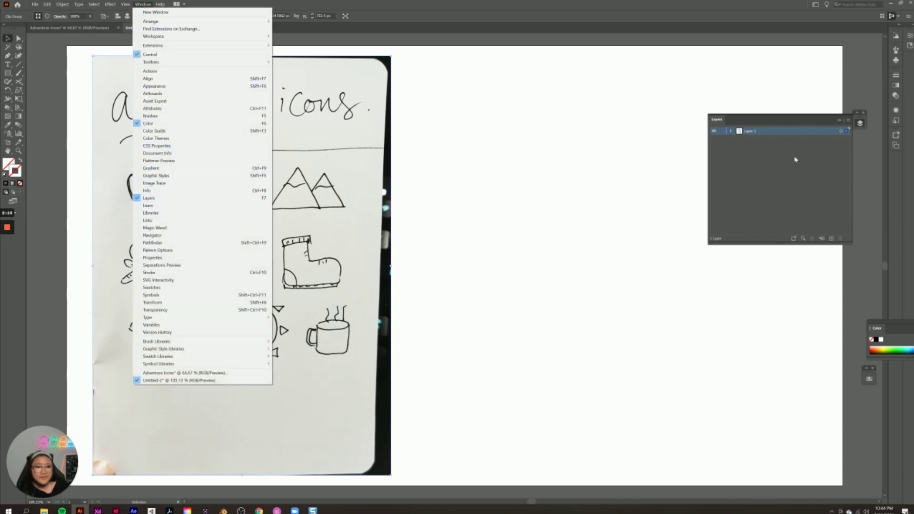
left_click(771, 162)
double_click(750, 129)
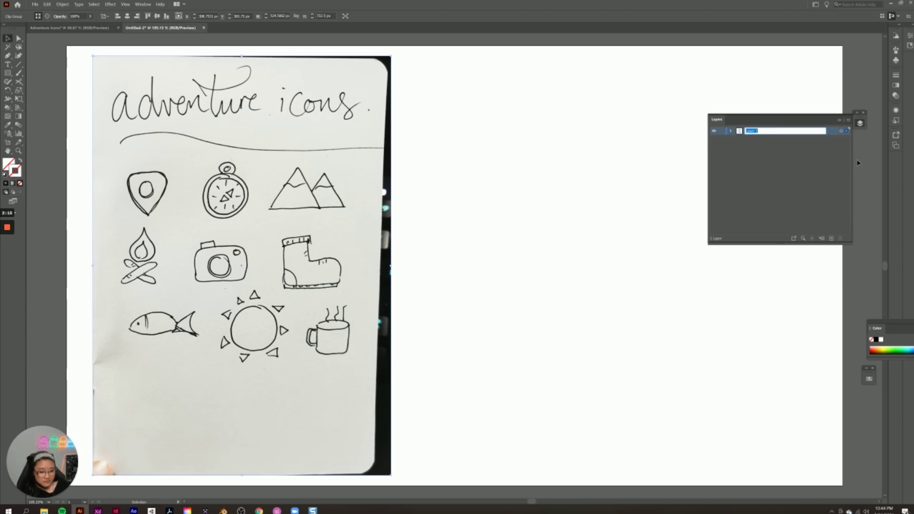
type("Re")
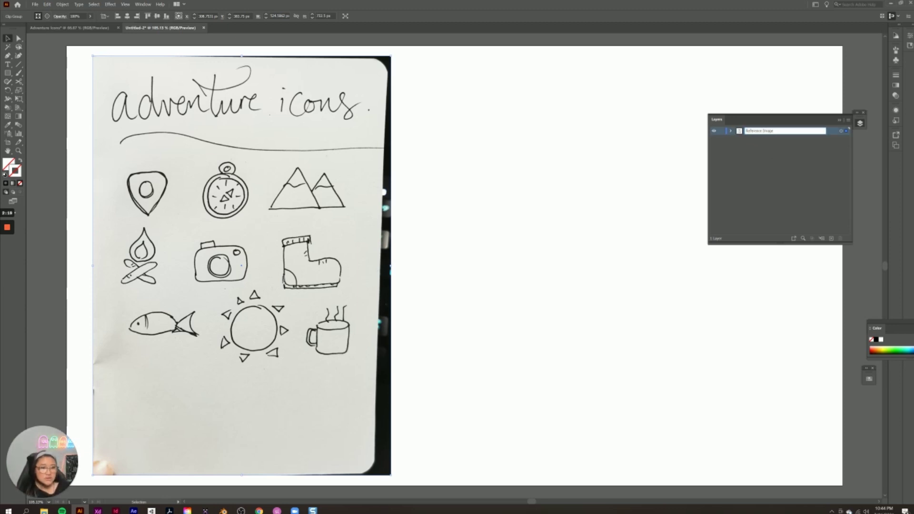
type("ference Image")
left_click(811, 206)
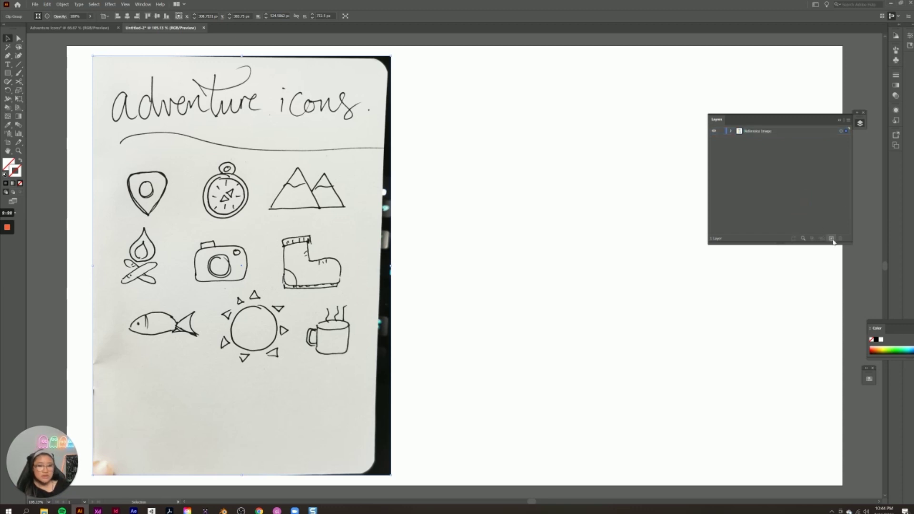
Step: Select the clip group inside the Reference Image layer and set its opacity to 17%
left_click(731, 131)
left_click(756, 139)
left_click(145, 195)
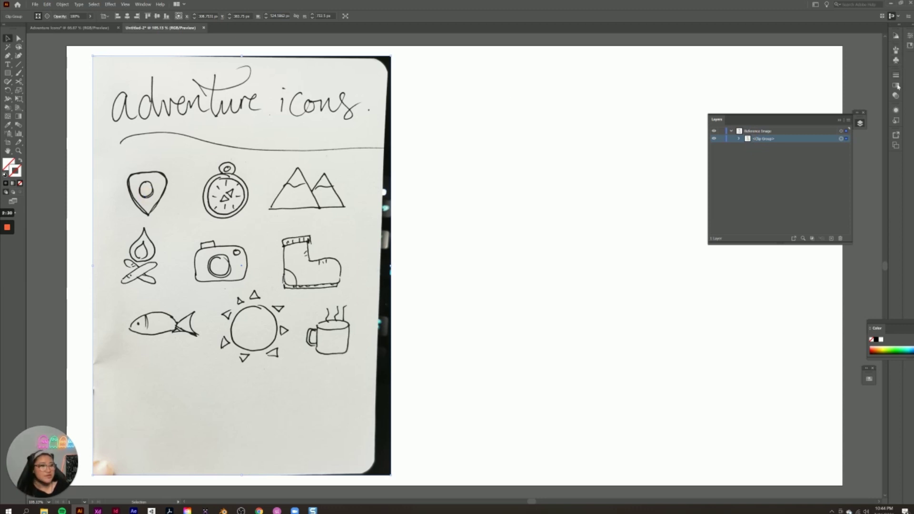
left_click(910, 37)
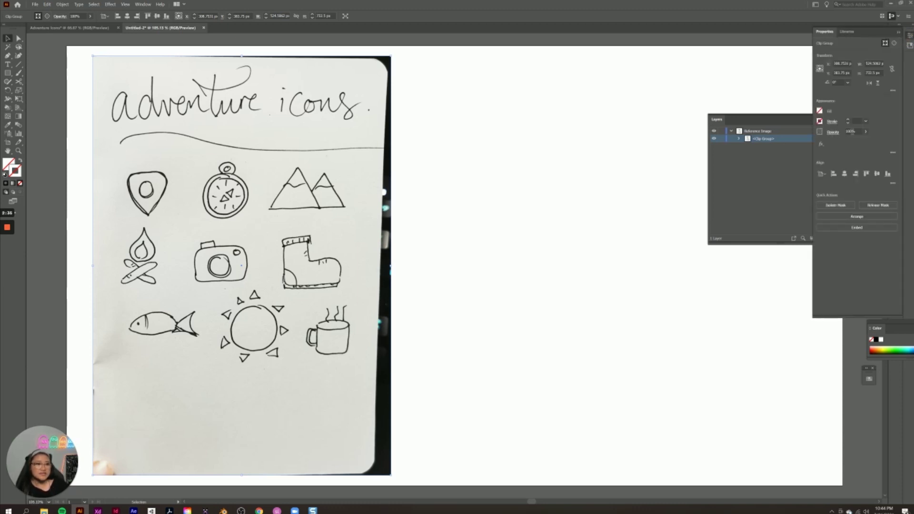
left_click(866, 131)
left_click_drag(864, 142, 843, 142)
left_click(844, 142)
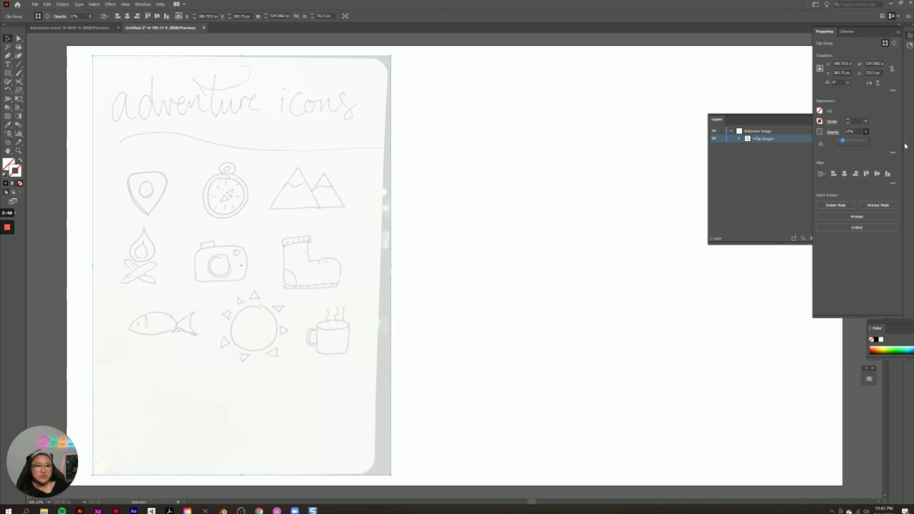
left_click(787, 168)
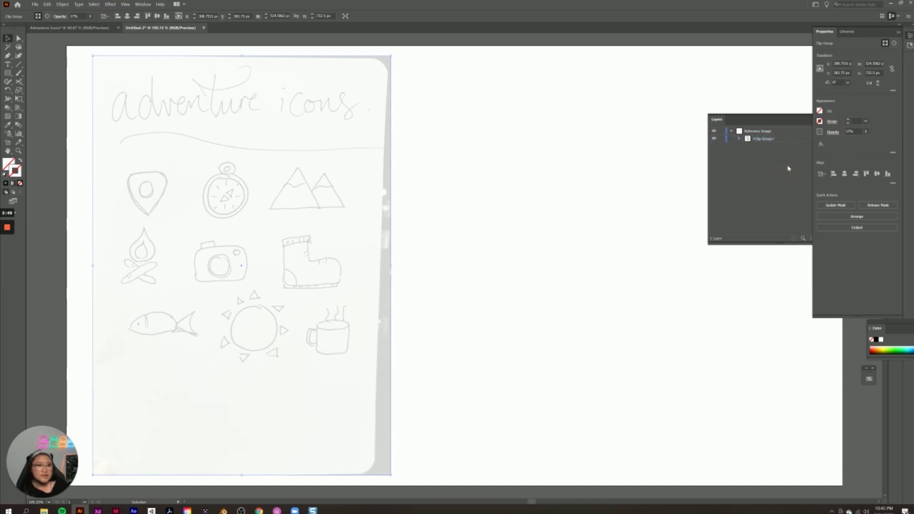
left_click(898, 32)
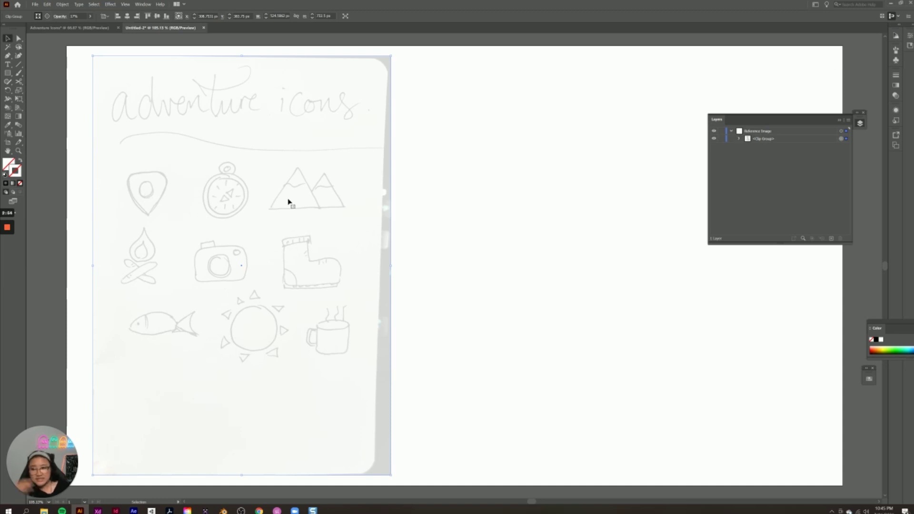
Step: Add a new layer above Reference Image and name it Adventure Icons
left_click(832, 238)
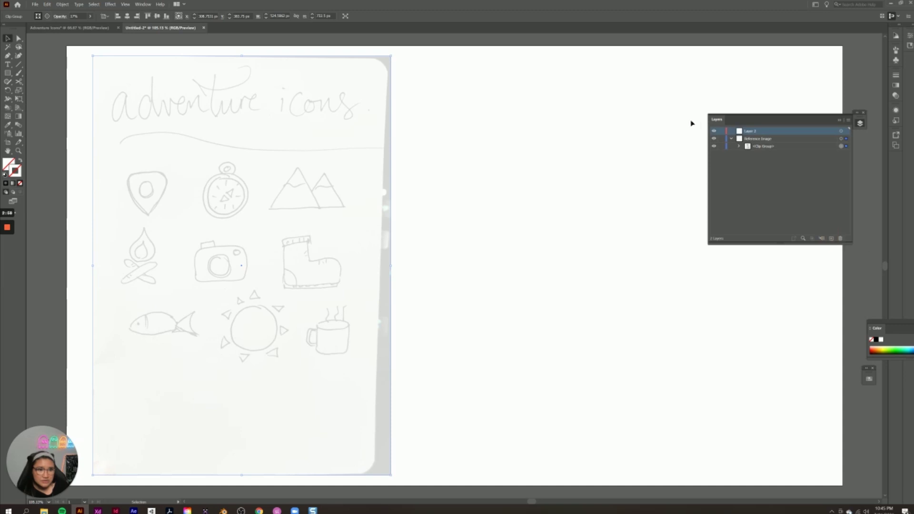
double_click(746, 132)
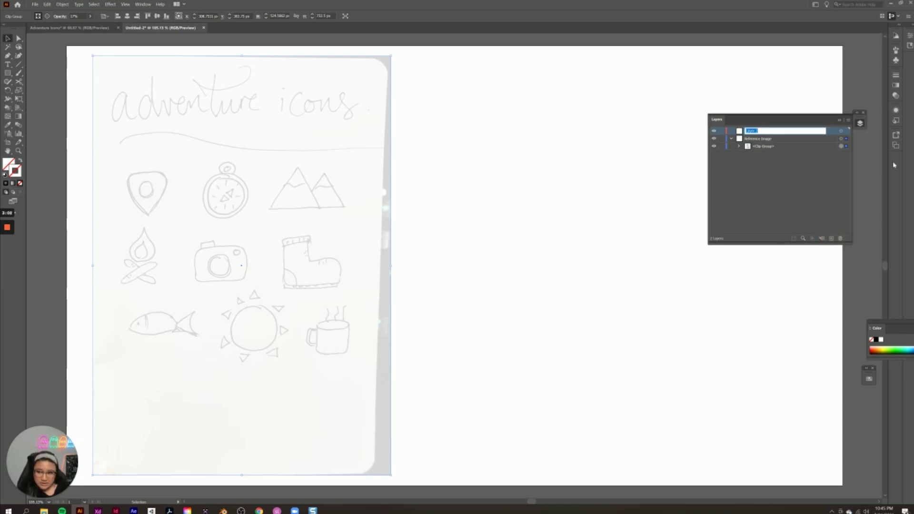
type("Icons")
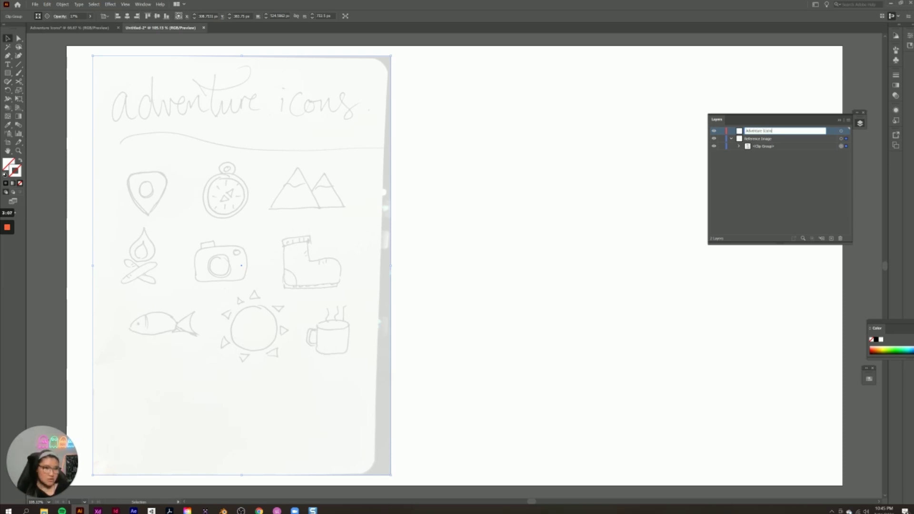
key("Return")
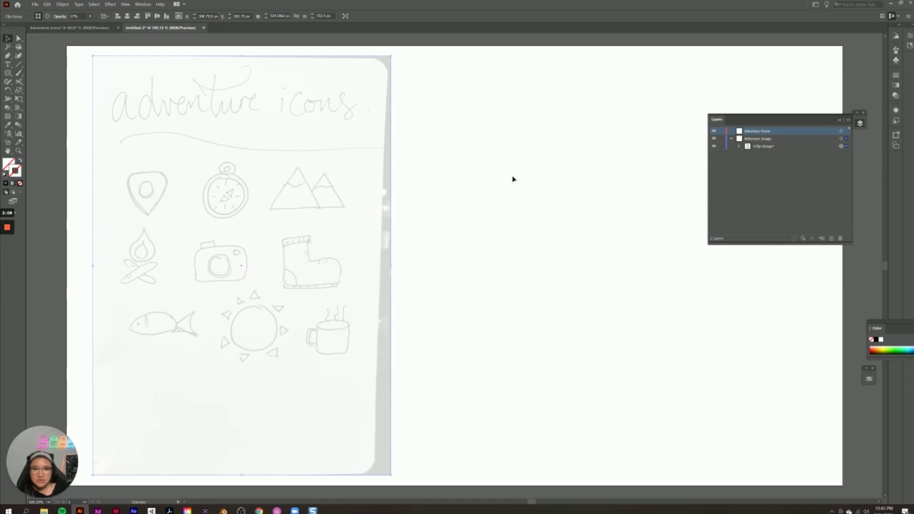
Step: Lock the Reference Image layer and collapse the layer list
left_click(721, 139)
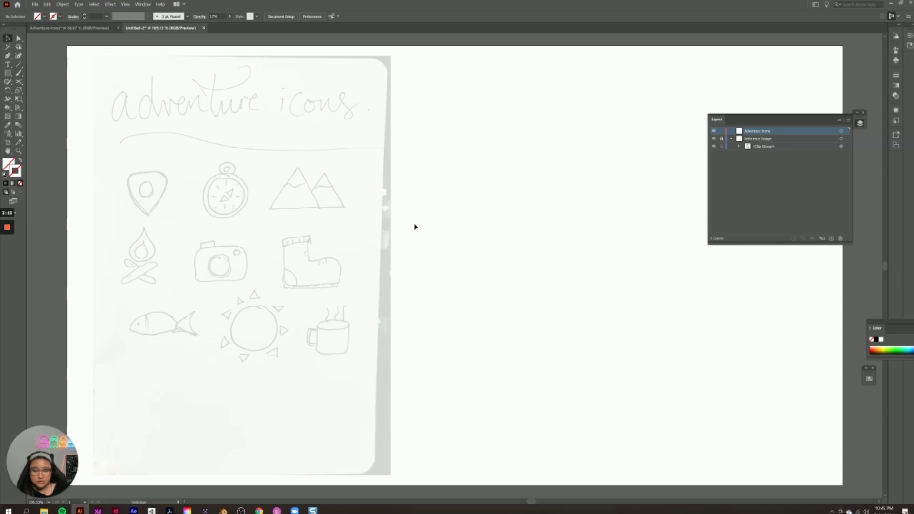
key("space")
left_click_drag(429, 233, 545, 261)
left_click_drag(409, 238, 476, 195)
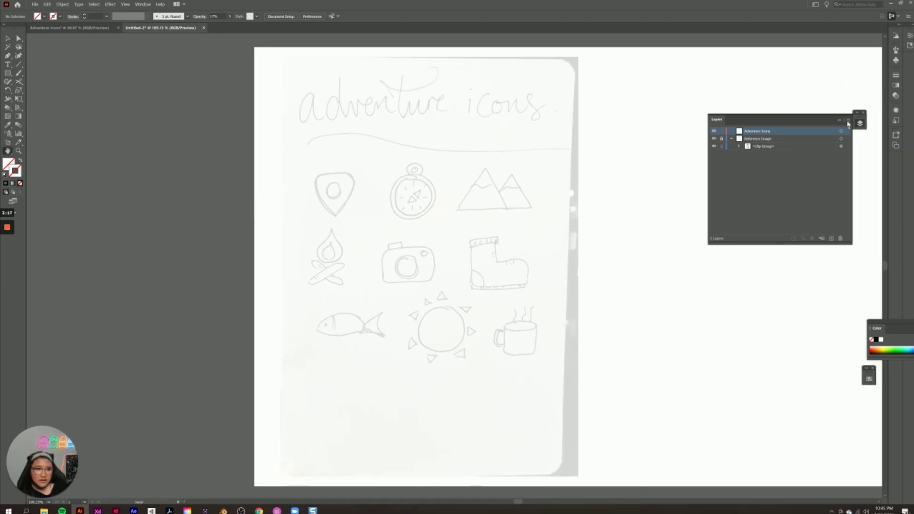
left_click(840, 121)
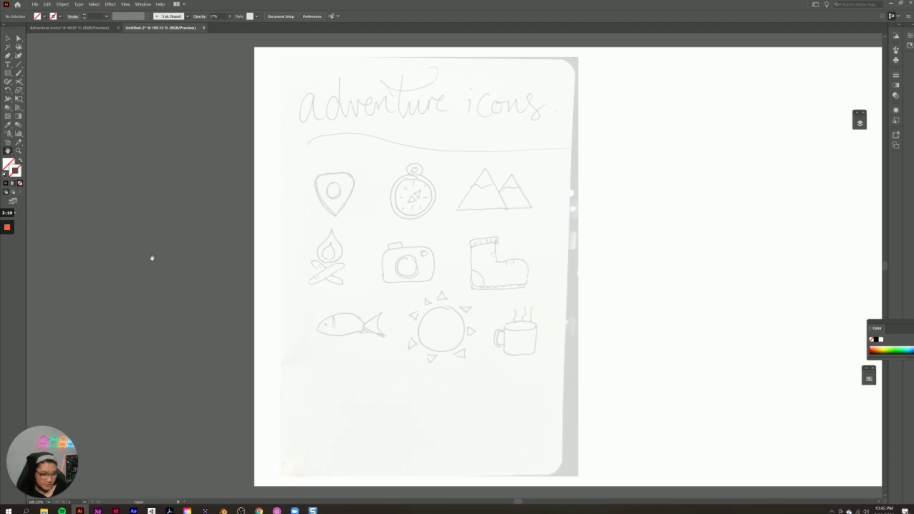
key("ctrl+plus")
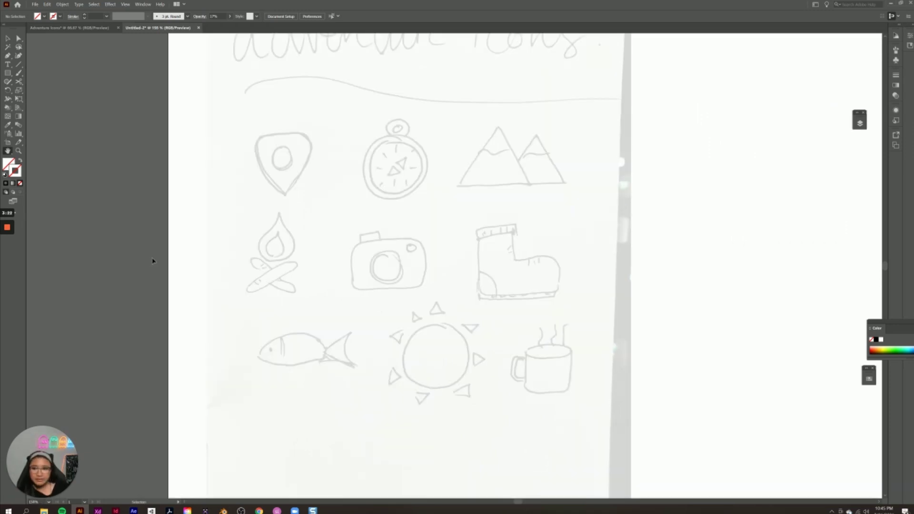
Step: Trace the map pin outline on the sketch with the Pen tool as a closed path with a pointed base and curved top
key("ctrl+plus")
scroll(149, 255, "up", 2)
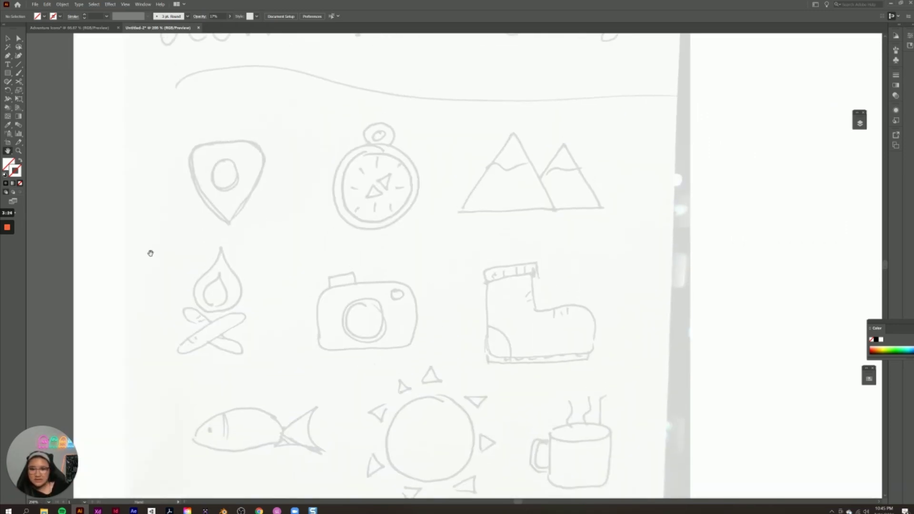
left_click_drag(313, 273, 377, 219)
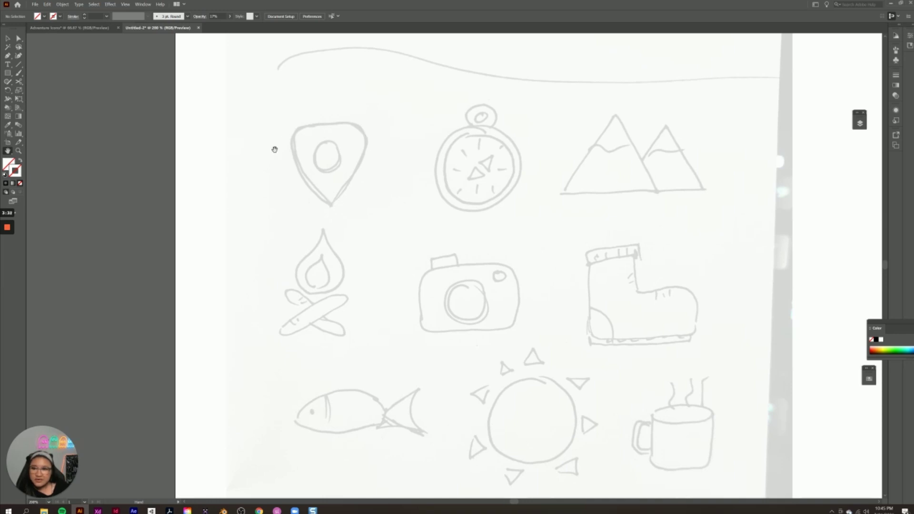
left_click(9, 57)
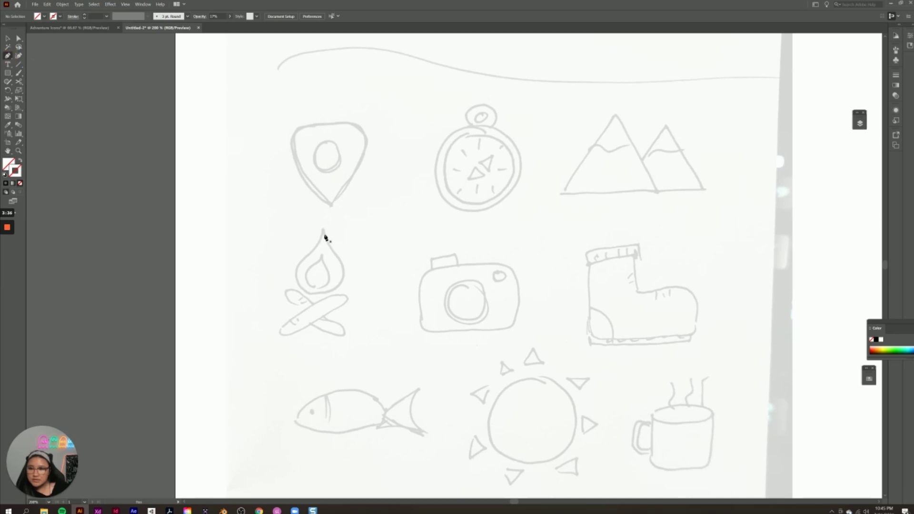
left_click(331, 206)
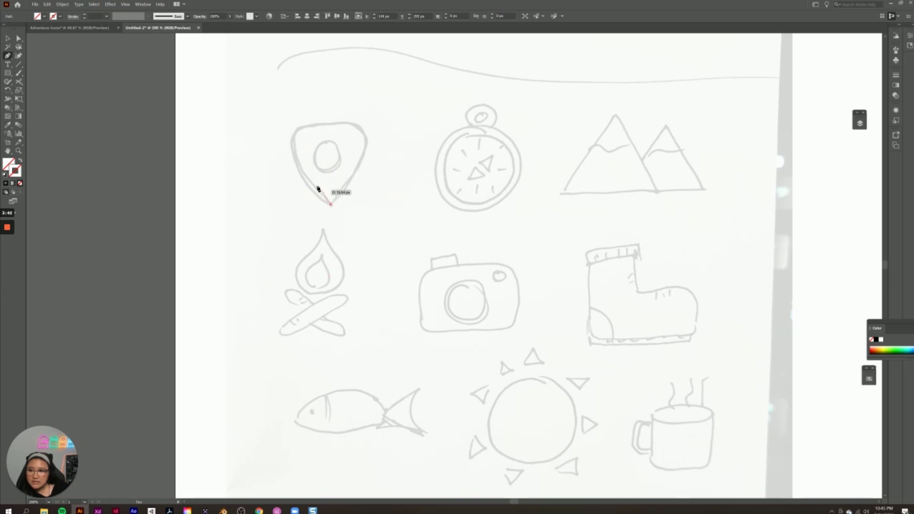
left_click(331, 125)
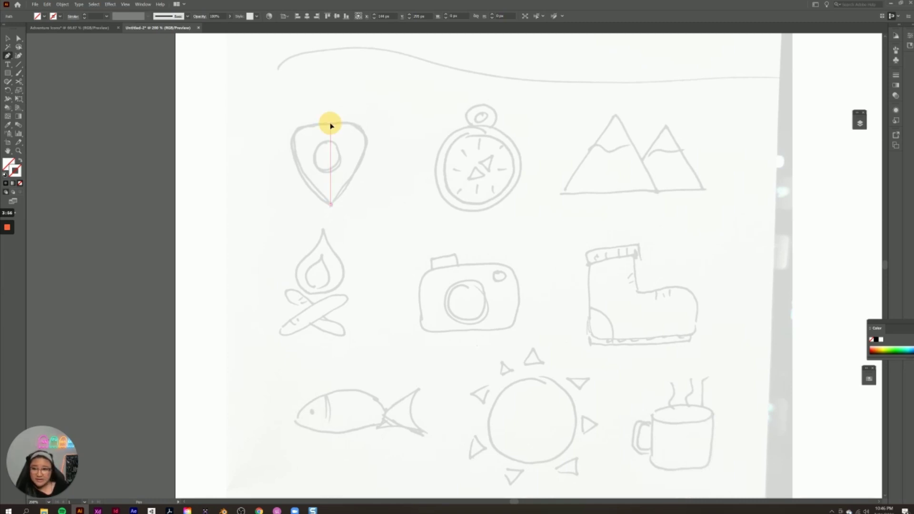
left_click_drag(331, 125, 412, 127)
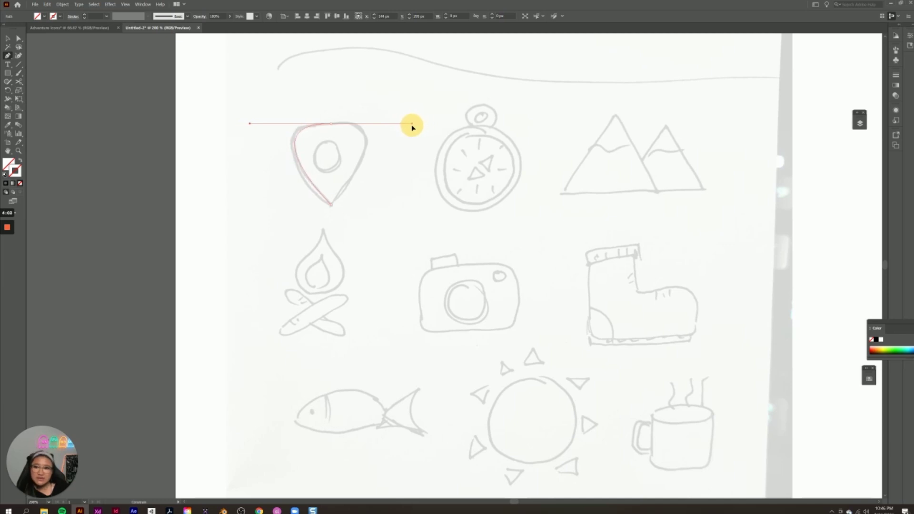
left_click_drag(412, 127, 412, 125)
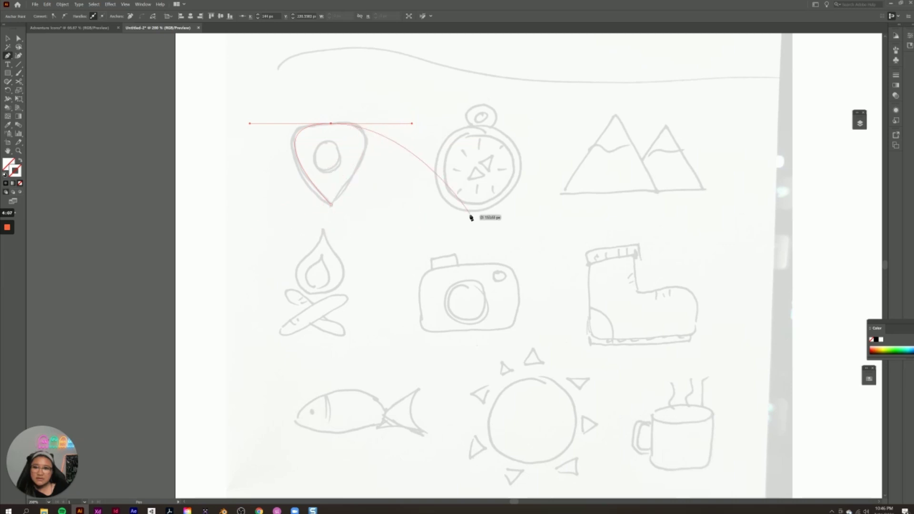
left_click(332, 206)
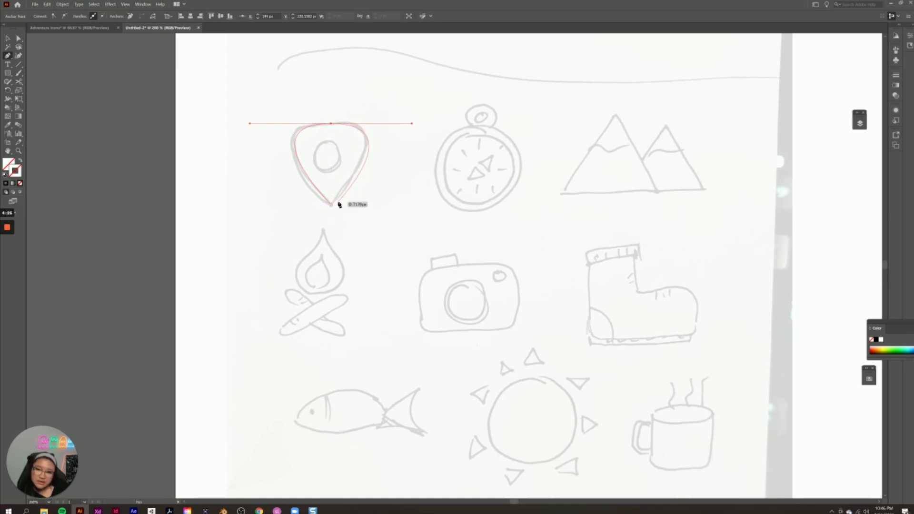
left_click(330, 204)
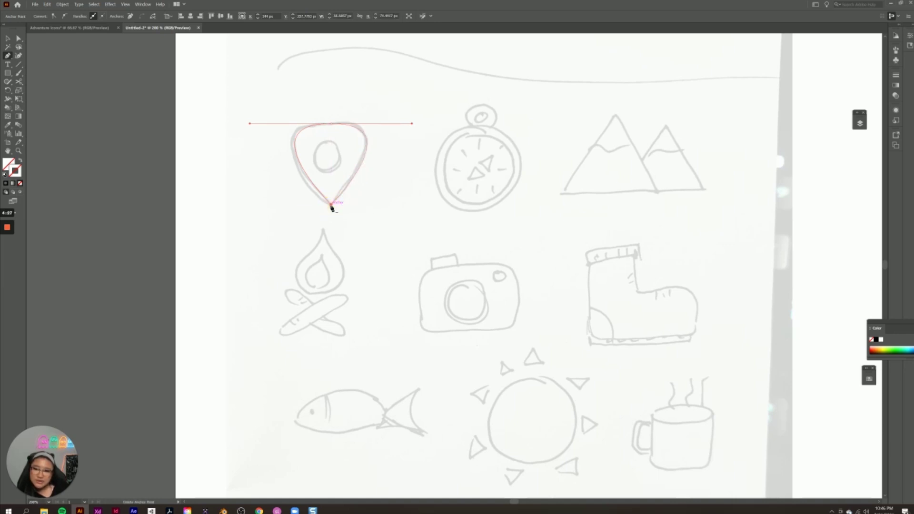
left_click(7, 38)
left_click(146, 157)
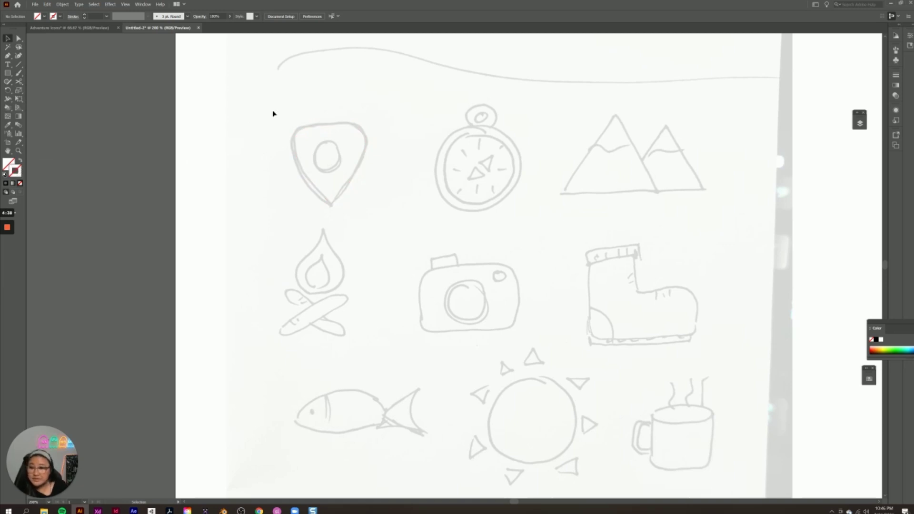
Step: Select the traced map pin outline and set its stroke color to black
left_click(303, 129)
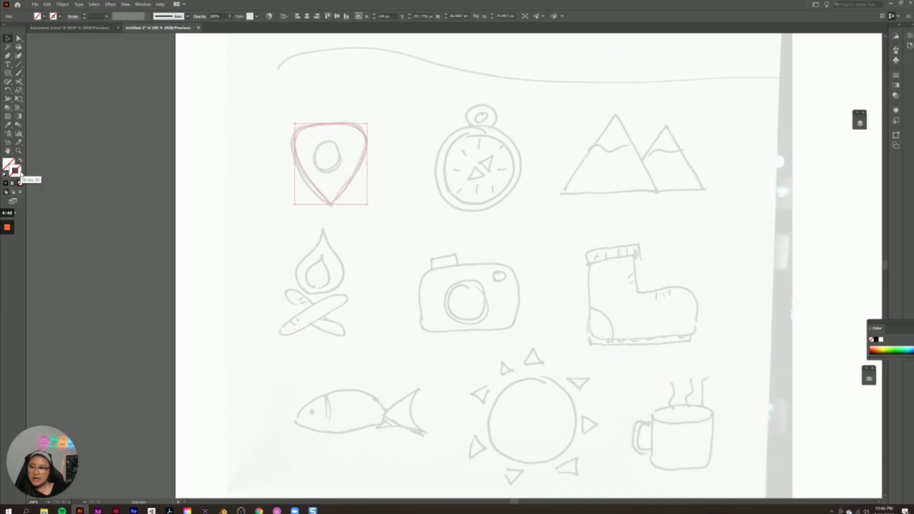
double_click(16, 171)
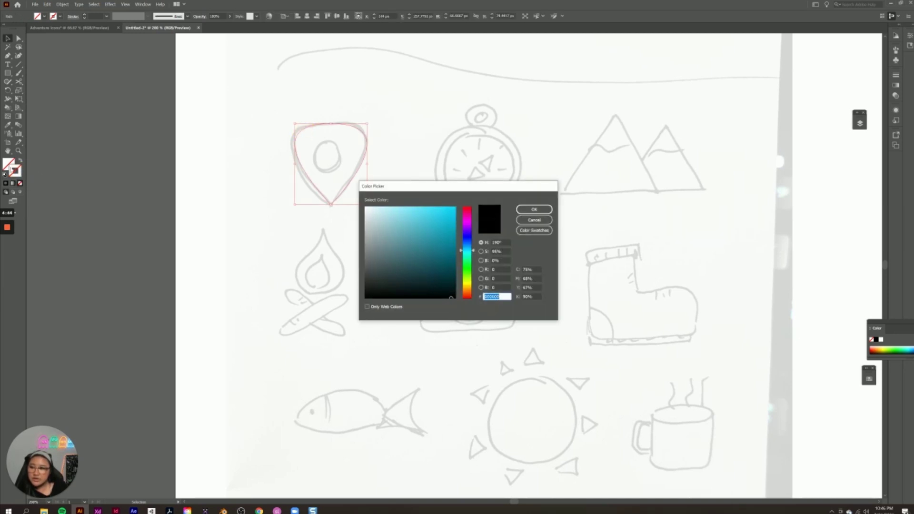
left_click(365, 297)
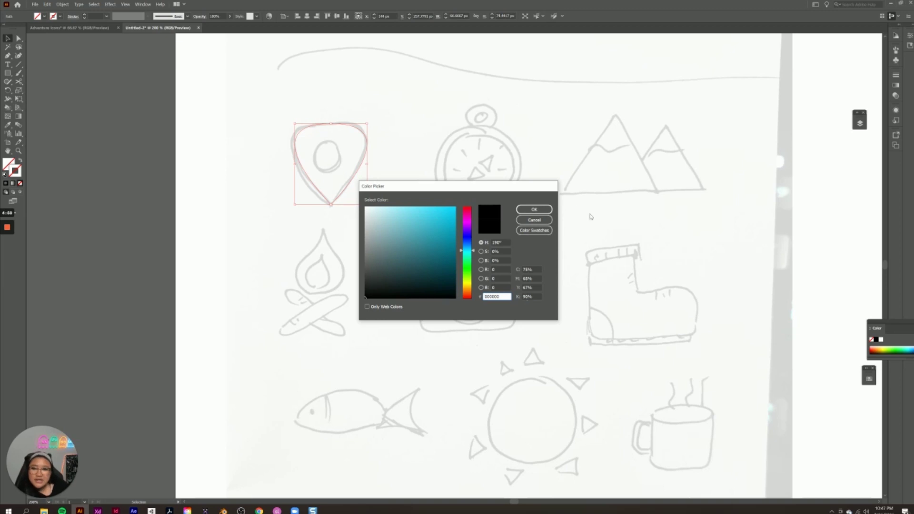
left_click(534, 210)
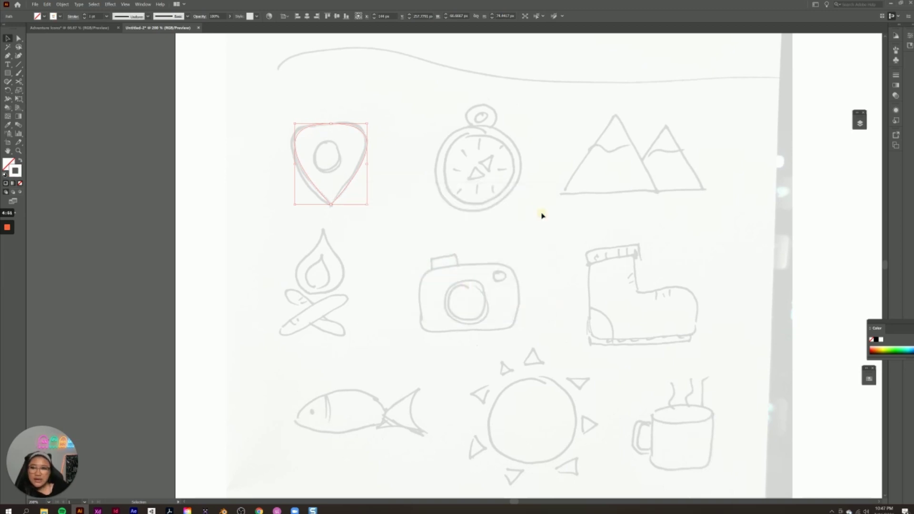
double_click(20, 177)
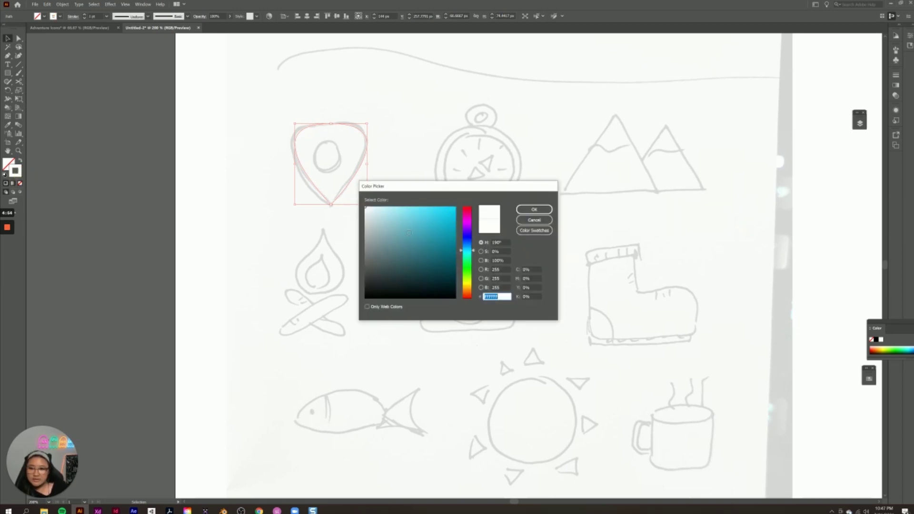
left_click(365, 298)
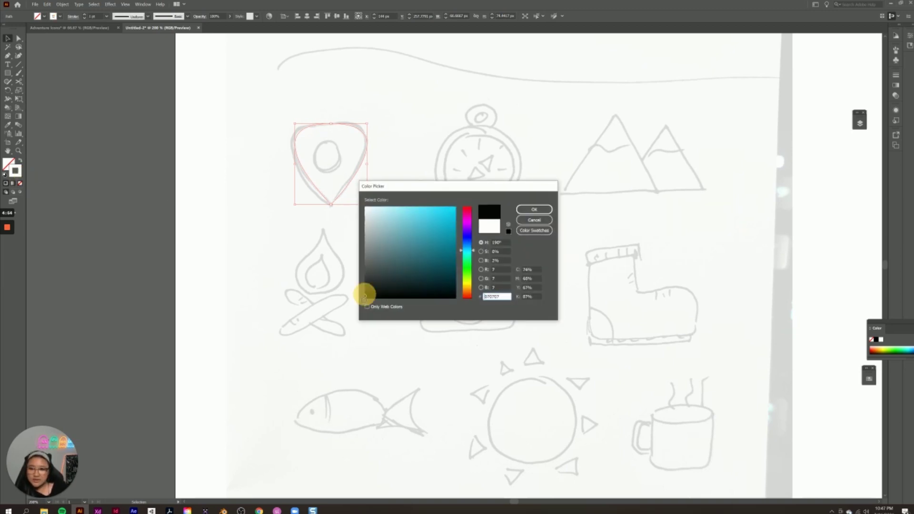
left_click(545, 209)
Step: Set the map pin outline's stroke to 3 pt with a round cap and round join
left_click(84, 15)
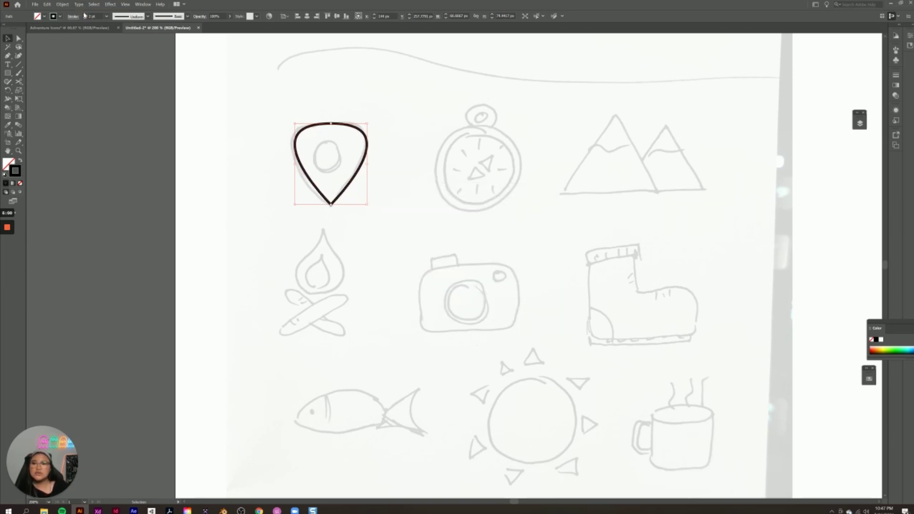
left_click(85, 15)
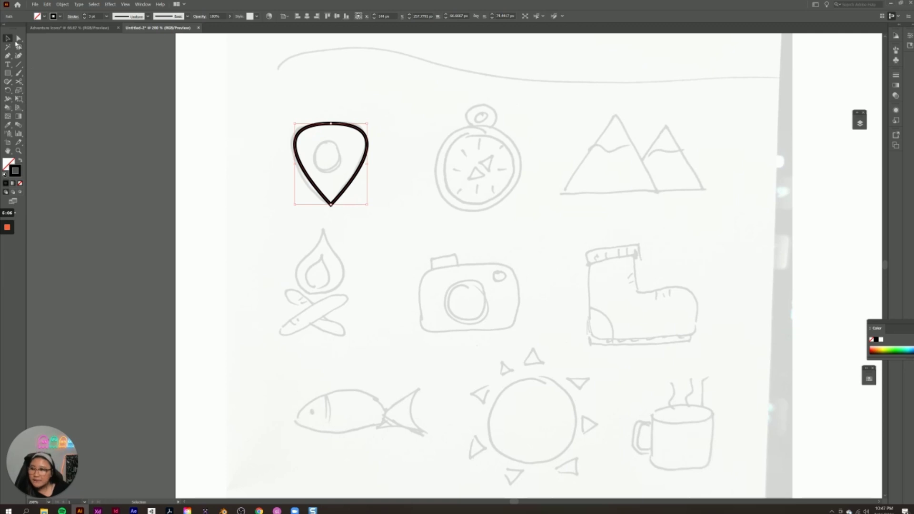
left_click(74, 18)
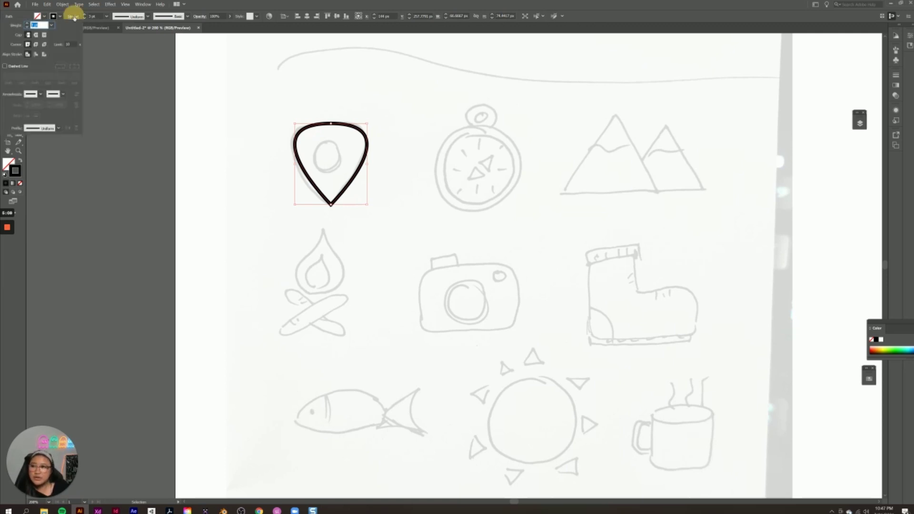
left_click(36, 36)
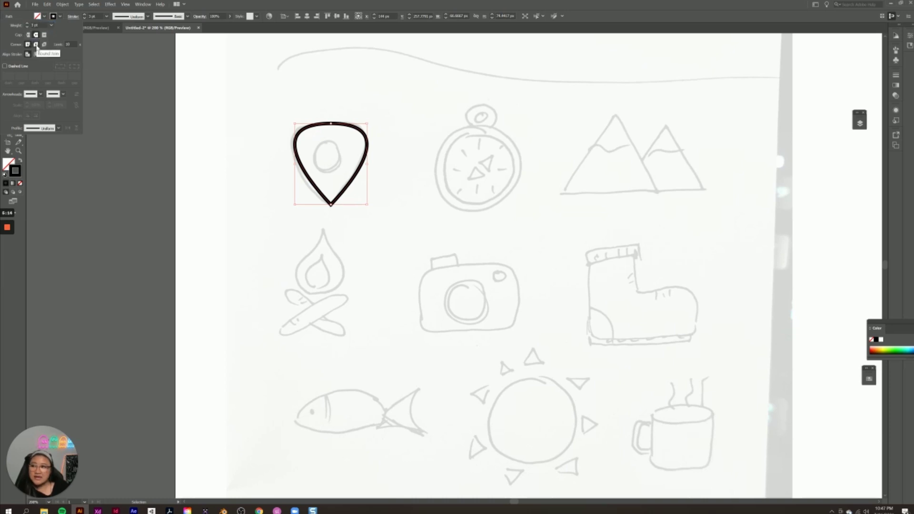
left_click(37, 45)
left_click(139, 98)
left_click(143, 98)
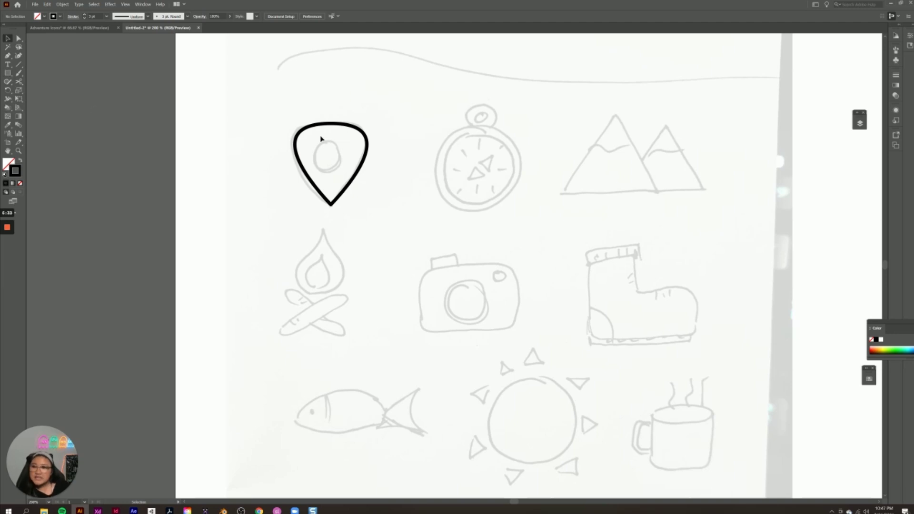
Step: Draw a circle with the Ellipse tool inside the map pin, over the sketched inner circle
left_click(8, 73)
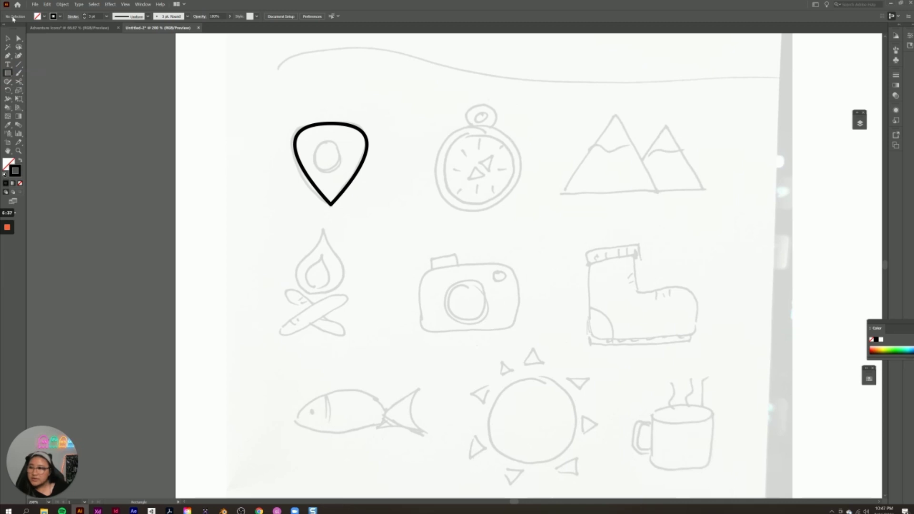
left_click(8, 74)
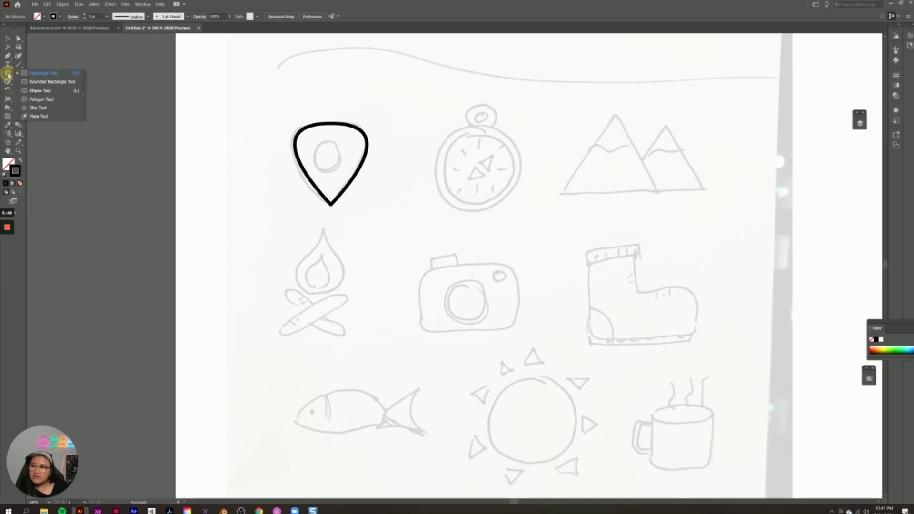
left_click(43, 92)
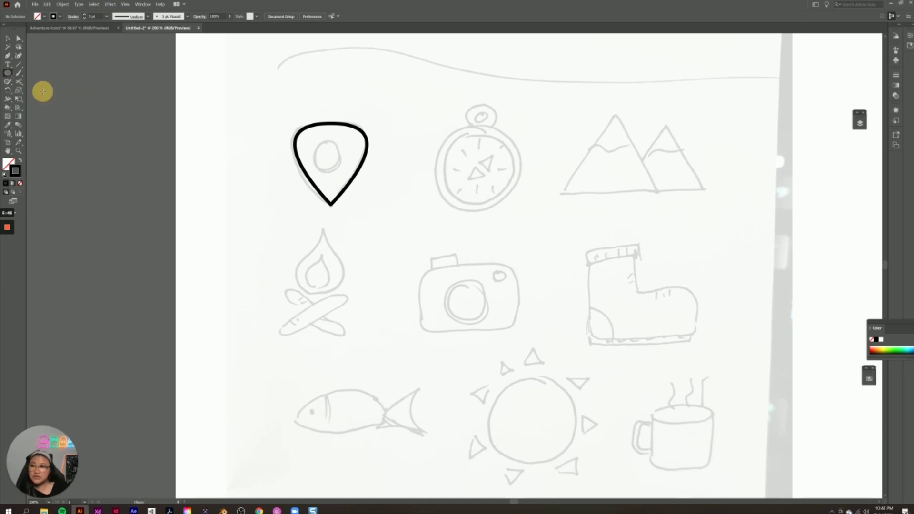
left_click(315, 141)
left_click_drag(316, 141, 339, 153)
key("v")
left_click(121, 140)
Step: Select the pin outline and inner circle together and align their centers horizontally and vertically
left_click_drag(292, 106, 379, 233)
left_click_drag(262, 88, 394, 228)
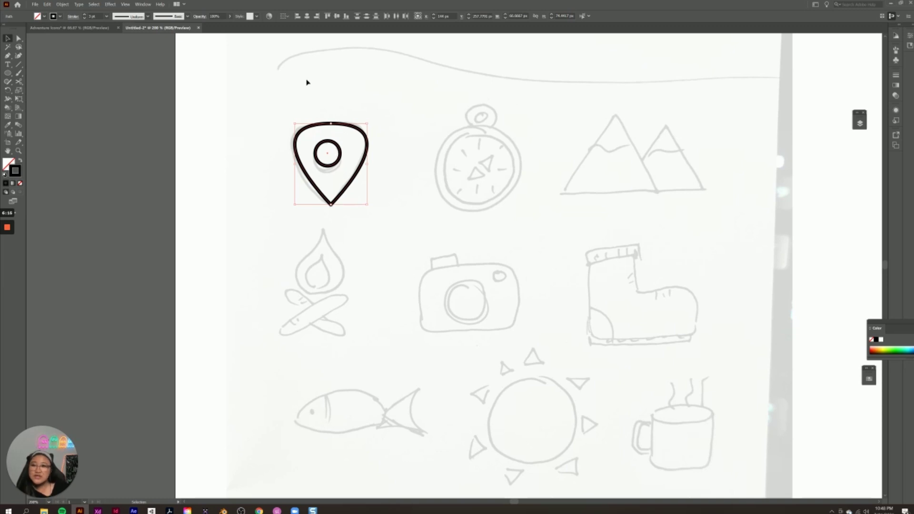
left_click(307, 17)
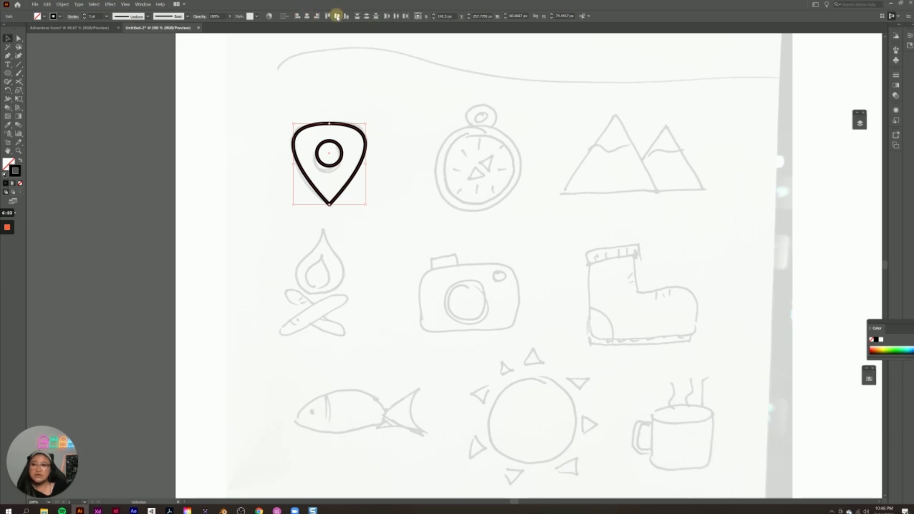
left_click(337, 17)
Step: Nudge only the inner circle upward so it sits in the wide upper part of the map pin
left_click(253, 198)
left_click(328, 146)
key("Up")
key("Up")
key("Up")
key("Up")
key("Up")
key("Up")
key("Up")
key("Up")
key("Up")
key("Up")
key("Up")
key("Up")
key("Up")
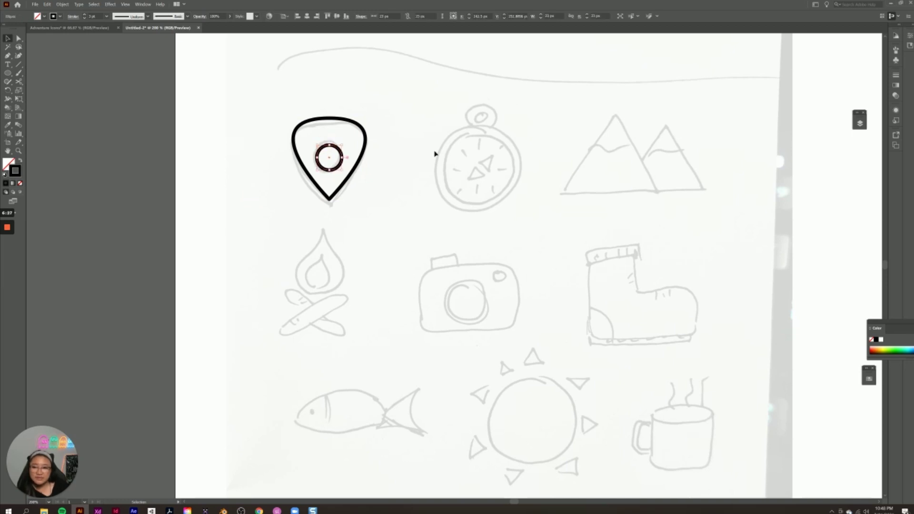
key("Down")
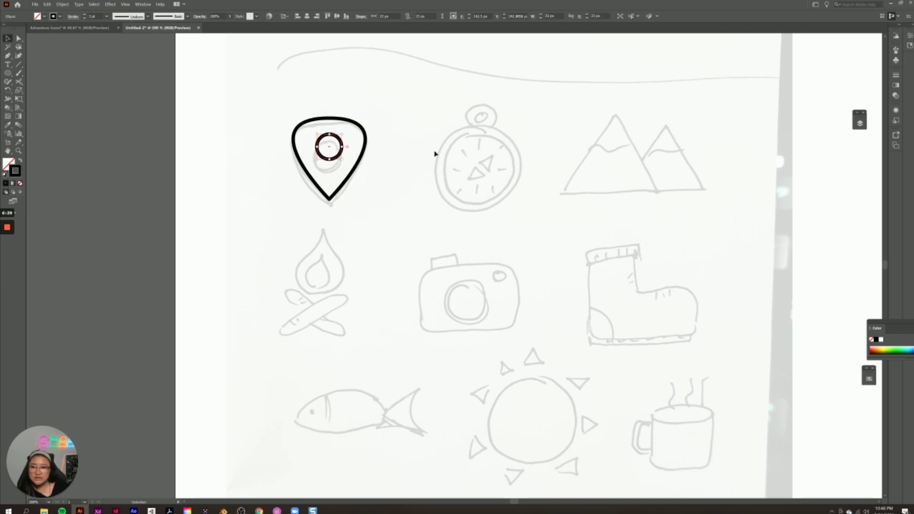
left_click(92, 287)
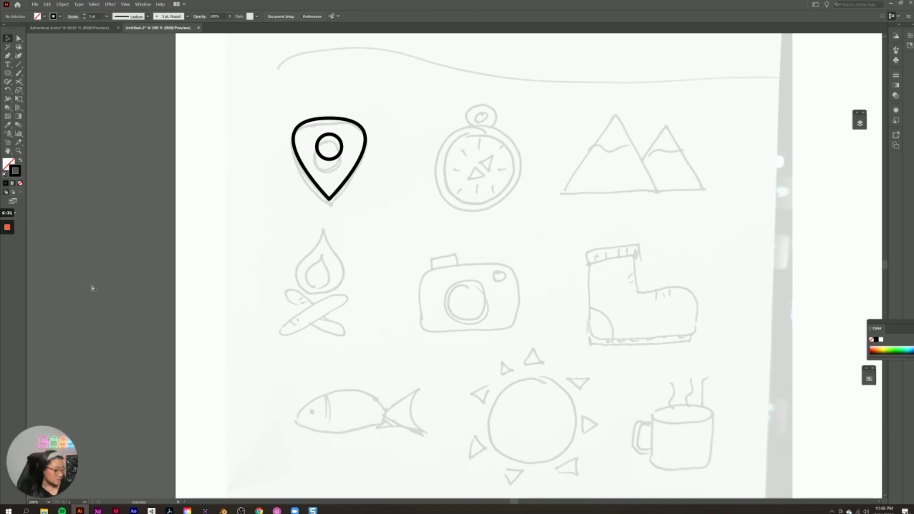
Step: Select the whole map pin icon and move it off the sketch onto the blank artboard area beside it
key("ctrl+minus")
key("ctrl+minus")
key("ctrl+minus")
scroll(382, 187, "down", 3)
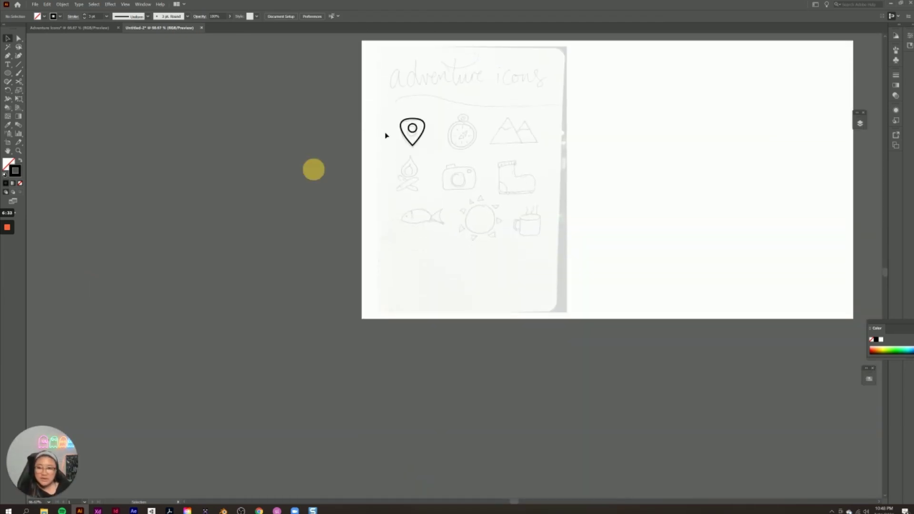
left_click(412, 131)
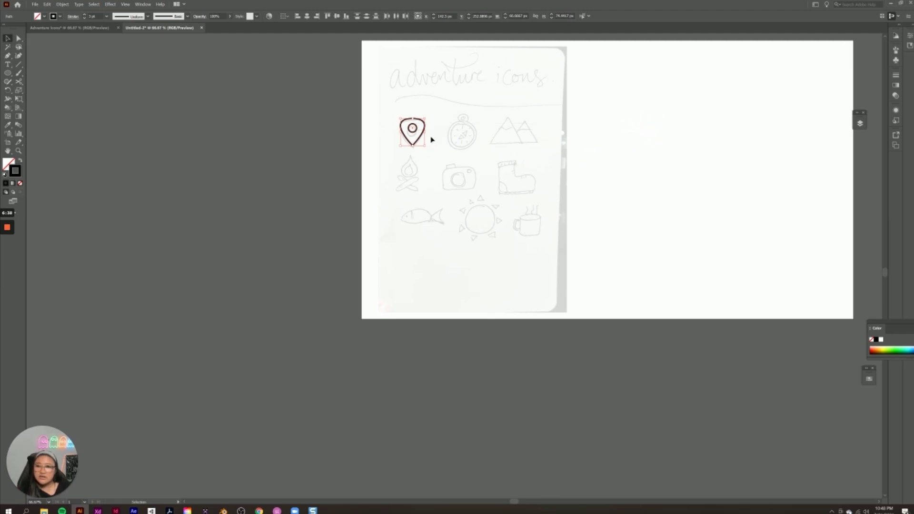
mouse_move(414, 129)
left_mouse_down()
mouse_move(644, 124)
mouse_move(612, 106)
left_mouse_up()
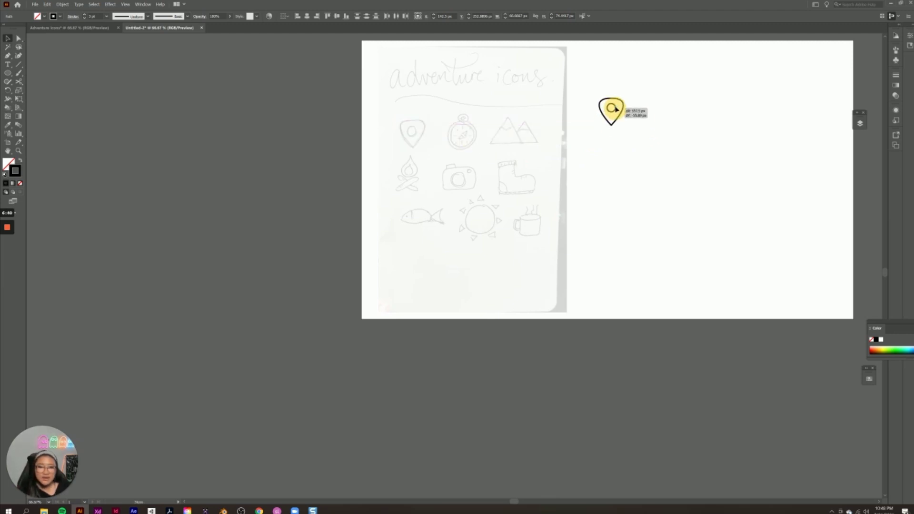
left_click(623, 248)
Step: Examine the finished map pin icon up close in the blank area beside the sketch
scroll(632, 362, "up", 2)
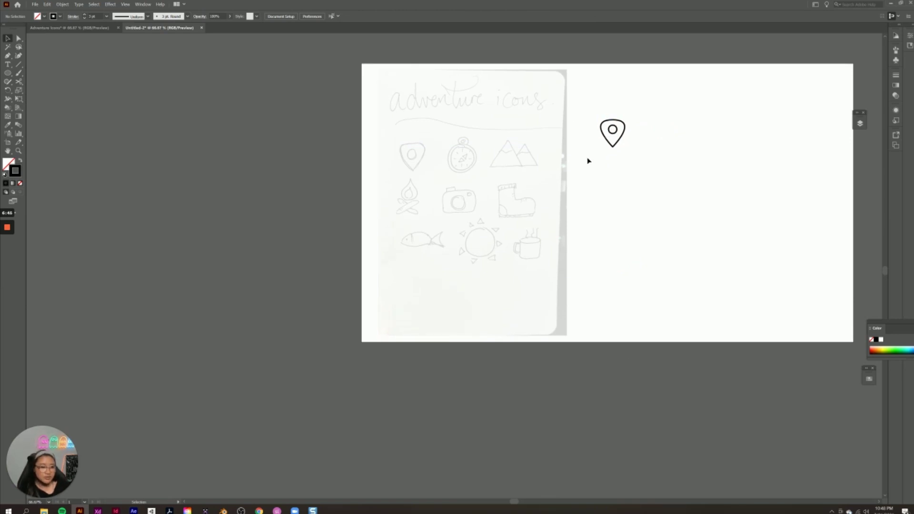
key("ctrl+equal")
key("ctrl+equal")
key("ctrl+equal")
key("space")
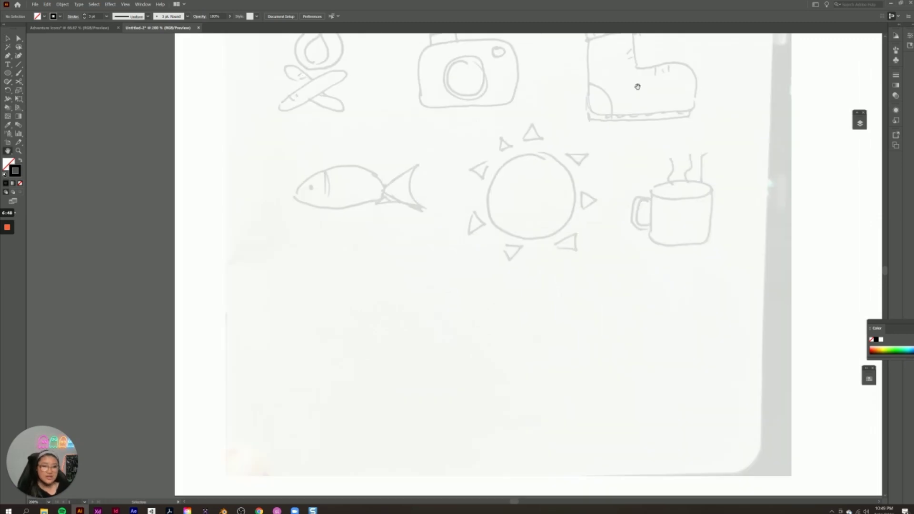
left_click_drag(655, 73, 395, 275)
left_click_drag(592, 167, 434, 324)
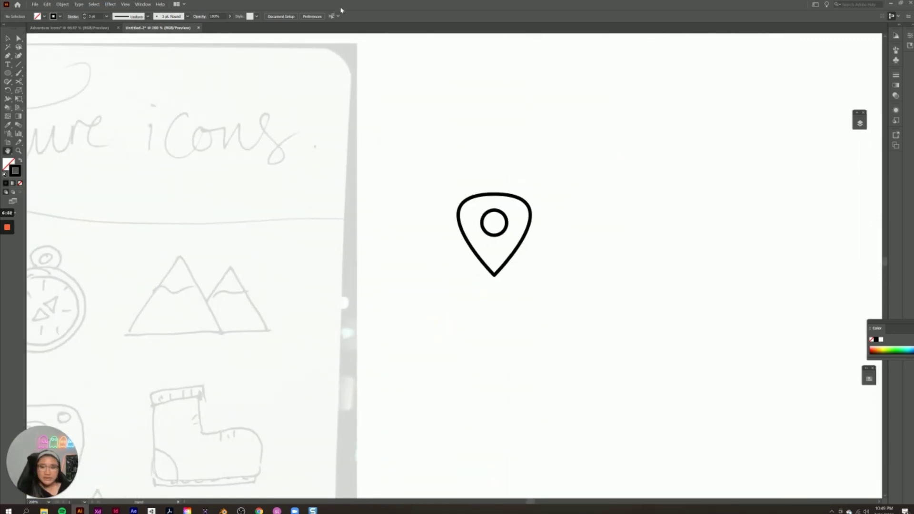
Step: Shorten both handles of the pin outline's top anchor to make the map pin narrower
left_click(8, 38)
left_click(495, 194)
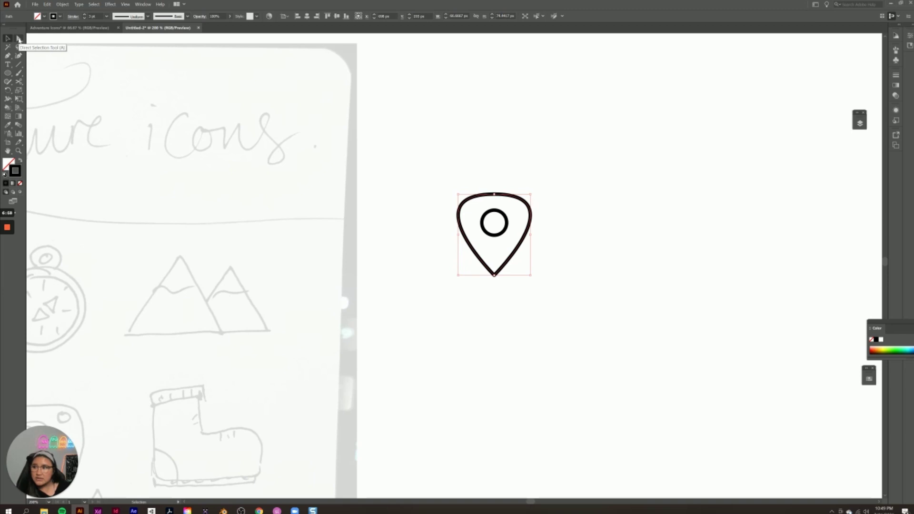
left_click(19, 38)
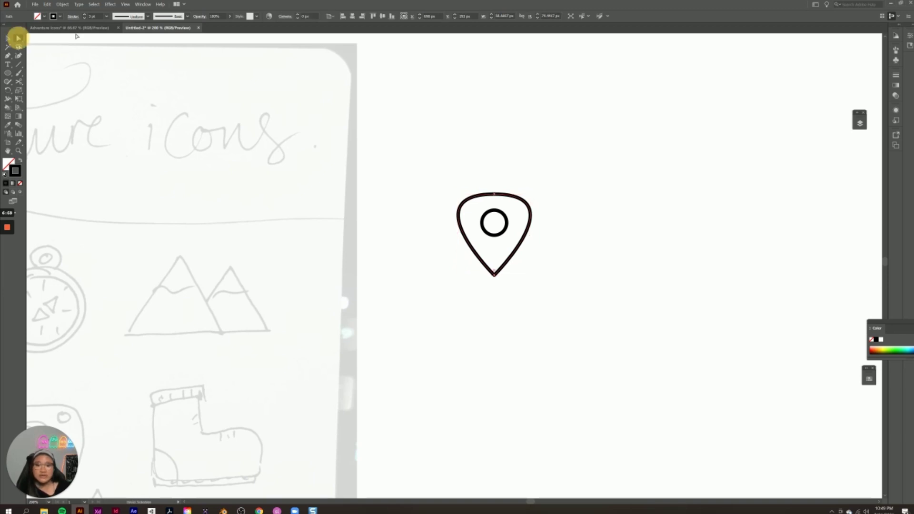
left_click(495, 194)
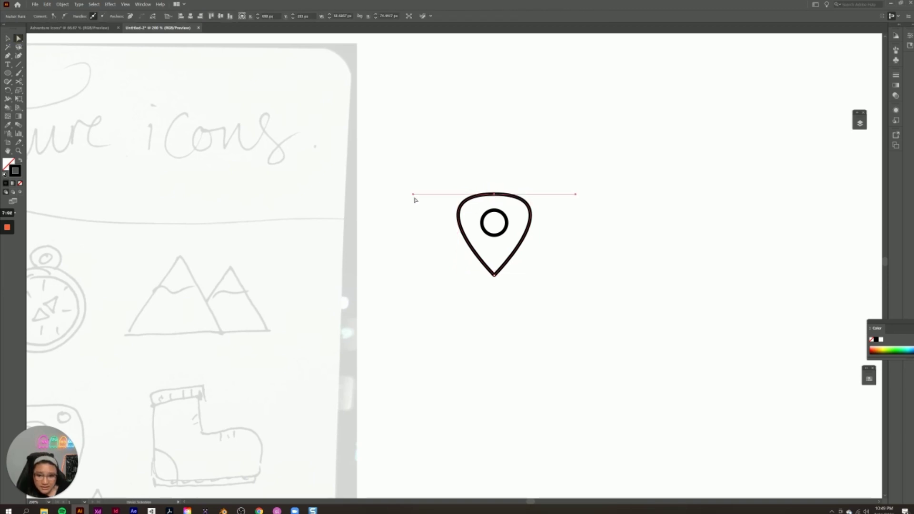
left_click_drag(413, 195, 432, 195)
mouse_move(576, 193)
left_mouse_down()
mouse_move(557, 193)
mouse_move(596, 163)
mouse_move(560, 193)
left_mouse_up()
Step: Try raising the pin's top anchor and shortening its handles further, and undo these changes
mouse_move(496, 196)
left_mouse_down()
mouse_move(494, 177)
mouse_move(494, 191)
left_mouse_up()
left_click_drag(434, 191, 453, 191)
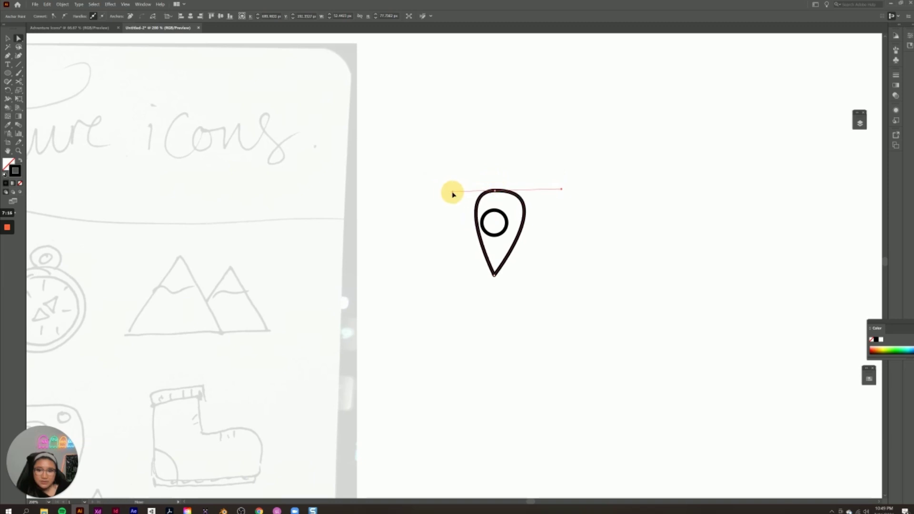
mouse_move(562, 189)
left_mouse_down()
mouse_move(540, 190)
mouse_move(557, 190)
left_mouse_up()
key("ctrl+z")
key("ctrl+z")
key("ctrl+z")
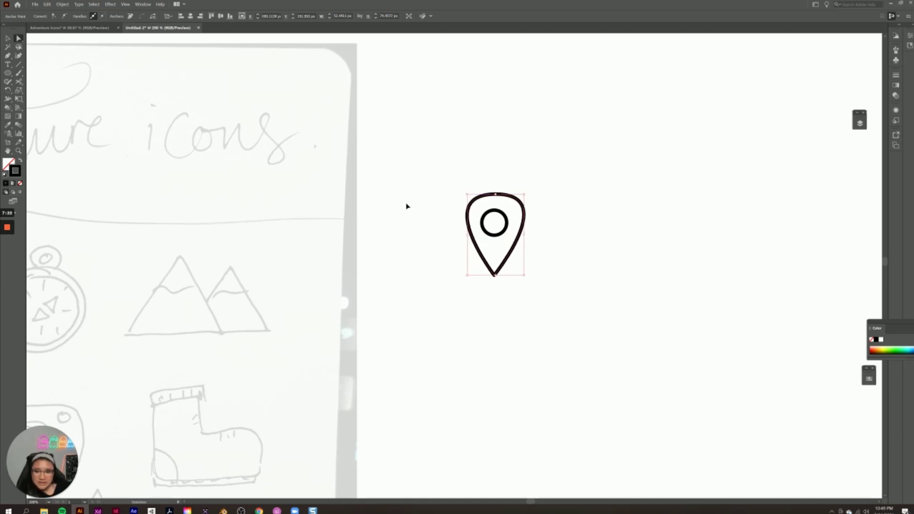
left_click(404, 204)
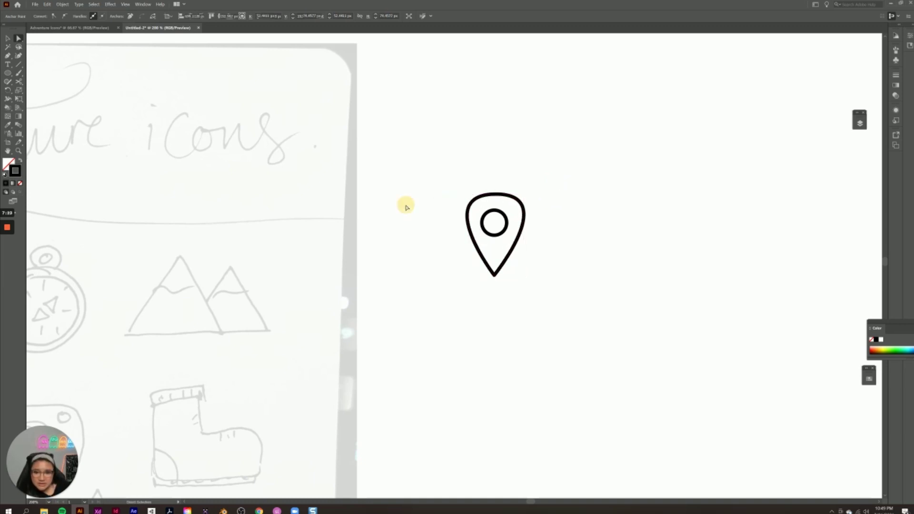
left_click(505, 230)
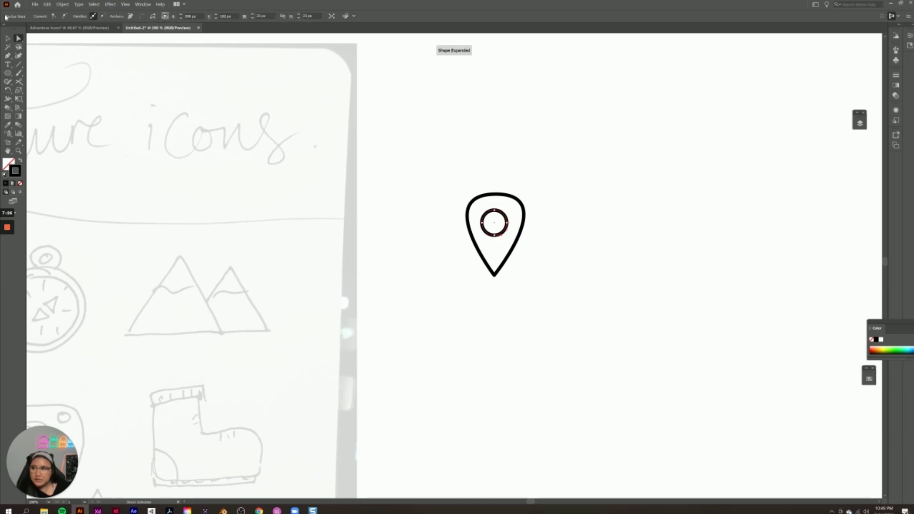
left_click(8, 38)
left_click(594, 186)
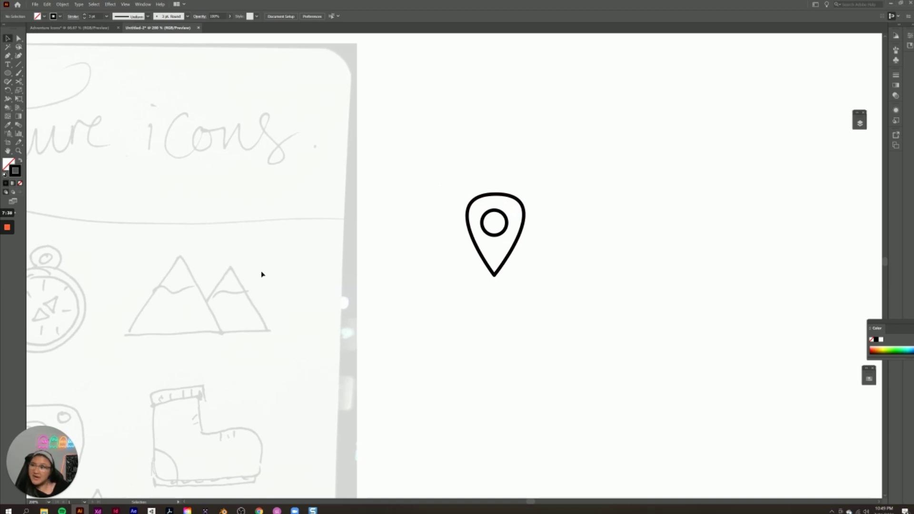
Step: Cut the lower right side of the pin outline at several closely spaced points with the Scissors tool
left_click(18, 82)
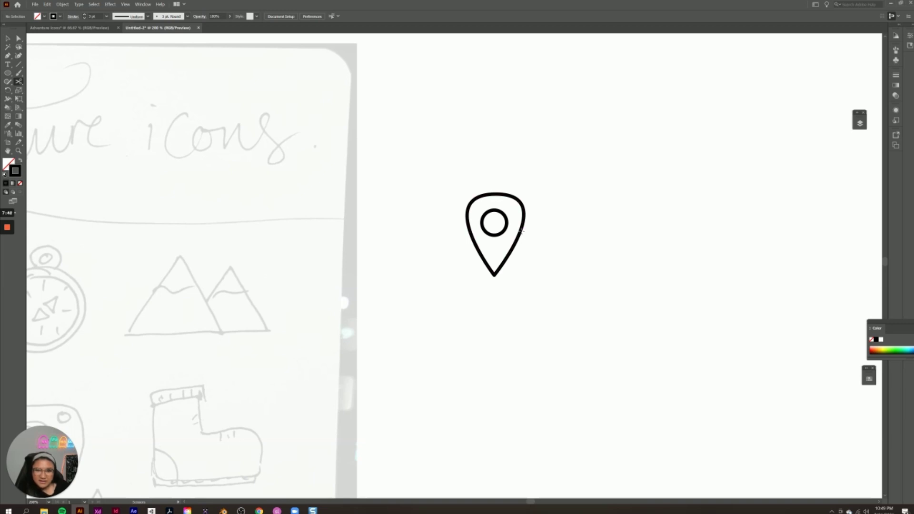
left_click(521, 230)
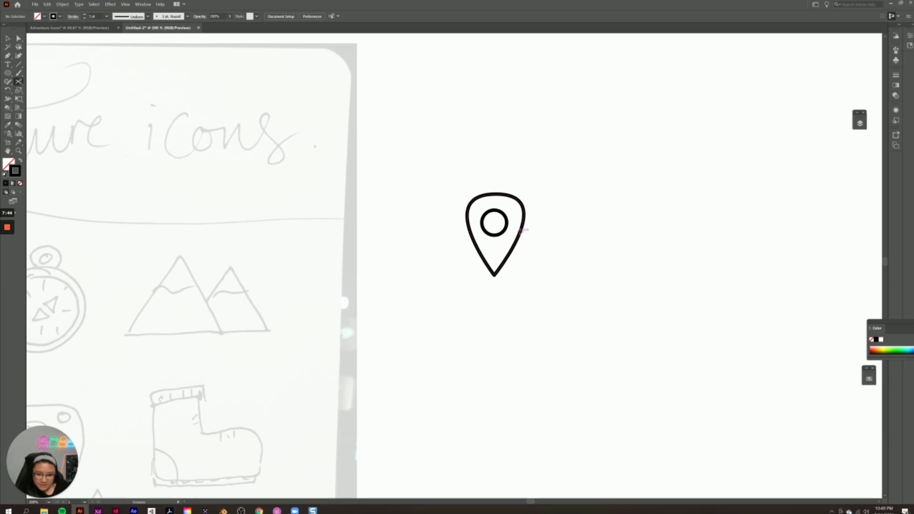
left_click(521, 230)
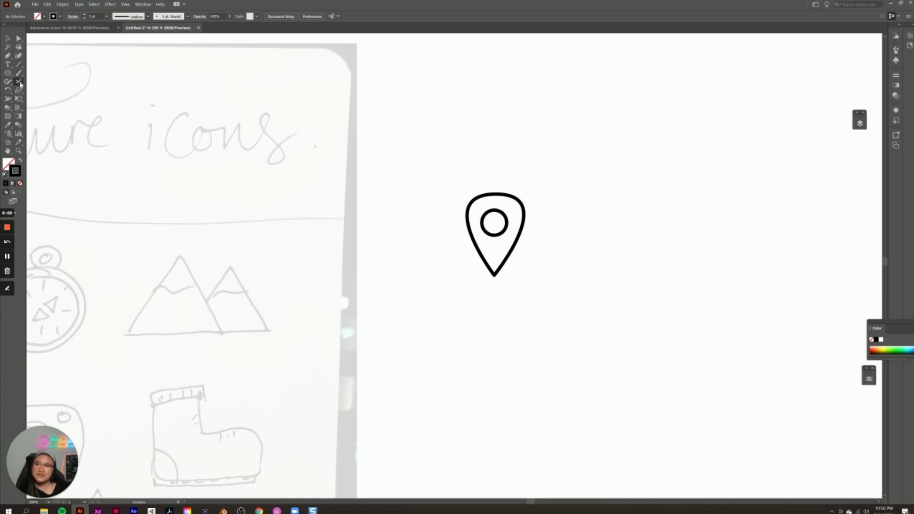
mouse_move(20, 85)
left_mouse_down()
mouse_move(35, 80)
mouse_move(21, 82)
mouse_move(46, 95)
left_mouse_up()
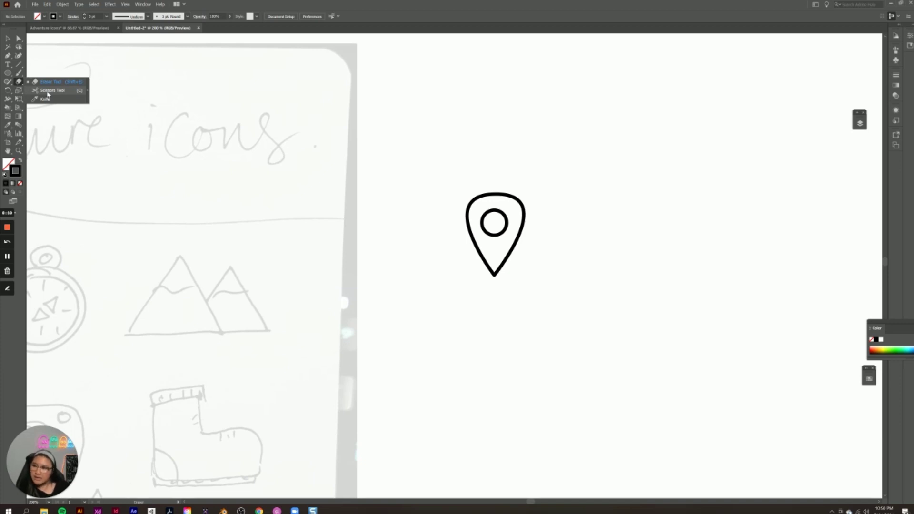
left_click(80, 93)
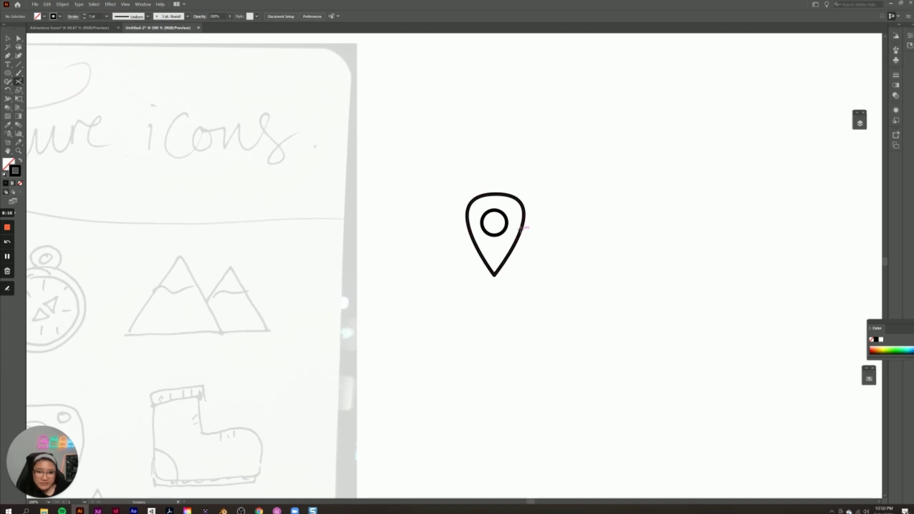
left_click(521, 229)
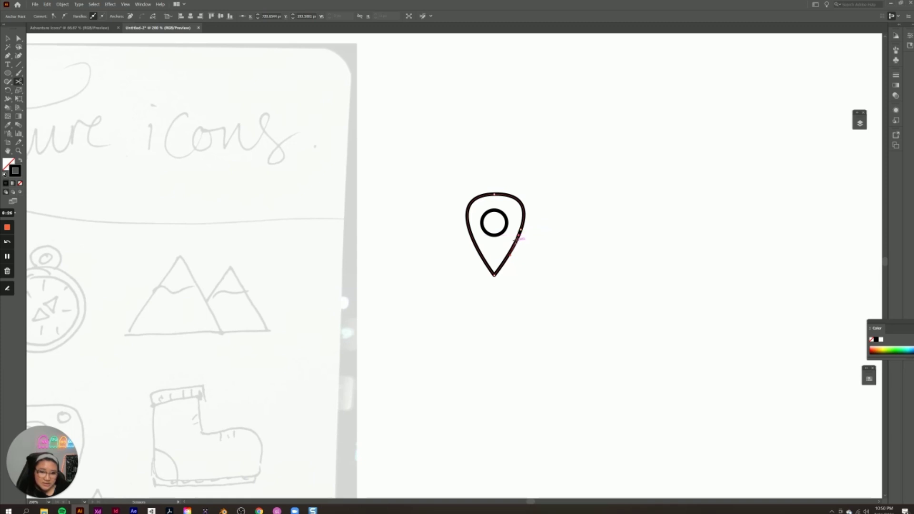
left_click(511, 251)
Step: Delete two of the short cut segments on the pin's right side, leaving a small dash between two gaps
left_click(8, 38)
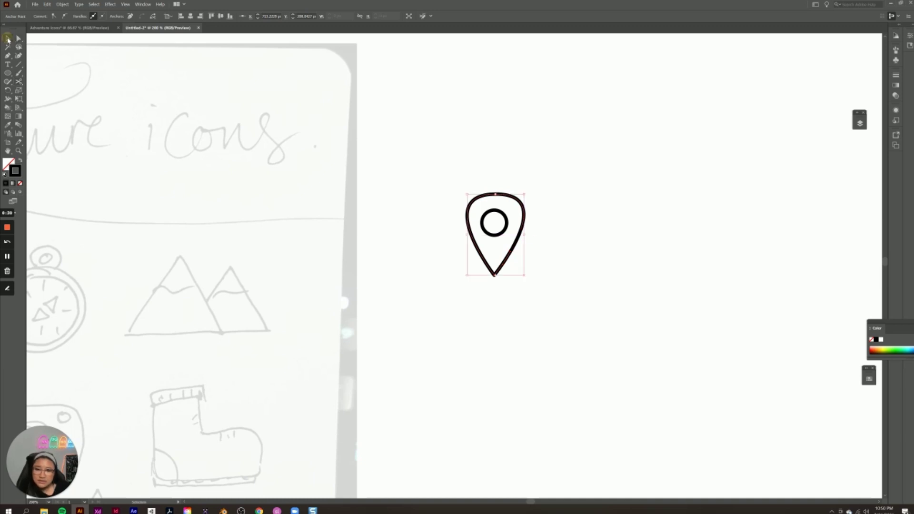
left_click(516, 247)
key("Delete")
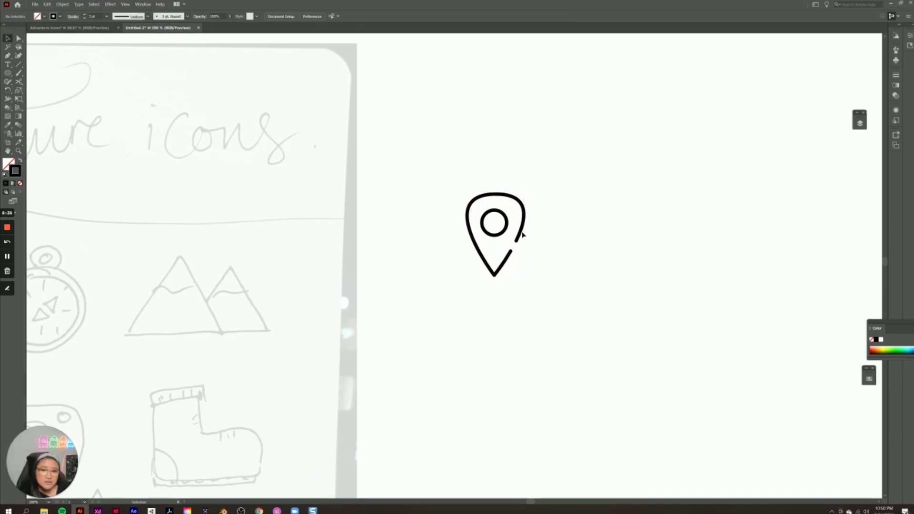
left_click(521, 232)
key("Delete")
left_click(563, 266)
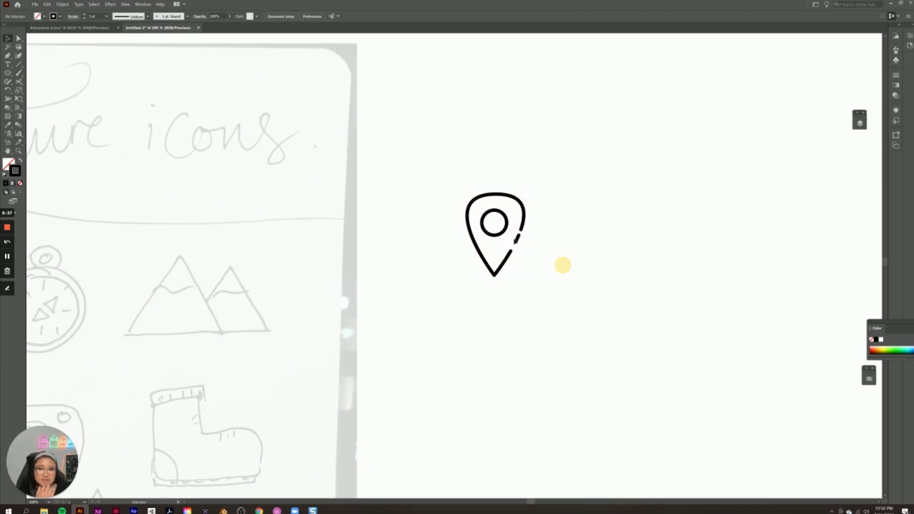
left_click(517, 238)
left_click(574, 261)
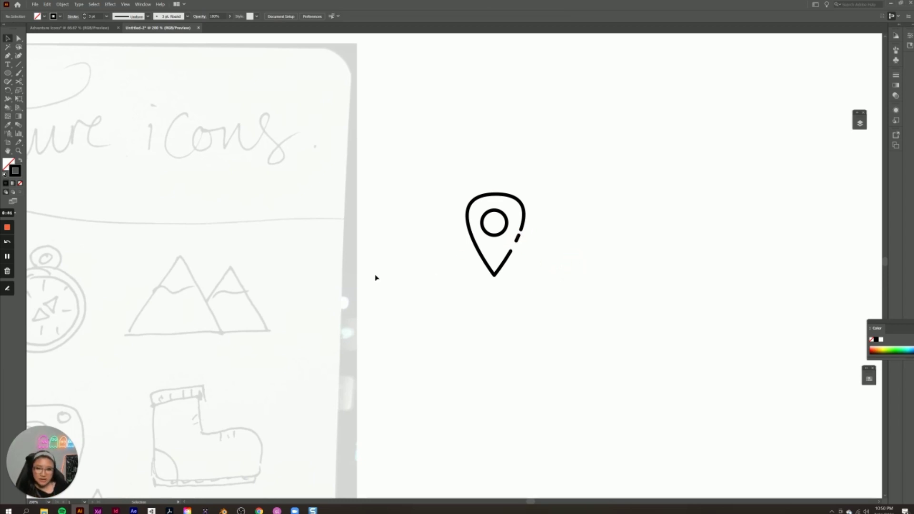
left_click(431, 261)
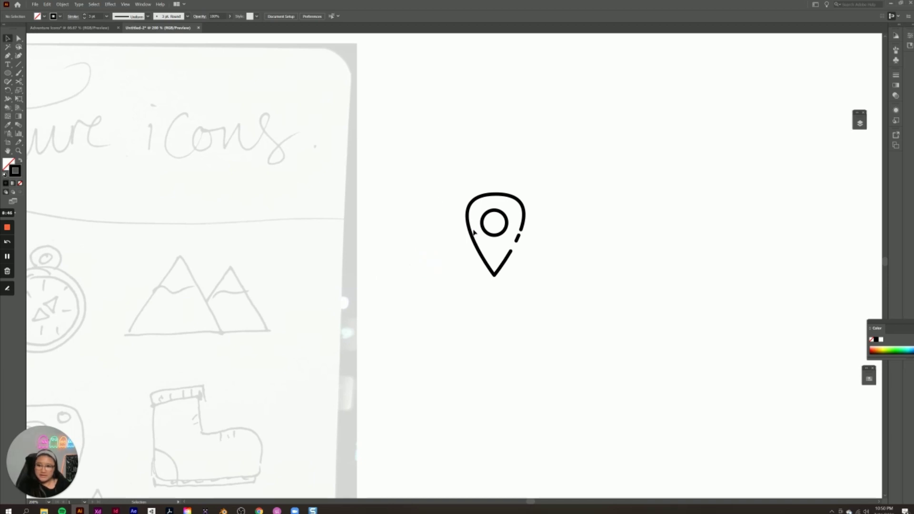
Step: Draw a circle about 79 px in diameter over the outer rim of the sketched compass
key("ctrl+1")
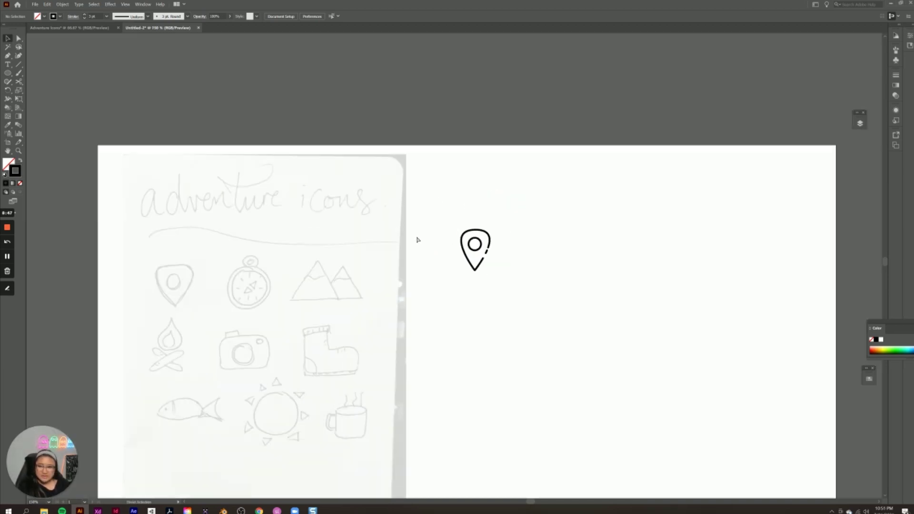
key("h")
left_click_drag(394, 314, 555, 292)
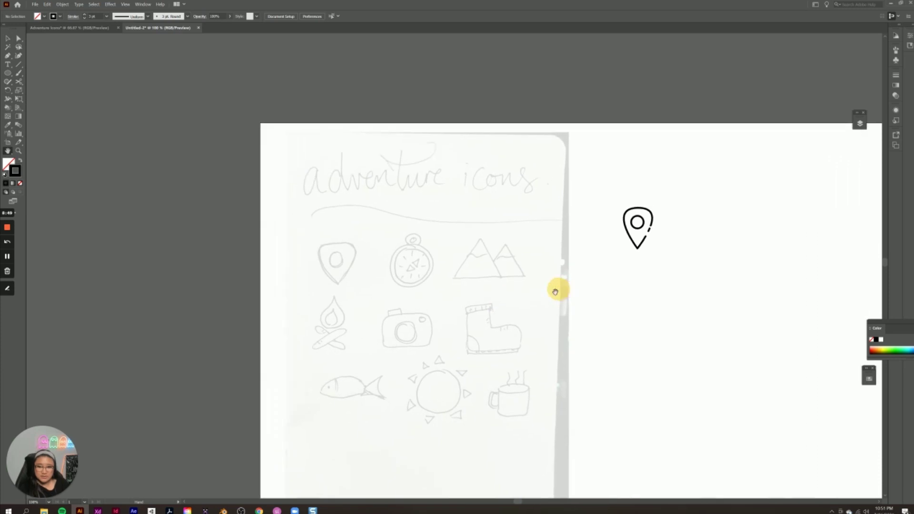
key("ctrl+plus")
key("ctrl+plus")
key("ctrl+plus")
key("ctrl+plus")
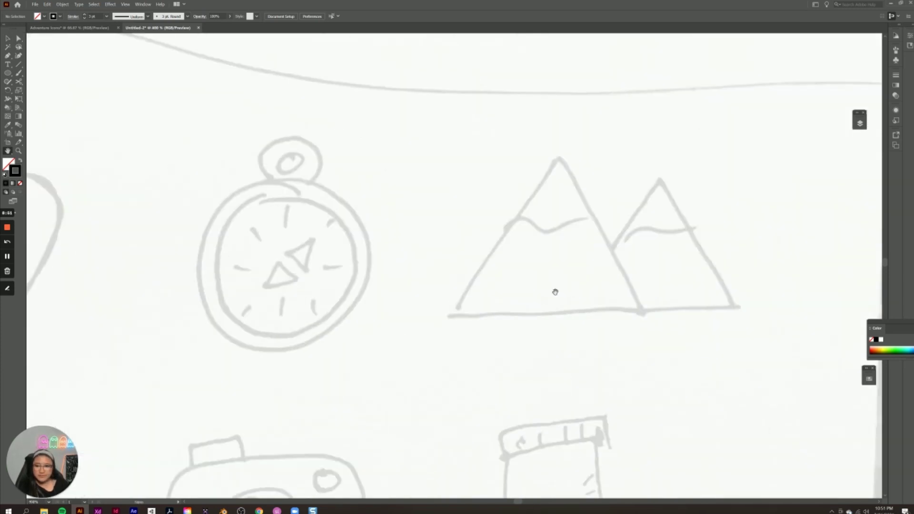
left_click_drag(213, 242, 438, 239)
left_click_drag(367, 249, 419, 250)
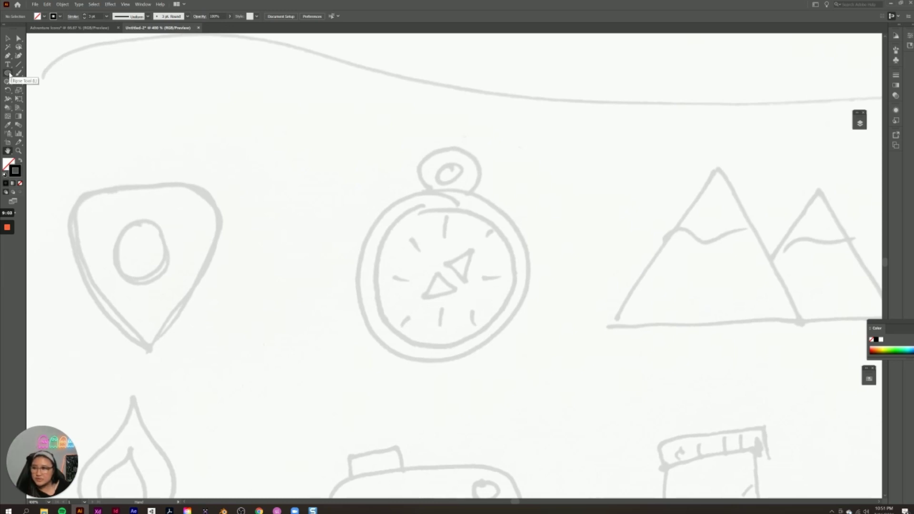
left_click(8, 73)
left_click_drag(390, 202, 539, 363)
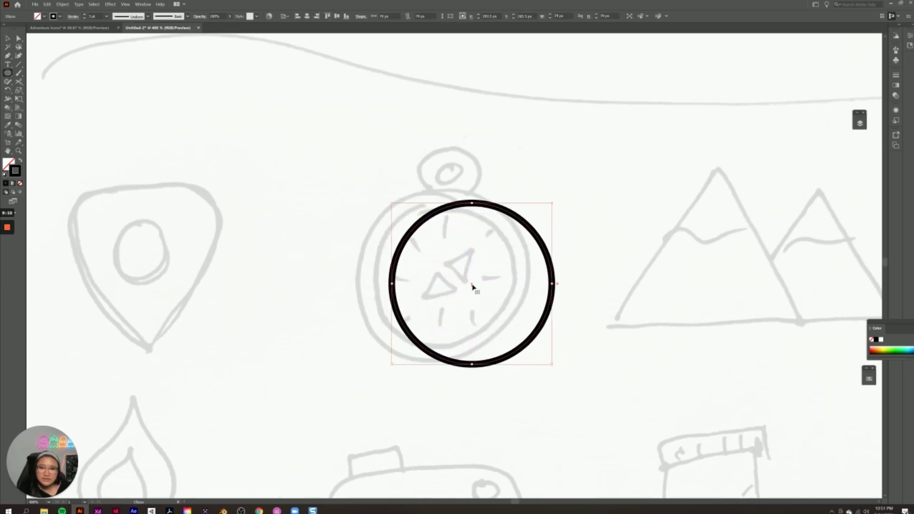
left_click_drag(473, 285, 445, 278)
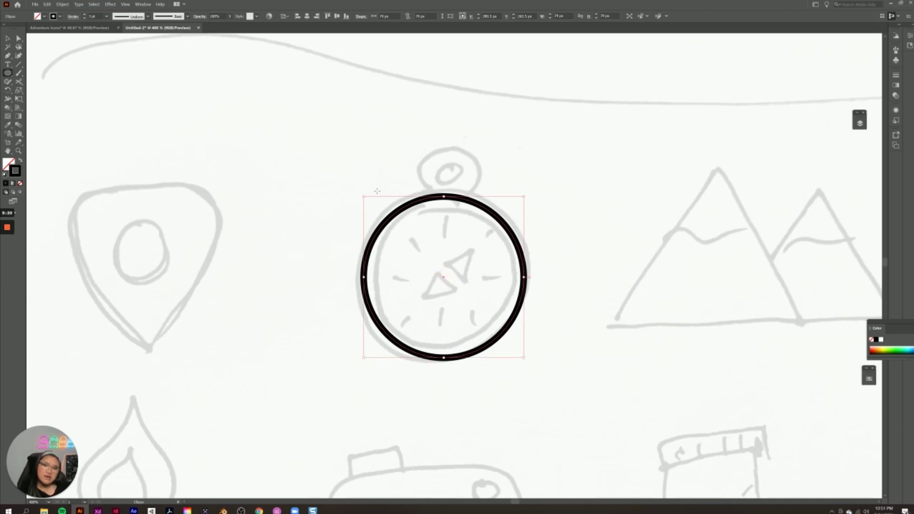
left_click_drag(363, 196, 354, 190)
left_click_drag(527, 360, 531, 365)
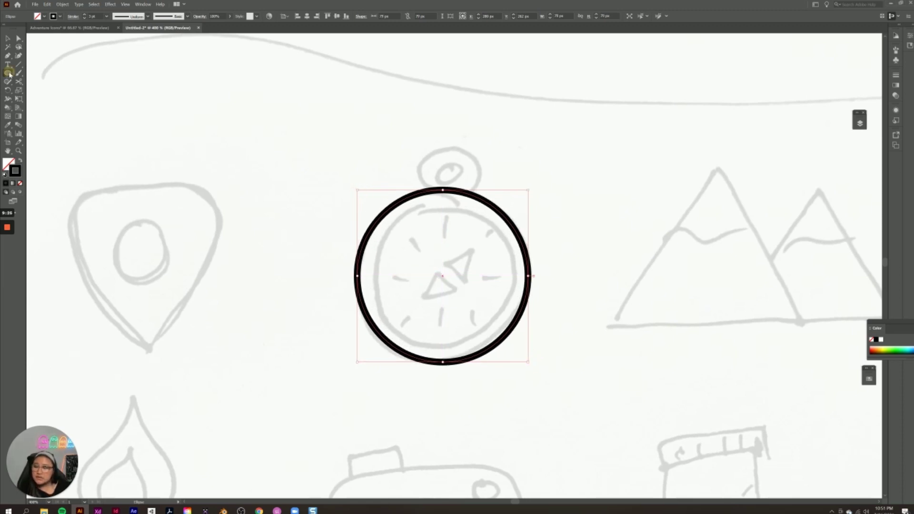
Step: Draw a second circle about 67 px in diameter over the inner rim of the sketched compass
left_click_drag(387, 215, 517, 336)
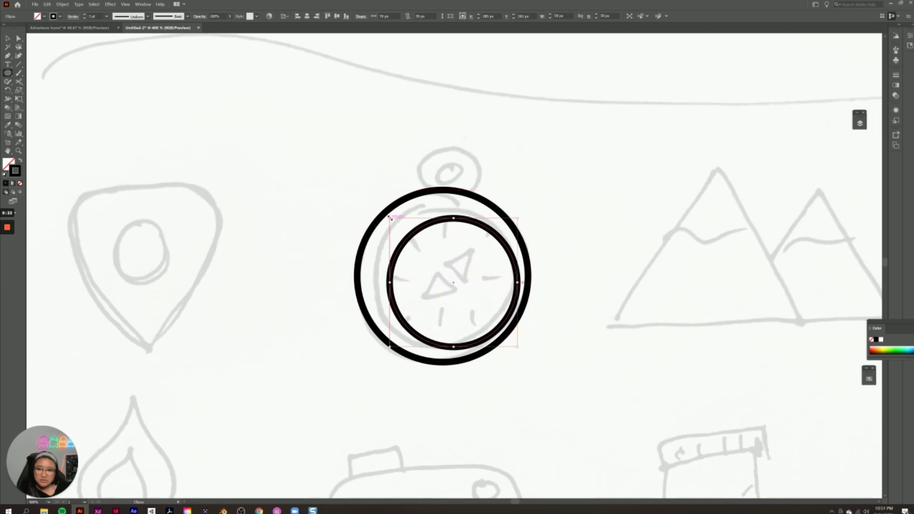
mouse_move(389, 217)
left_mouse_down()
mouse_move(379, 206)
mouse_move(251, 220)
mouse_move(259, 101)
mouse_move(392, 234)
mouse_move(354, 190)
mouse_move(364, 201)
left_mouse_up()
key("v")
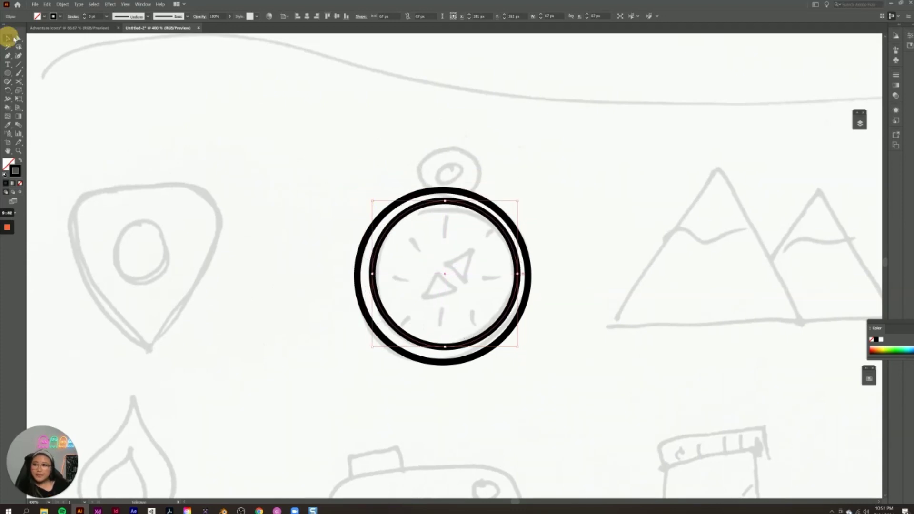
left_click(617, 263)
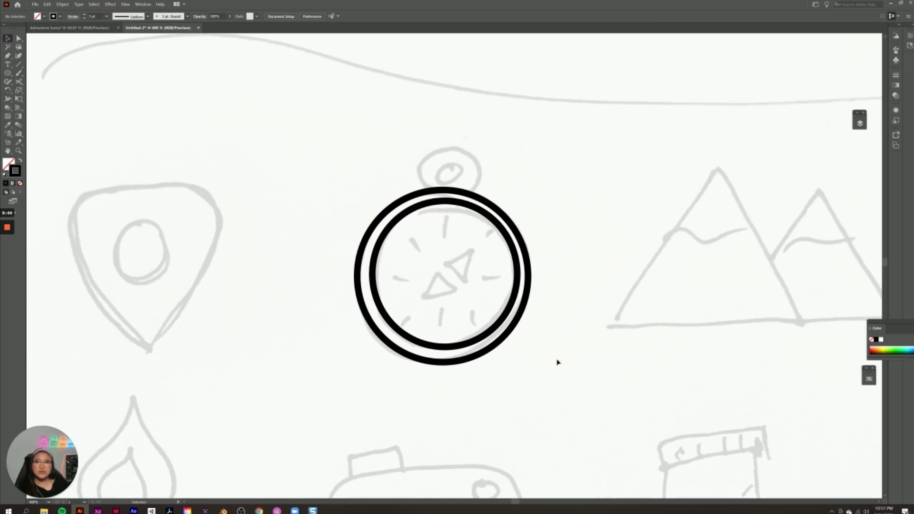
Step: Select both compass circles and align their centers horizontally and vertically
left_click_drag(595, 401, 262, 139)
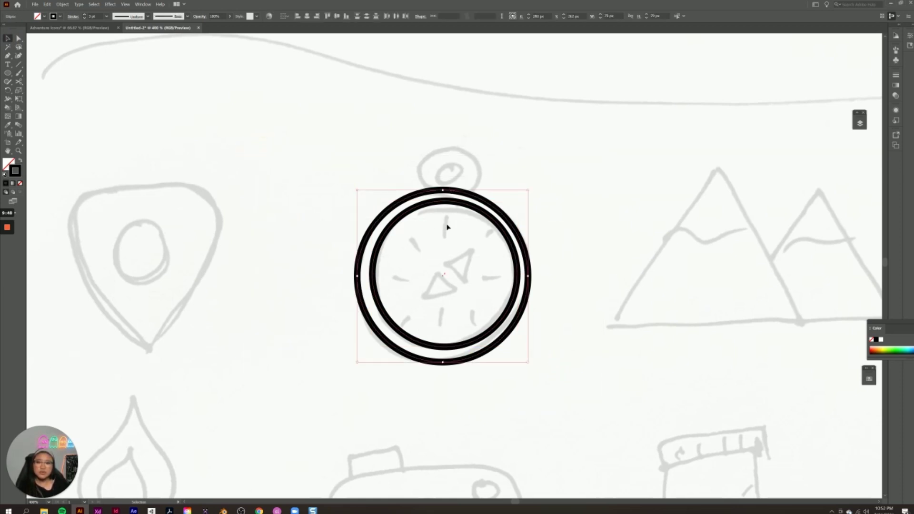
left_click(308, 17)
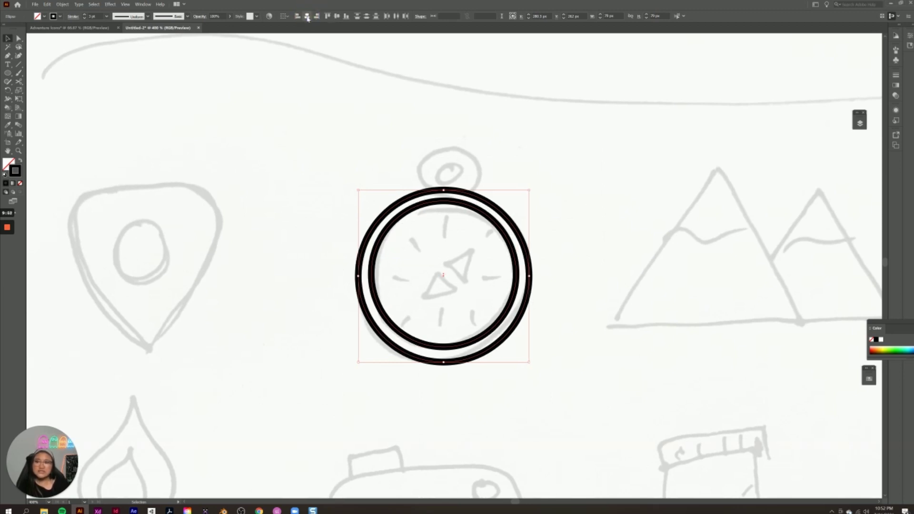
left_click(338, 17)
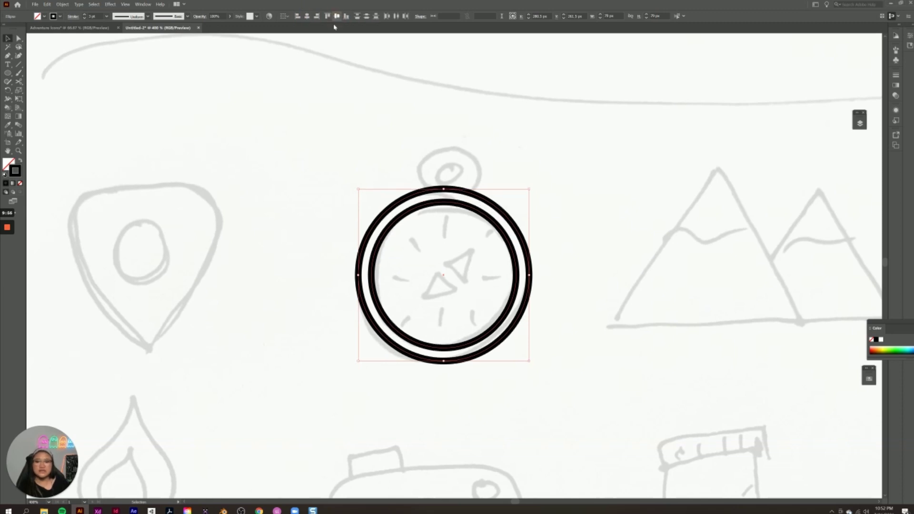
left_click(333, 256)
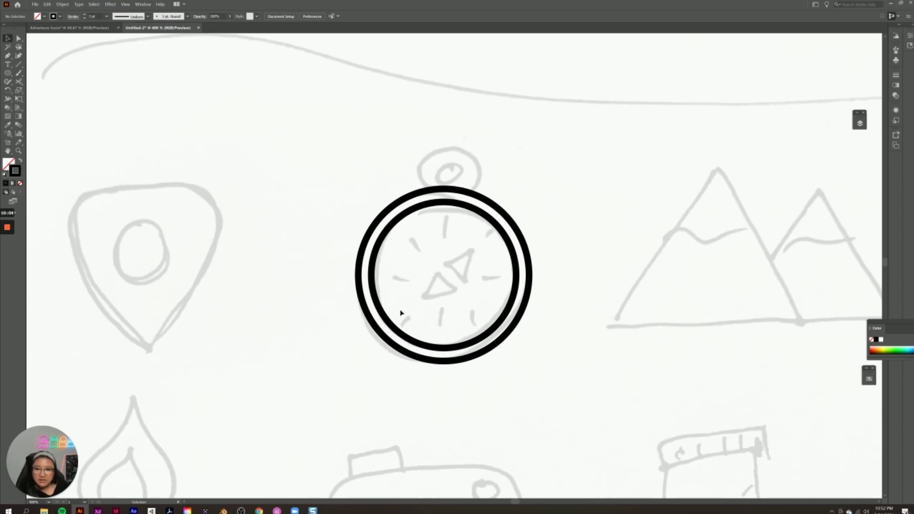
Step: Draw a short vertical tick line about 8 px long just inside the top of the compass's inner circle
left_click(19, 65)
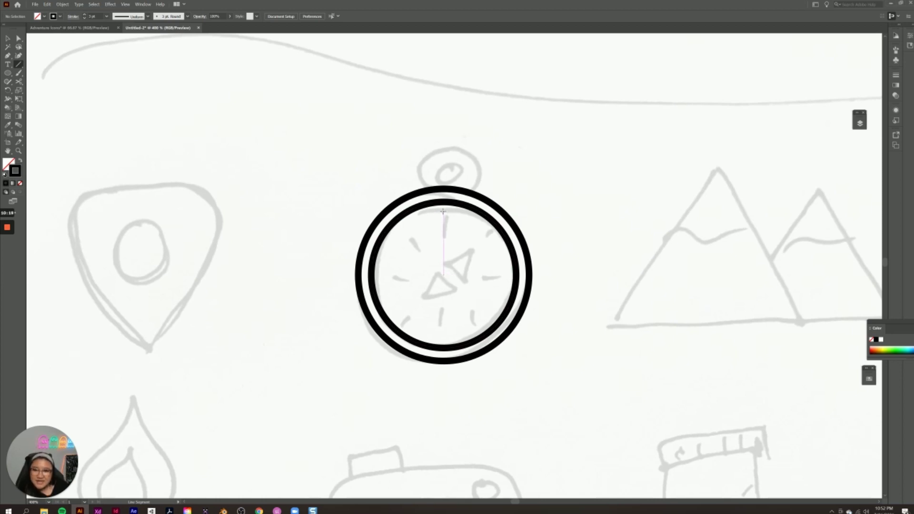
left_click(443, 211)
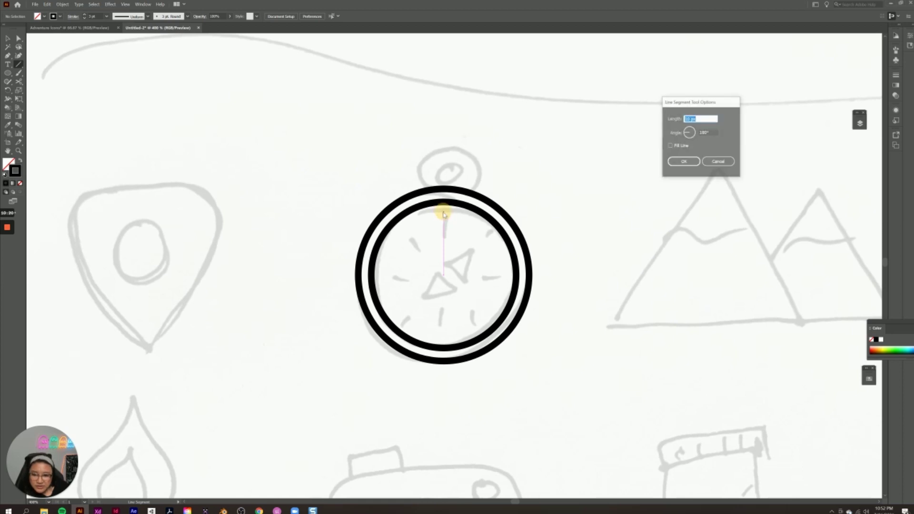
left_click(717, 163)
left_click_drag(443, 211, 444, 230)
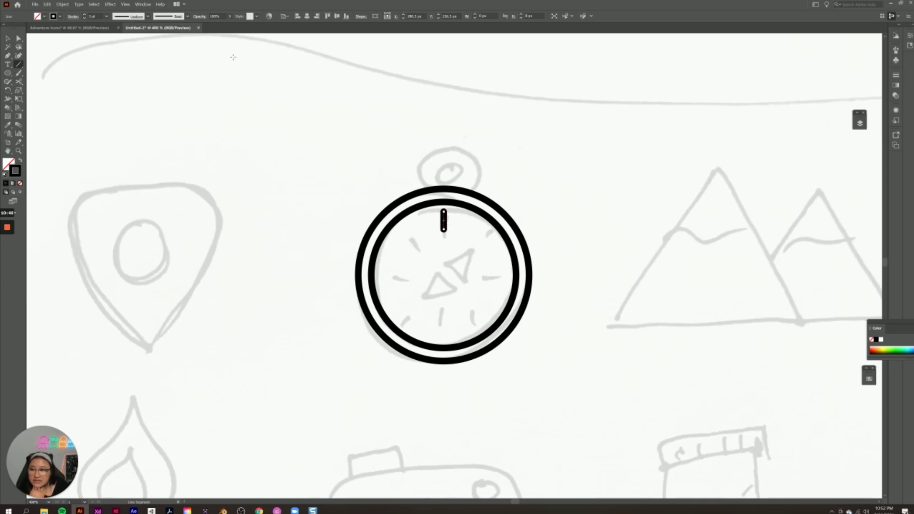
key("v")
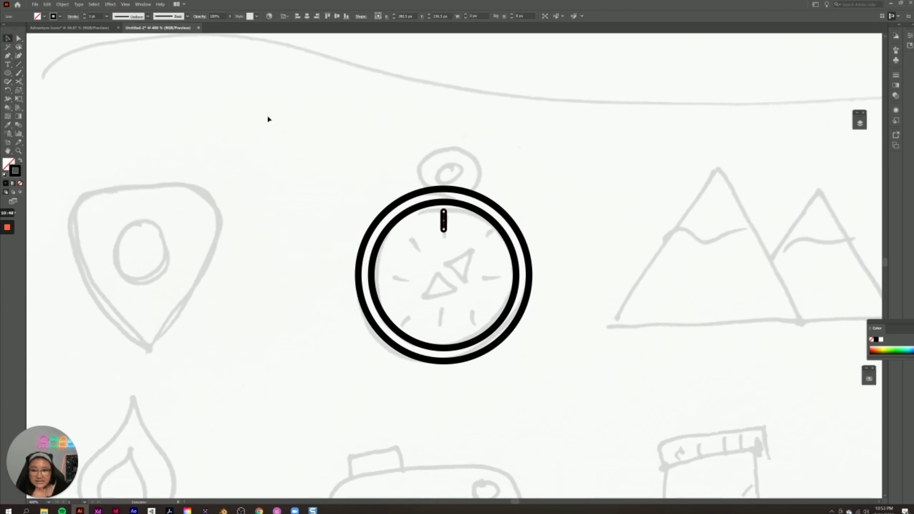
left_click(268, 119)
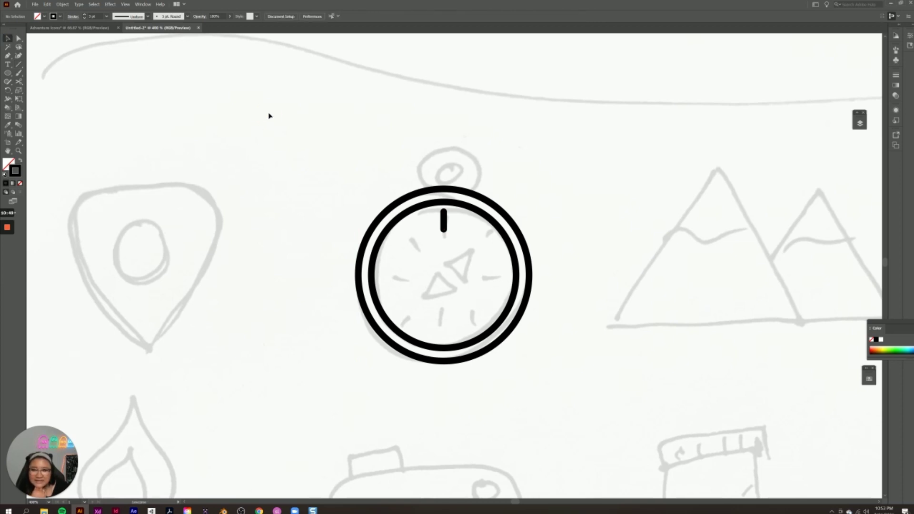
left_click(444, 225)
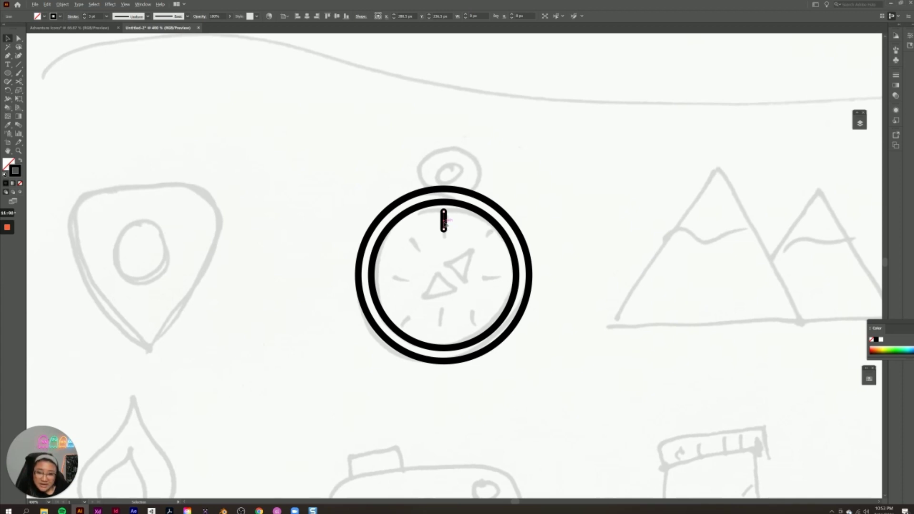
left_click_drag(444, 223, 407, 283)
key("ctrl+z")
key("ctrl+z")
key("ctrl+z")
key("ctrl+z")
key("ctrl+z")
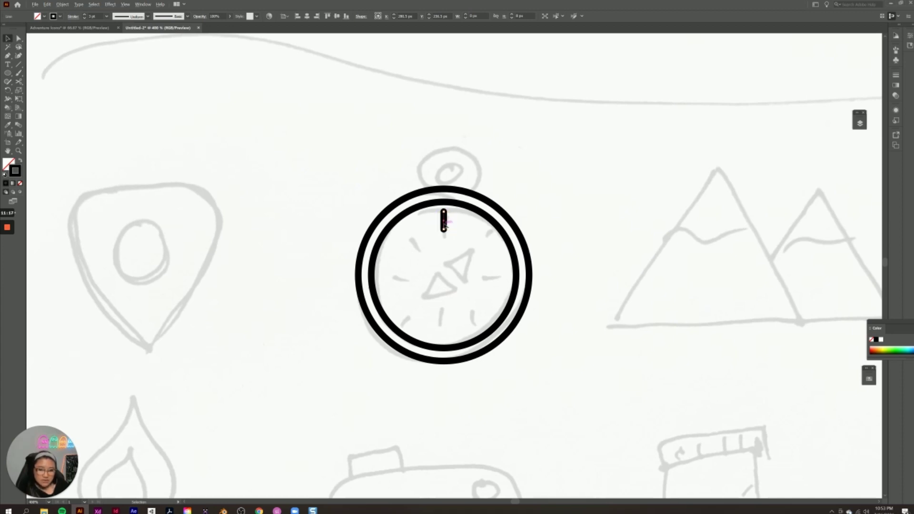
Step: Copy the top tick to the dial's bottom and left side, and turn the left copy horizontal
left_click_drag(445, 226, 390, 275)
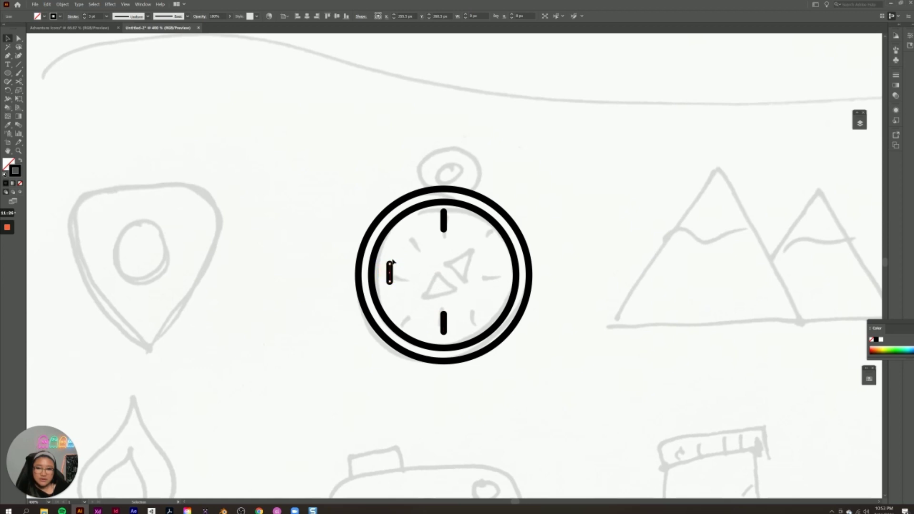
left_click(255, 212)
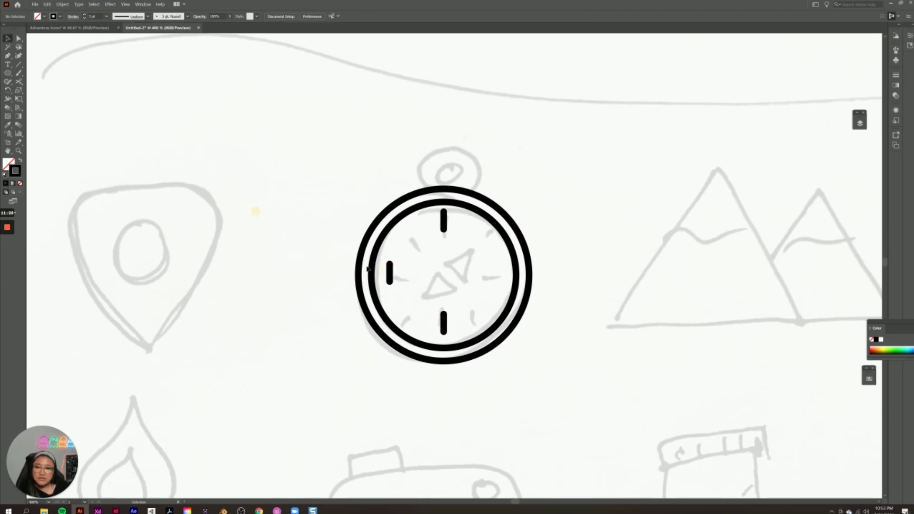
left_click(391, 271)
left_click_drag(391, 272, 406, 282)
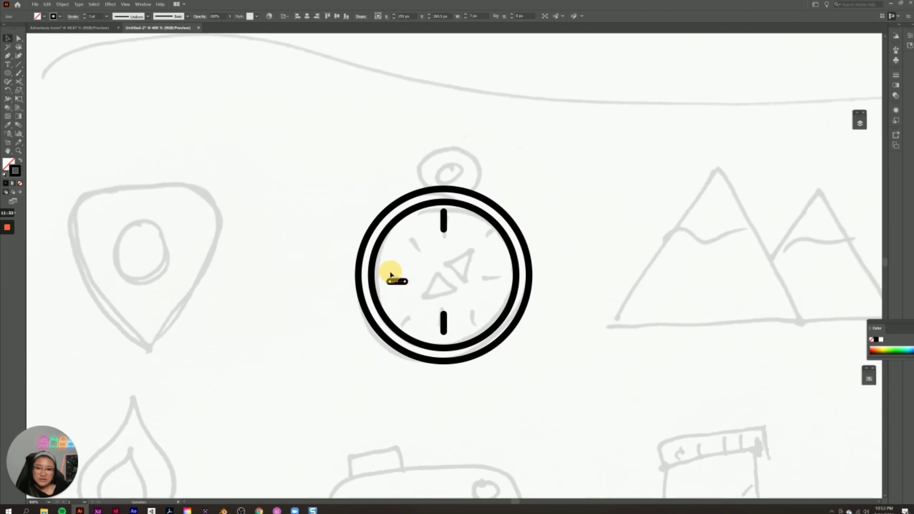
left_click_drag(394, 280, 392, 281)
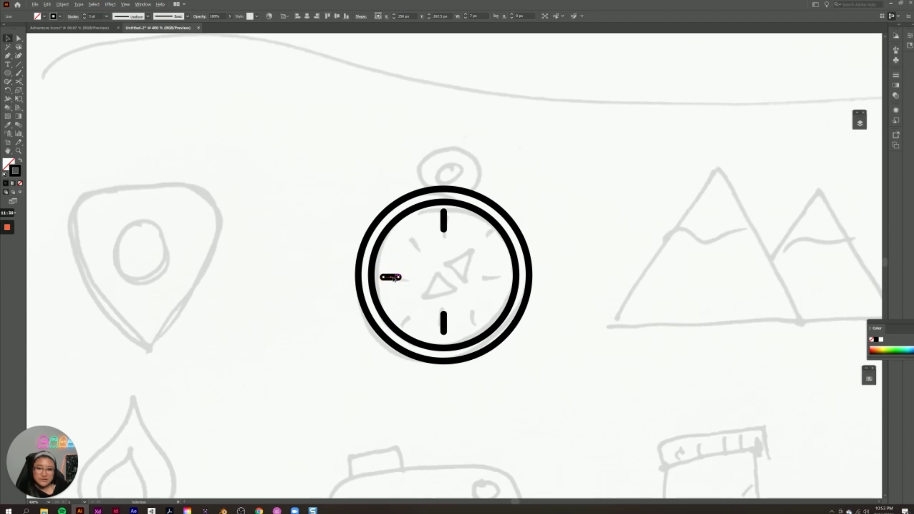
Step: Duplicate the left horizontal tick to the dial's right side and add four diagonal ticks between the main ones
left_click(393, 279)
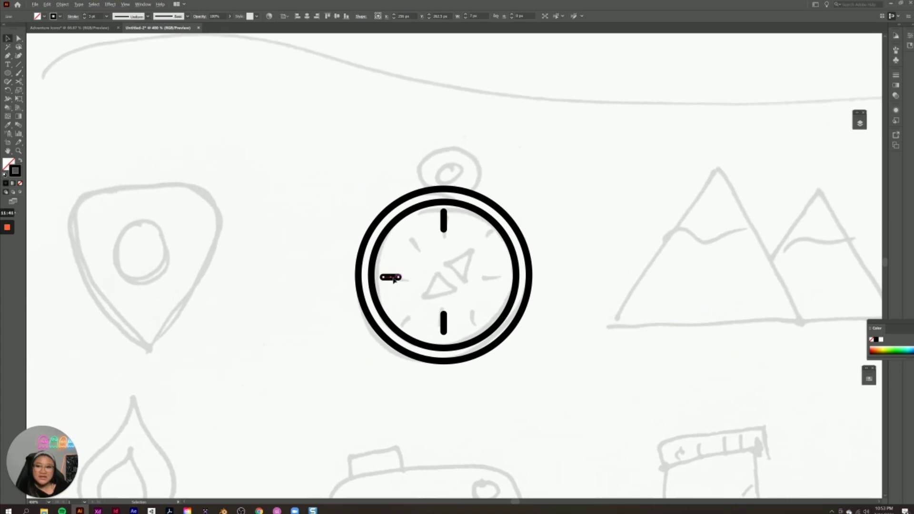
left_click_drag(393, 278, 497, 279)
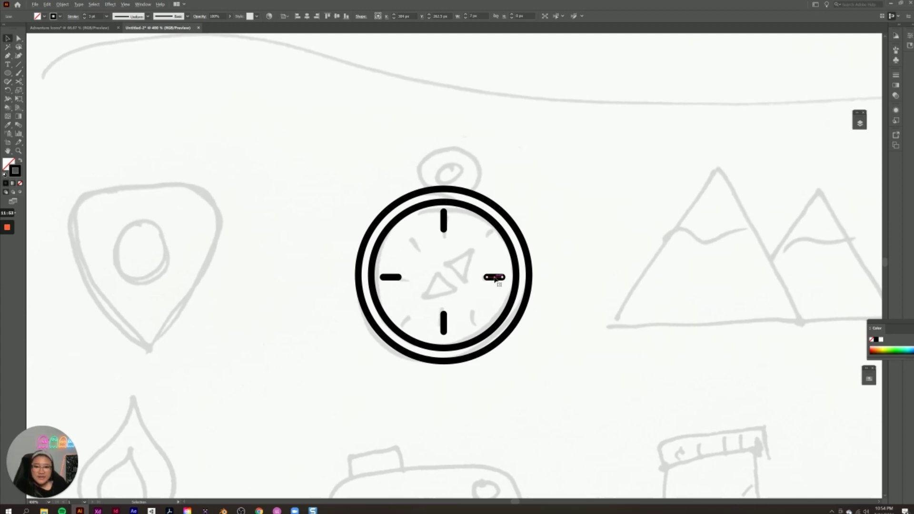
left_click_drag(495, 280, 482, 303)
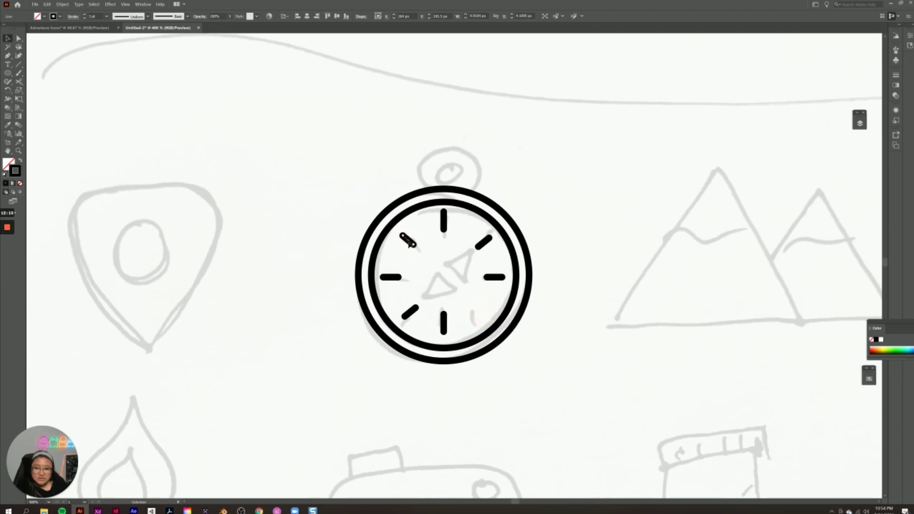
left_click_drag(412, 245, 496, 306)
left_click(570, 338)
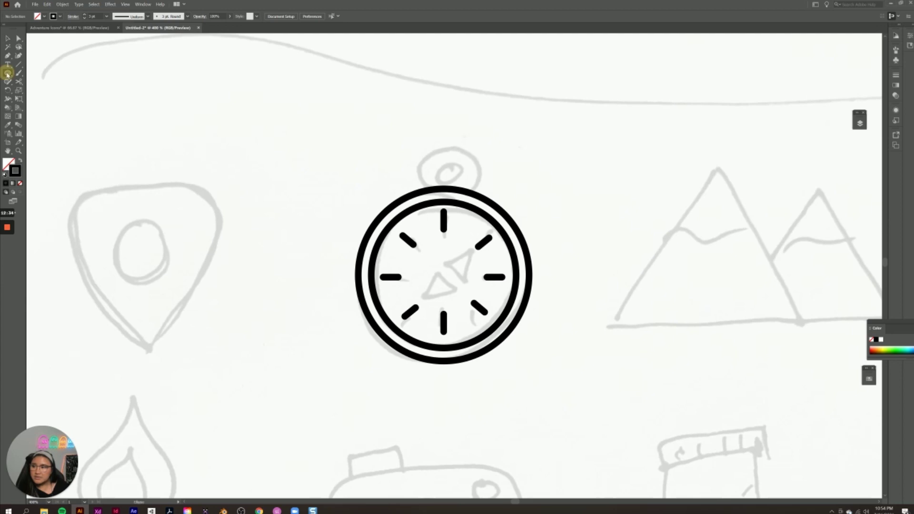
Step: Draw an upright triangle about 28 px wide with the Star tool in the empty area beside the compass
left_click(7, 74)
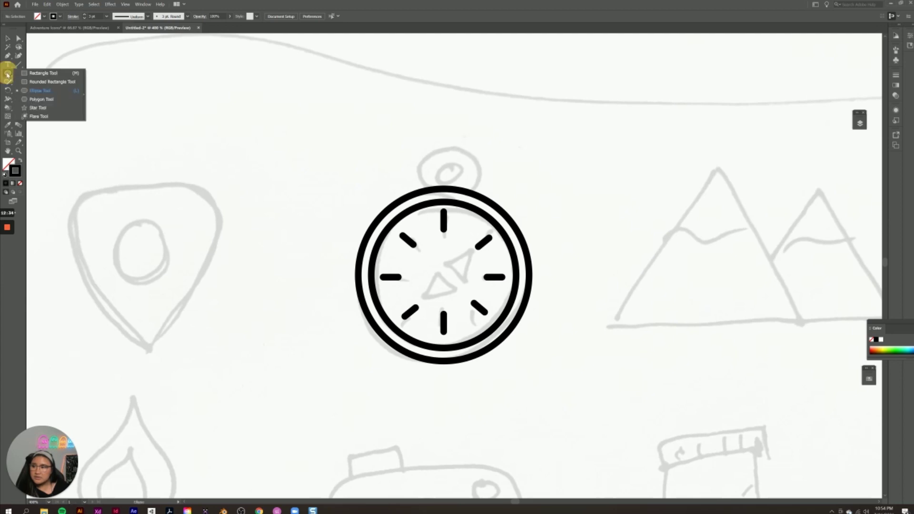
left_click(37, 109)
left_click_drag(290, 142, 310, 160)
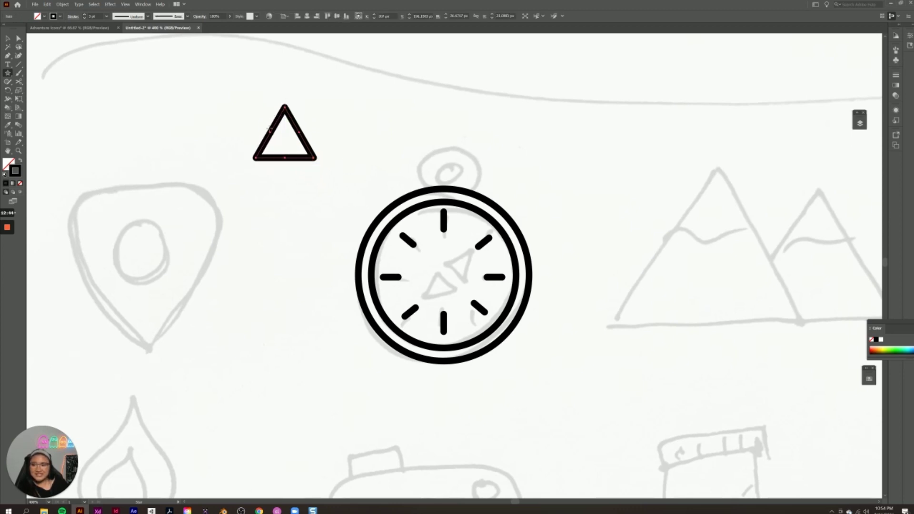
Step: Draw a five-pointed star about 37 px wide above the sketched map pin
left_click(7, 73)
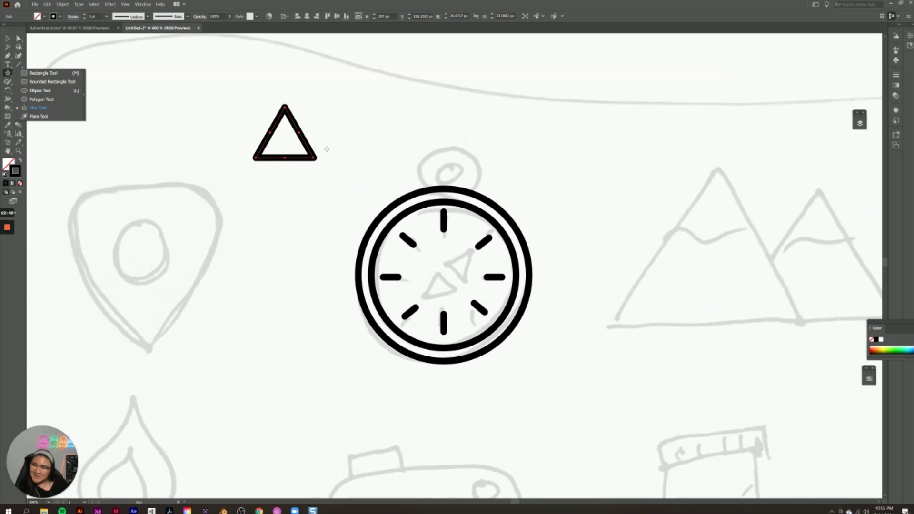
left_click_drag(132, 91, 155, 127)
key("Up")
key("Up")
Step: Draw another shape with the Star tool below the star and adjust its points to form a triangle about 29 px wide
left_click_drag(178, 167, 211, 214)
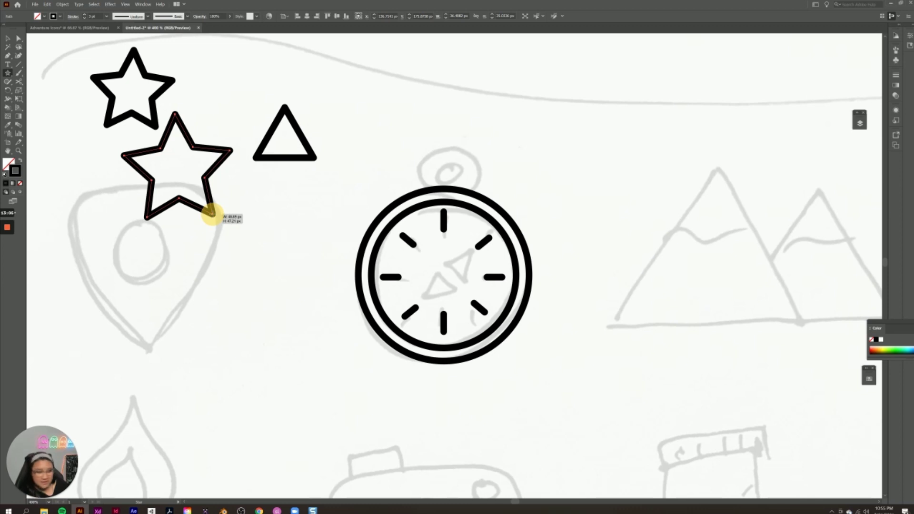
key("Down")
left_click_drag(210, 214, 208, 187)
key("Down")
key("Up")
key("Up")
key("Up")
key("Up")
key("Up")
key("Up")
key("Up")
key("Up")
key("Up")
key("Up")
key("Up")
key("Up")
key("Up")
key("Down")
key("Down")
key("Down")
key("Down")
key("Down")
key("Down")
key("Down")
key("Down")
key("Down")
key("Down")
key("Down")
key("Down")
key("Down")
Step: Delete the five-pointed star above the map pin
left_click(7, 38)
left_click(153, 110)
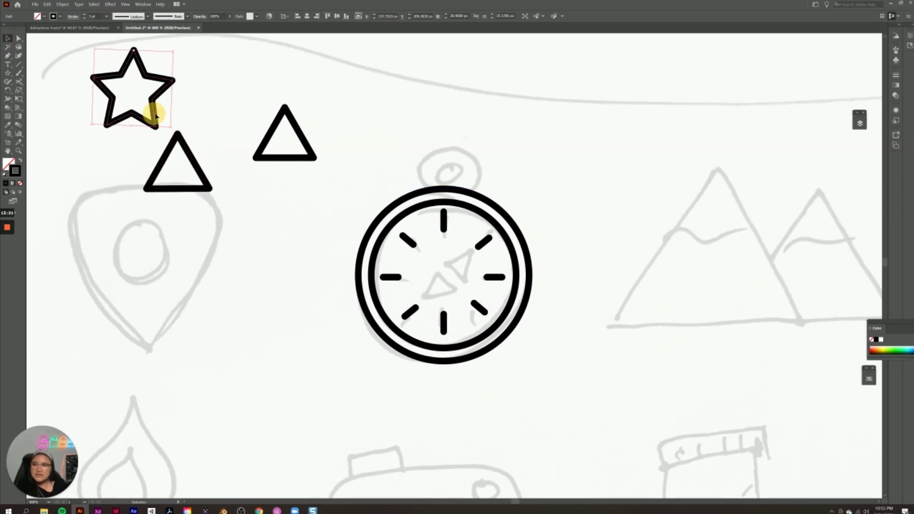
key("Delete")
Step: Turn the second triangle upside down and place it directly beneath the first one with a small gap
left_click(180, 148)
left_click_drag(180, 150, 224, 259)
left_click_drag(293, 181, 290, 170)
Step: Scale both triangles down together to about 13 px wide, keeping a small gap between them
left_click_drag(233, 88, 341, 235)
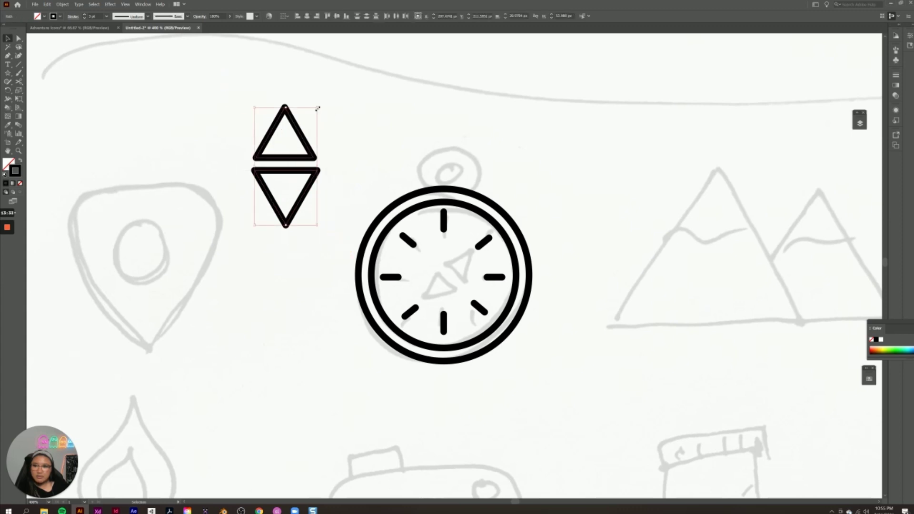
left_click_drag(317, 108, 317, 108)
left_click_drag(307, 124, 284, 157)
left_click(297, 169)
left_click_drag(272, 220, 273, 225)
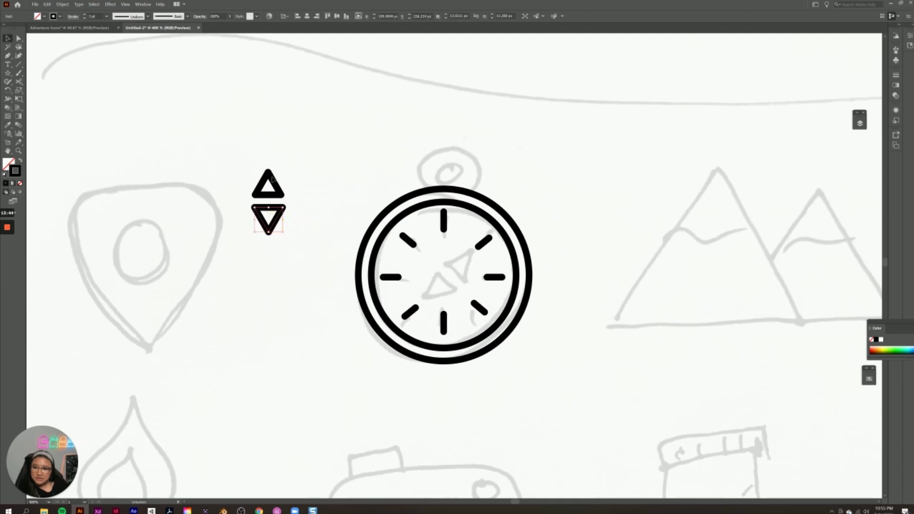
Step: Stretch the upper triangle upward and the lower triangle downward to form slender needle halves
left_click(267, 180)
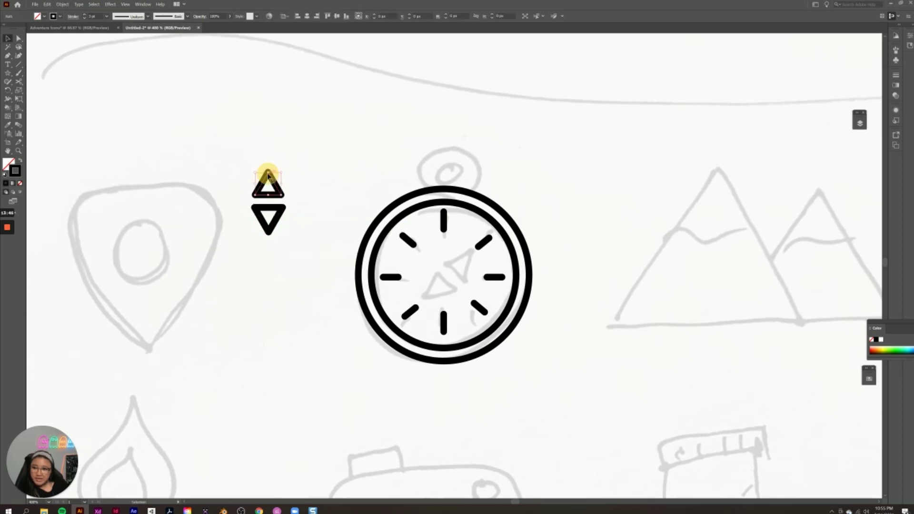
left_click_drag(268, 170, 268, 159)
left_click(269, 232)
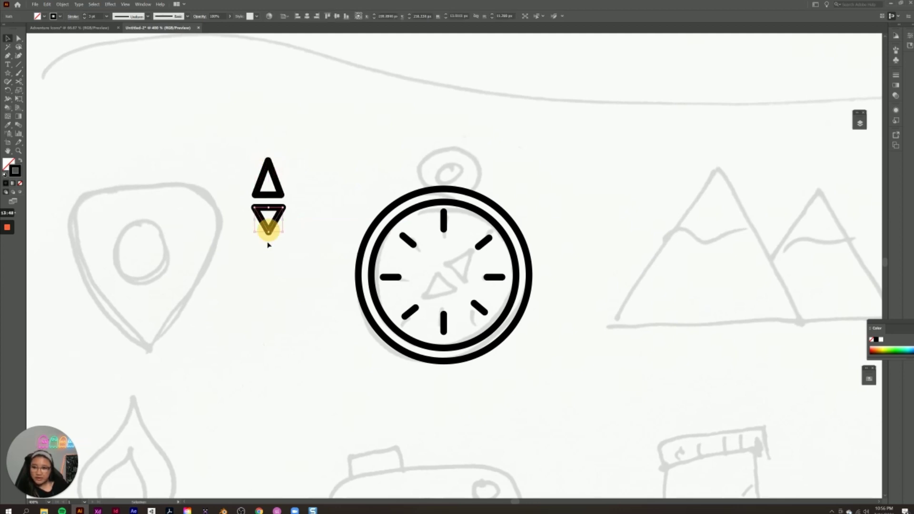
left_click_drag(269, 234, 230, 149)
left_click(310, 244)
Step: Move the needle pair to the center of the compass dial and rotate it diagonally toward the upper-right tick
left_click_drag(275, 187, 476, 245)
left_click_drag(463, 313, 445, 293)
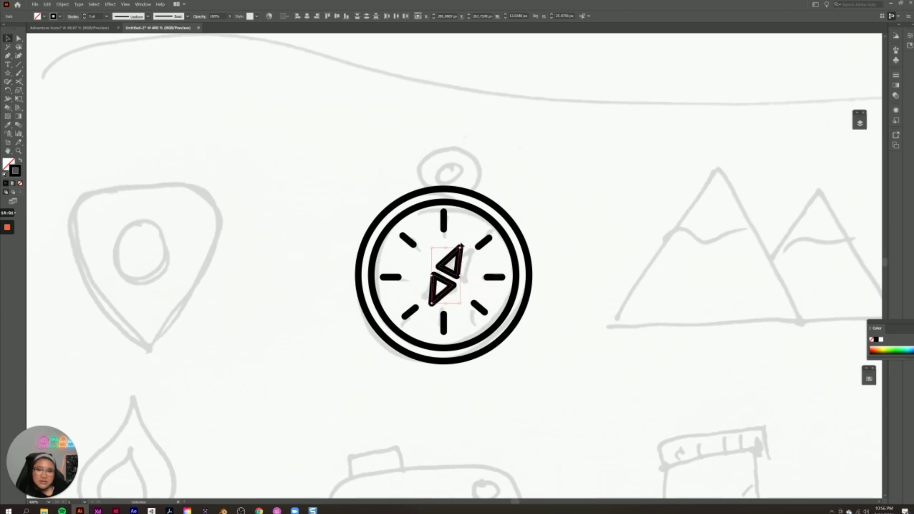
left_click_drag(460, 245, 454, 278)
left_click(557, 215)
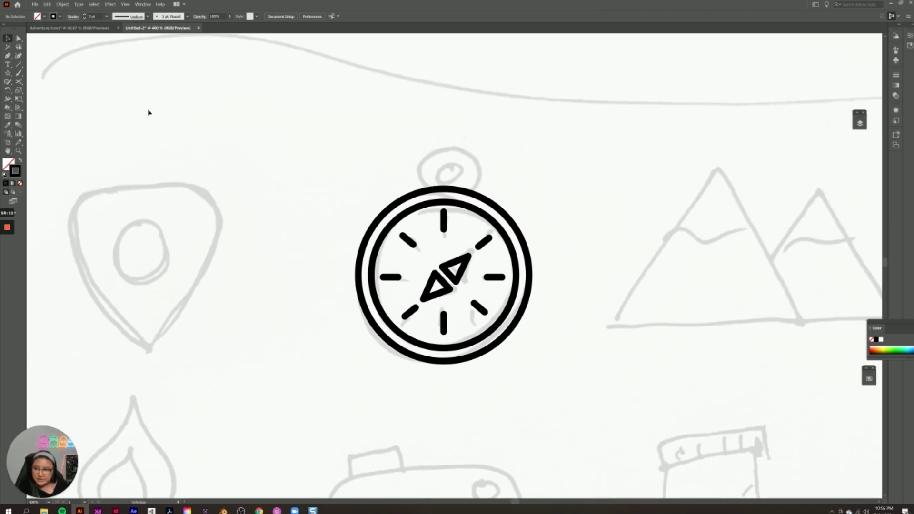
Step: Draw a circle about 21 px in diameter centered on top of the compass, overlapping its outer rim
left_click(7, 74)
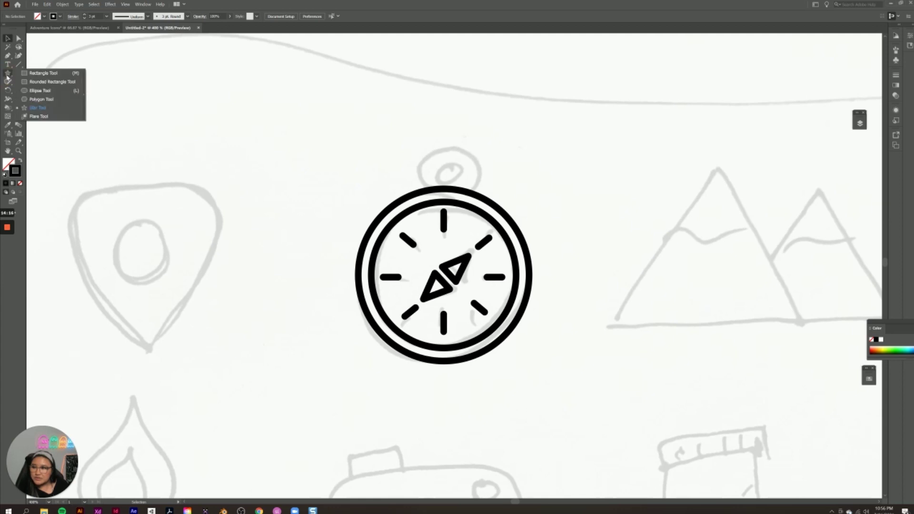
left_click(41, 90)
left_click_drag(426, 149, 444, 174)
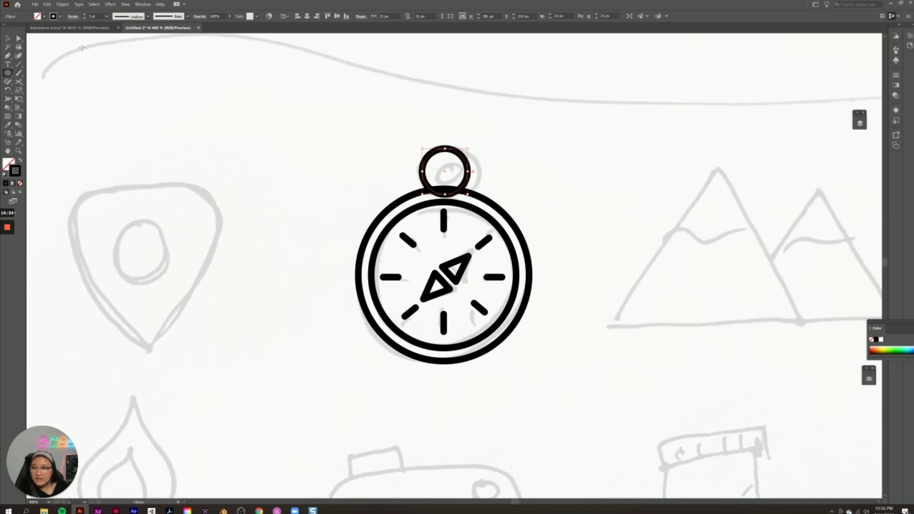
left_click(7, 38)
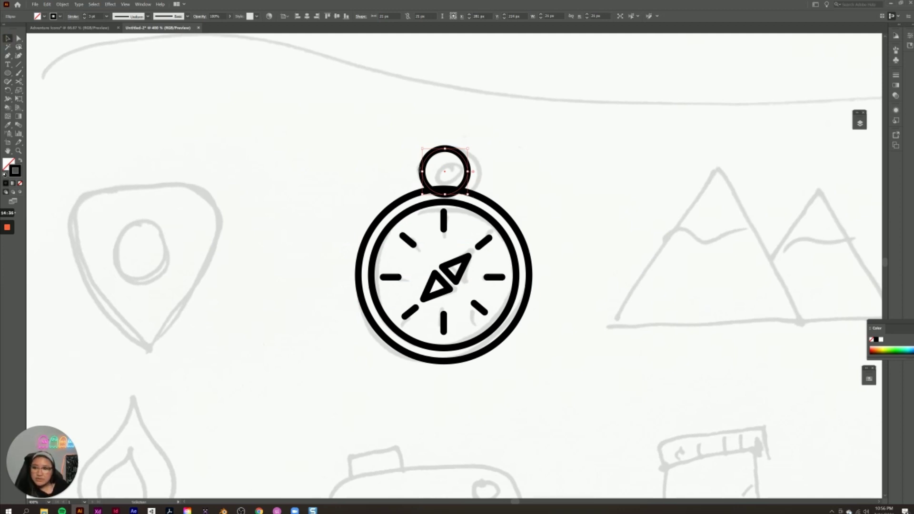
left_click(365, 152)
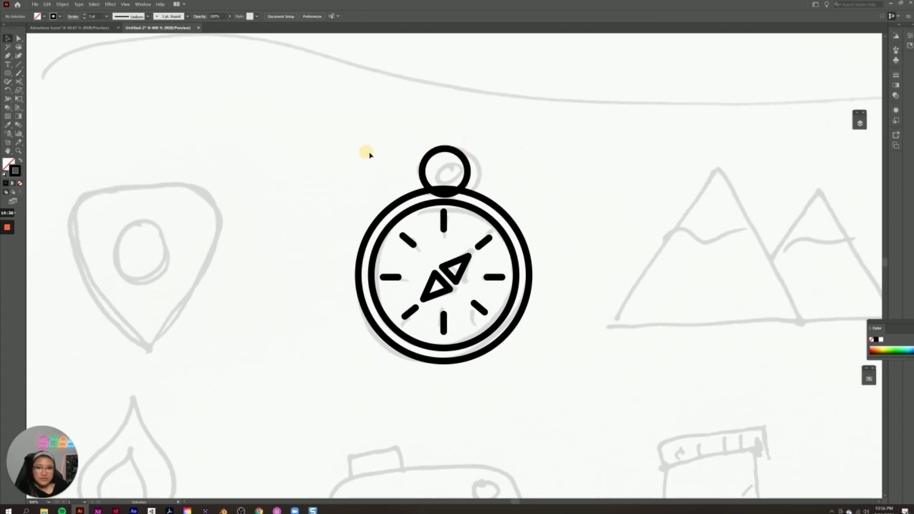
Step: Unite the top ring circle with the compass's outer rim into one outline using the Pathfinder Unite operation
left_click(425, 167)
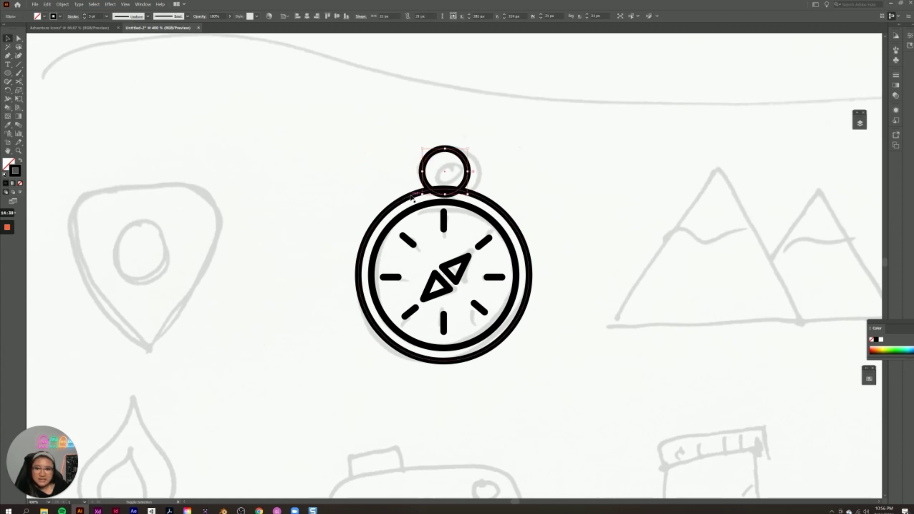
left_click(410, 195, "shift")
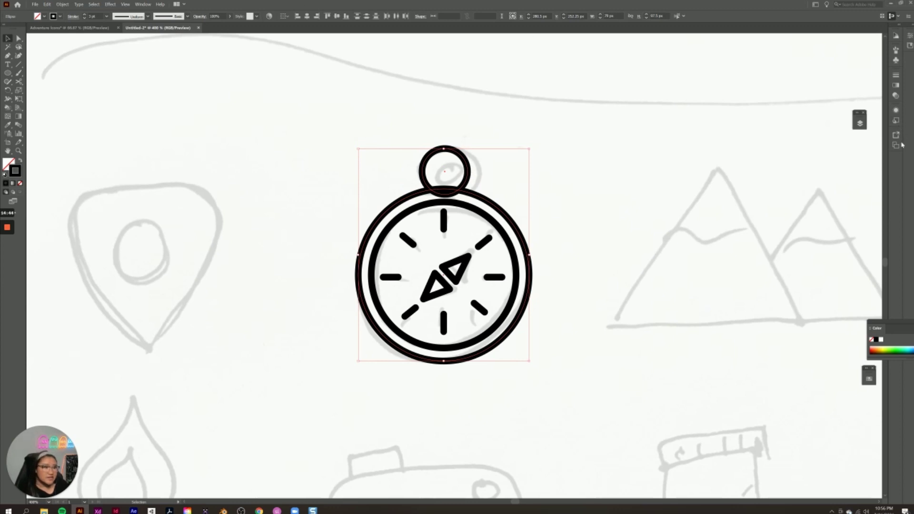
left_click(144, 5)
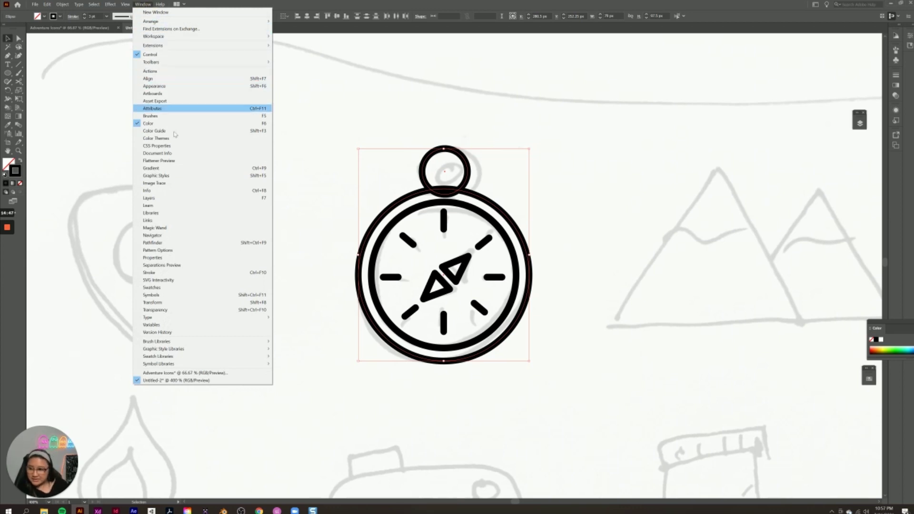
left_click(183, 243)
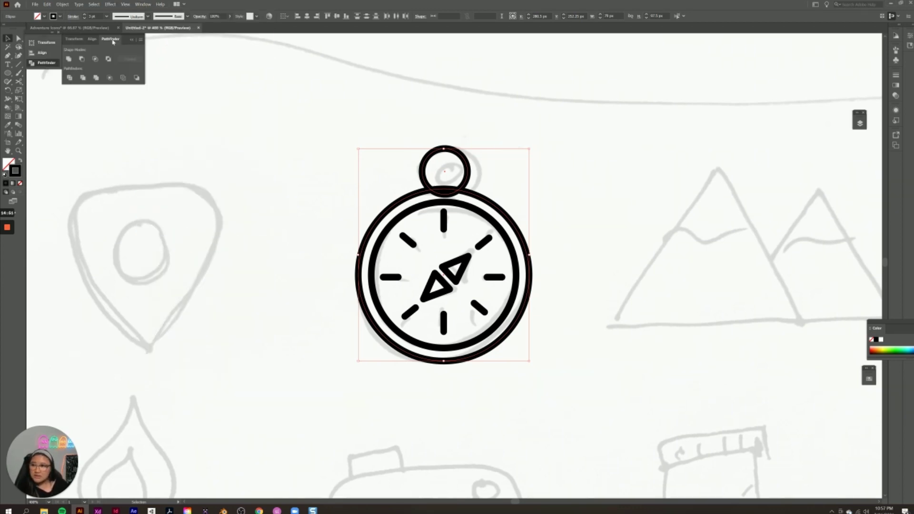
left_click_drag(113, 43, 587, 223)
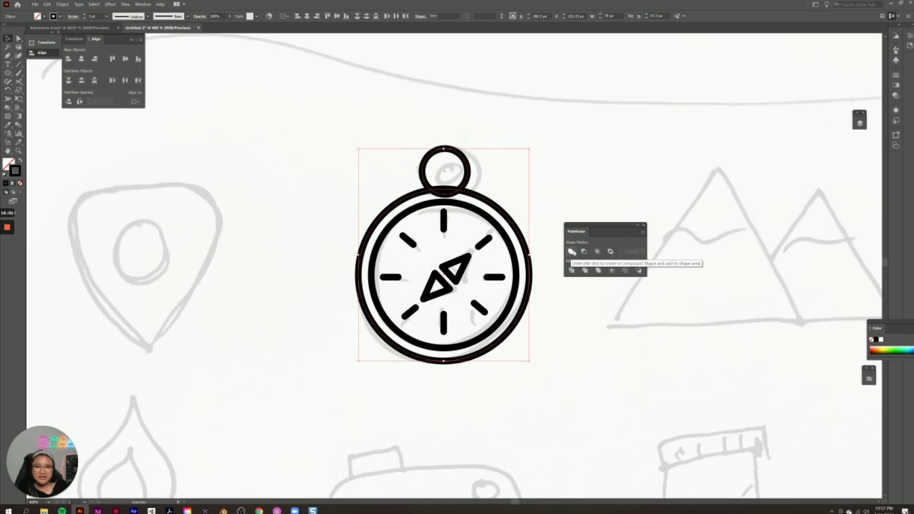
left_click(571, 251)
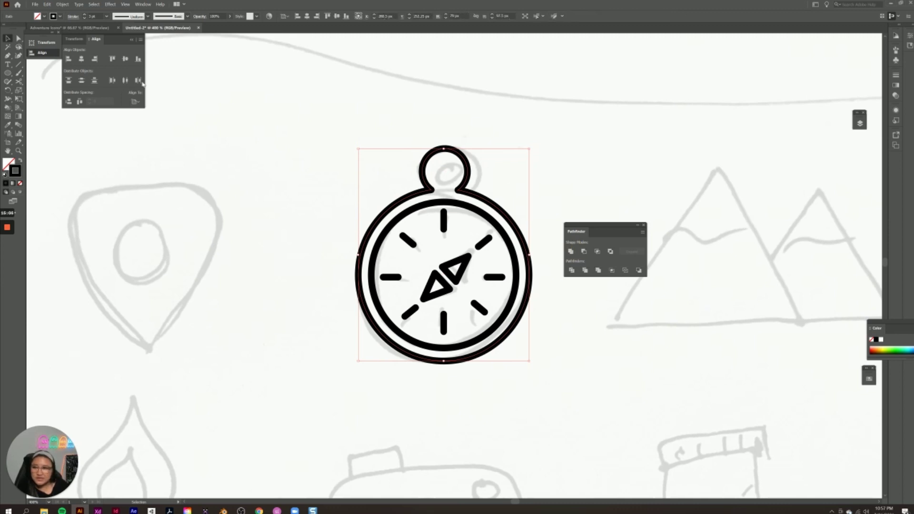
left_click(205, 95)
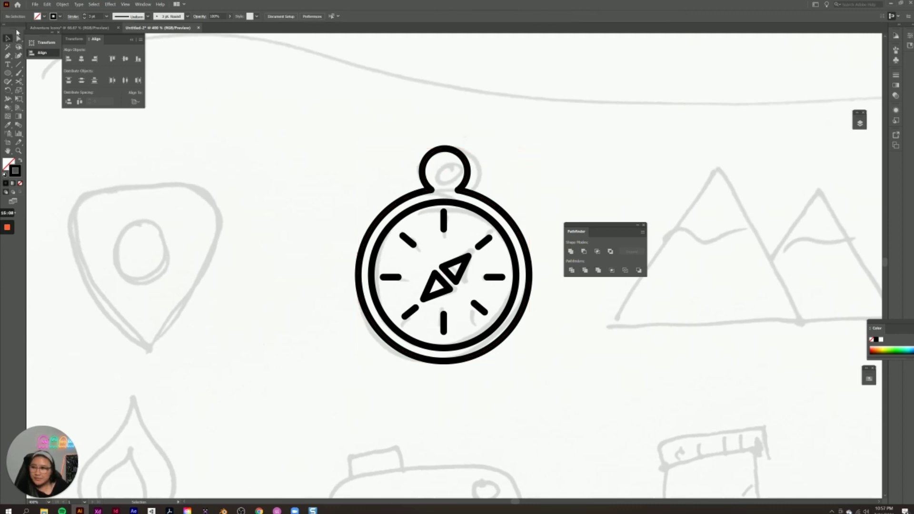
left_click(8, 40)
left_click(289, 119)
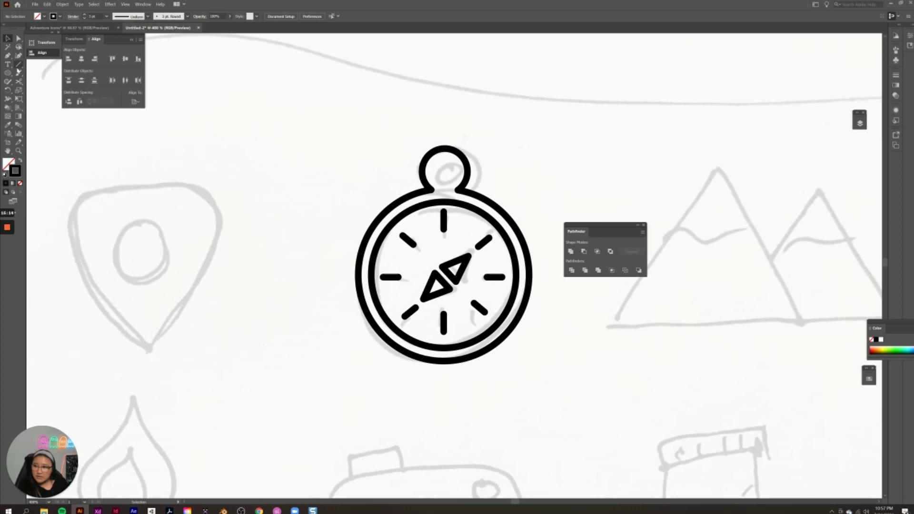
Step: Draw a small circle about 9 px in diameter centered inside the compass's top ring
left_click(7, 72)
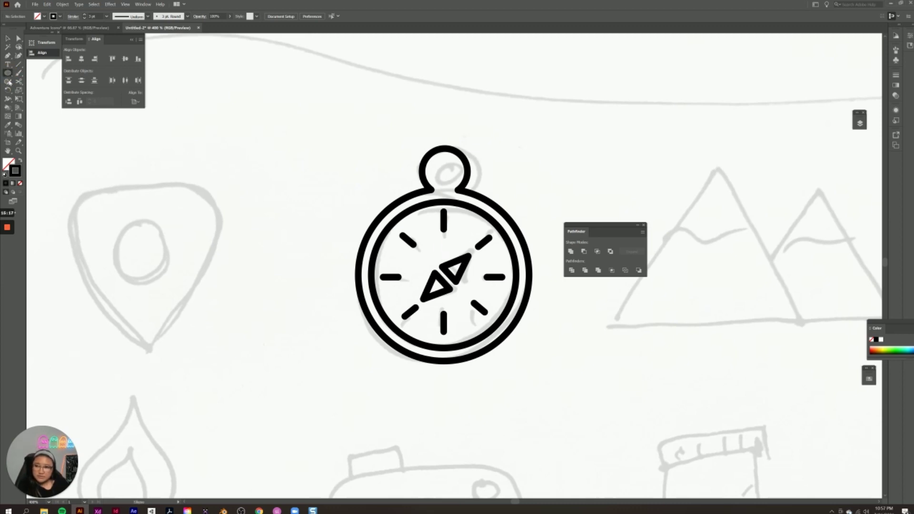
left_click(7, 72)
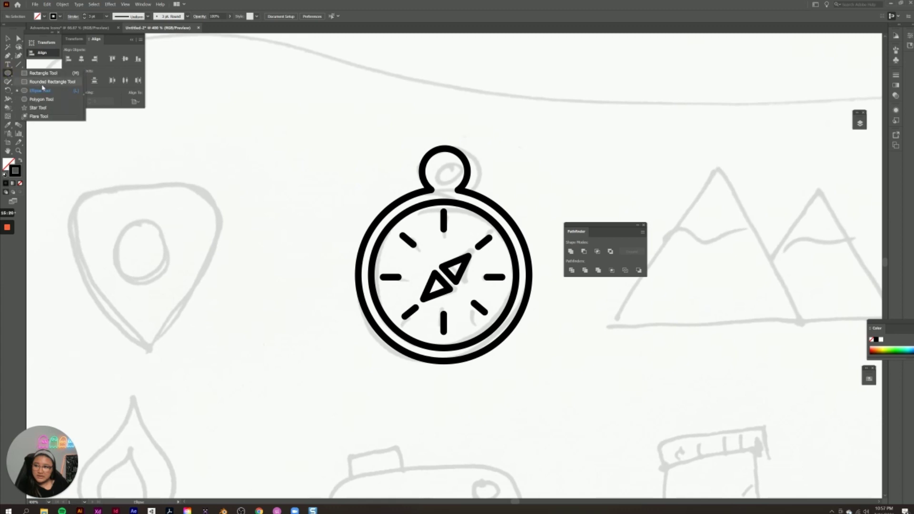
left_click_drag(437, 164, 447, 174)
key("Up")
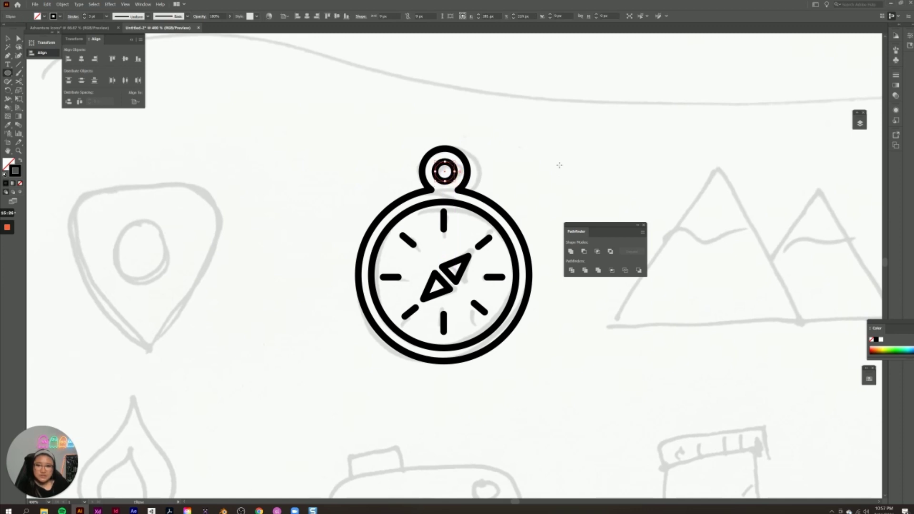
key("Left")
key("v")
left_click(355, 142)
left_click_drag(610, 228, 657, 210)
left_click(531, 192)
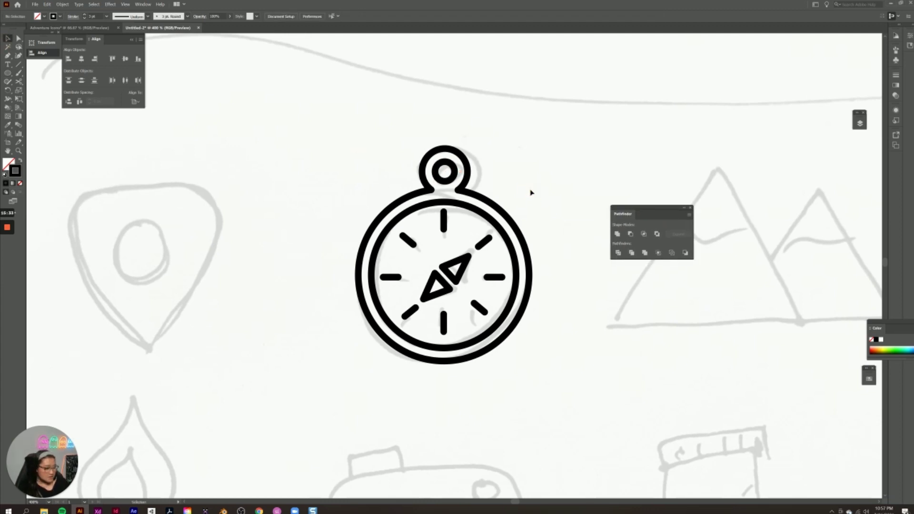
Step: Move the whole compass icon off the sketch onto the blank artboard area beside the pin icon
key("ctrl+minus")
key("ctrl+minus")
key("ctrl+minus")
key("ctrl+minus")
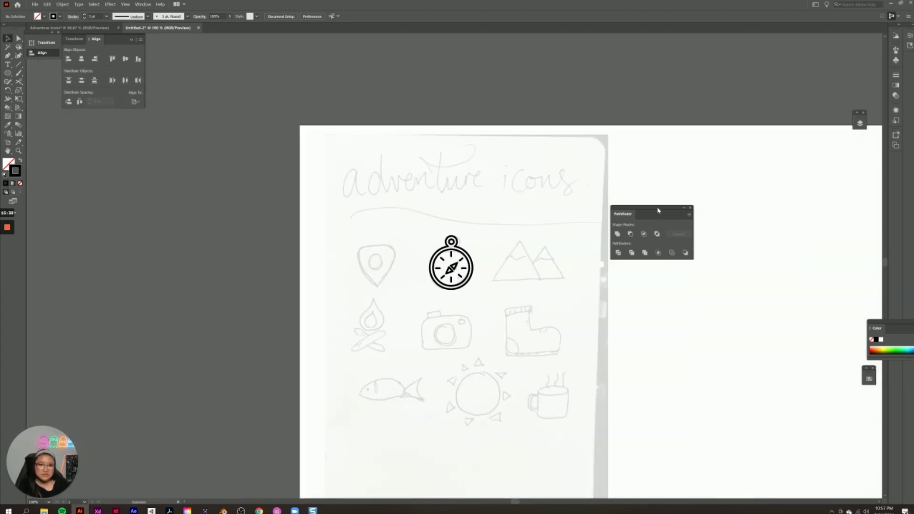
left_click_drag(658, 210, 87, 263)
left_click_drag(421, 238, 497, 301)
mouse_move(455, 270)
left_mouse_down()
mouse_move(757, 259)
mouse_move(753, 239)
left_mouse_up()
left_click(794, 283)
Step: Enlarge the compass and pin icons and place them side by side on the blank area
left_click_drag(713, 192, 787, 280)
left_click(815, 302)
left_click_drag(643, 198, 699, 270)
left_click(827, 292)
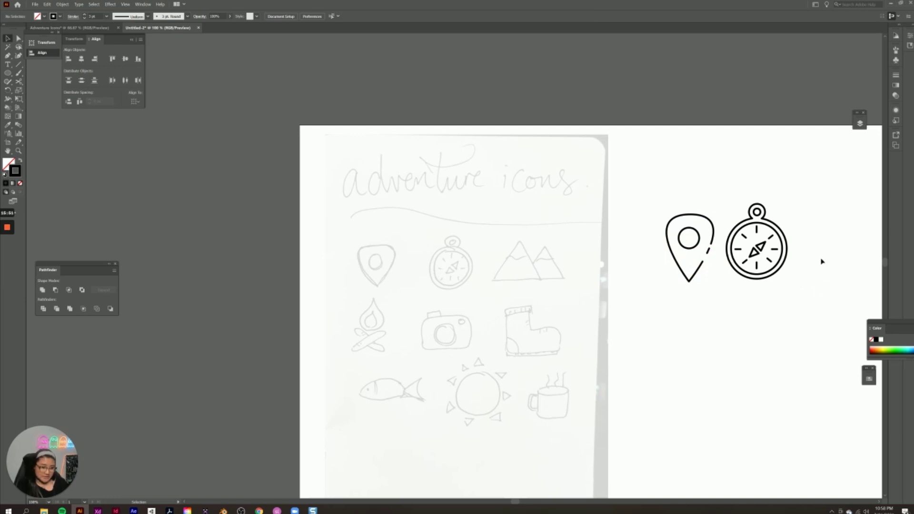
Step: Cut the compass's outer rim at two points on its upper-right side with the Scissors tool and delete the segment between them
key("ctrl+equal")
left_click_drag(828, 259, 247, 312)
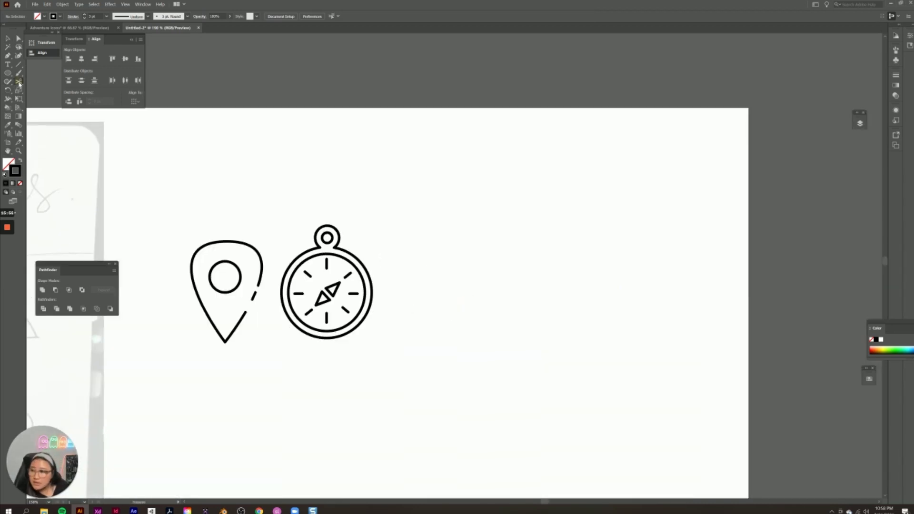
left_click(19, 81)
left_click(360, 264)
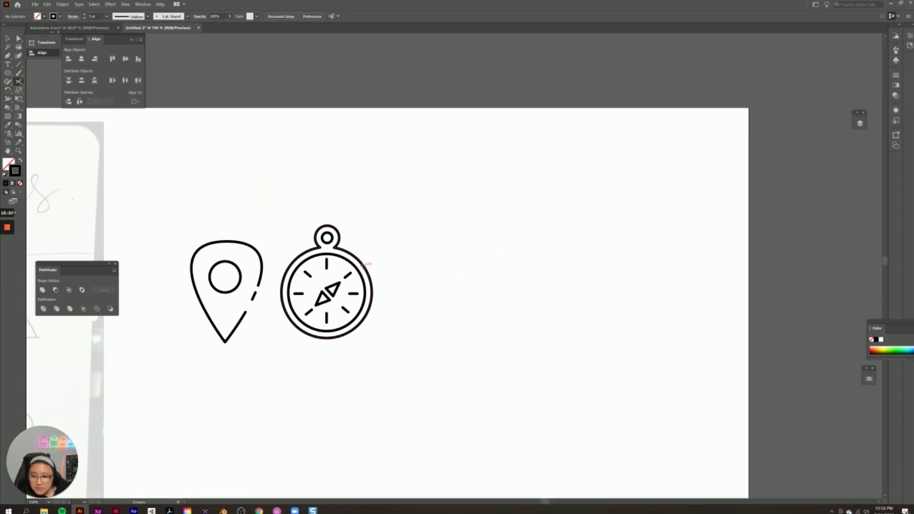
left_click(365, 269)
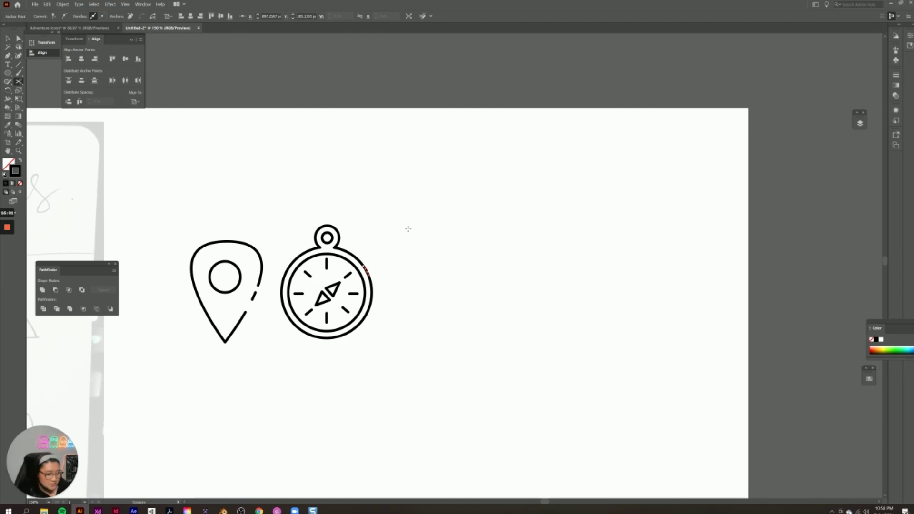
key("Delete")
left_click(7, 38)
left_click(501, 270)
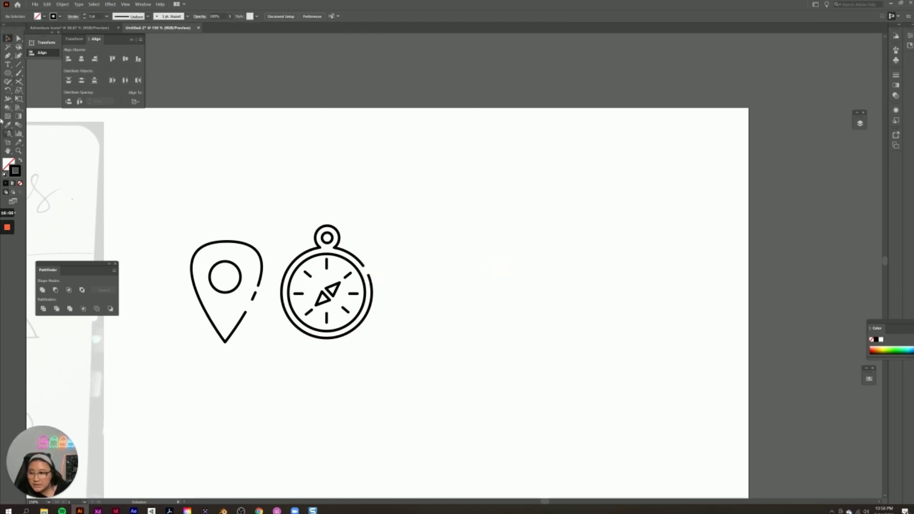
Step: Cut and remove a second small segment of the outer rim just below the first gap, leaving a short dash between
left_click(19, 82)
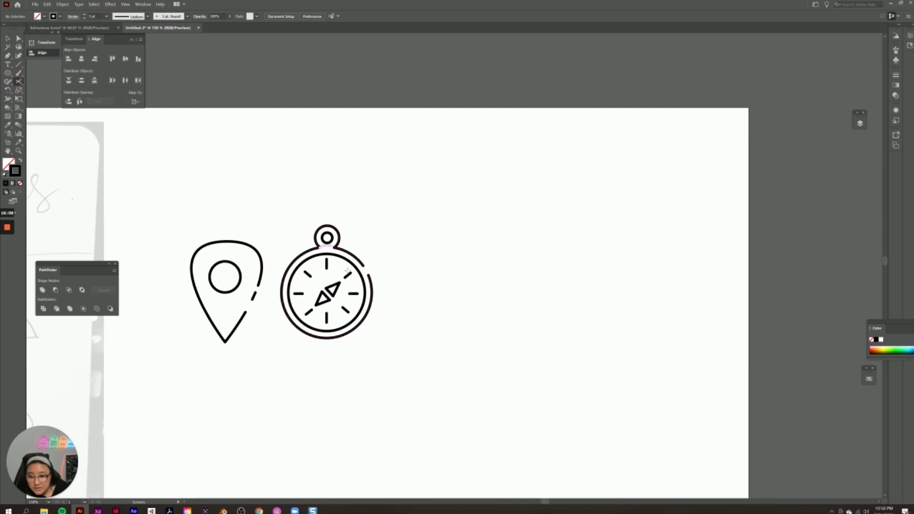
left_click(369, 278)
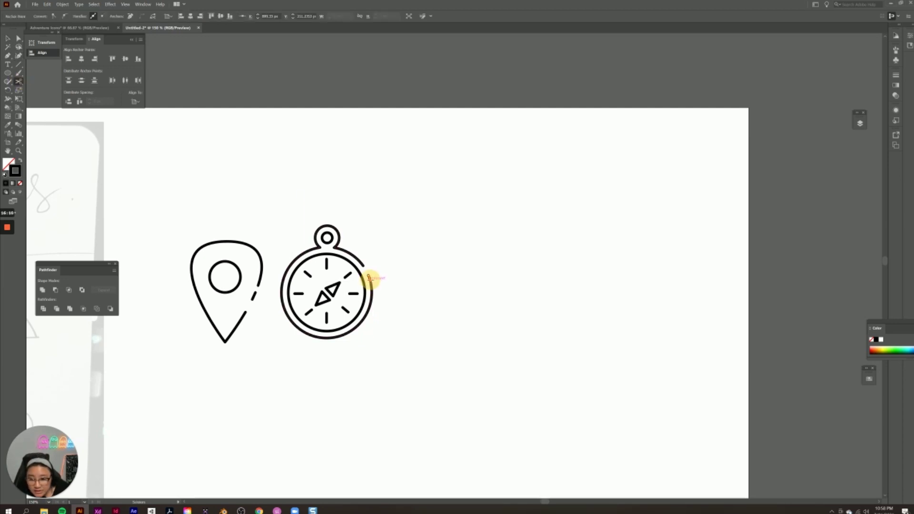
left_click(371, 284)
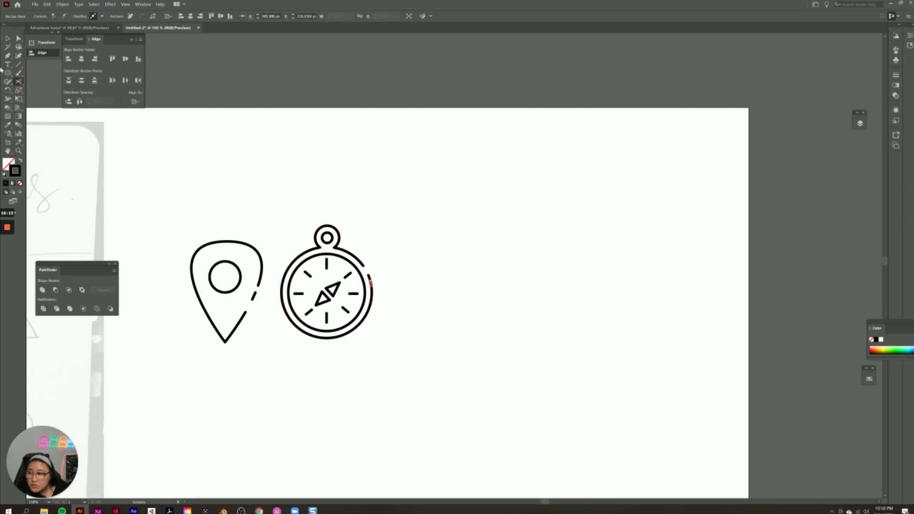
left_click(8, 38)
left_click(407, 294)
left_click(372, 285)
left_click(444, 271)
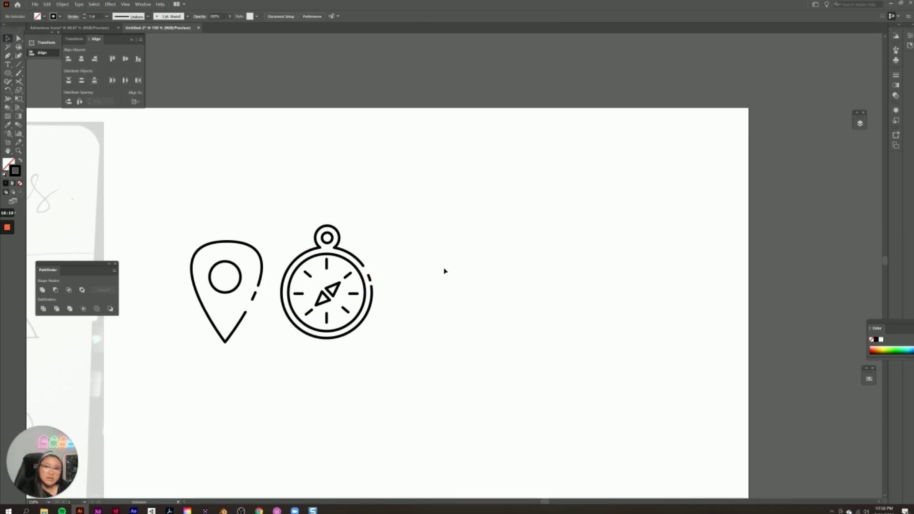
Step: Draw an upright triangle about 75 px wide with the Star tool near the mountain sketch
key("ctrl+plus")
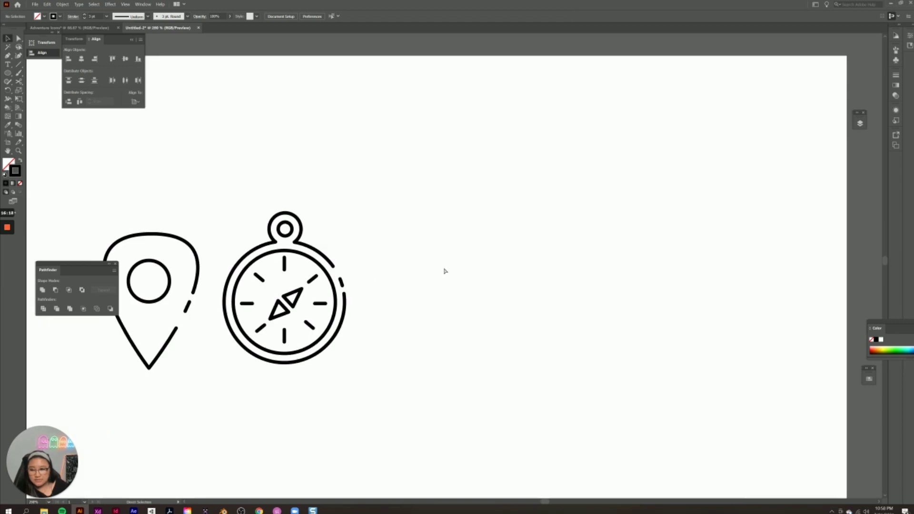
key("ctrl+minus")
key("ctrl+minus")
key("ctrl+minus")
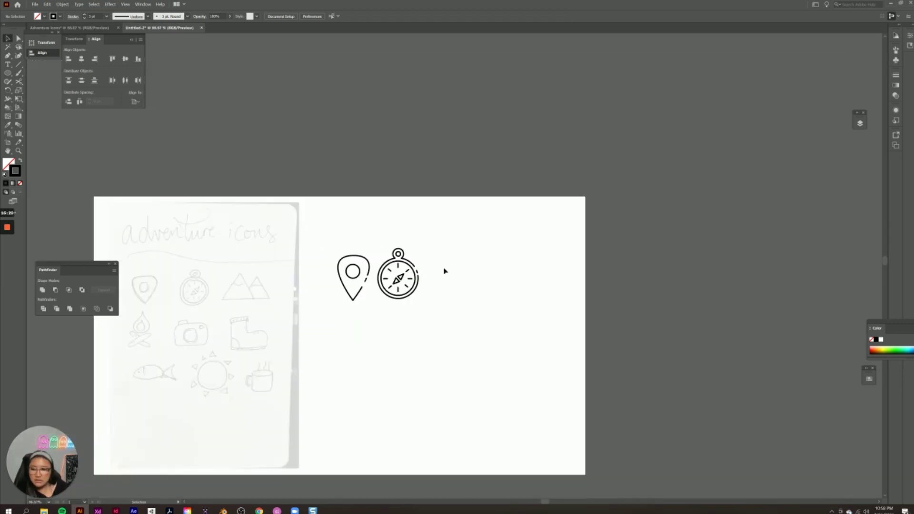
left_click_drag(57, 265, 376, 67)
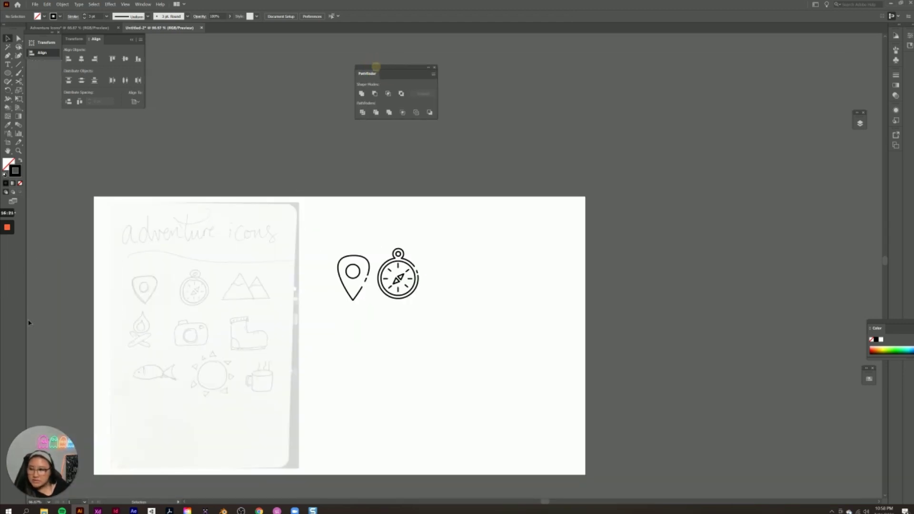
key("ctrl+plus")
key("ctrl+plus")
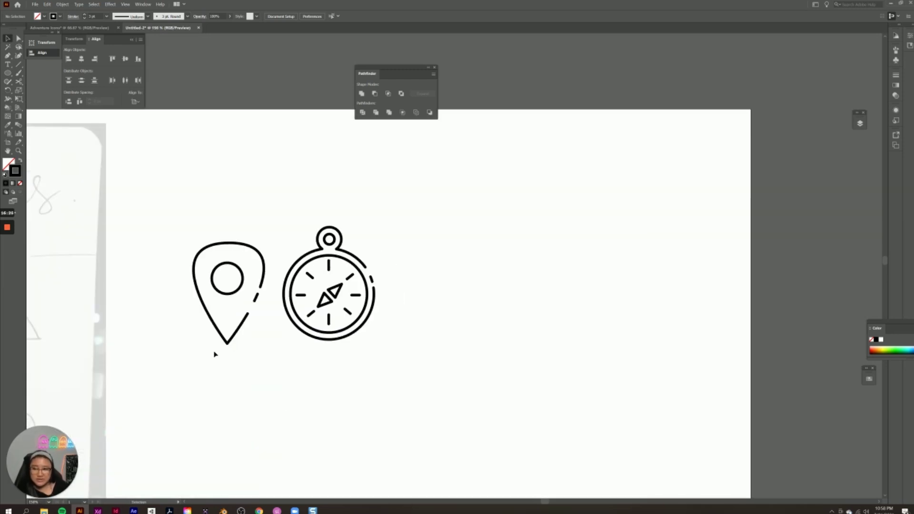
key("space")
mouse_move(176, 355)
left_mouse_down()
mouse_move(206, 367)
mouse_move(630, 299)
mouse_move(651, 331)
left_mouse_up()
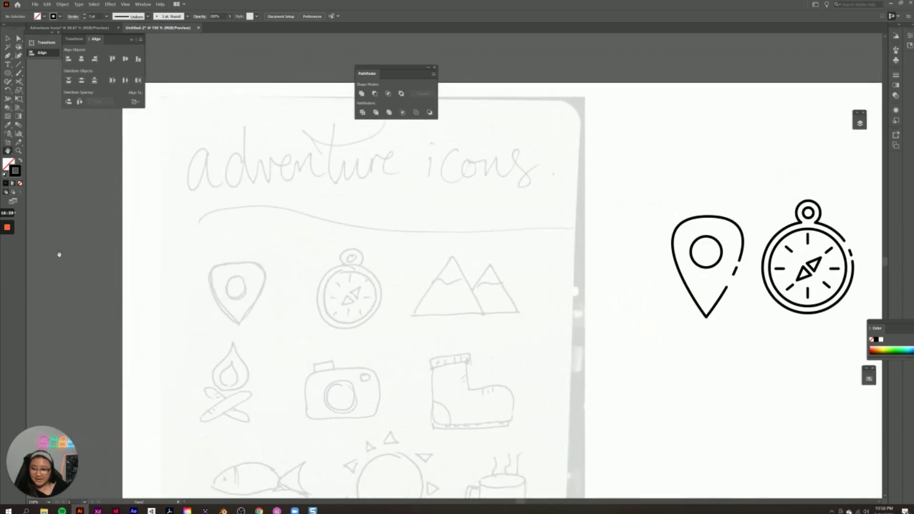
left_click_drag(7, 68, 36, 108)
left_click_drag(429, 260, 459, 282)
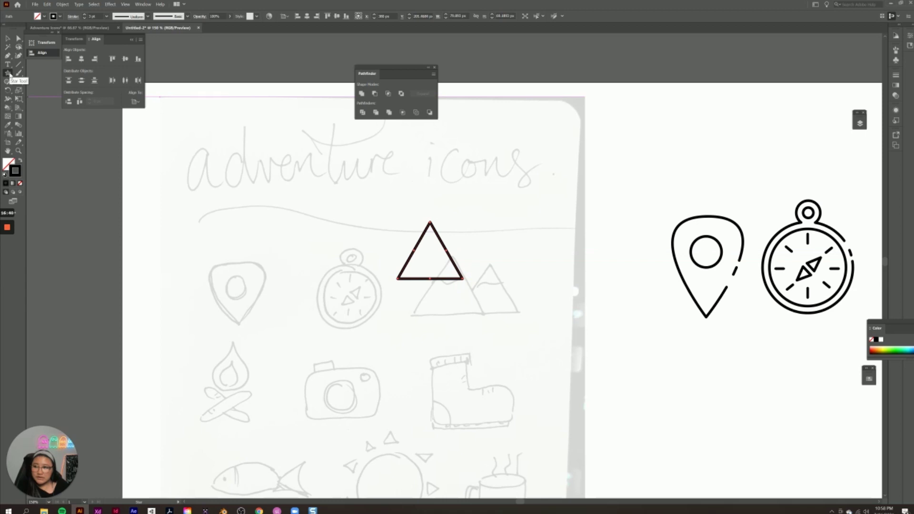
Step: Move the triangle onto the larger peak of the mountain sketch
left_click(8, 73)
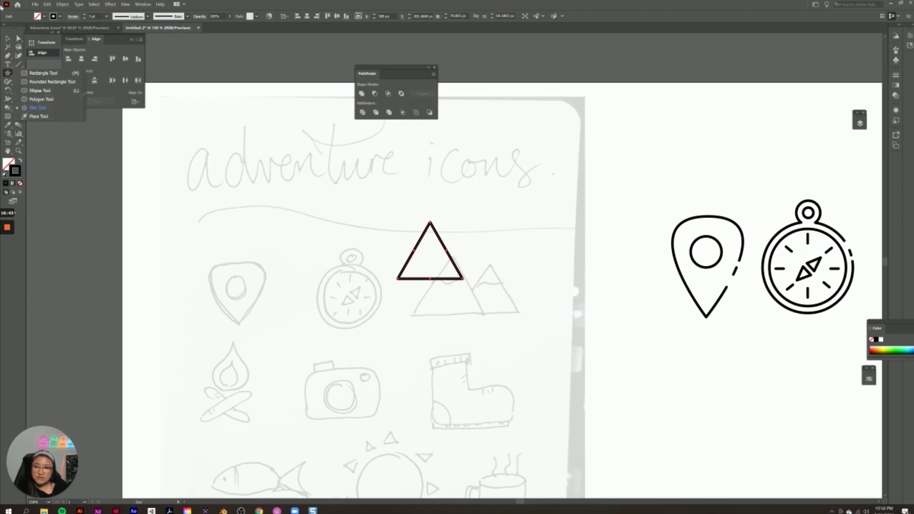
key("v")
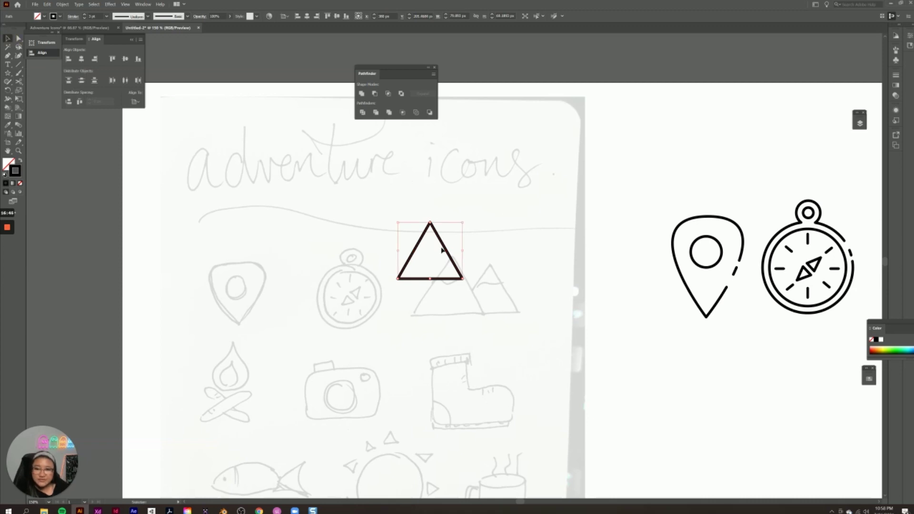
left_click_drag(445, 248, 464, 282)
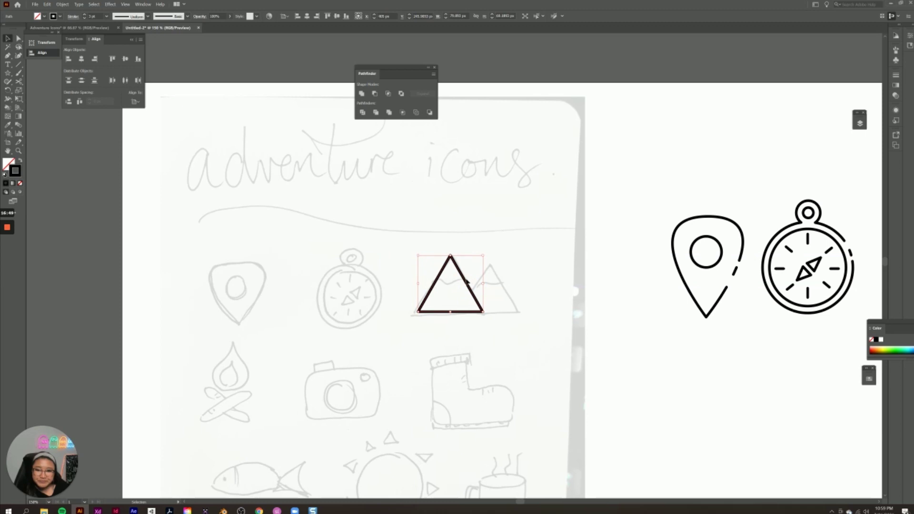
left_click(531, 279)
Step: Duplicate the triangle, scale the copy down and place it as the smaller right-hand peak, overlapping the large one on the same baseline
left_click(467, 284)
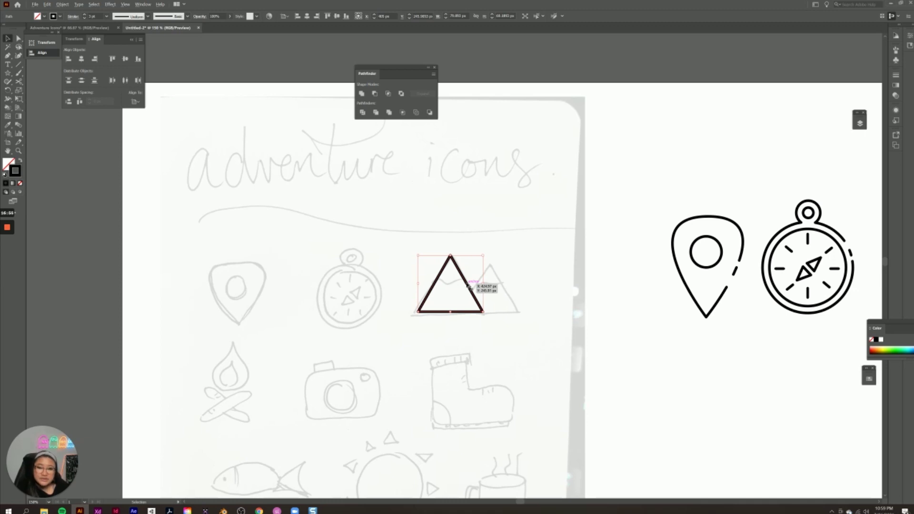
left_click_drag(467, 285, 530, 292)
left_click_drag(539, 294, 503, 302)
left_click(523, 285)
left_click(527, 343)
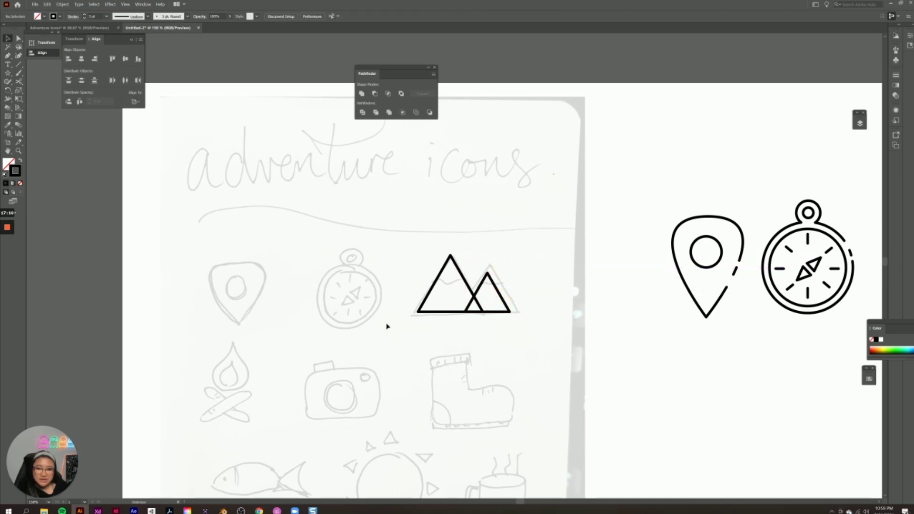
Step: Cut the smaller triangle's path with the Scissors tool where it crosses the large peak's right slope
key("a")
scroll(387, 326, "up", 4)
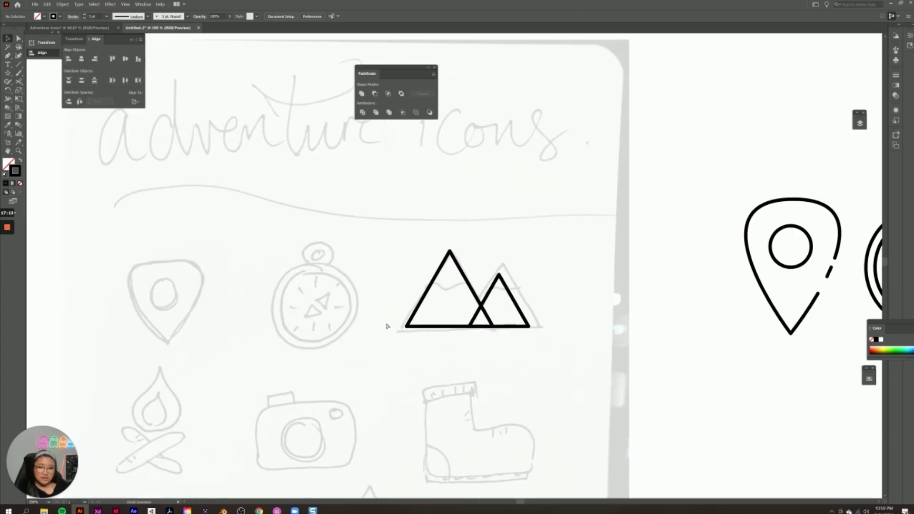
scroll(388, 326, "down", 1)
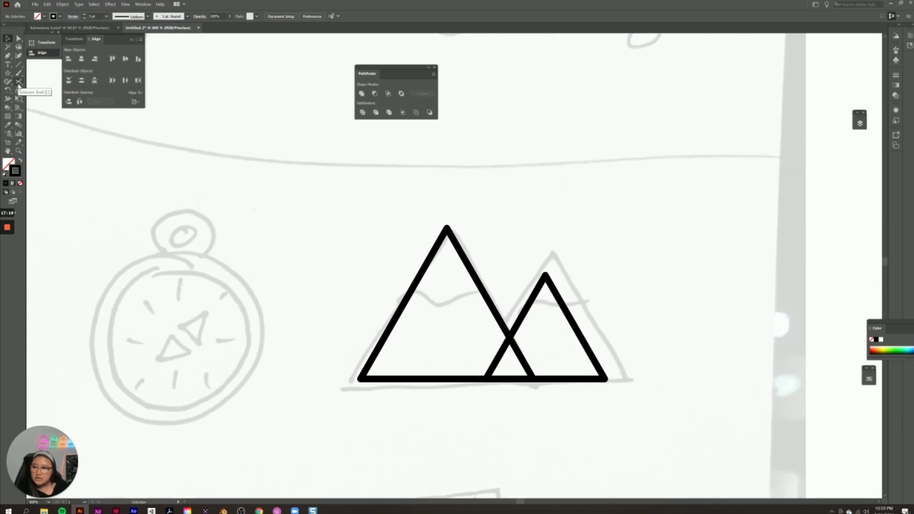
left_click(19, 82)
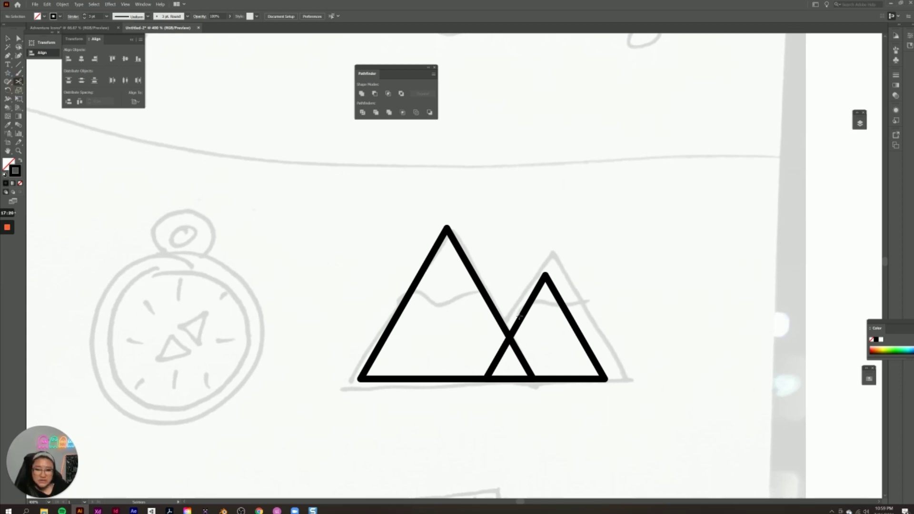
left_click(510, 334)
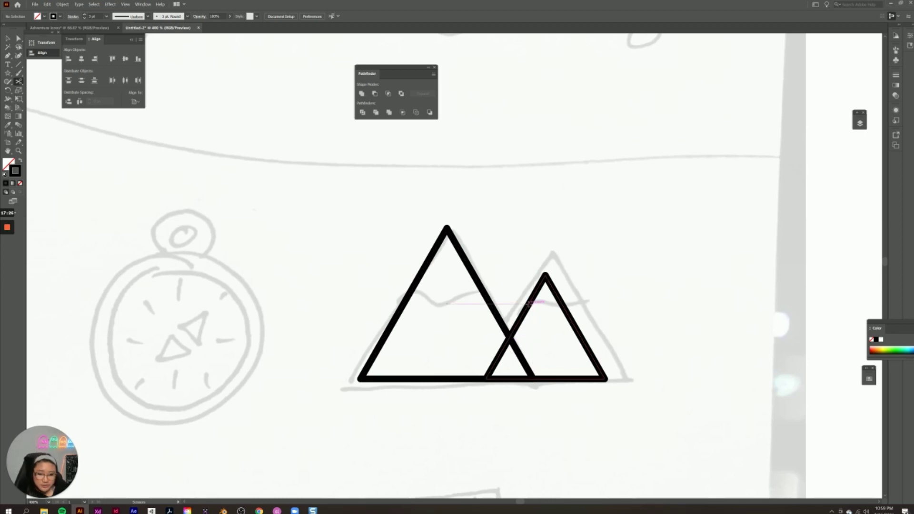
left_click(7, 38)
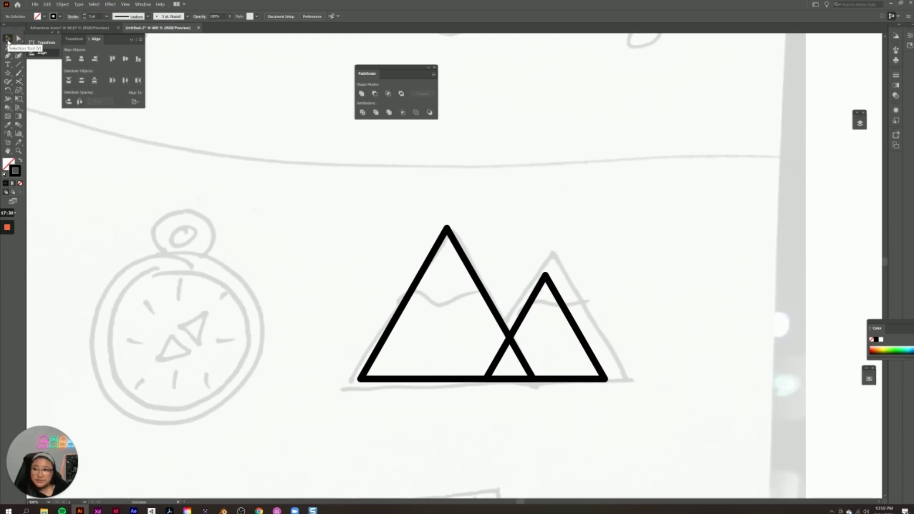
left_click(538, 292)
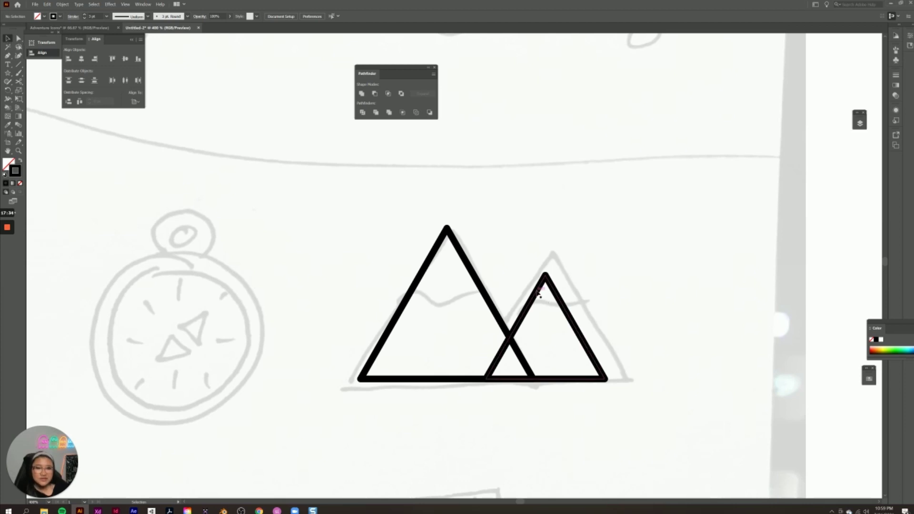
left_click(19, 82)
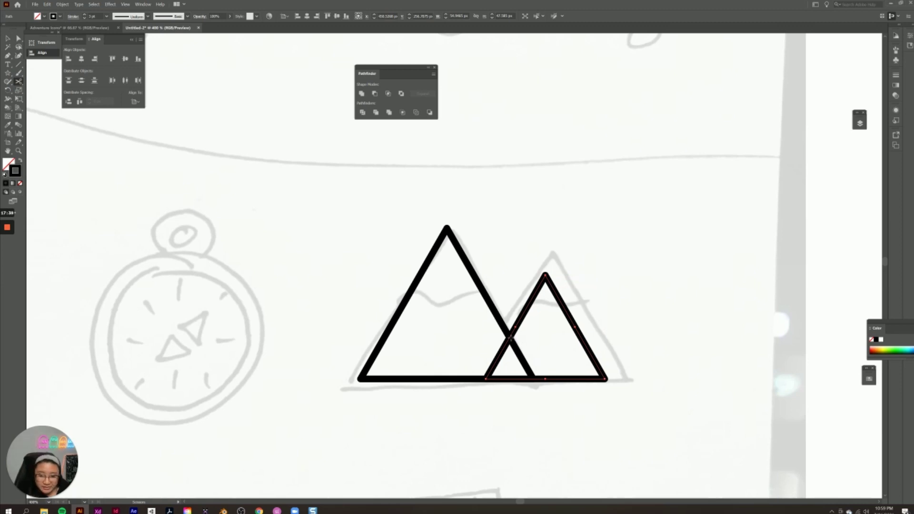
left_click(510, 336)
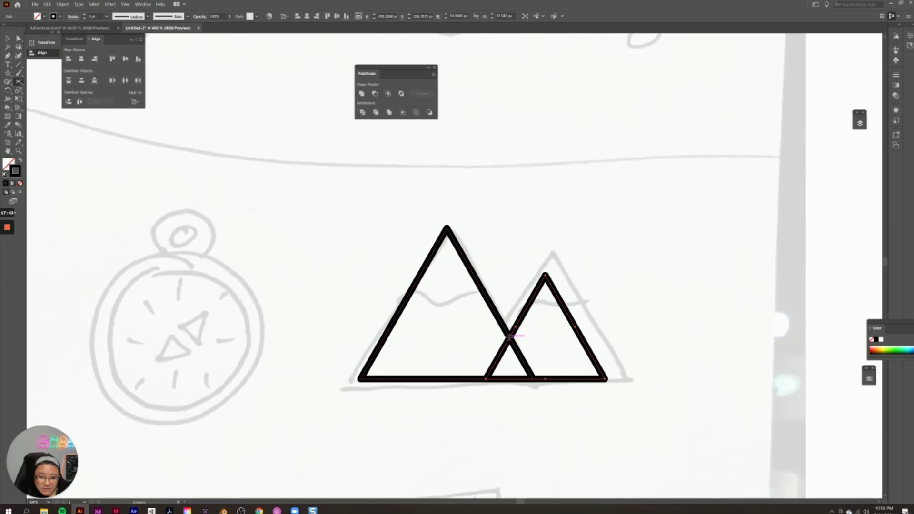
left_click(510, 336)
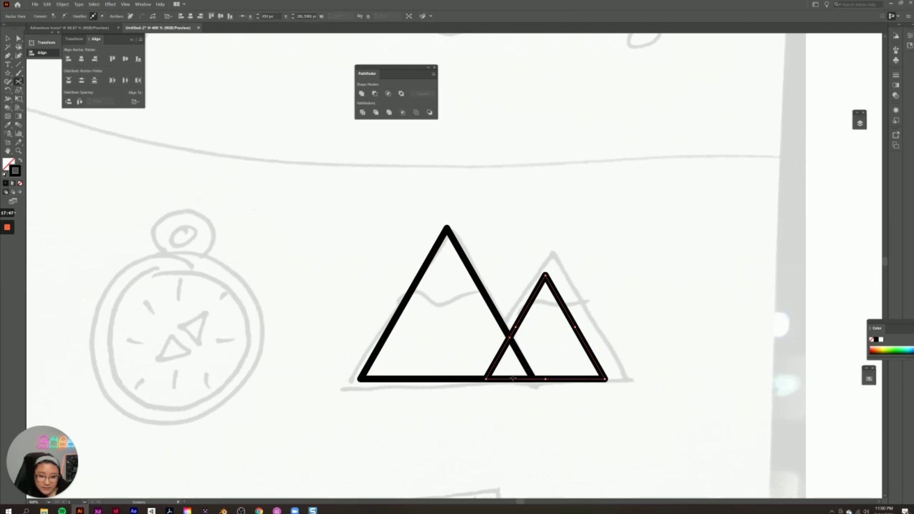
Step: Cut the smaller triangle's base at the large peak's lower right corner and delete the overlapping corner piece
left_click(532, 378)
left_click(532, 379)
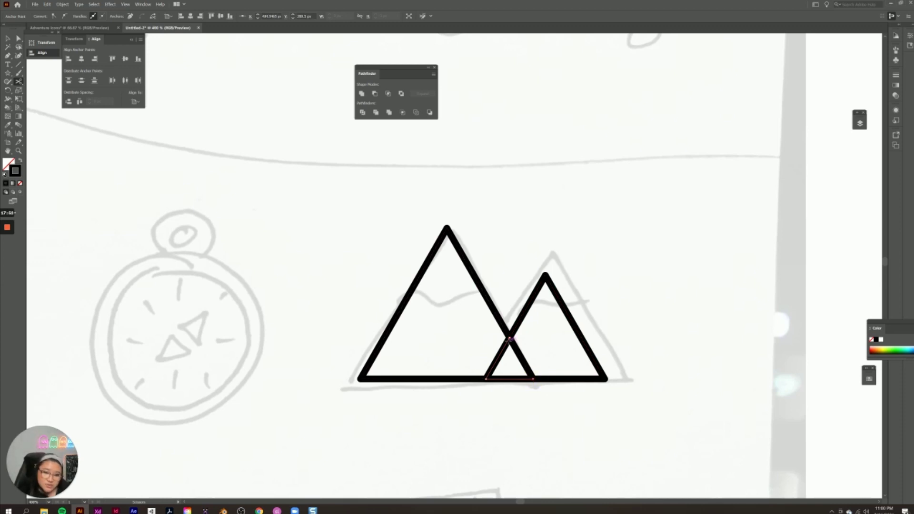
left_click(6, 39)
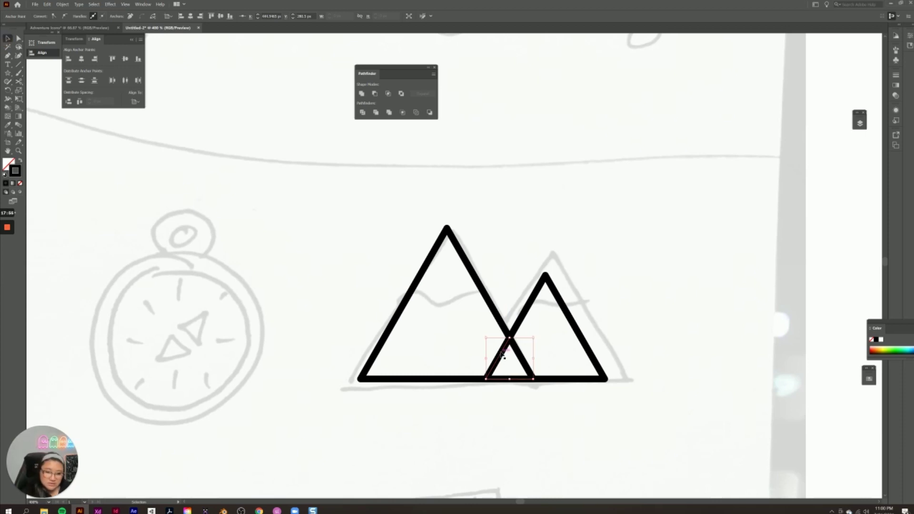
key("Delete")
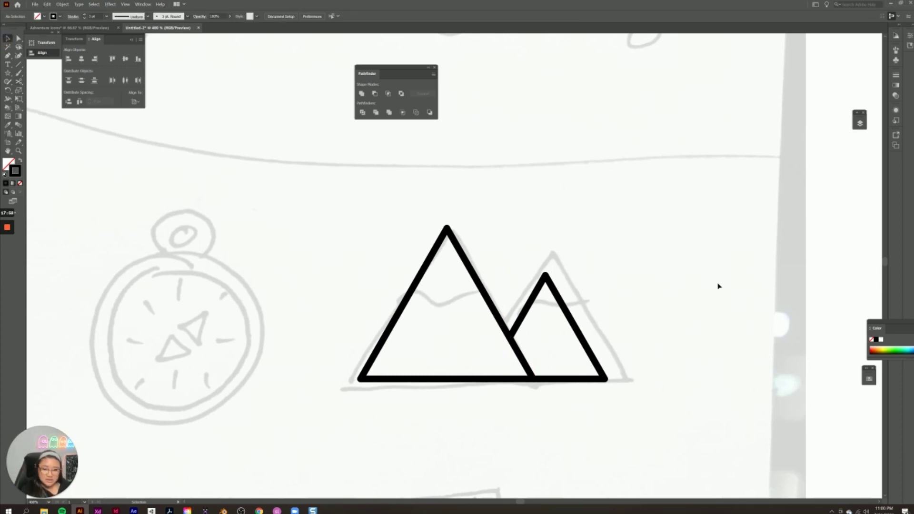
left_click(341, 221)
Step: Draw a wavy snow line about 58 px wide across the large peak with the Curvature tool, extending past both slopes
key("ctrl+minus")
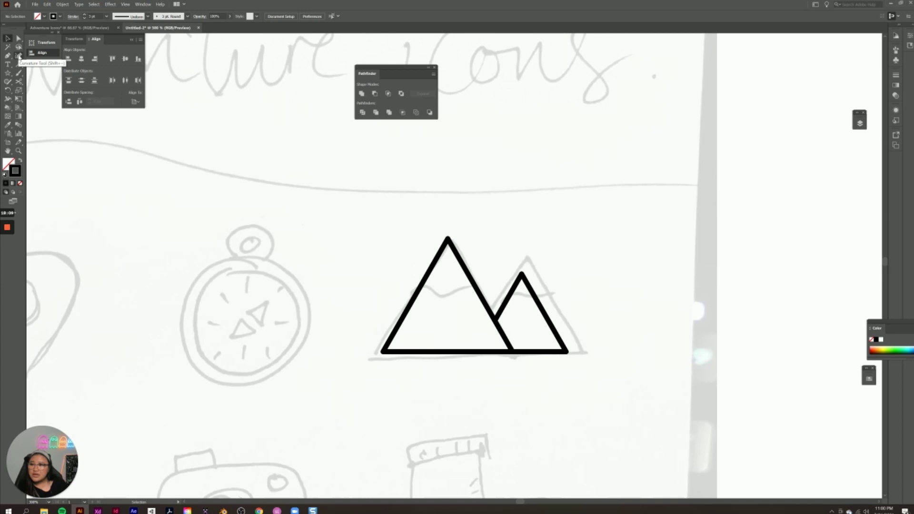
left_click(19, 56)
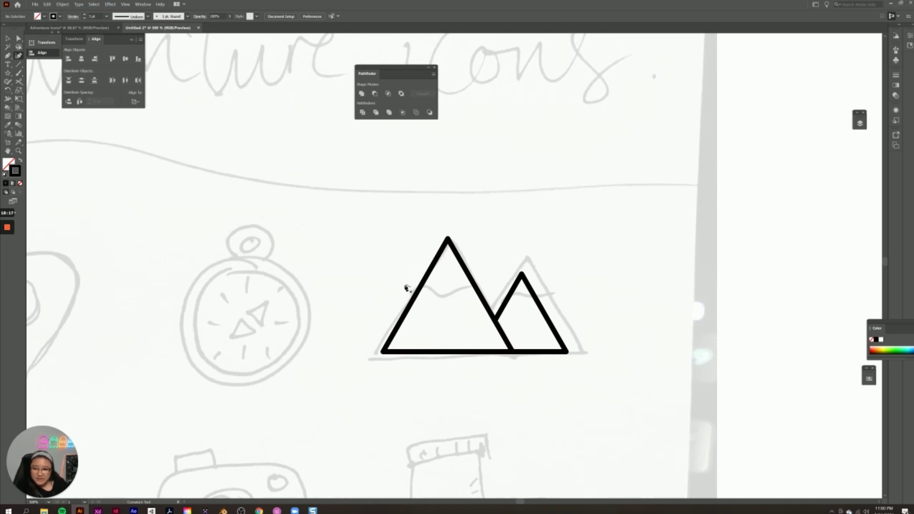
left_click(405, 288)
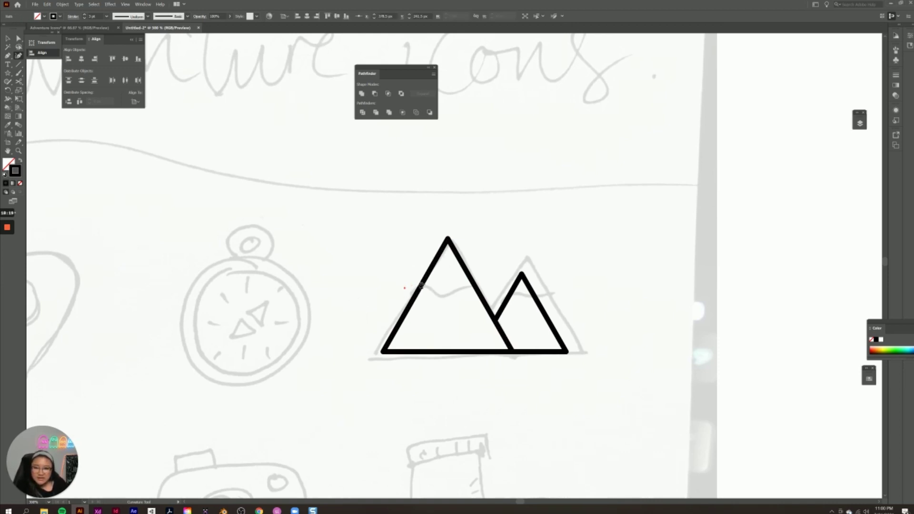
left_click(431, 281)
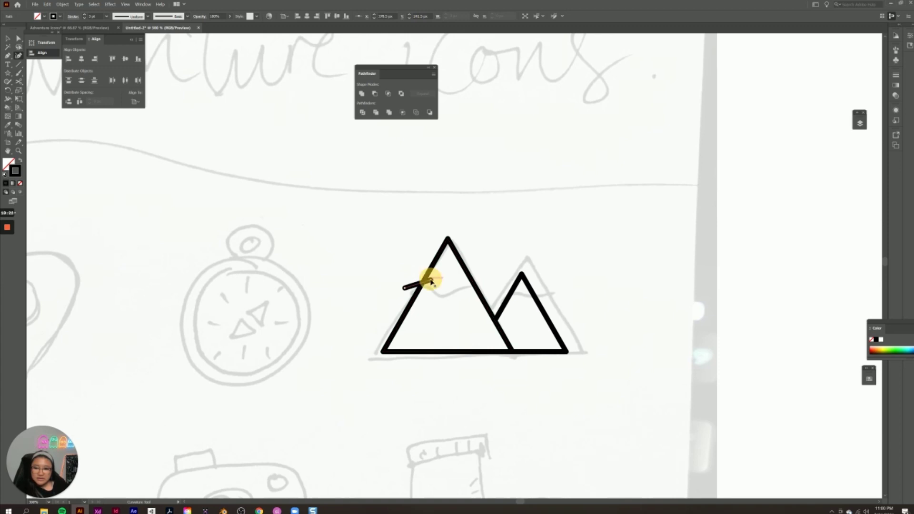
left_click(452, 292)
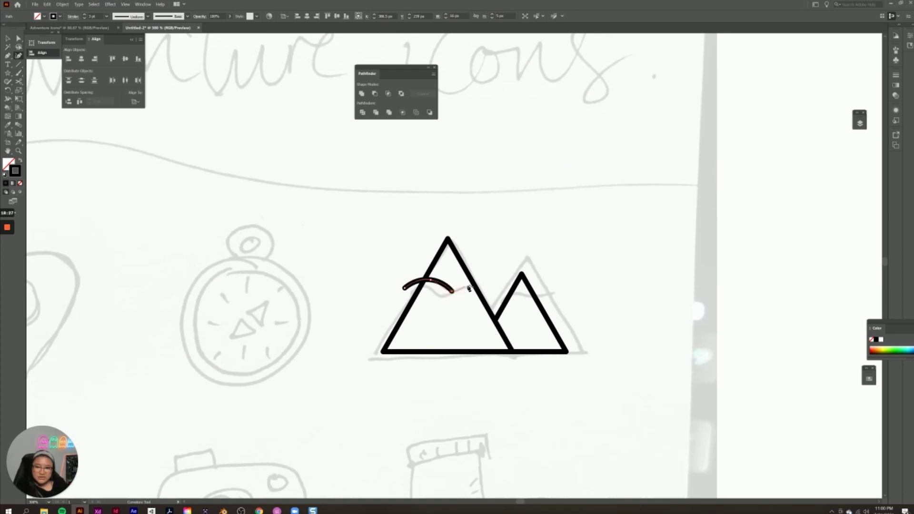
left_click(477, 277)
left_click(490, 280)
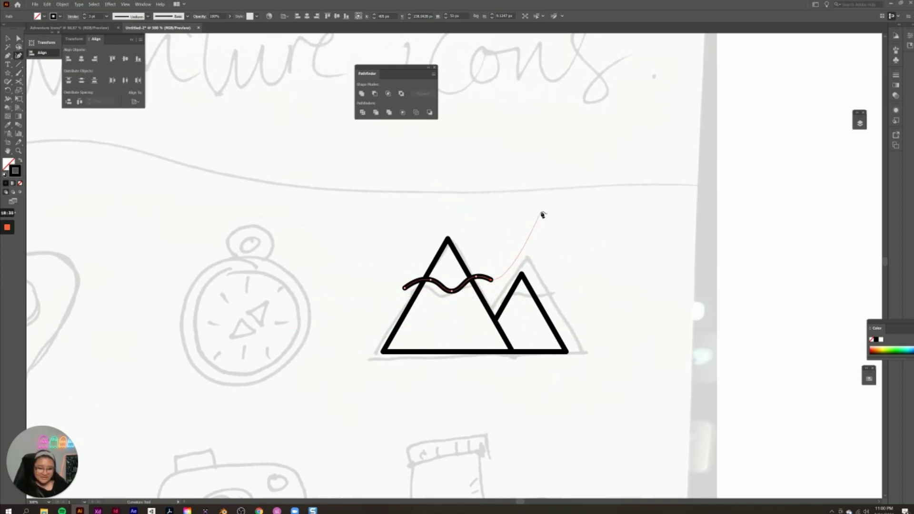
left_click(503, 274)
key("ctrl+z")
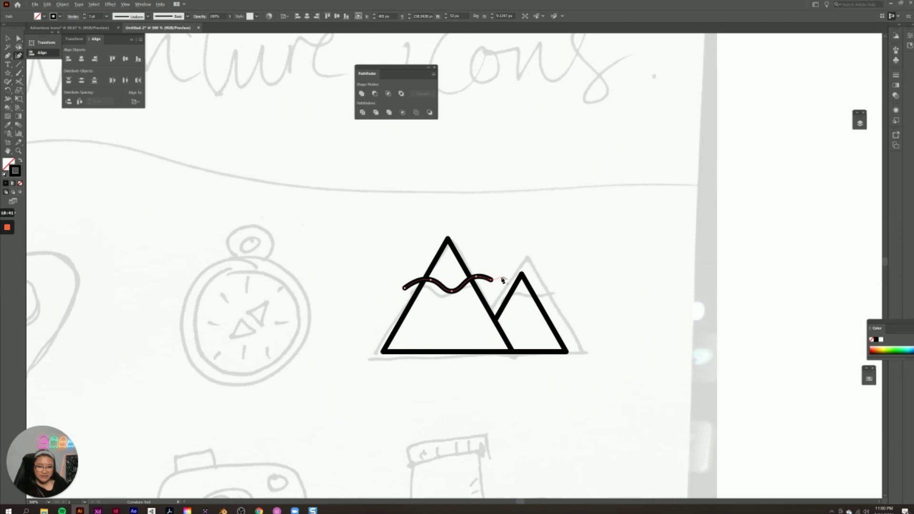
left_click(499, 285)
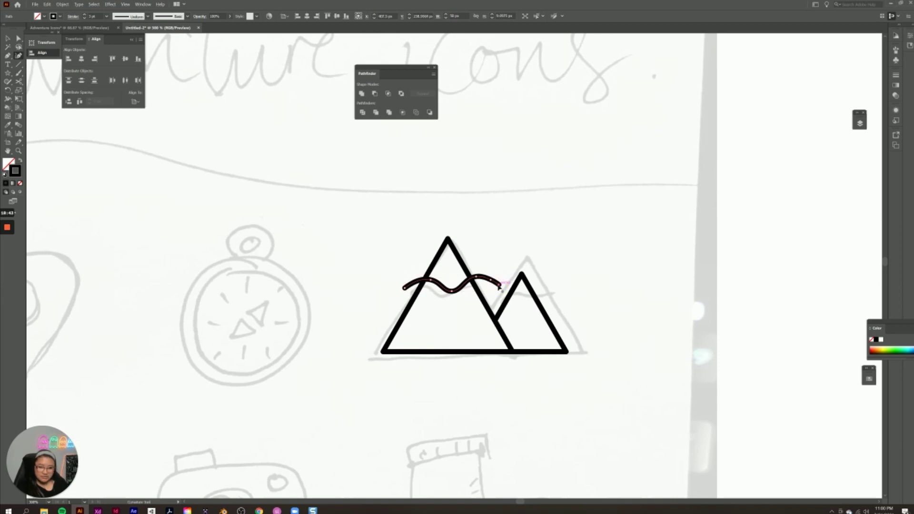
key("ctrl")
left_click(511, 270, "ctrl")
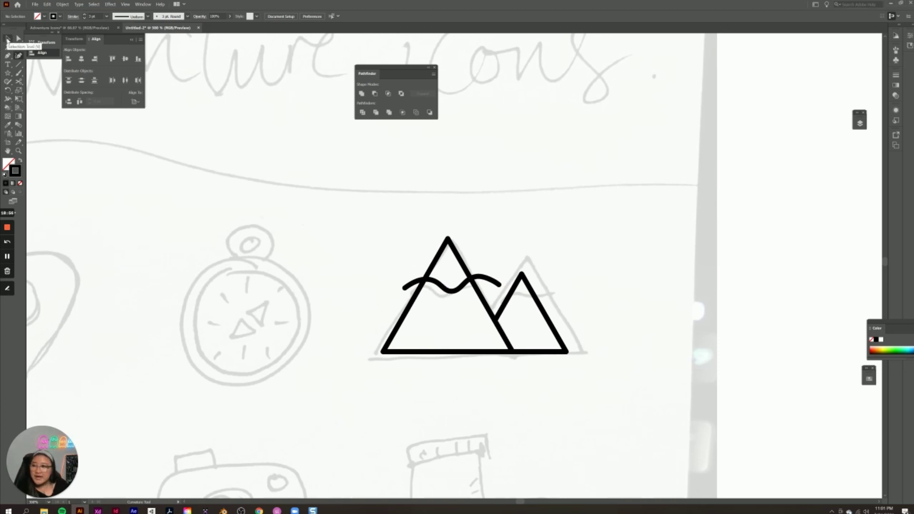
Step: Cut the wavy snow line with the Scissors tool where it crosses the large peak's left and right slopes
left_click(7, 39)
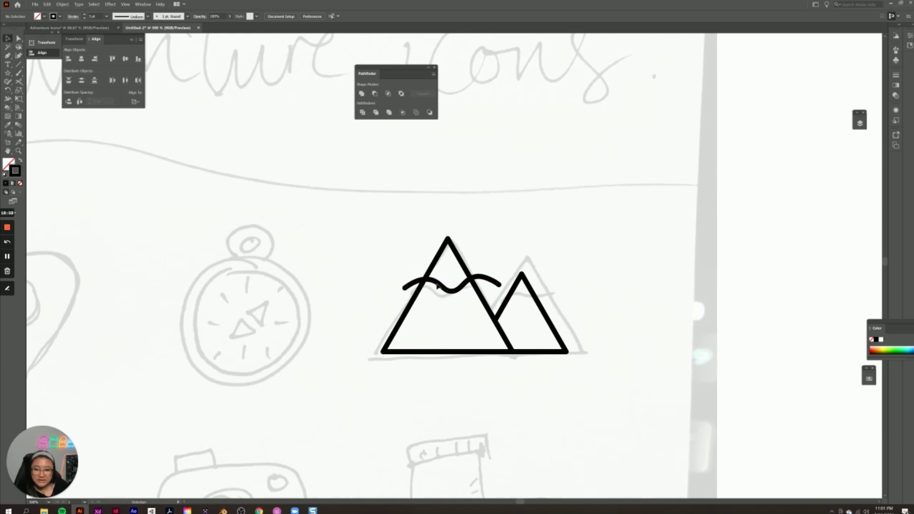
left_click(438, 287)
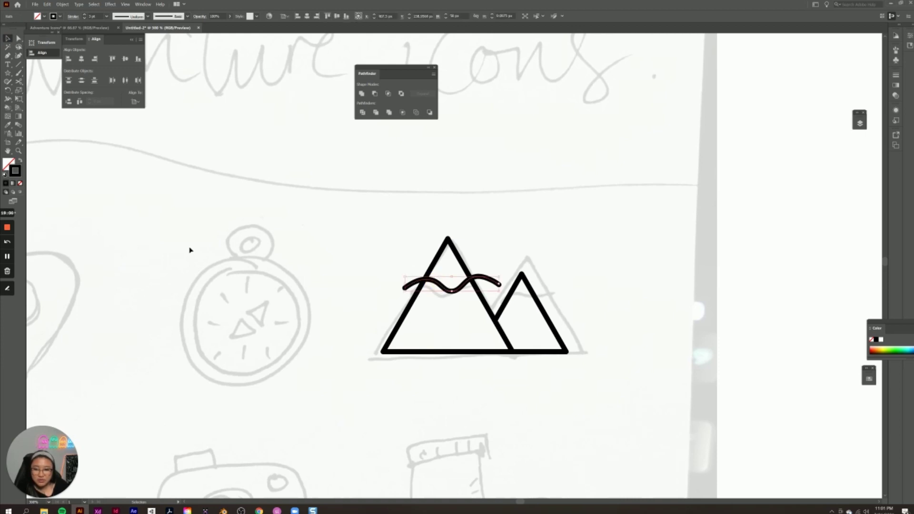
left_click(19, 81)
left_click(426, 279)
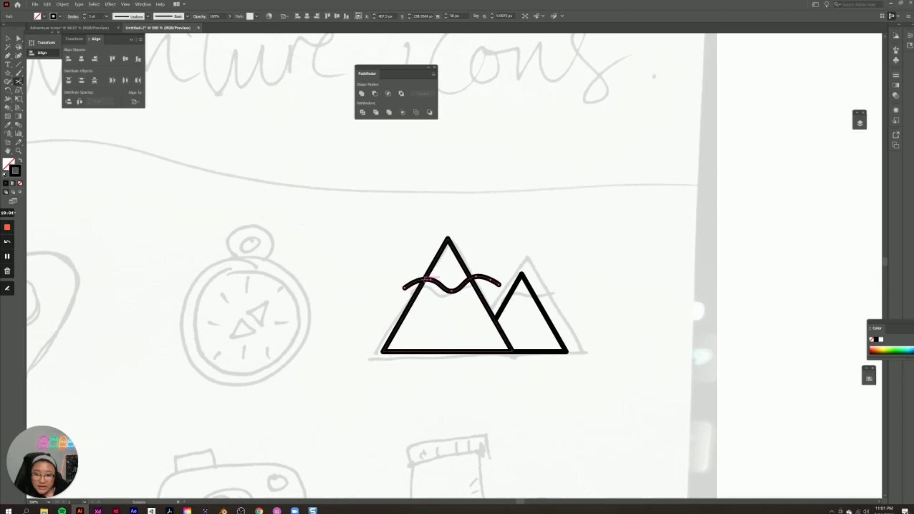
left_click(426, 279)
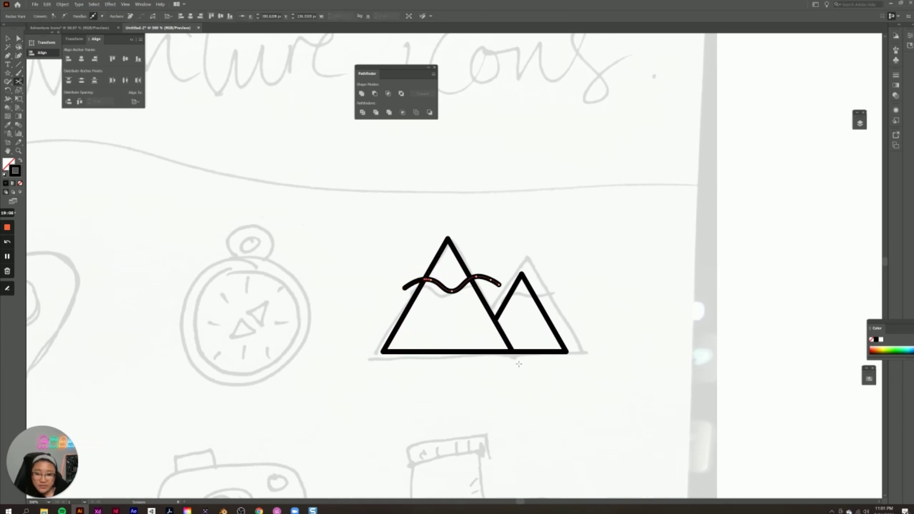
left_click(471, 276)
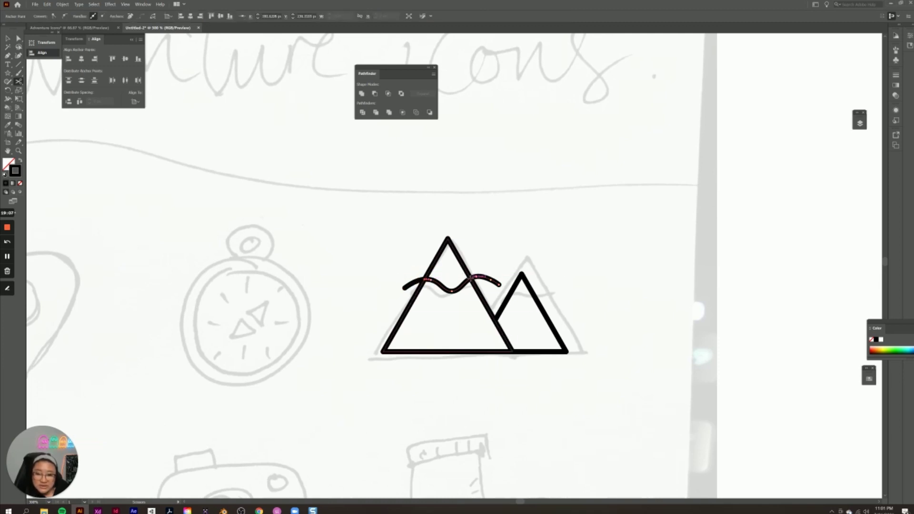
left_click(470, 278)
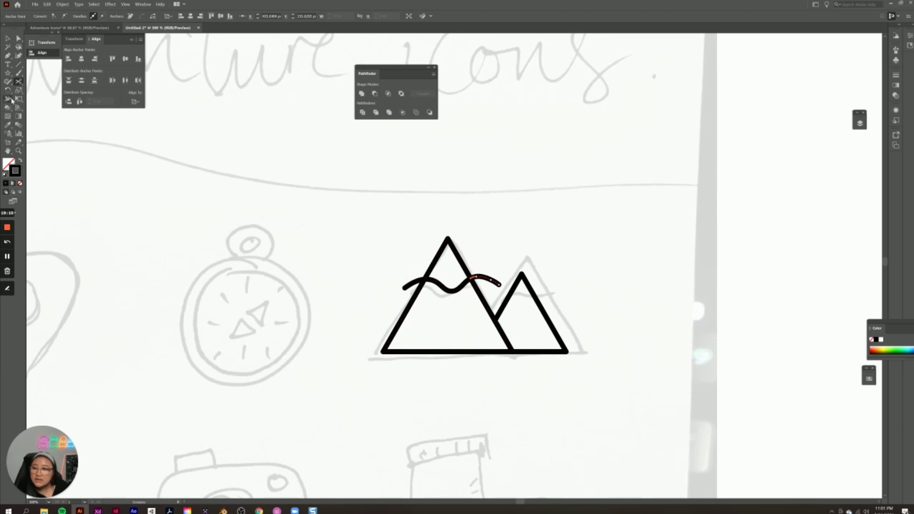
Step: Delete the two ends of the wavy line that stick out beyond the large peak
left_click(7, 38)
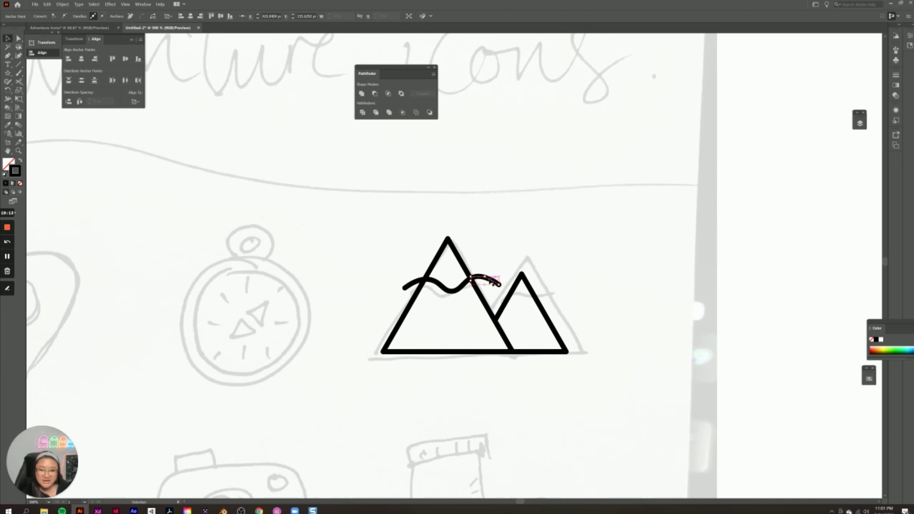
key("Delete")
left_click(417, 281)
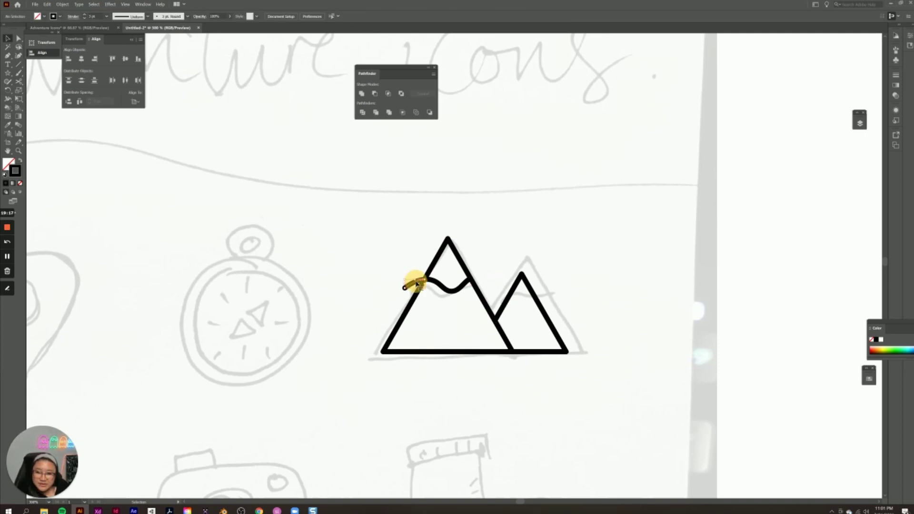
key("Delete")
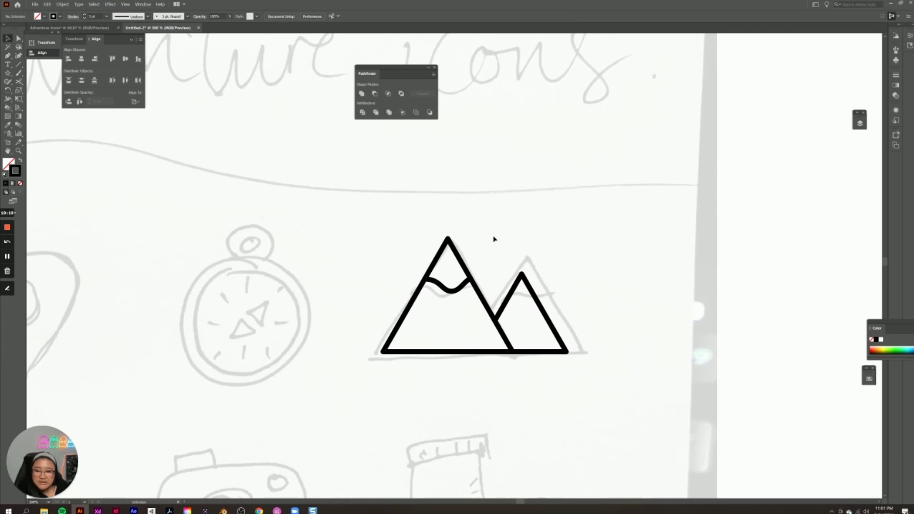
Step: Draw a wavy snow line across the smaller peak with the Curvature tool, extending past both of its slopes
left_click(19, 56)
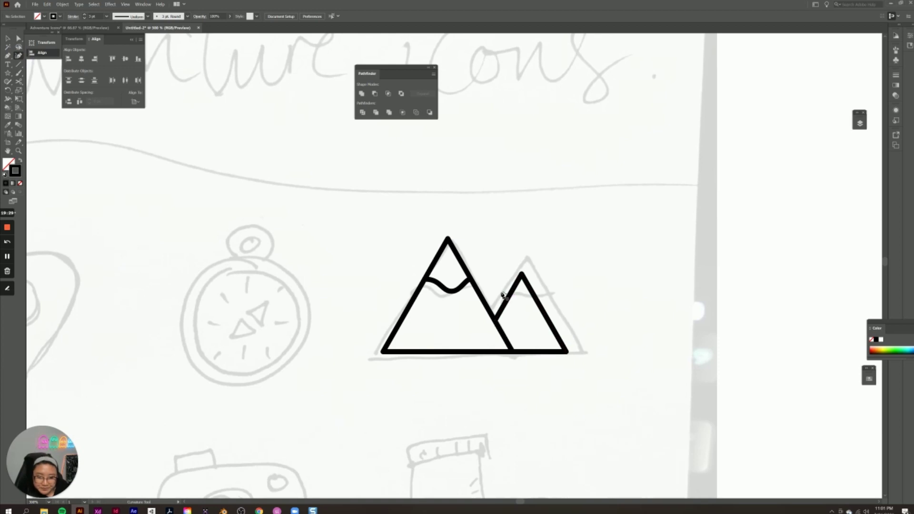
left_click(499, 295)
left_click(510, 285)
left_click(523, 297)
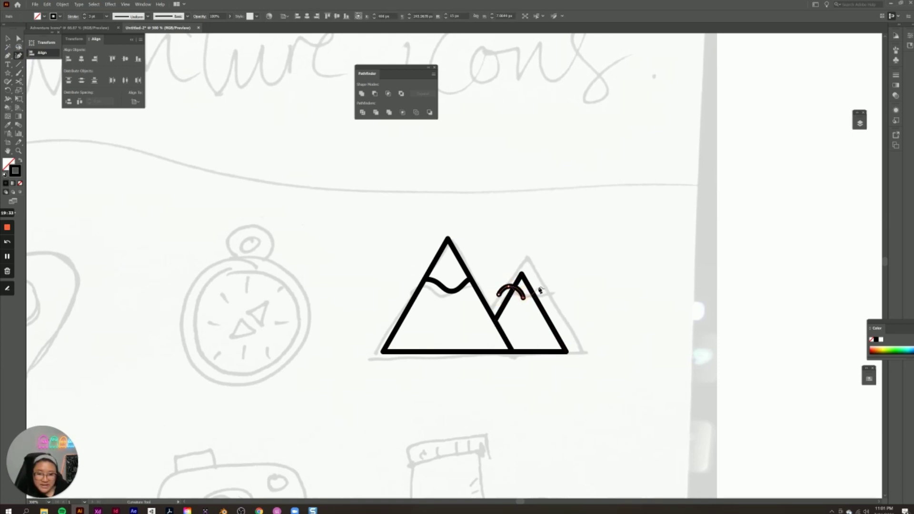
left_click(542, 287)
left_click(552, 297)
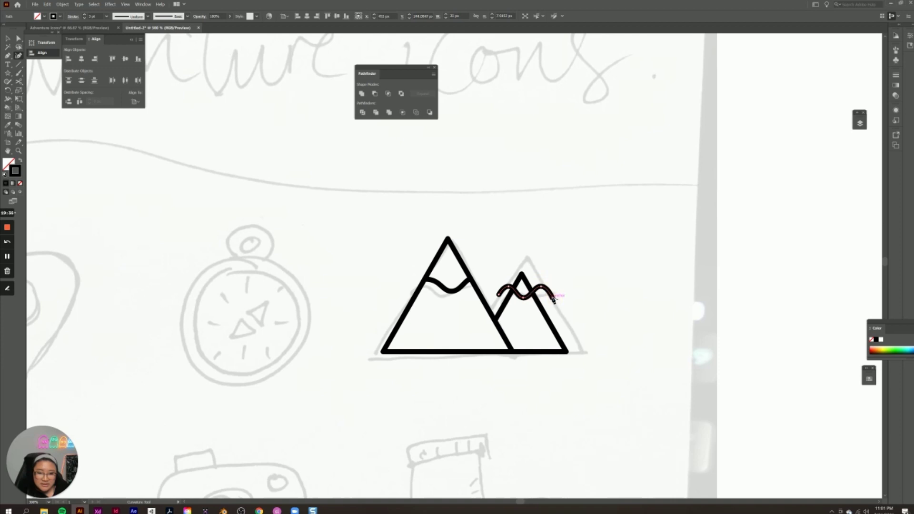
key("v")
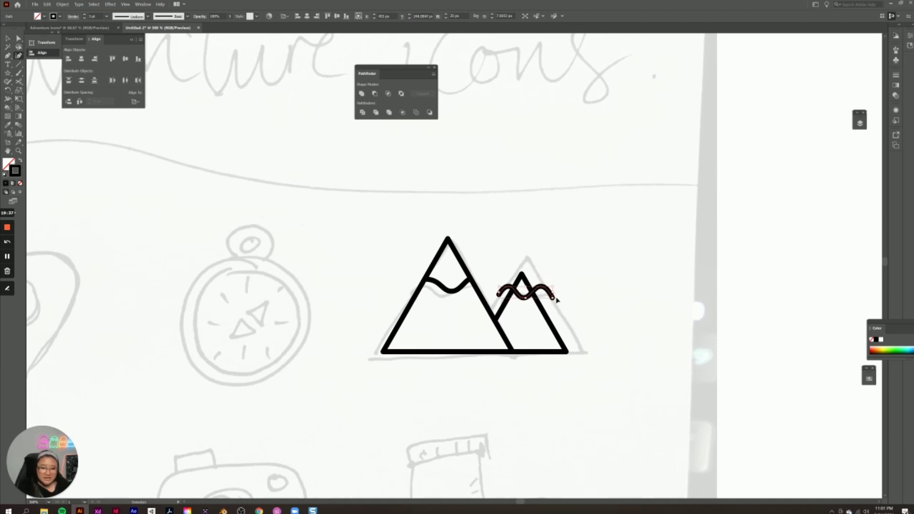
left_click(571, 294, "ctrl")
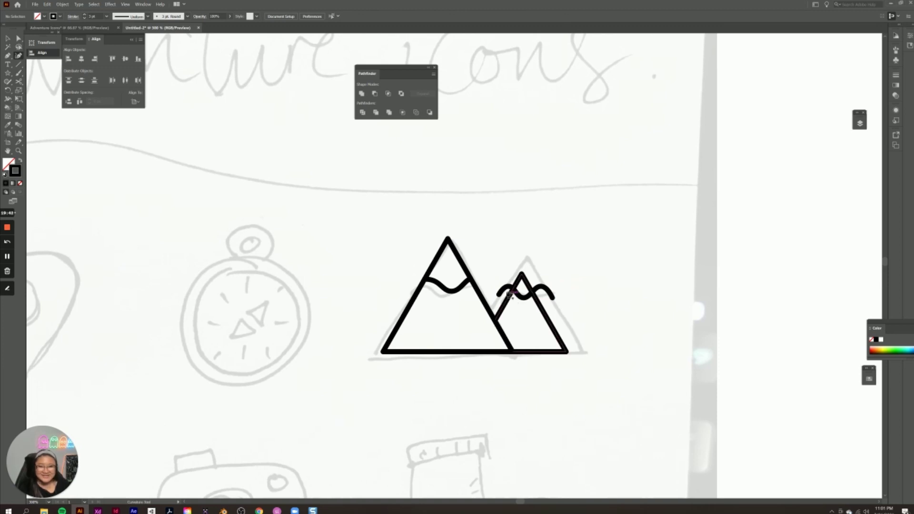
Step: Cut the smaller peak's wavy snow line with the Scissors tool where it crosses the peak's left and right slopes
left_click(19, 82)
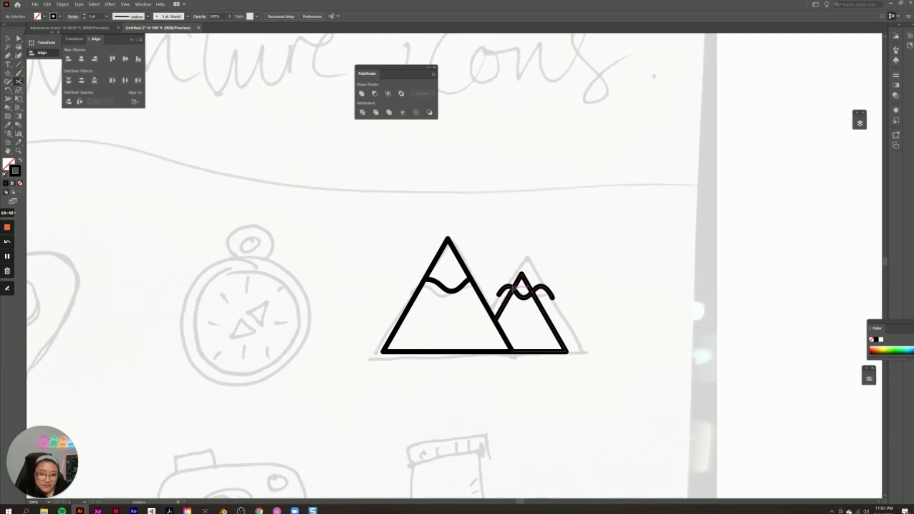
left_click(8, 38)
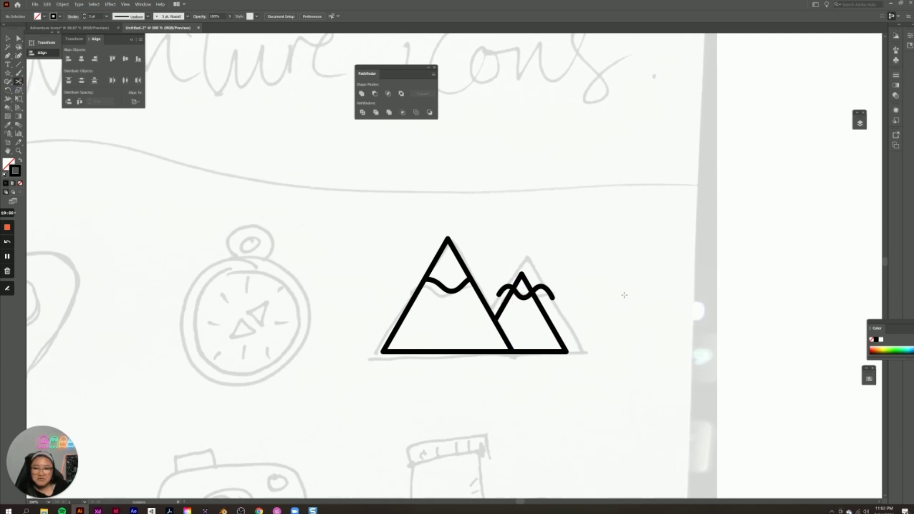
left_click(8, 38)
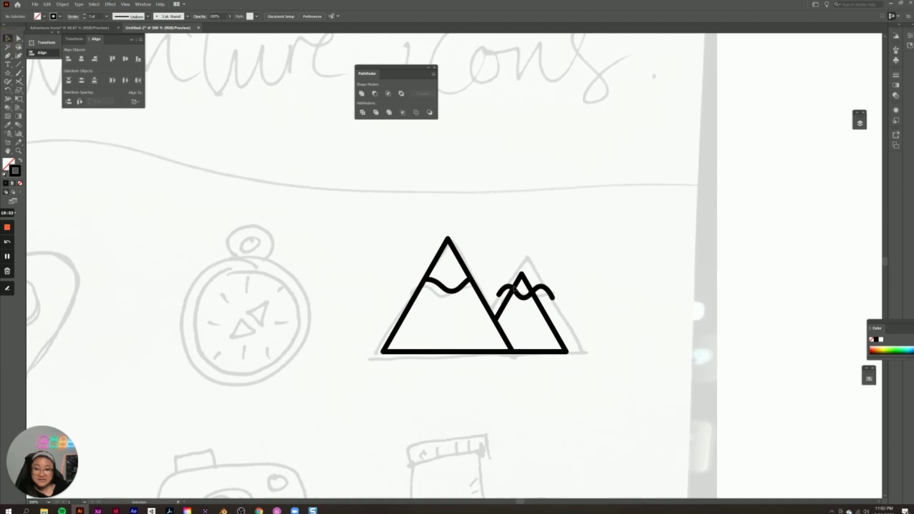
left_click(527, 296)
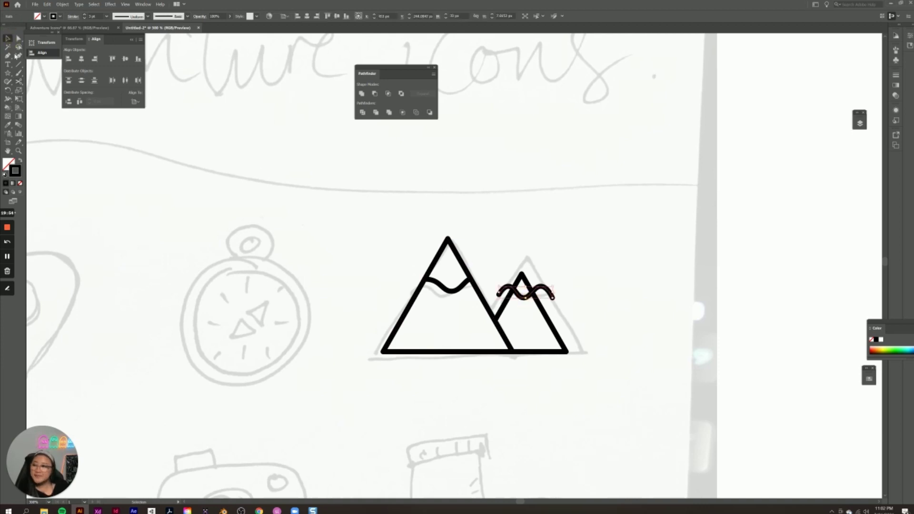
left_click(19, 82)
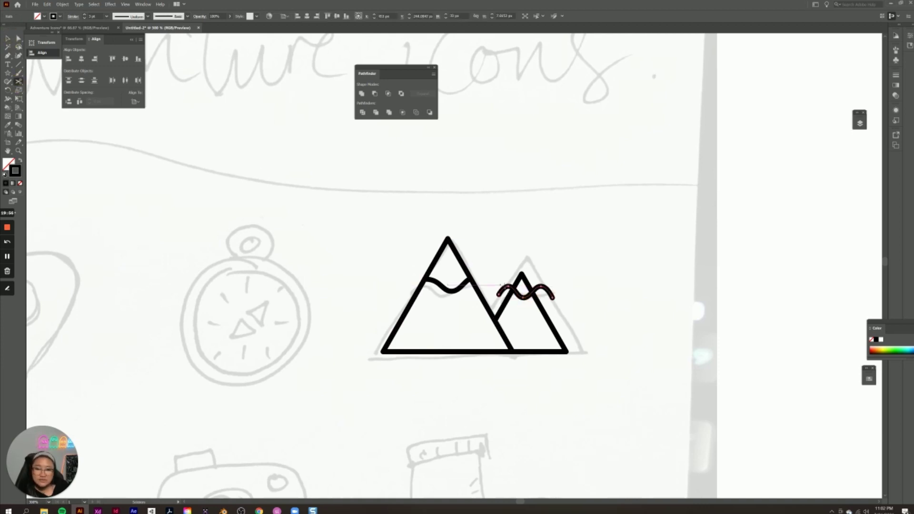
left_click(514, 287)
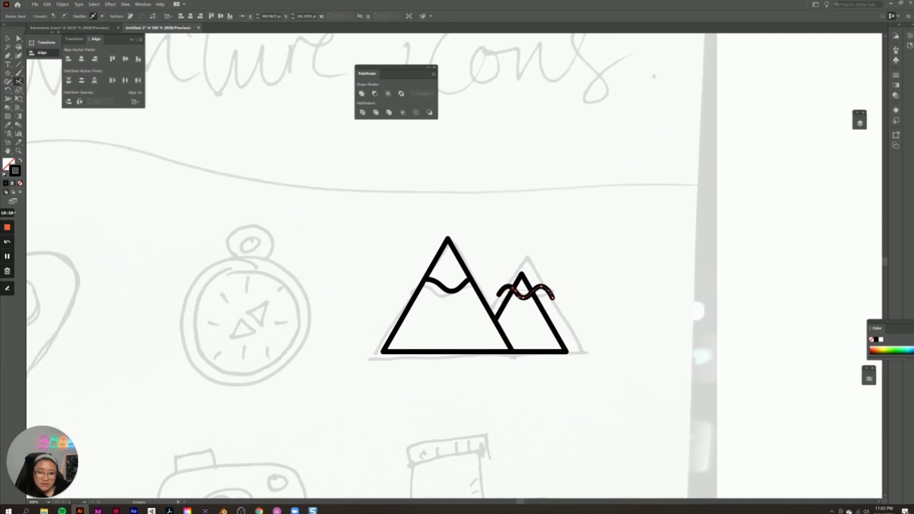
Step: Delete the two ends of the wavy line that stick out beyond the smaller peak
key("v")
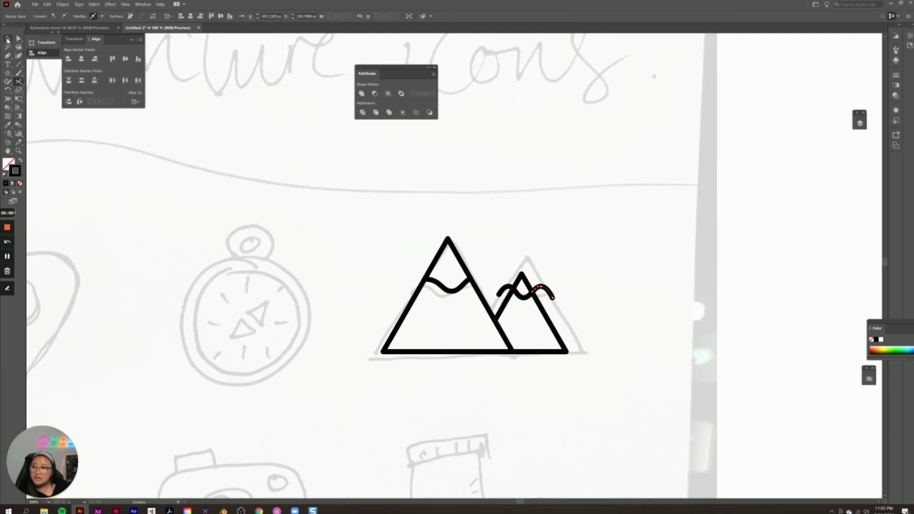
key("Delete")
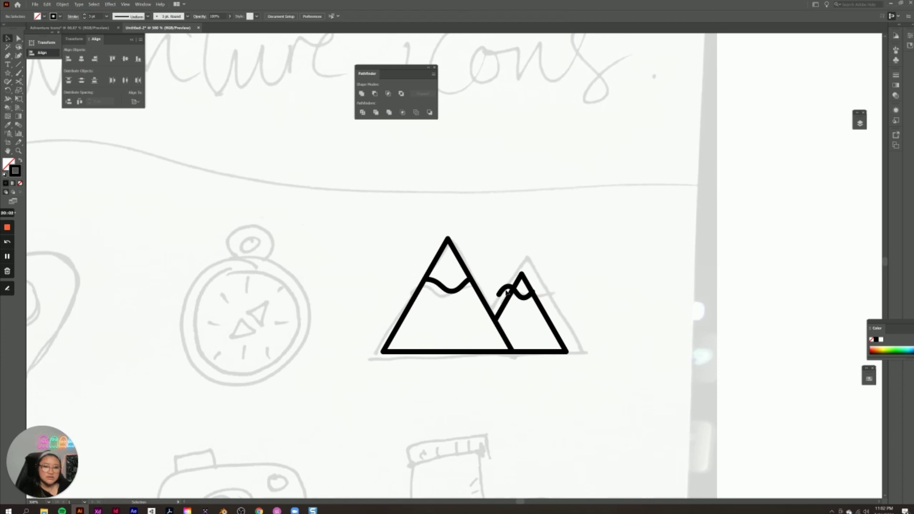
left_click(505, 289)
key("Delete")
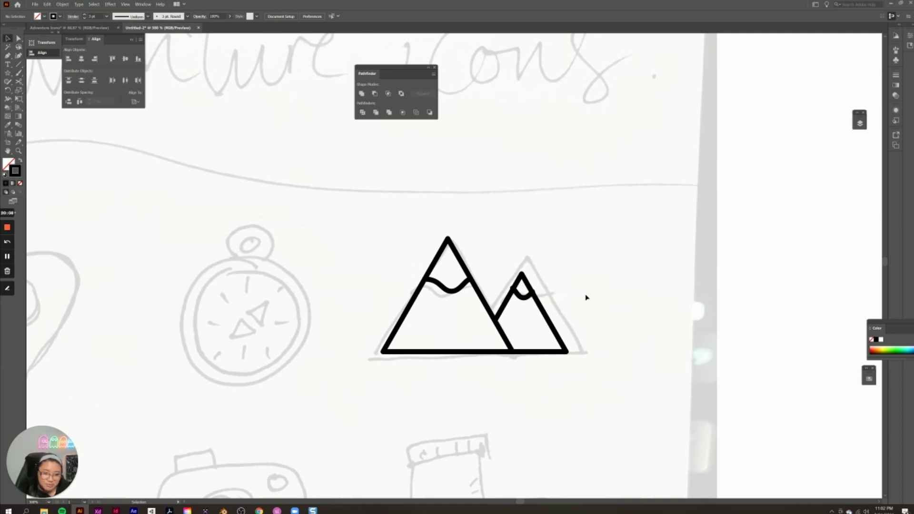
Step: Move both end anchor points of the smaller peak's snow line inward so they sit within the slope strokes
key("ctrl+plus")
key("ctrl+plus")
key("ctrl+plus")
key("ctrl+plus")
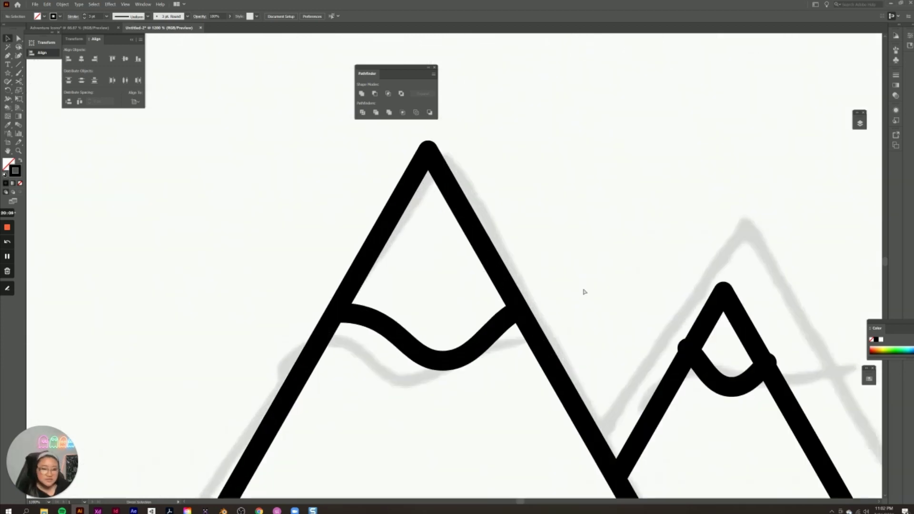
left_click_drag(584, 292, 300, 283)
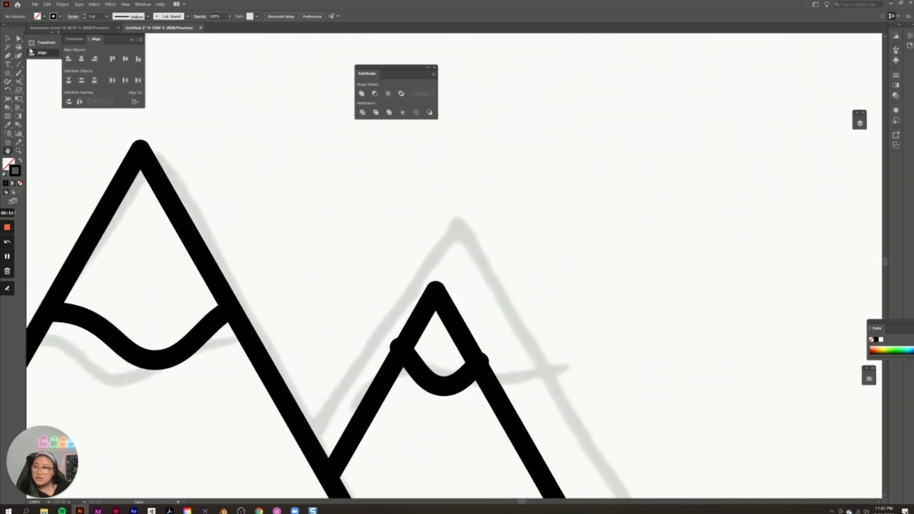
left_click(18, 38)
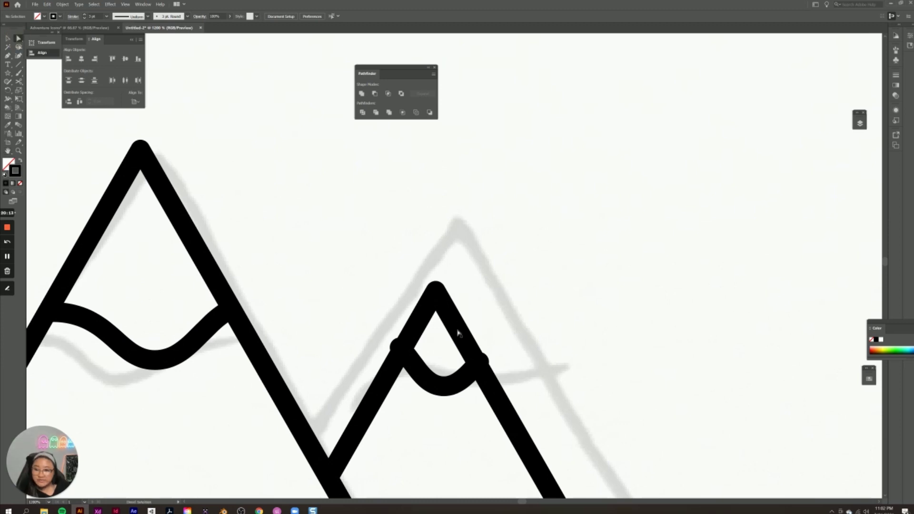
left_click(408, 360)
left_click(399, 348)
left_click(400, 349)
left_click_drag(402, 351, 403, 353)
left_click_drag(479, 363, 474, 365)
left_click(540, 347)
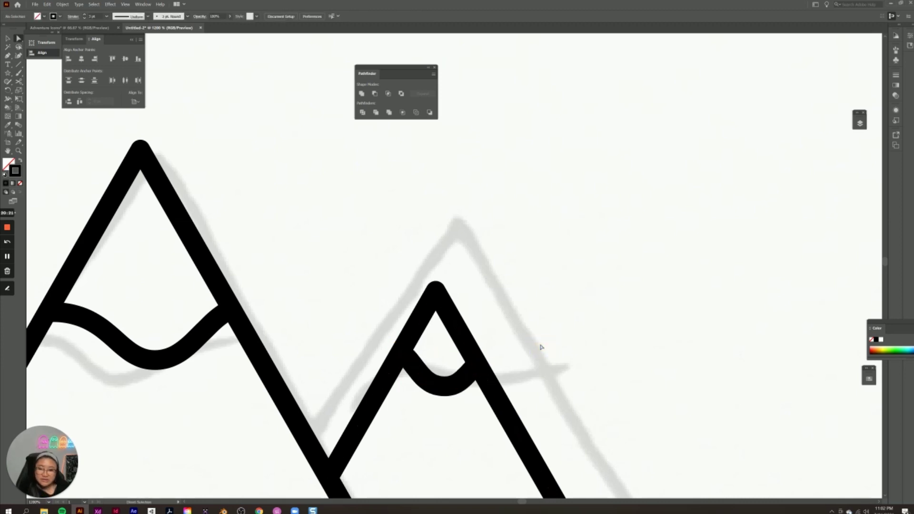
Step: Select the whole mountain icon and move it off the sketch to the blank area below the pin and compass icons
key("ctrl+plus")
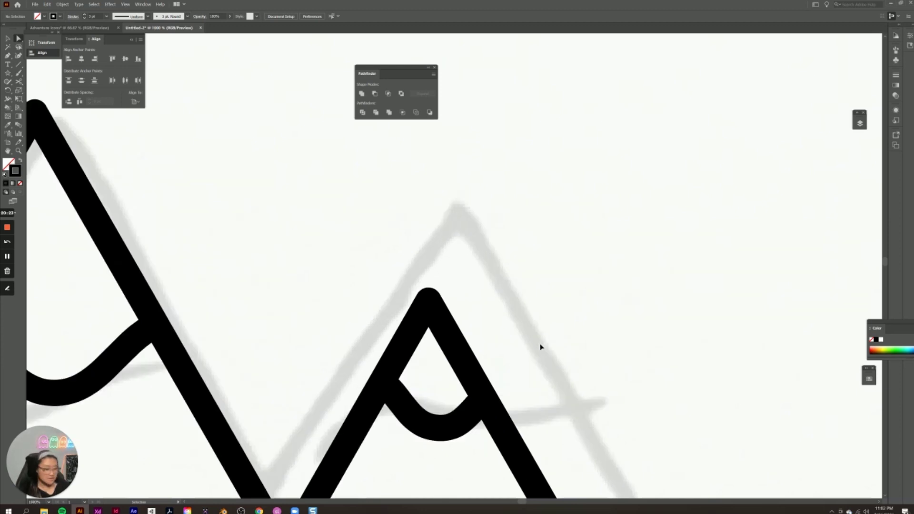
key("ctrl+minus")
key("ctrl+minus")
key("ctrl+minus")
key("ctrl+minus")
key("ctrl+minus")
key("ctrl+minus")
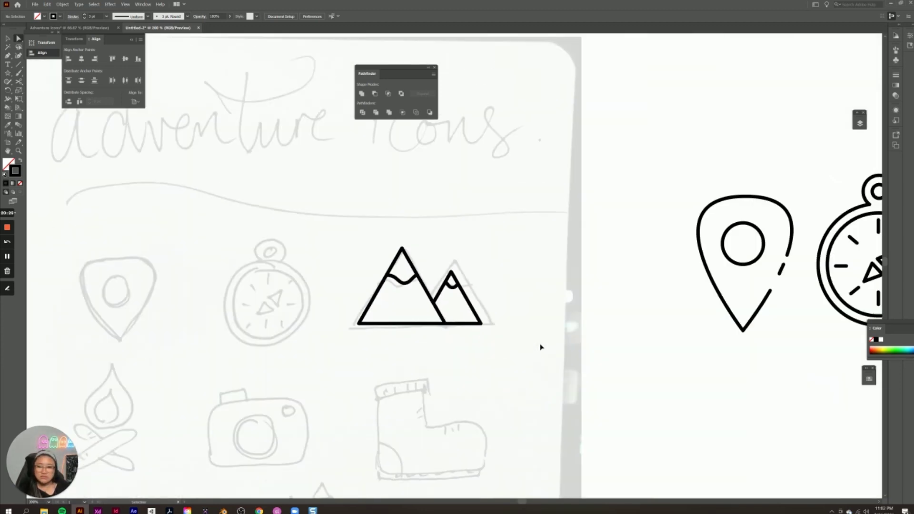
key("ctrl+minus")
left_click(7, 38)
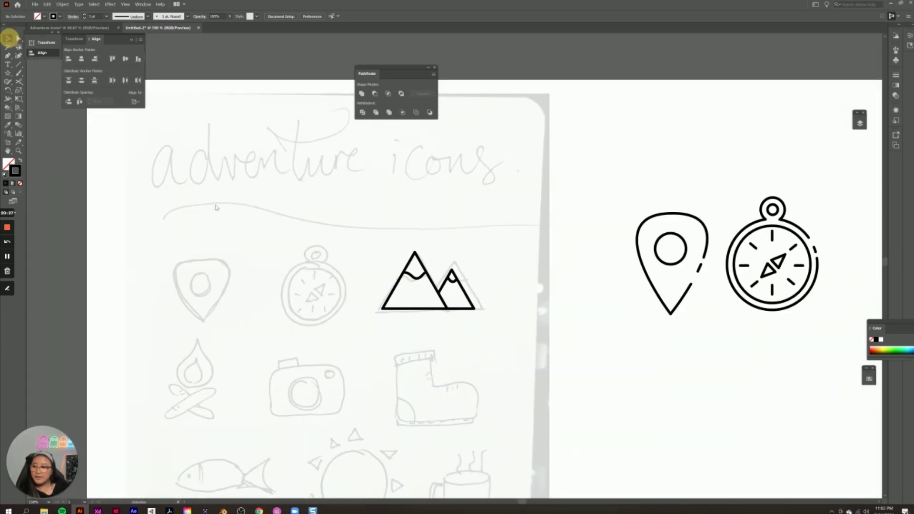
left_click_drag(508, 321, 354, 246)
mouse_move(435, 292)
left_mouse_down()
mouse_move(695, 361)
mouse_move(704, 384)
left_mouse_up()
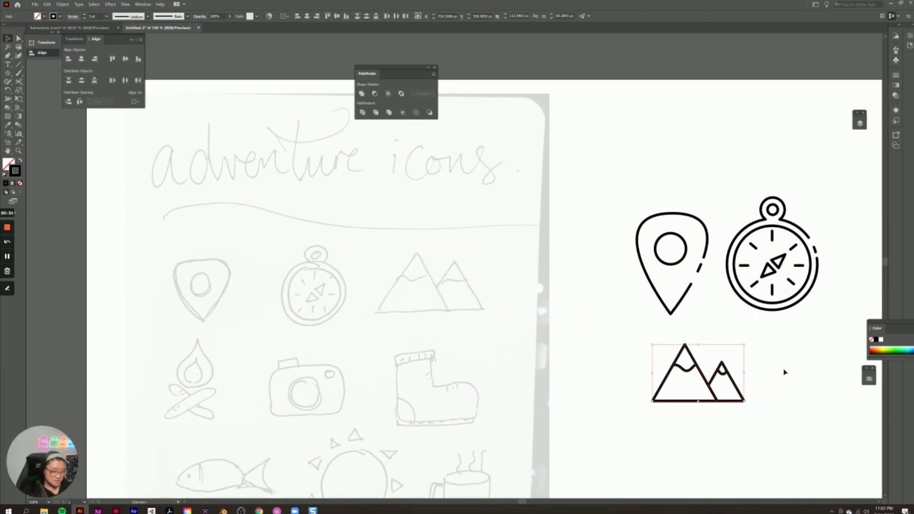
Step: Enlarge the mountain icon and place it to the right of the compass, in line with the other icons
left_click(800, 402)
key("h")
left_click_drag(823, 395, 438, 347)
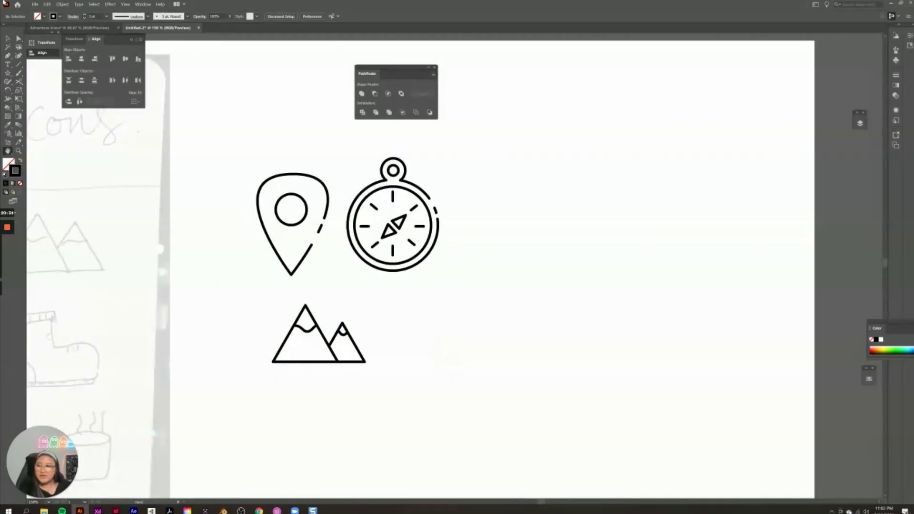
left_click(7, 38)
left_click_drag(396, 421, 601, 280)
left_click_drag(548, 241, 578, 245)
Step: Select the whole compass icon and shift it slightly right to even the spacing between the pin and the mountains
left_click(435, 332)
left_click_drag(454, 309, 357, 154)
left_click(395, 180)
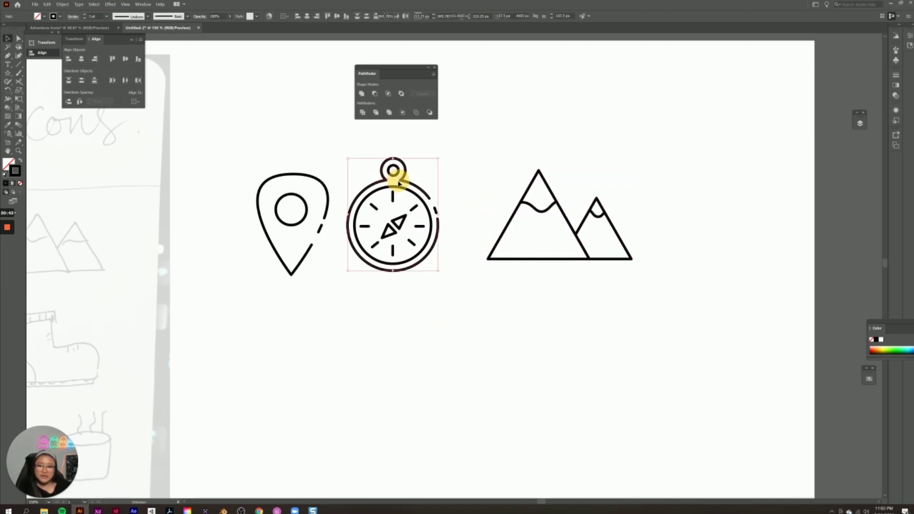
left_click_drag(456, 298, 339, 149)
left_click_drag(387, 182, 404, 183)
left_click(497, 310)
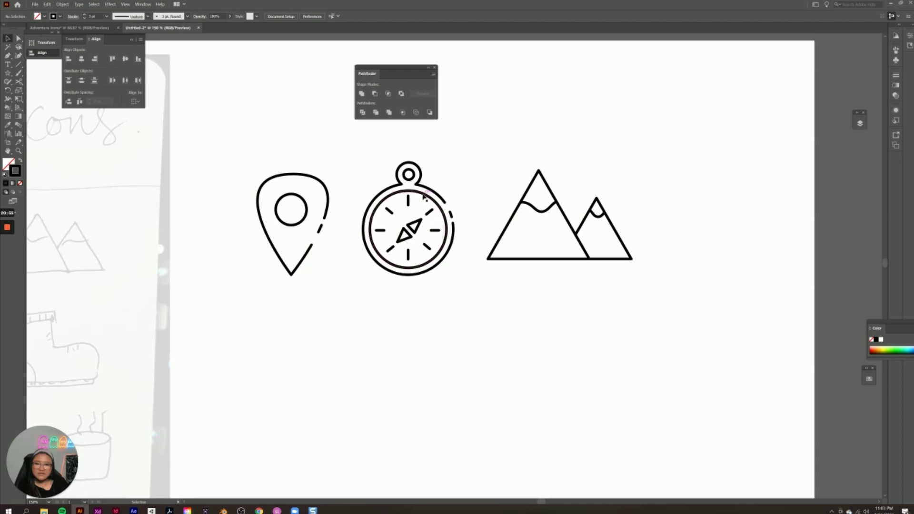
left_click(368, 153)
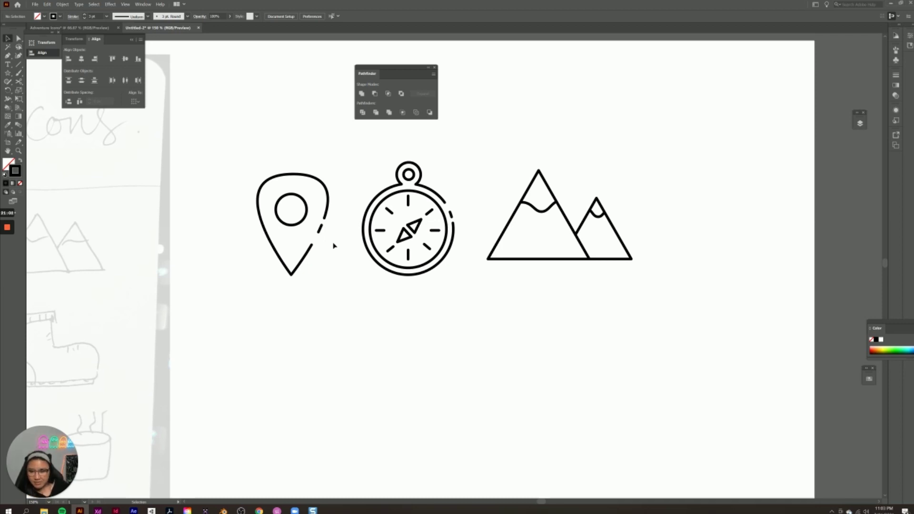
left_click(405, 311)
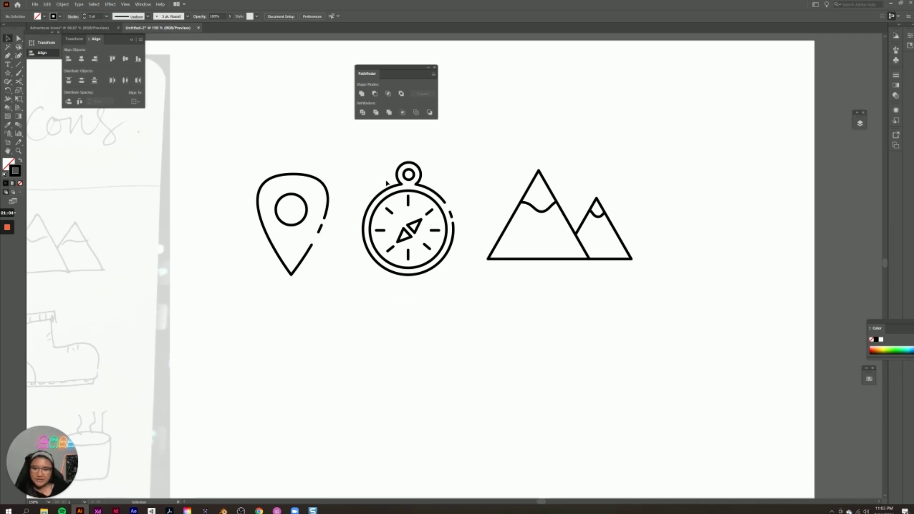
Step: Delete the four diagonal tick marks from the compass dial, keeping only the vertical and horizontal ones
left_click(393, 214)
key("Delete")
left_click(393, 247)
key("Delete")
left_click(433, 230)
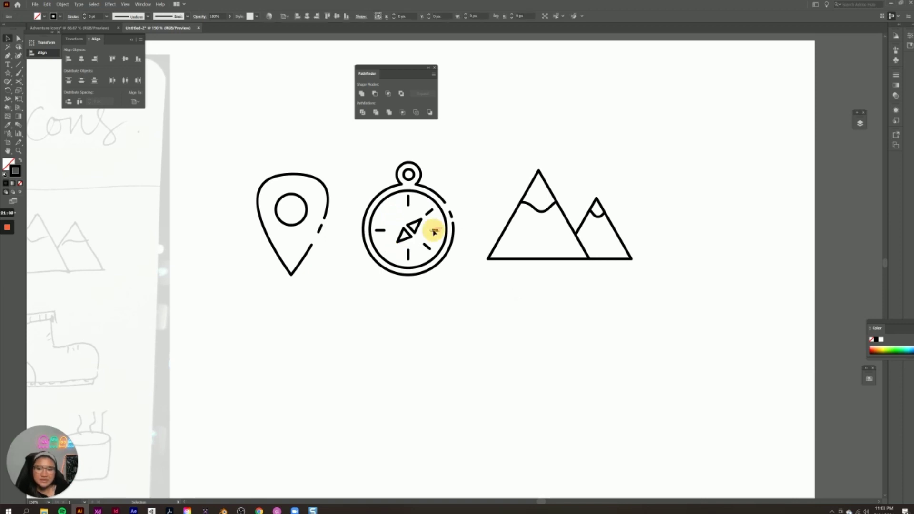
left_click(429, 246)
key("Delete")
left_click(429, 212)
key("Delete")
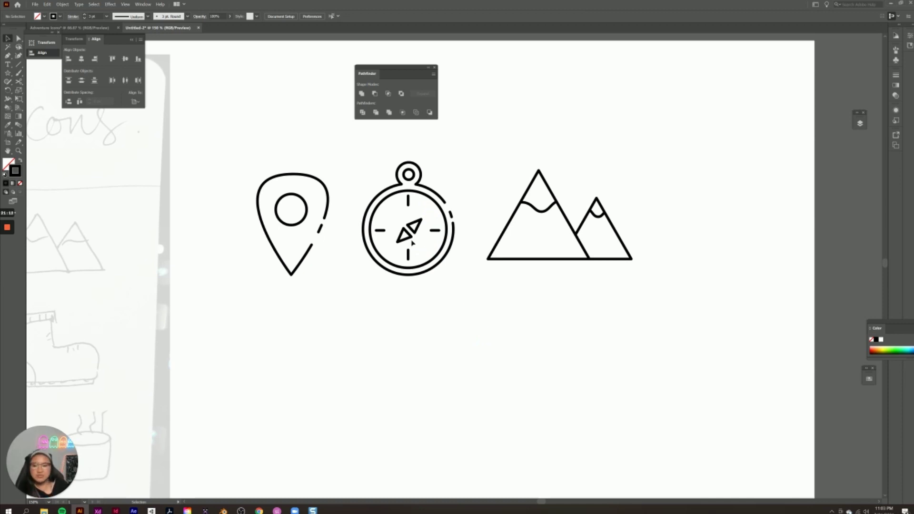
Step: Try spreading the compass needle's triangles apart and drawing a 7 px circle between them at the dial's centre
left_click_drag(416, 228, 402, 237)
left_click(424, 237)
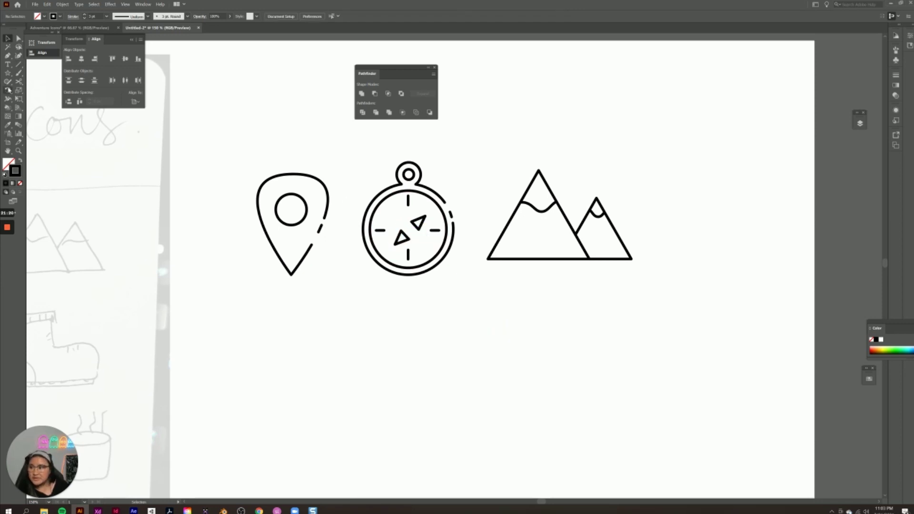
left_click_drag(10, 75, 30, 90)
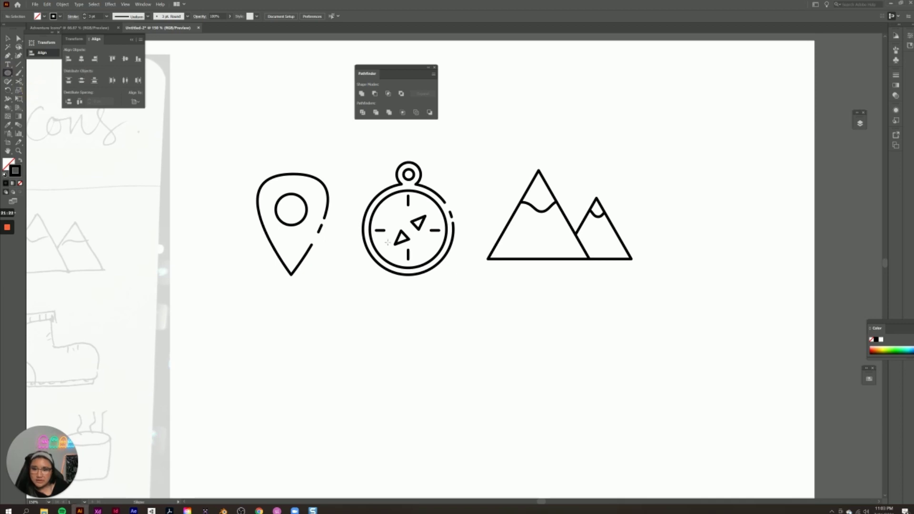
left_click_drag(408, 230, 412, 234)
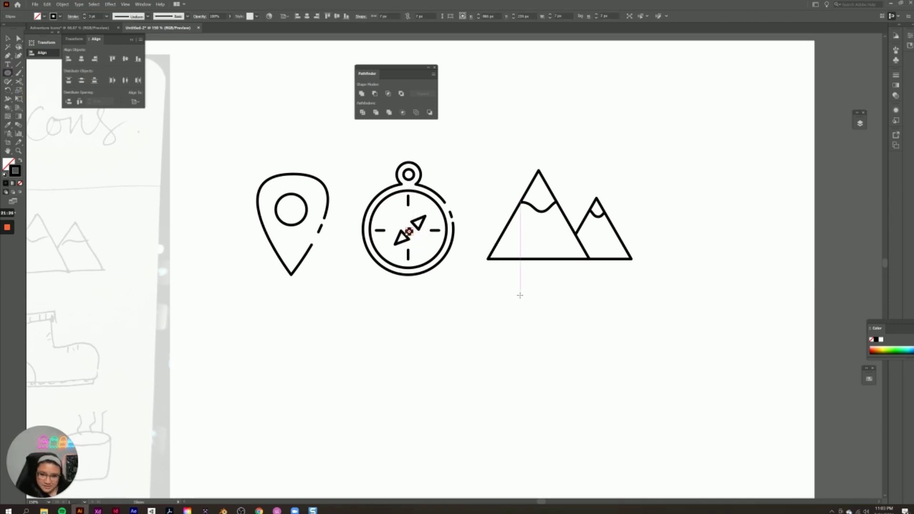
key("Right")
key("v")
left_click(441, 287)
left_click(418, 230)
left_click_drag(418, 230, 418, 228)
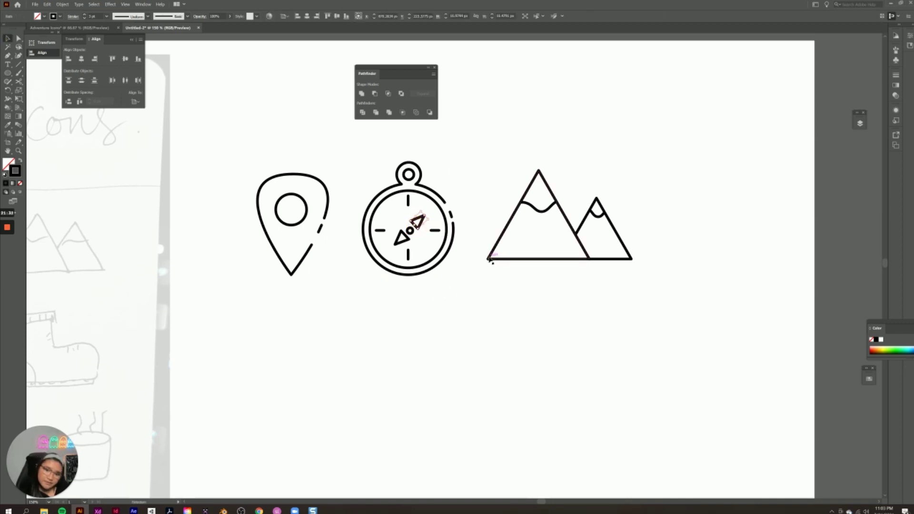
left_click(474, 279)
Step: Remove the small circle from the compass centre and bring the two needle triangles back close together
scroll(452, 313, "down", 1)
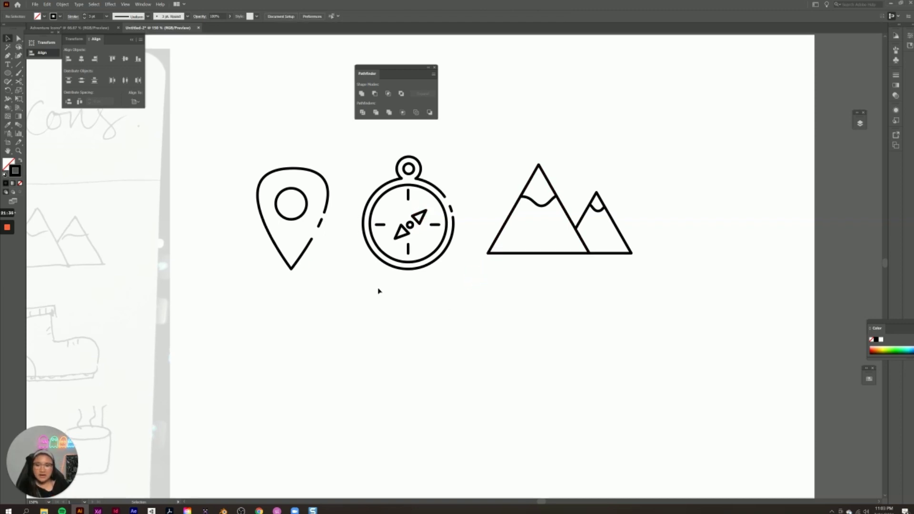
left_click(462, 289)
key("ctrl+minus")
key("ctrl+minus")
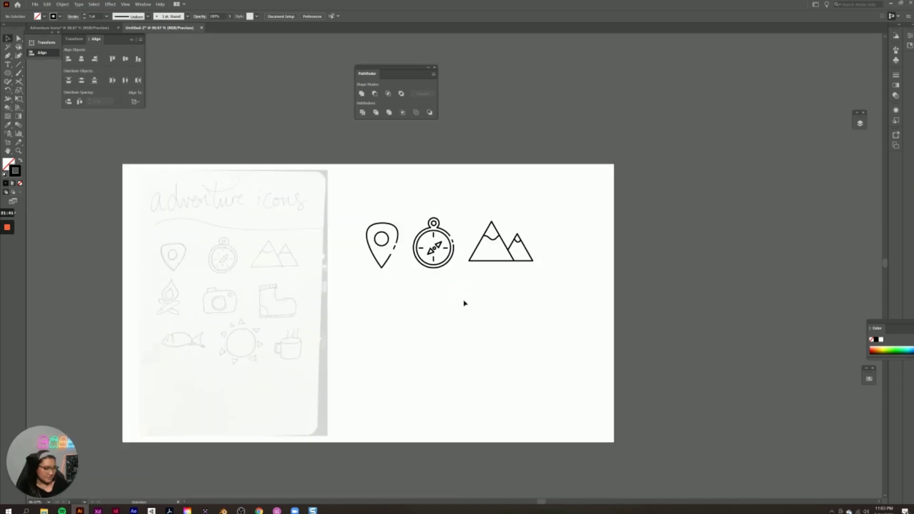
key("ctrl+plus")
key("ctrl+plus")
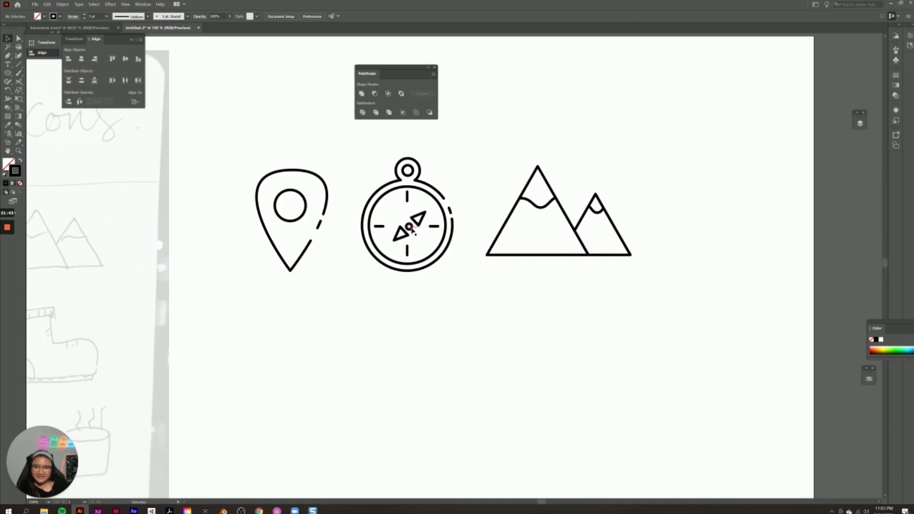
mouse_move(409, 227)
left_mouse_down()
mouse_move(414, 214)
mouse_move(410, 225)
left_mouse_up()
left_click(478, 312)
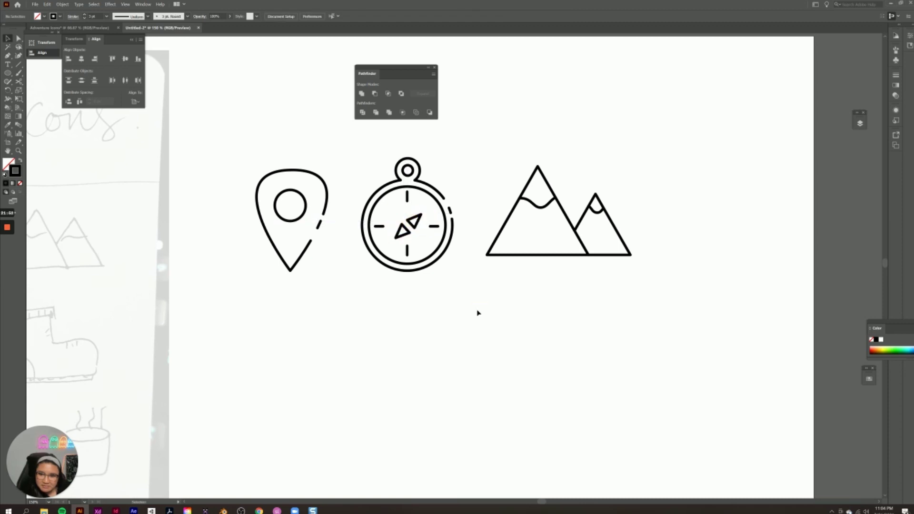
scroll(455, 303, "down", 3)
scroll(453, 303, "up", 5)
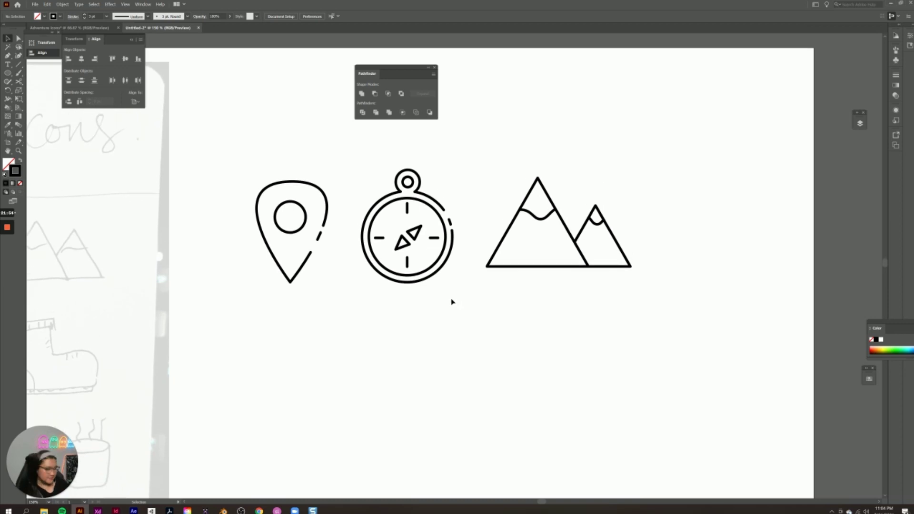
key("ctrl+minus")
key("ctrl+minus")
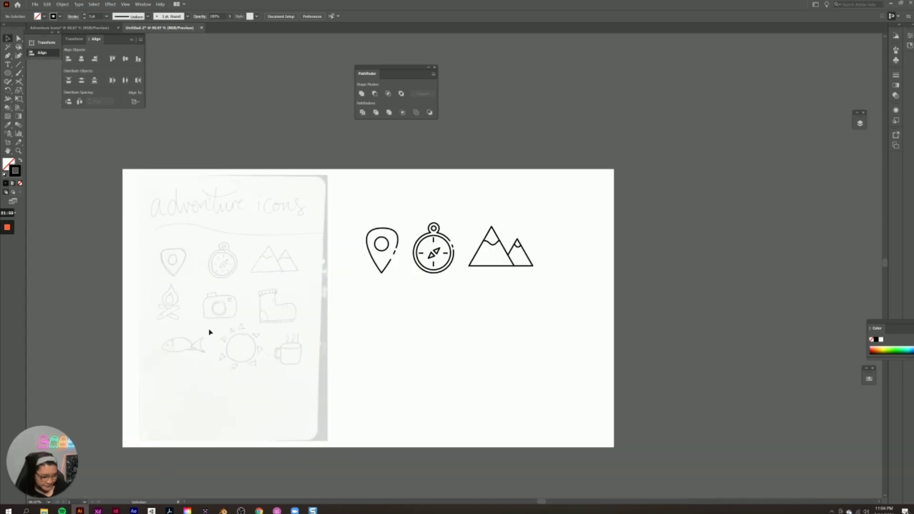
left_click_drag(174, 351, 357, 349)
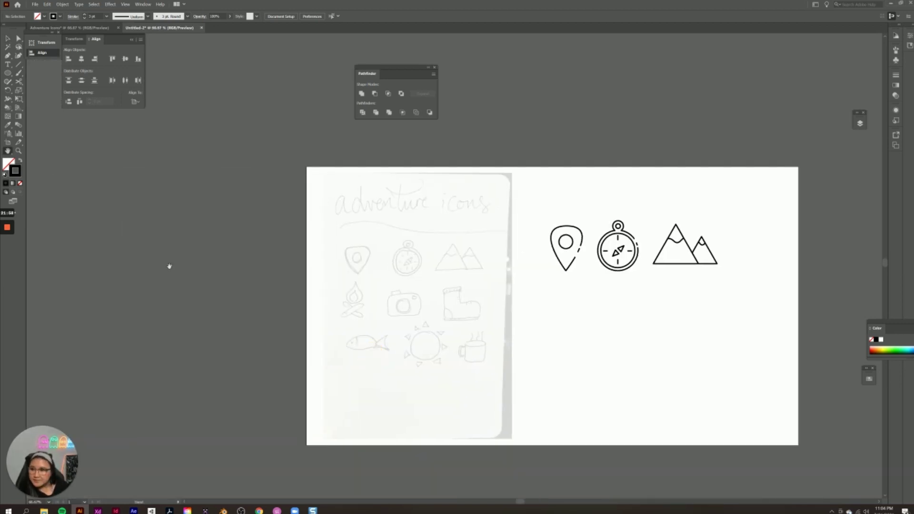
Step: Try tracing the campfire sketch's outer flame as a closed teardrop with the Pen tool, then undo the traced curves
key("ctrl+plus")
key("ctrl+plus")
key("ctrl+plus")
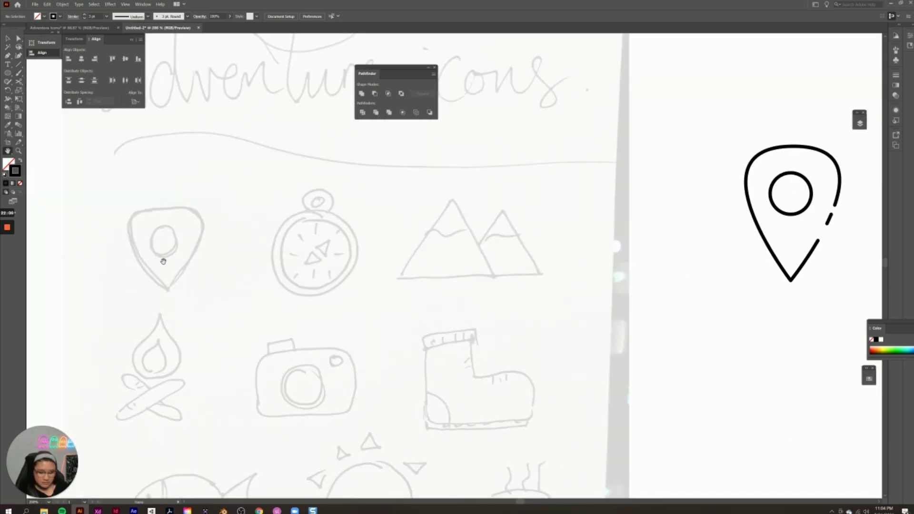
left_click_drag(149, 323, 313, 198)
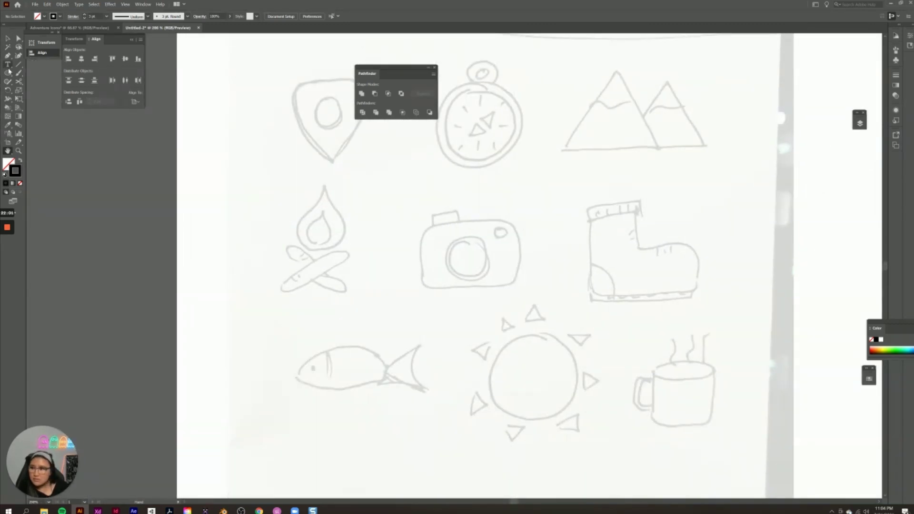
left_click(8, 56)
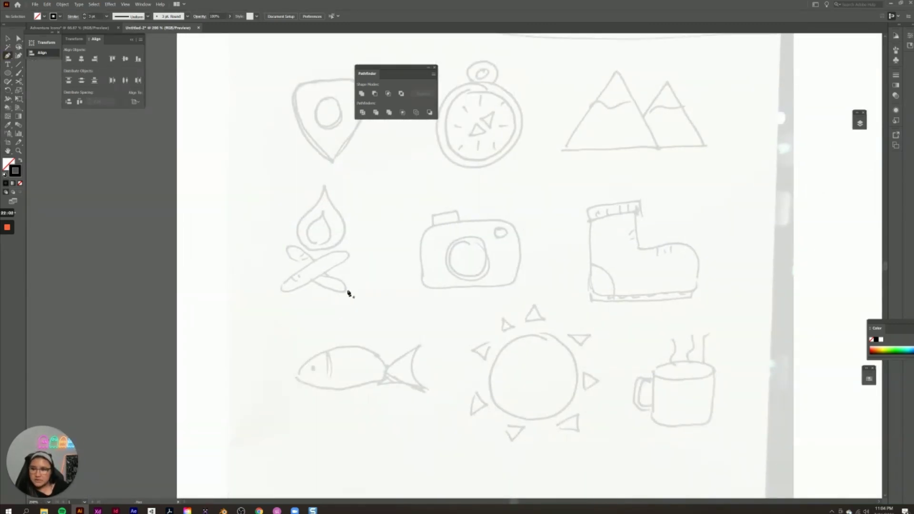
left_click(320, 253)
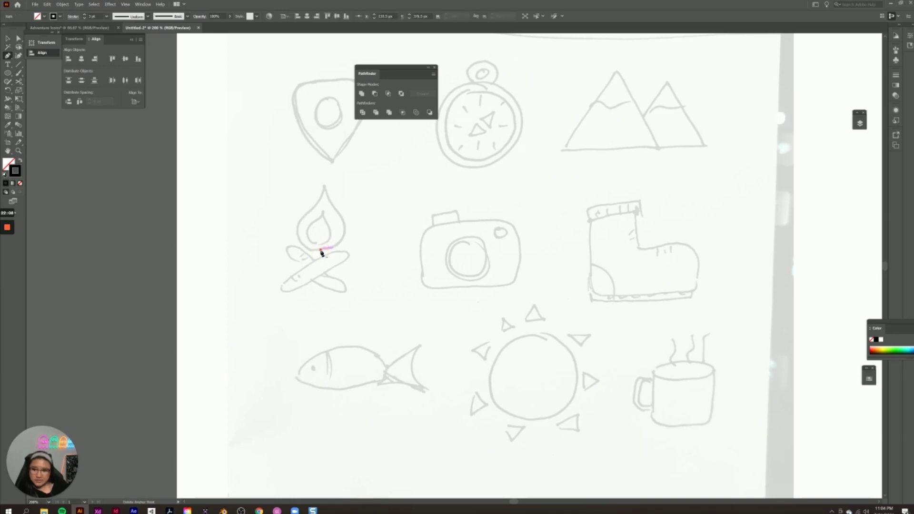
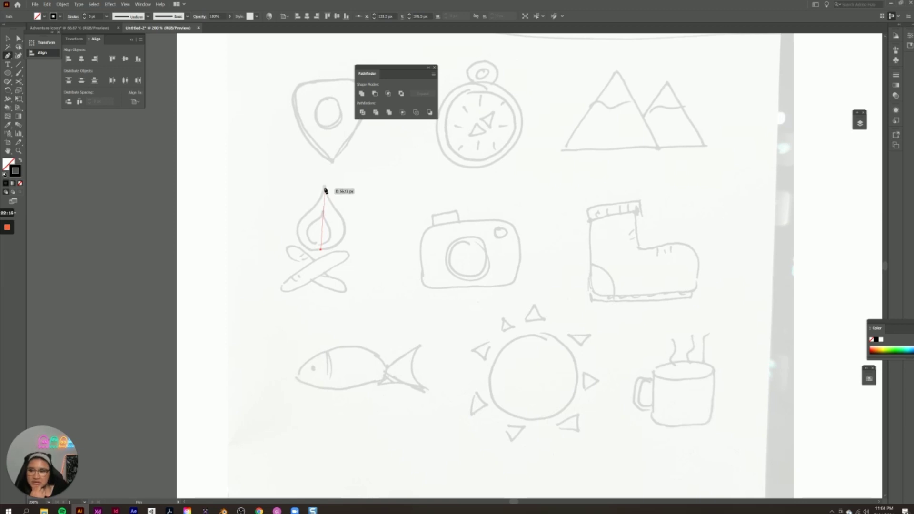
left_click(324, 188)
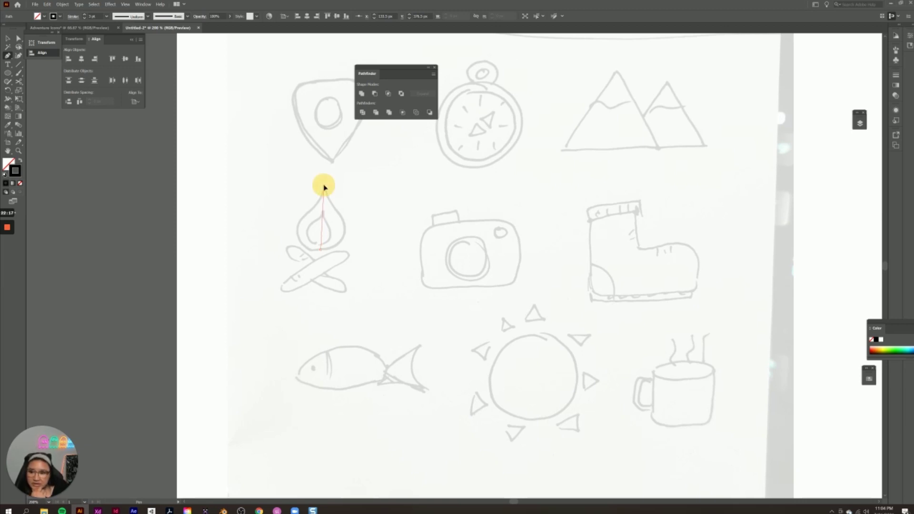
left_click_drag(324, 188, 380, 128)
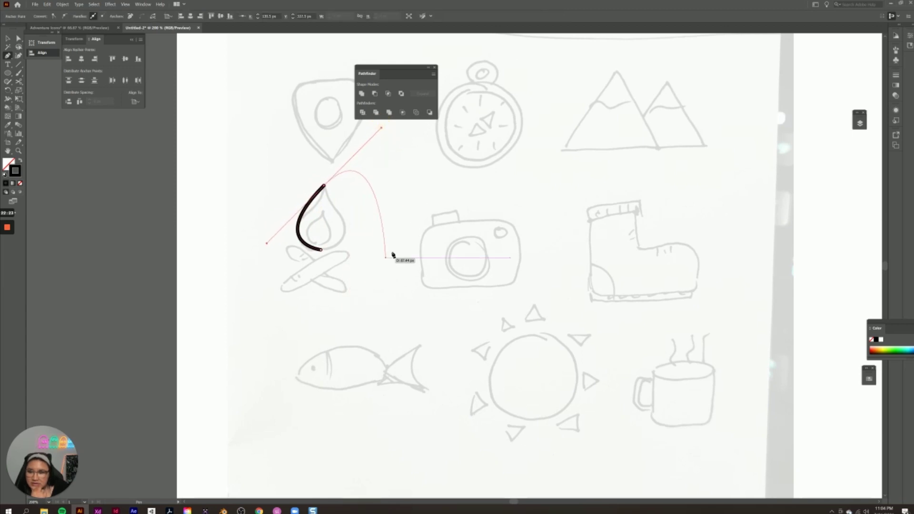
left_click(325, 188)
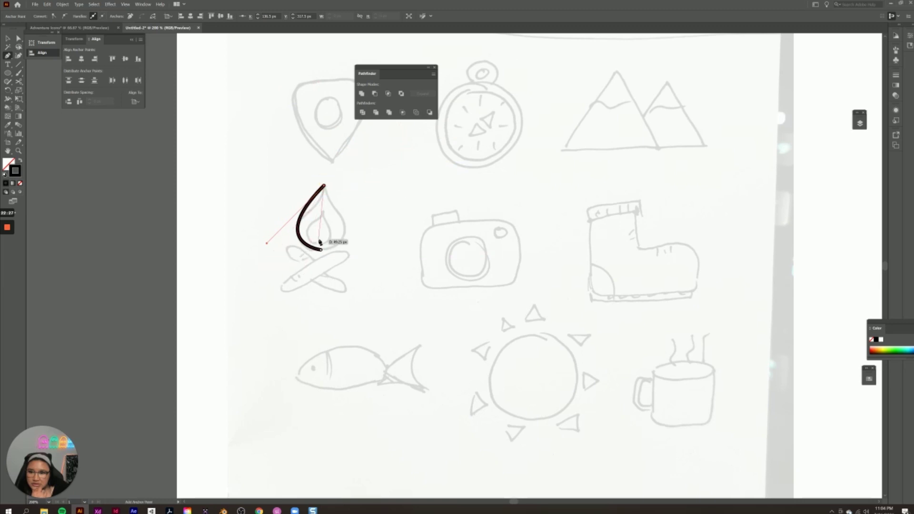
left_click_drag(321, 250, 271, 253)
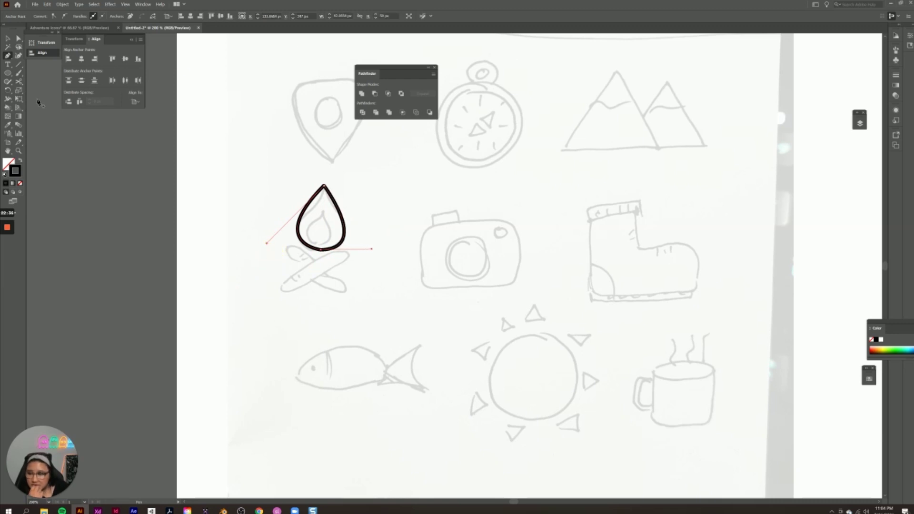
key("ctrl+z")
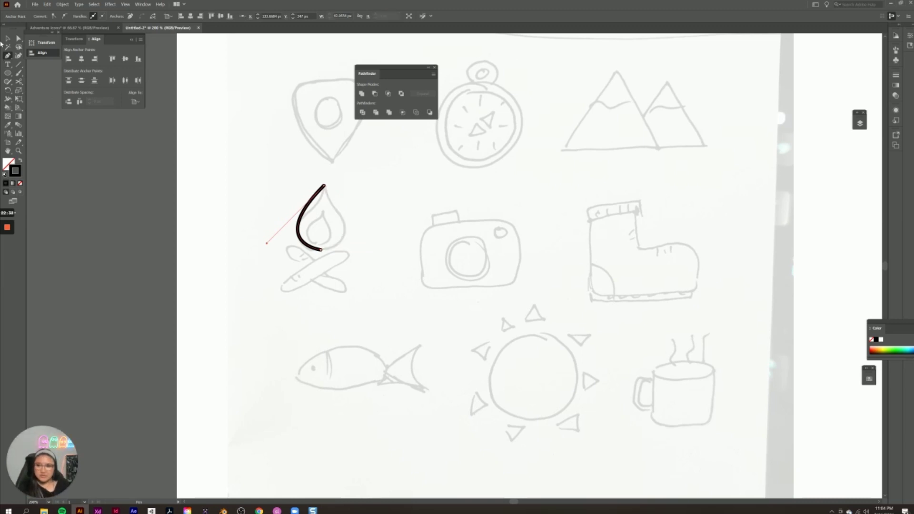
key("ctrl+z")
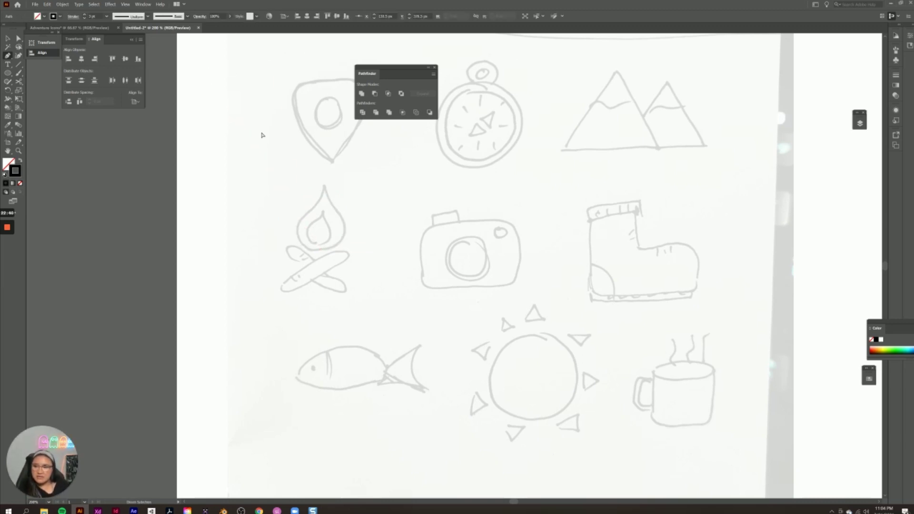
Step: Trace the campfire's outer flame with the Pen tool as a closed teardrop with a pointed tip and a rounded base
left_click(320, 249)
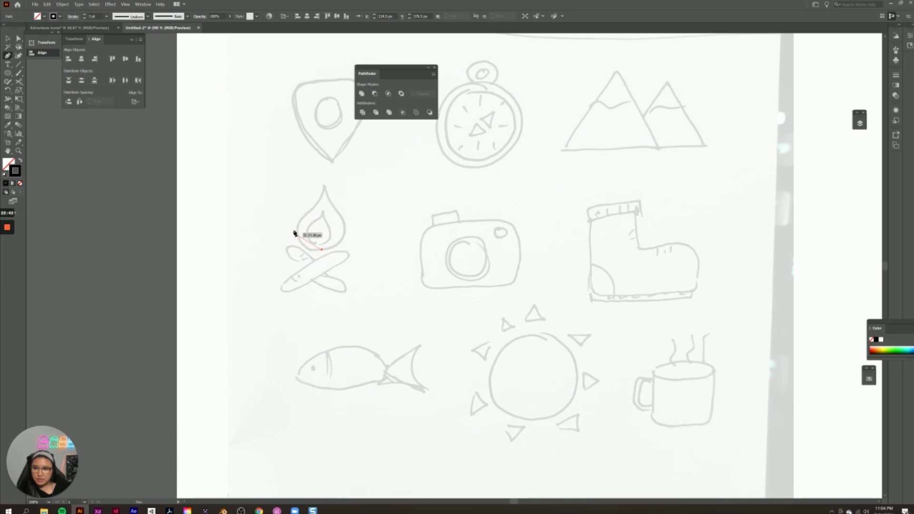
mouse_move(324, 186)
left_mouse_down()
mouse_move(360, 159)
mouse_move(377, 122)
left_mouse_up()
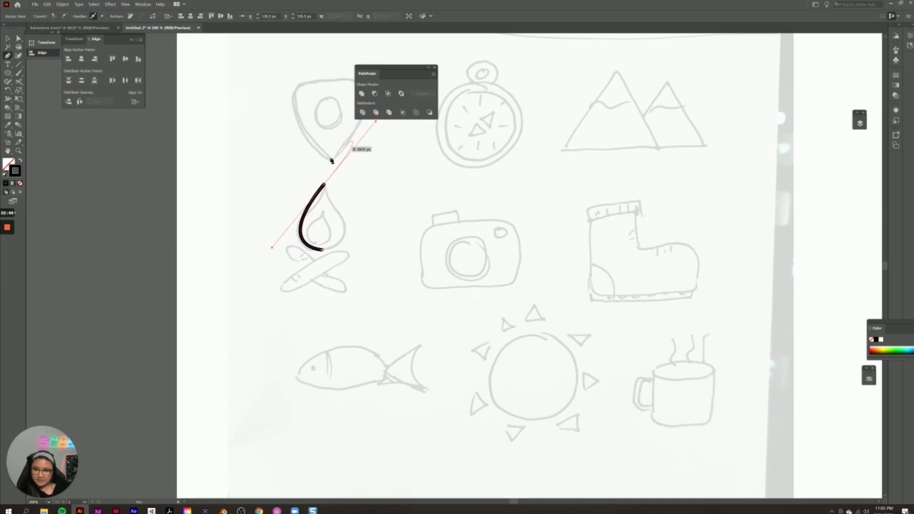
left_click_drag(326, 186, 272, 250)
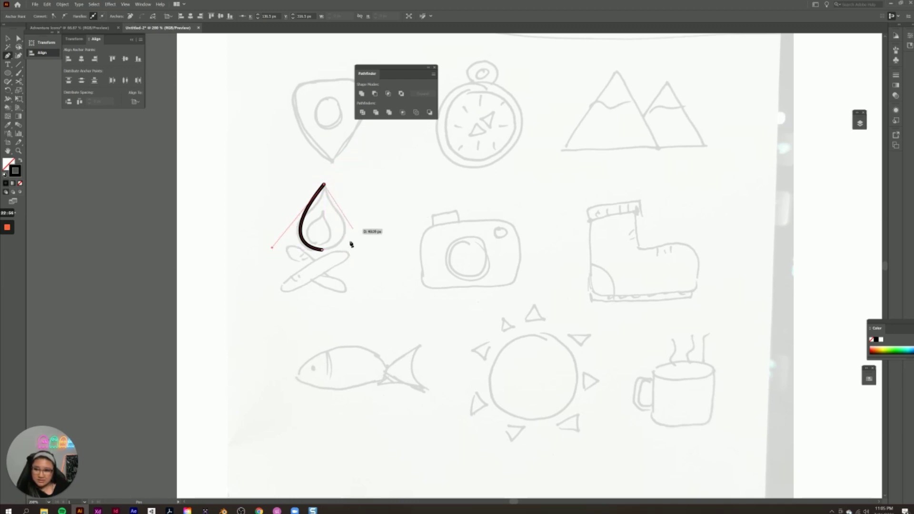
left_click(322, 252)
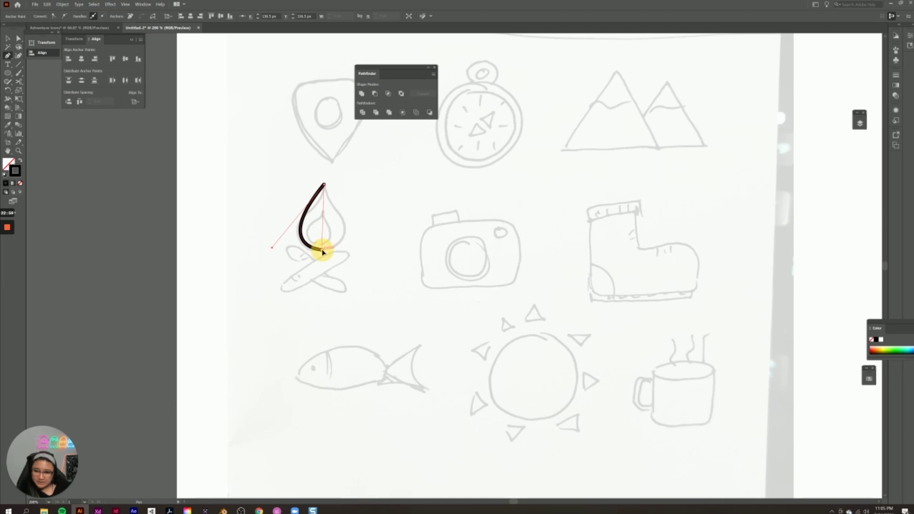
left_click_drag(322, 251, 274, 255)
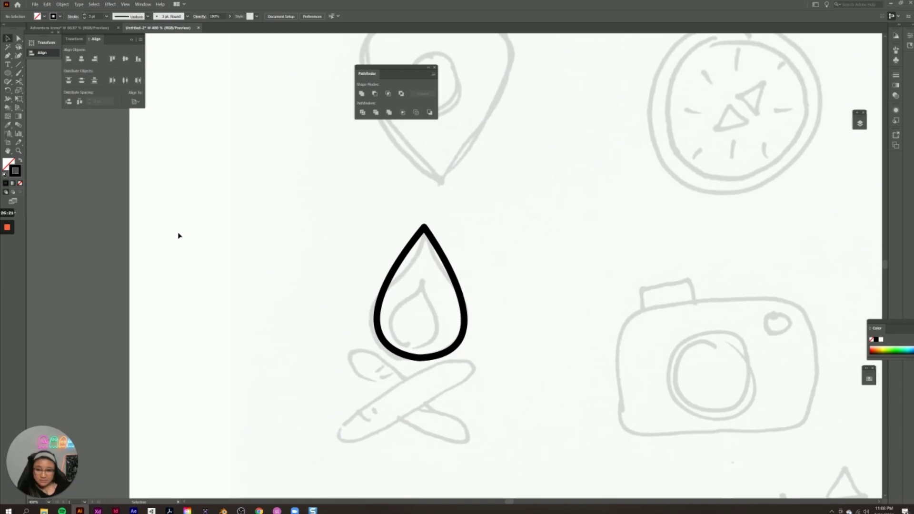
Step: Draw a small closed flame with a curled tip in the blank space beside the outer flame, using the Pen tool
left_click(9, 55)
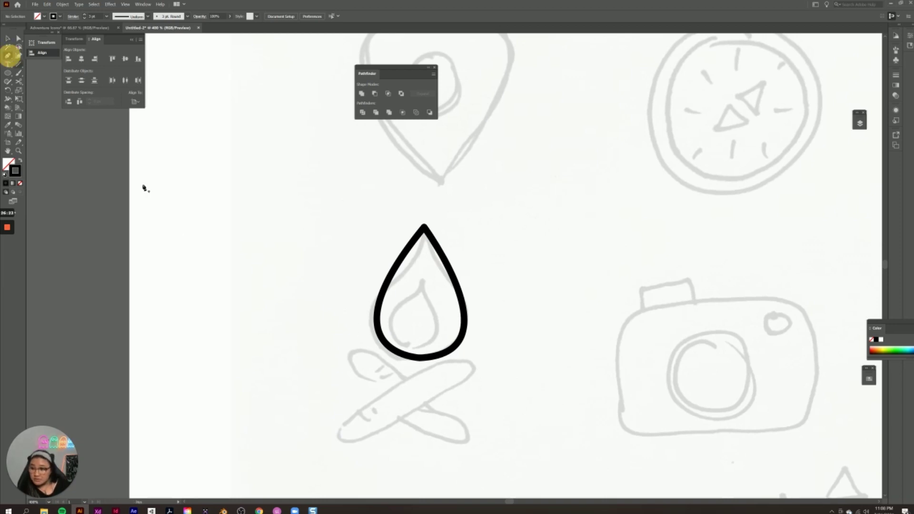
left_click(292, 339)
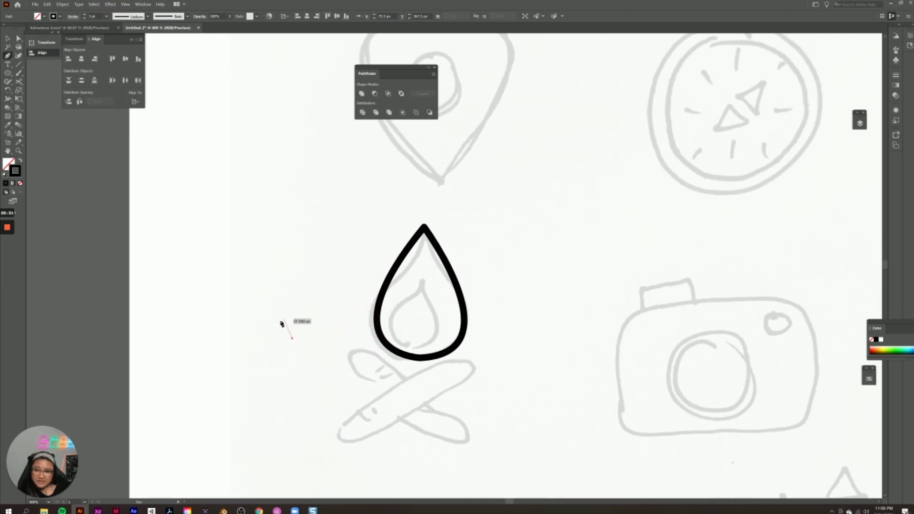
left_click_drag(274, 336, 277, 307)
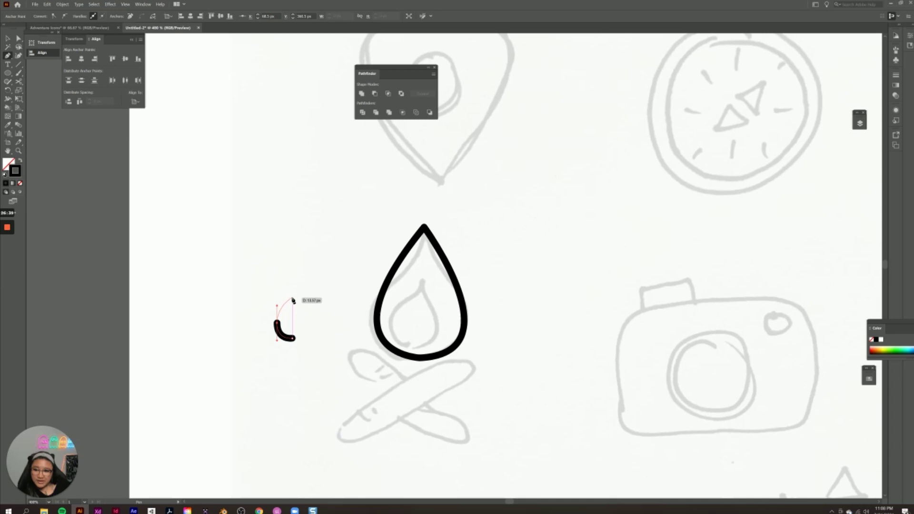
left_click(292, 300)
left_click_drag(293, 298, 292, 280)
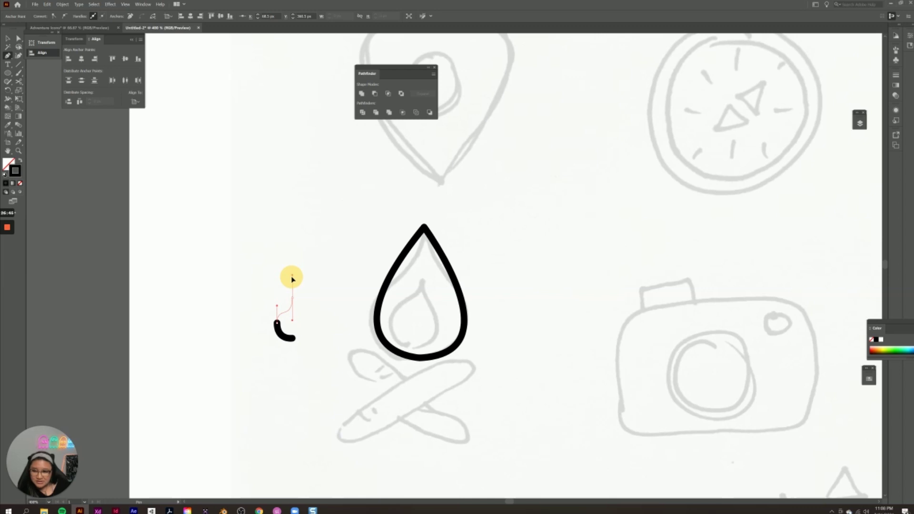
left_click_drag(292, 279, 293, 282)
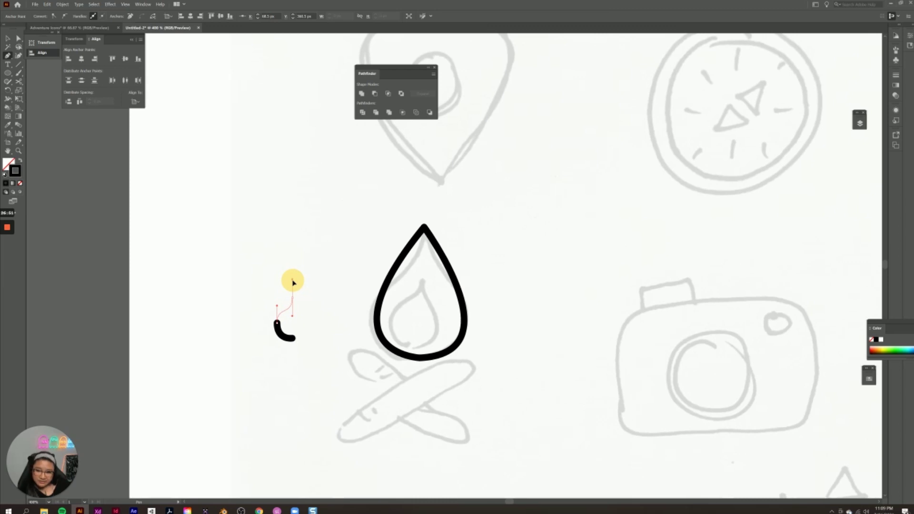
left_click_drag(293, 282, 293, 283)
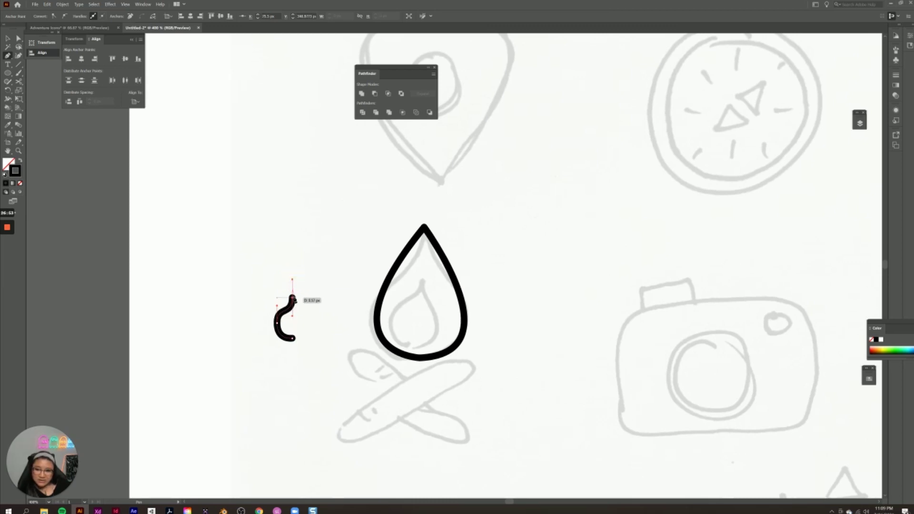
left_click(293, 299)
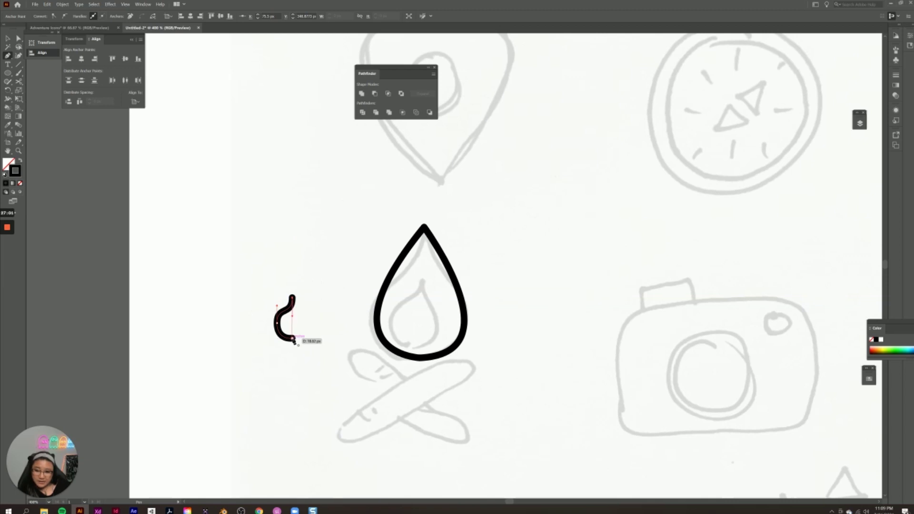
left_click_drag(293, 339, 265, 347)
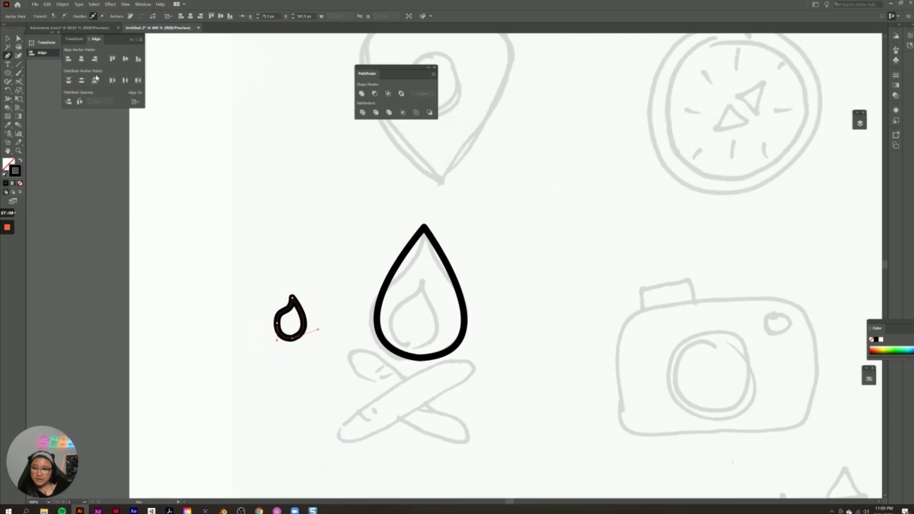
key("v")
left_click(232, 261)
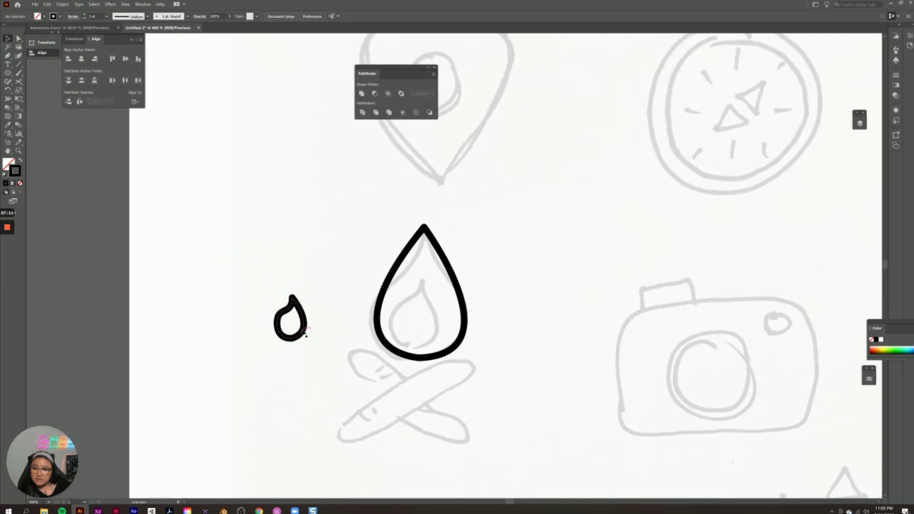
Step: Move the small flame inside the large one, then smooth its curled side and raise its tip to the sketched inner flame's point
left_click_drag(302, 329, 430, 328)
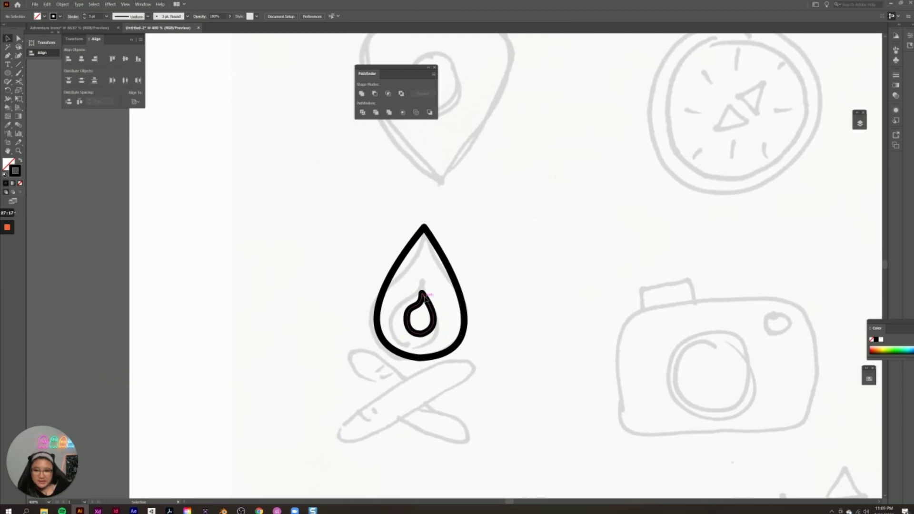
left_click(19, 40)
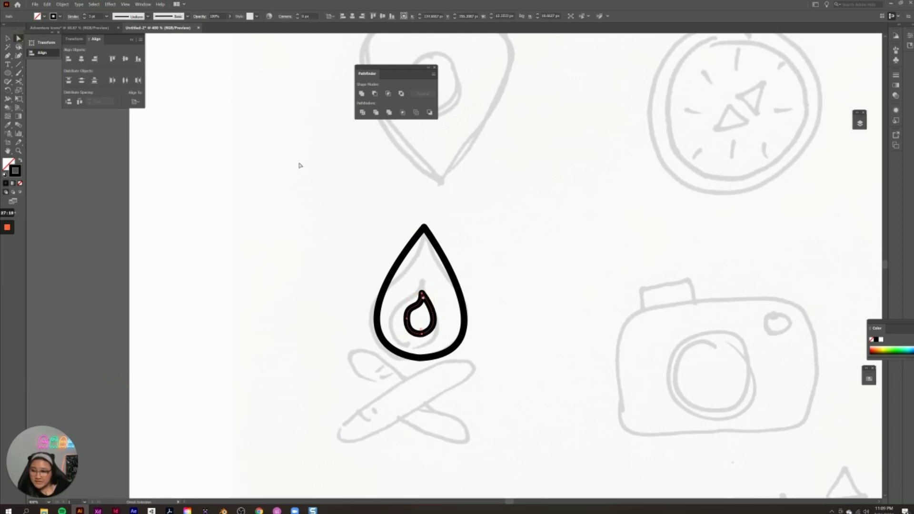
left_click(422, 293)
left_click_drag(422, 293, 421, 294)
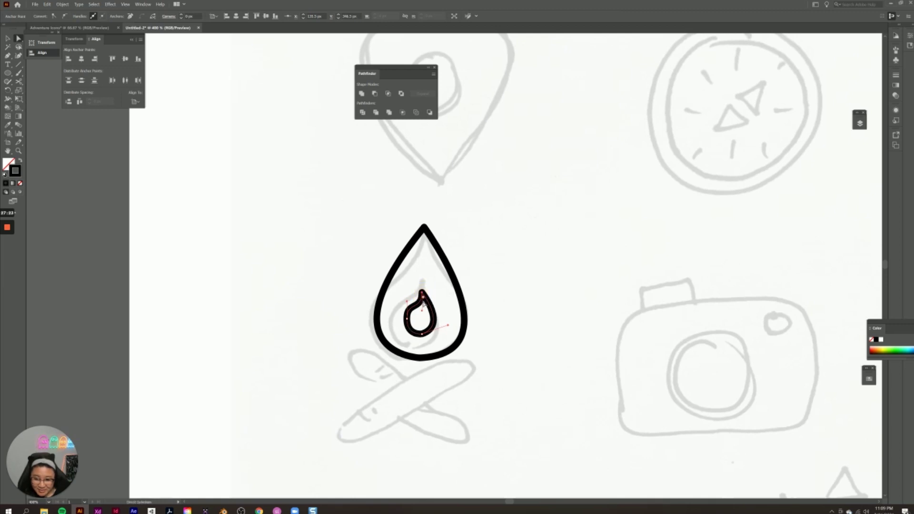
left_click(422, 312)
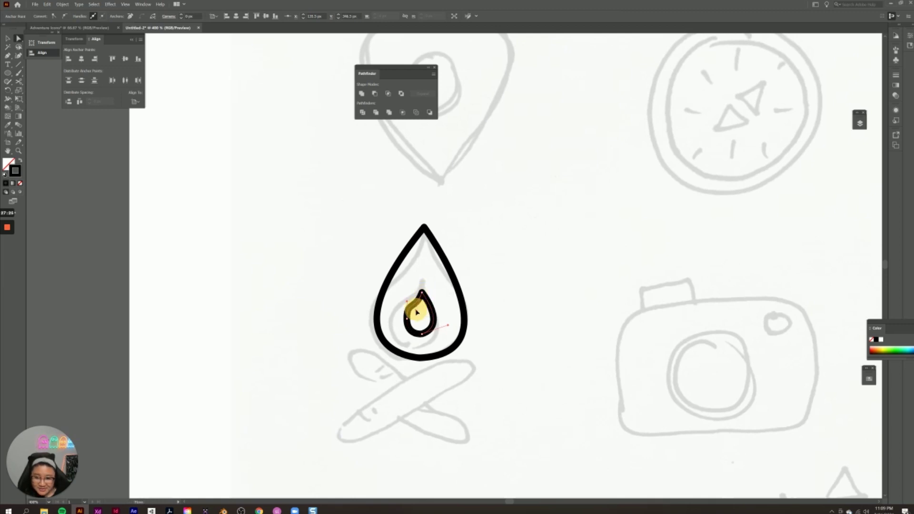
left_click_drag(422, 291, 422, 285)
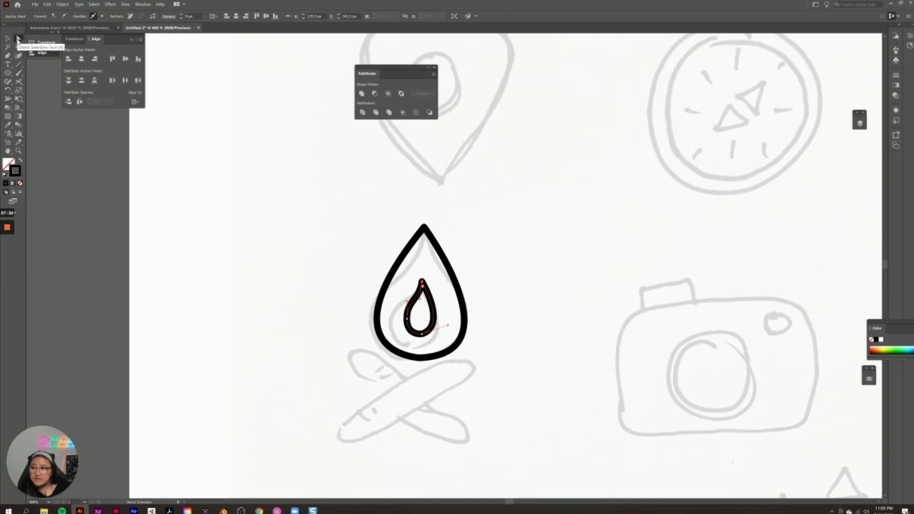
left_click(19, 39)
left_click(259, 309)
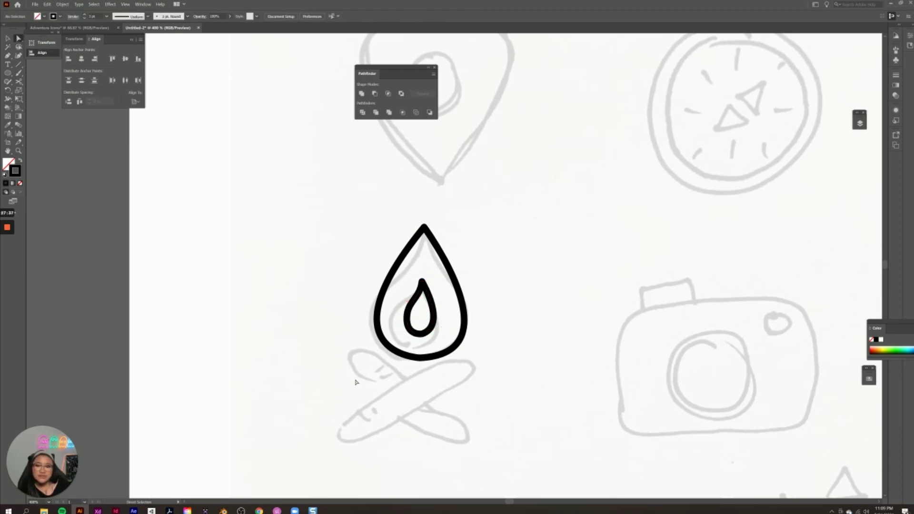
Step: Draw a horizontal rectangle of 64 by 10 px across the lower part of the crossed logs as the first log
scroll(354, 380, "down", 1)
scroll(353, 379, "down", 1)
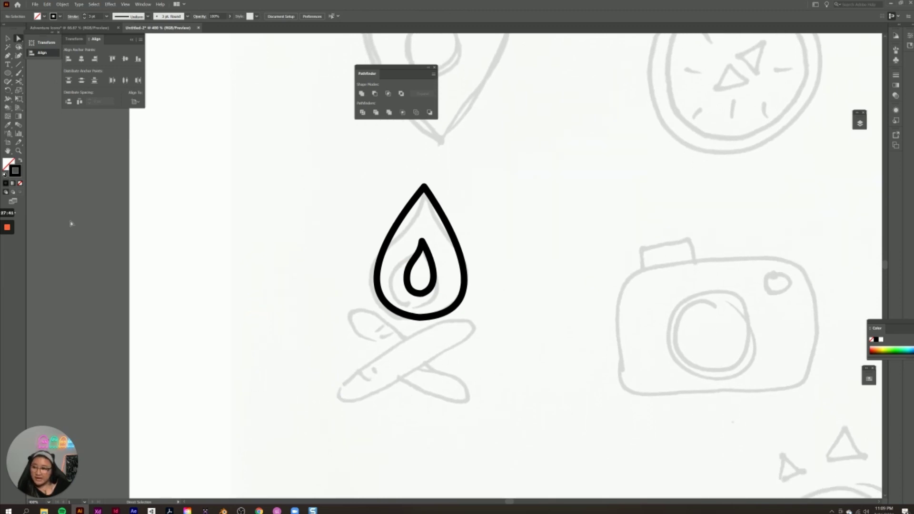
left_click(8, 73)
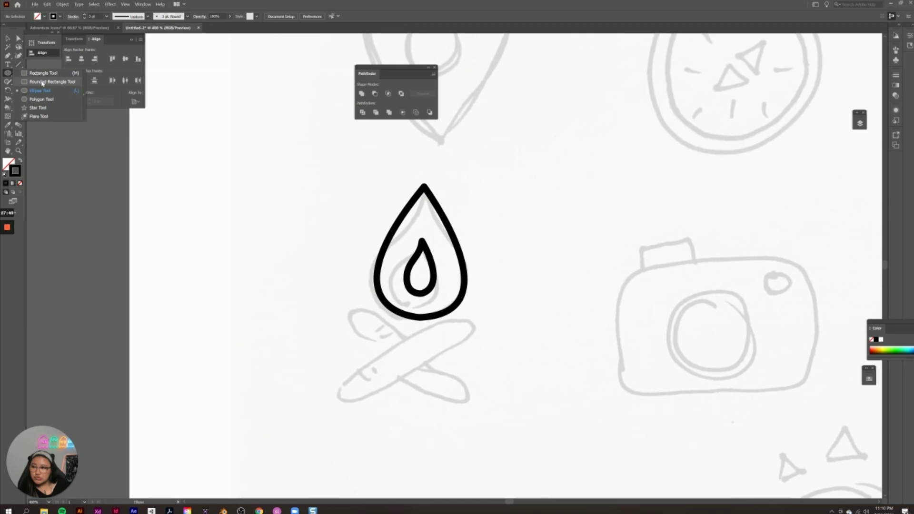
left_click(43, 73)
mouse_move(336, 403)
left_mouse_down()
mouse_move(364, 377)
mouse_move(477, 380)
left_mouse_up()
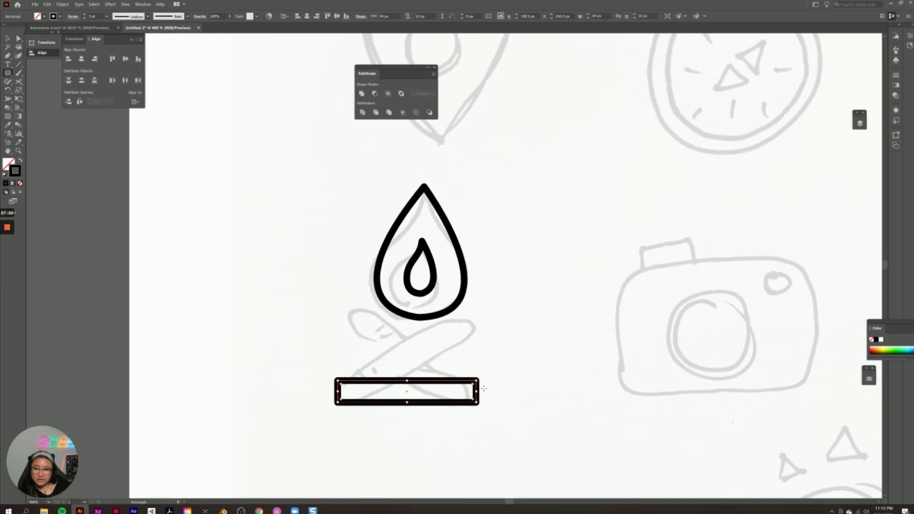
left_click(19, 39)
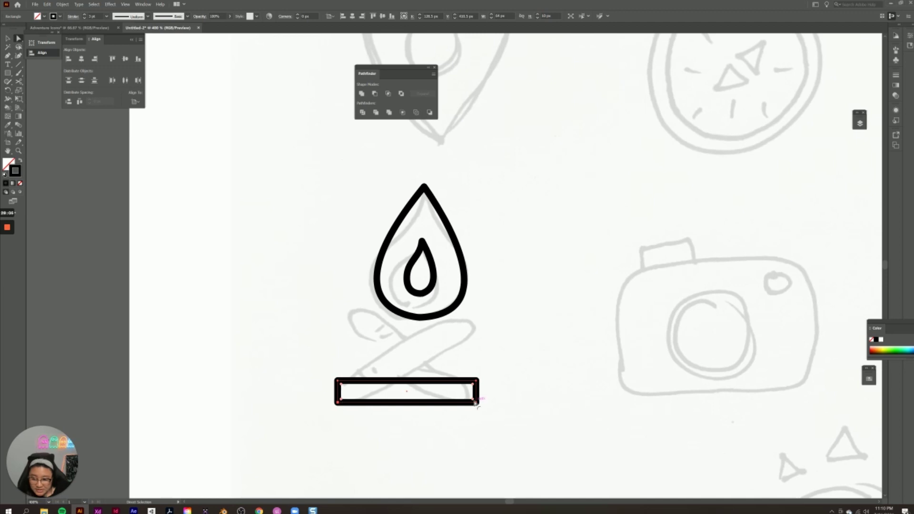
Step: Fully round the ends of the log rectangle with a 5 px corner radius
left_click_drag(342, 385, 383, 390)
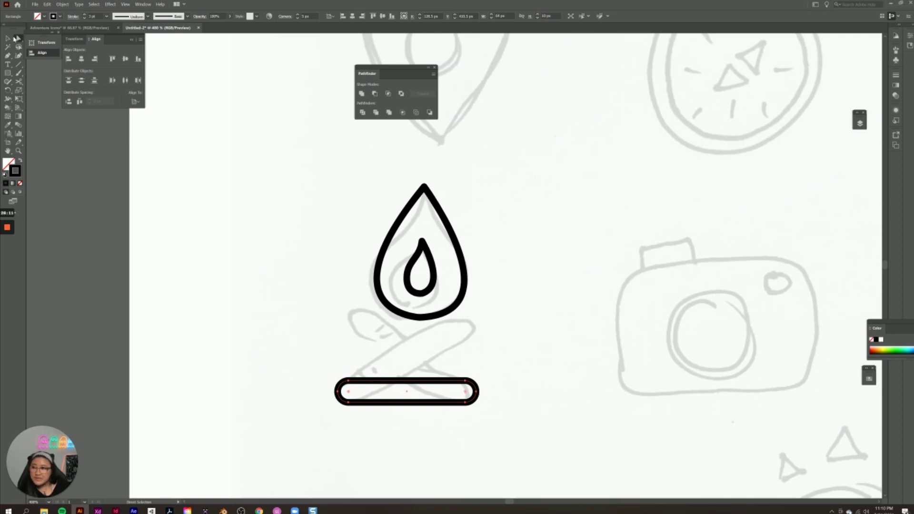
left_click(8, 39)
left_click(457, 380)
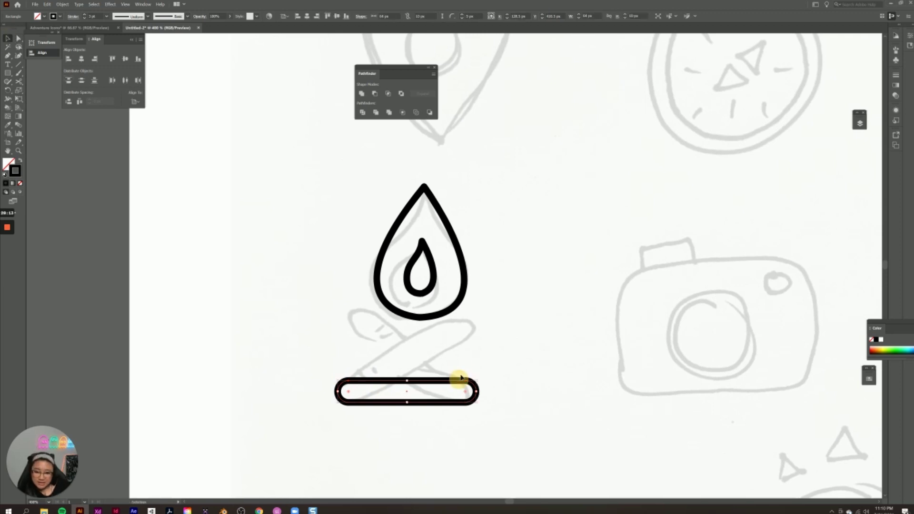
Step: Move the rounded log up below the flame and rotate it about 30° so it rises to the right along the sketched log
left_click_drag(406, 393, 404, 355)
left_click_drag(476, 343, 462, 309)
left_click_drag(415, 338, 438, 359)
left_click_drag(382, 376, 418, 371)
left_click(517, 362)
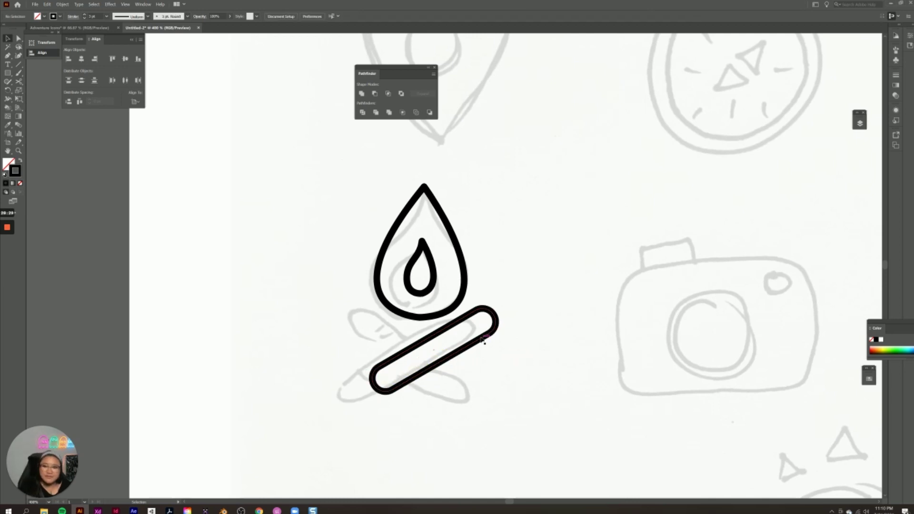
Step: Duplicate the log, rotate the copy to slope the opposite way and place it across the first log as an X
left_click(438, 361)
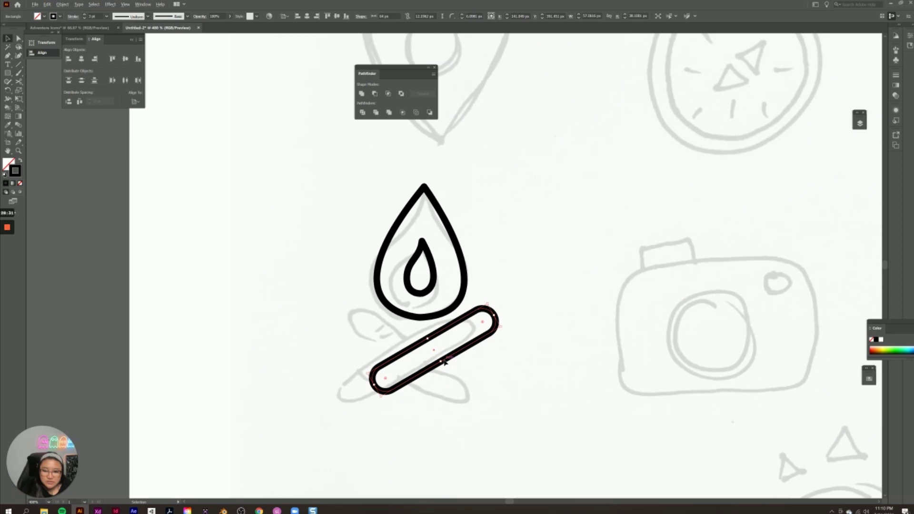
key("a")
left_click(443, 360)
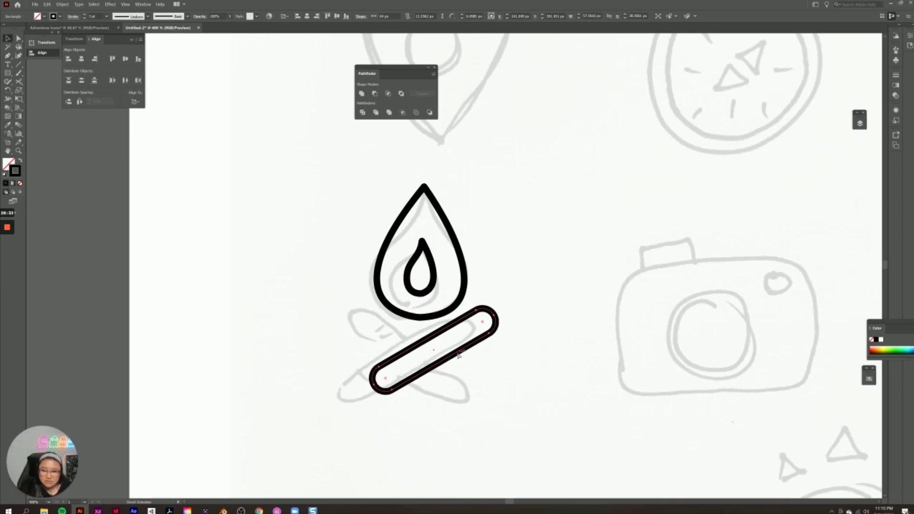
left_click_drag(434, 352, 461, 391)
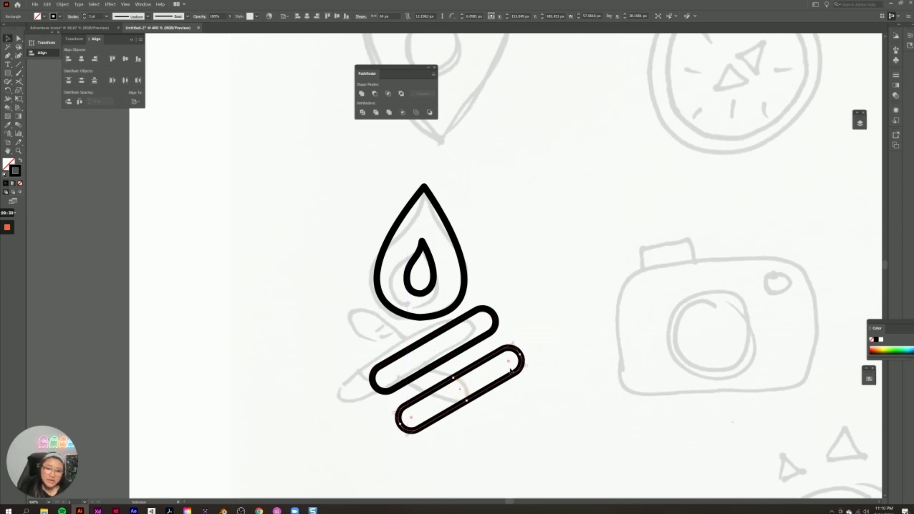
left_click_drag(516, 340, 534, 424)
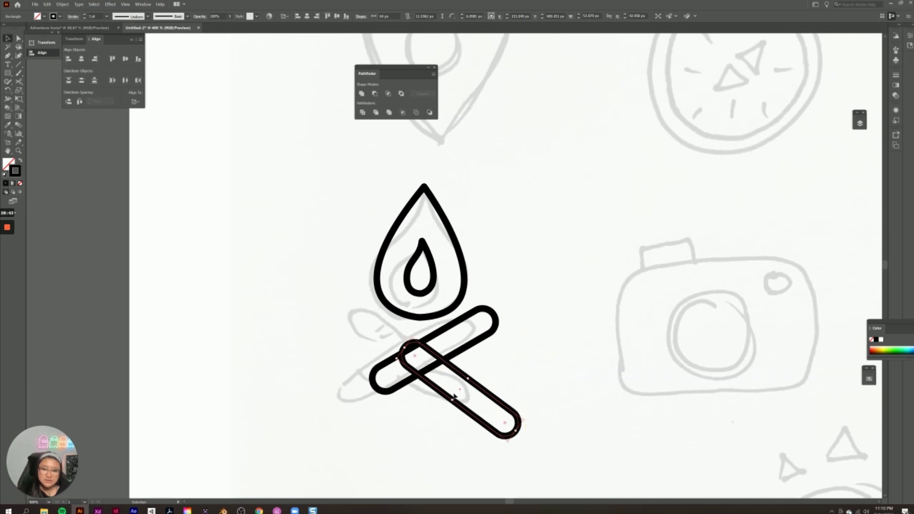
left_click_drag(462, 384, 433, 360)
left_click(535, 367)
Step: Shift both crossed logs together slightly left and down so they sit centred beneath the flame
left_click_drag(541, 424, 352, 334)
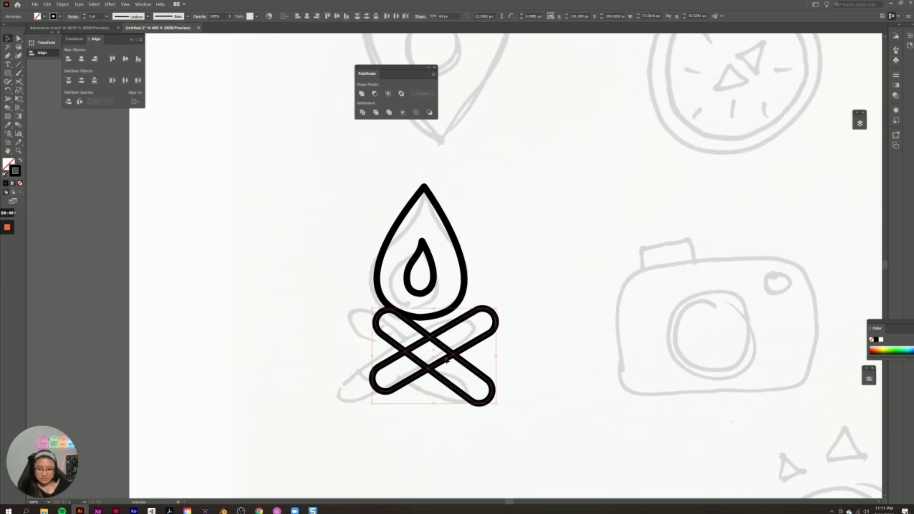
left_click_drag(453, 356, 437, 359)
left_click(538, 404)
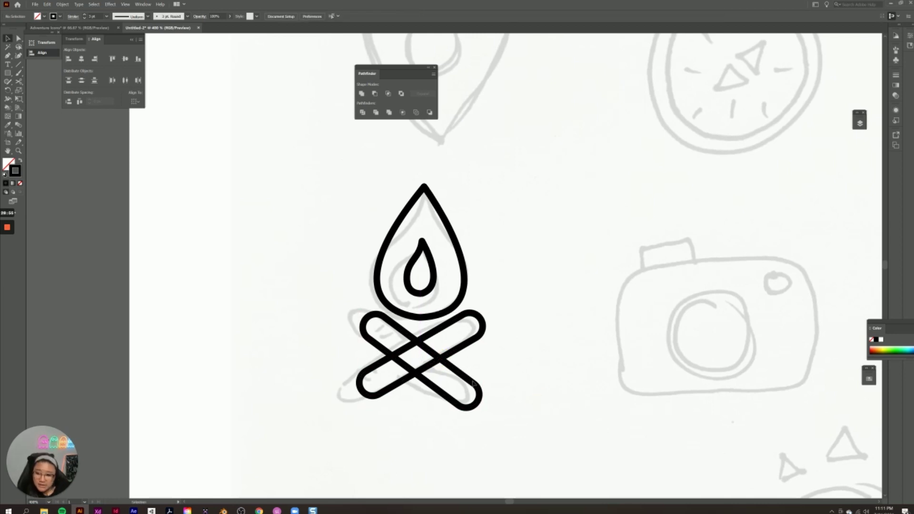
Step: Cut the downward-sloping log's outline with the Scissors tool at its four crossings with the other log
left_click(428, 351)
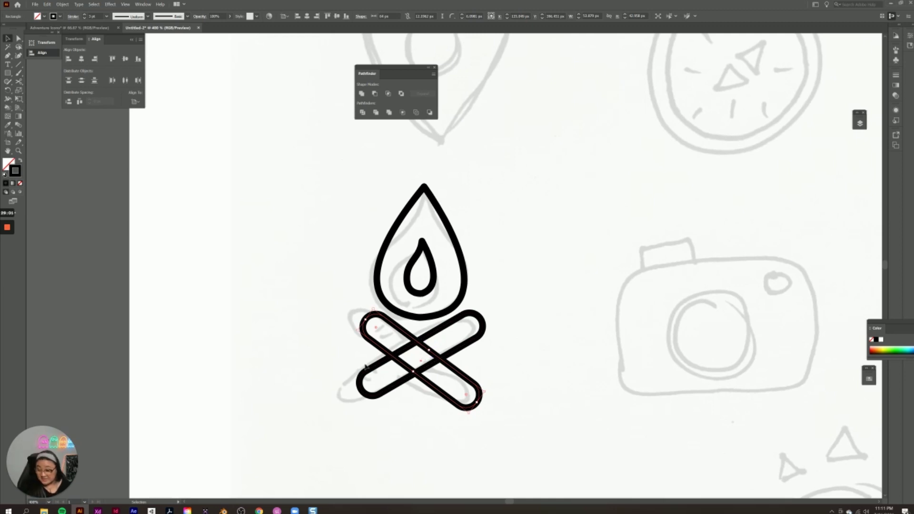
scroll(302, 273, "down", 1)
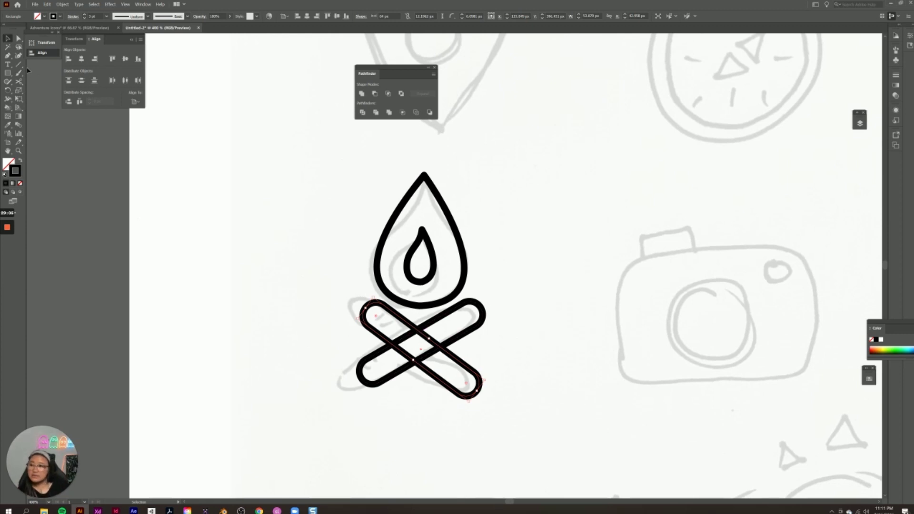
left_click(18, 82)
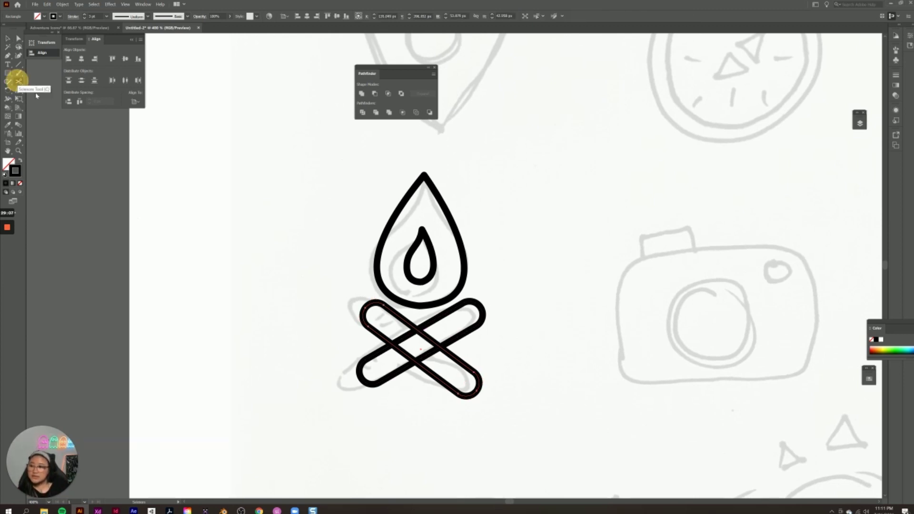
left_click(418, 329)
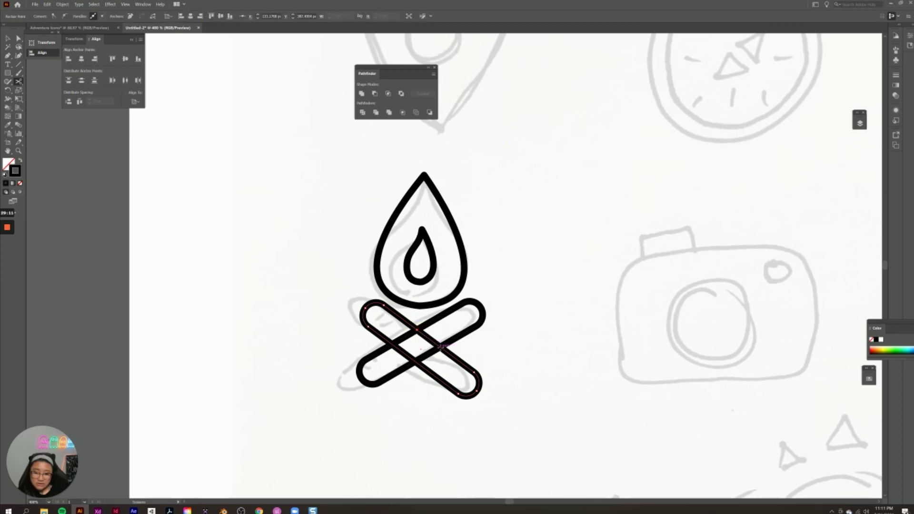
left_click(439, 346)
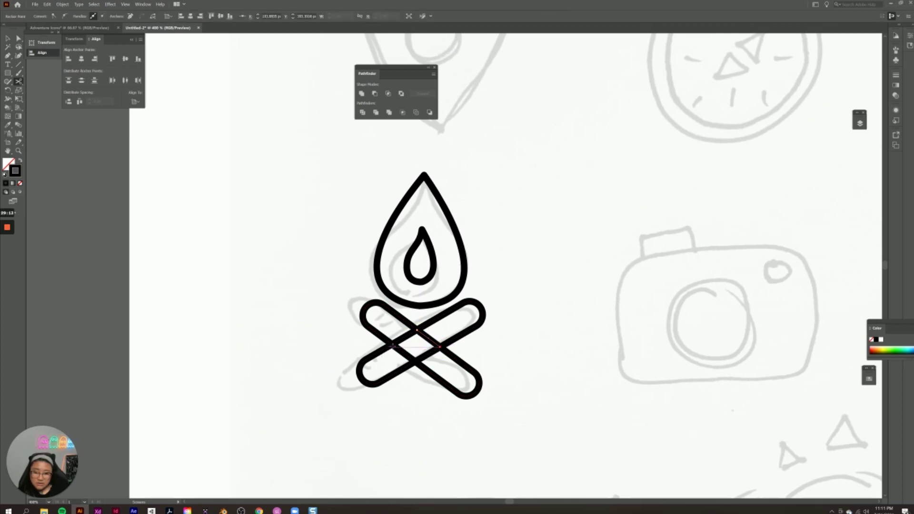
left_click(394, 346)
left_click(393, 344)
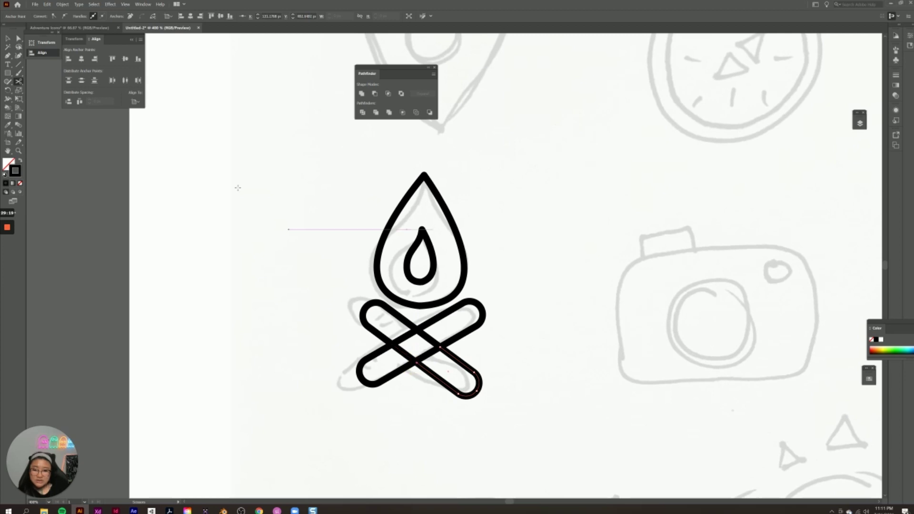
Step: Delete the cut segments inside the upward-sloping log so that it lies in front of the other log
left_click(7, 39)
left_click(6, 40)
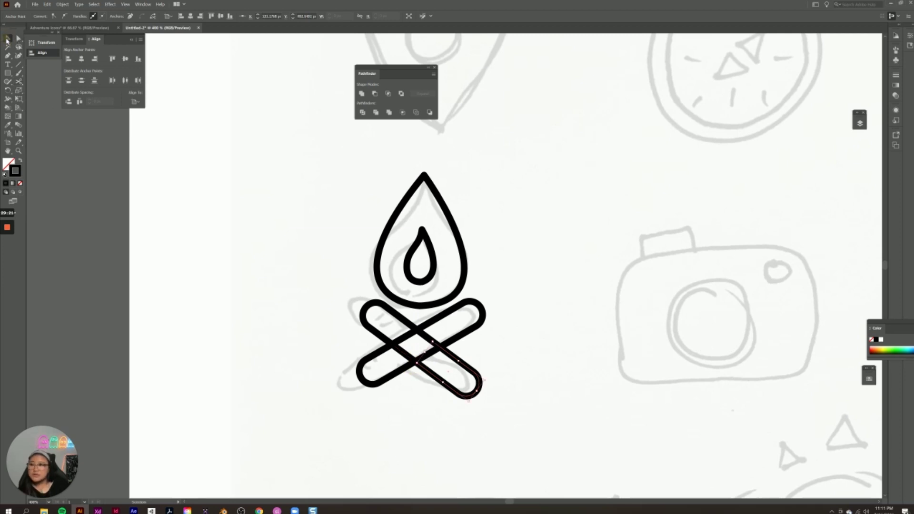
left_click(426, 338)
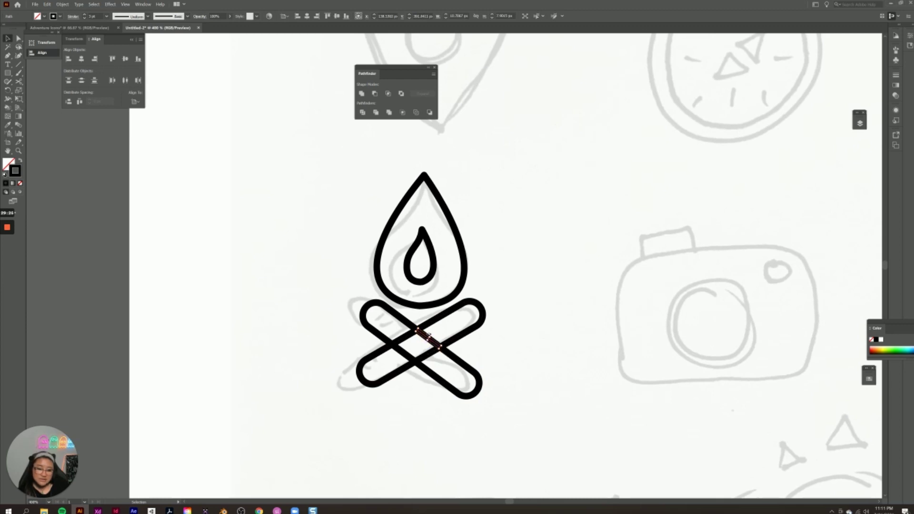
key("Delete")
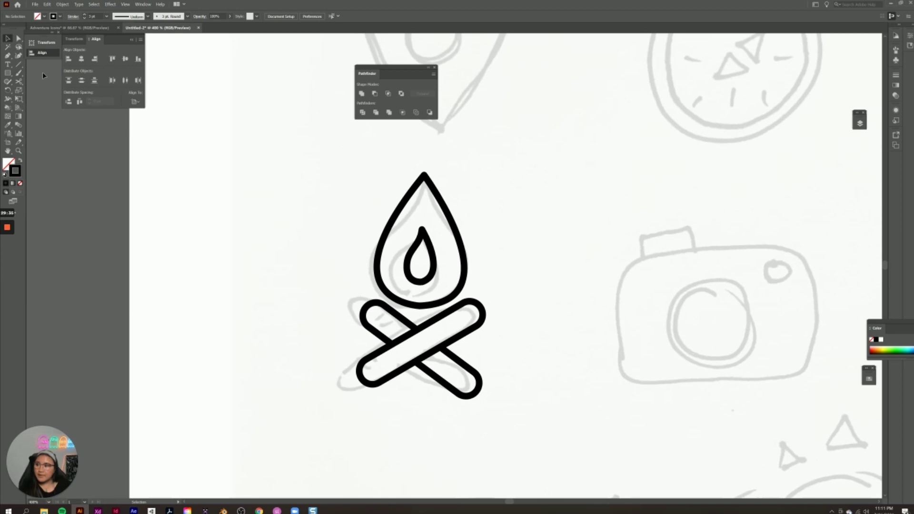
left_click(241, 311)
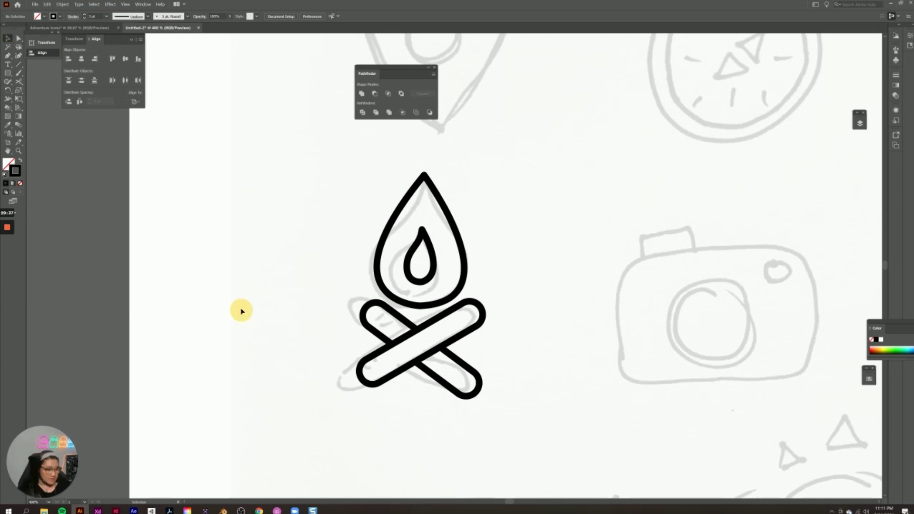
Step: Move the complete campfire icon off the sketch into the blank artboard area to its right
key("ctrl+minus")
key("ctrl+minus")
key("ctrl+minus")
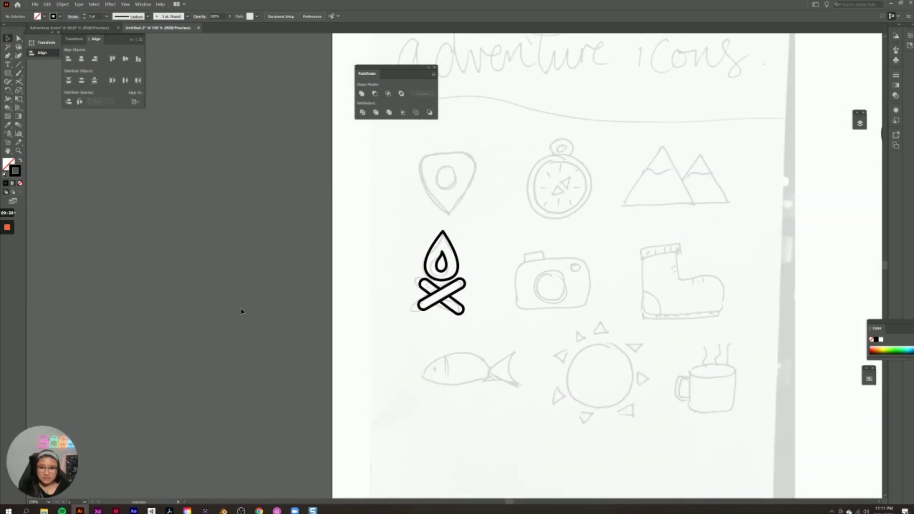
mouse_move(400, 223)
left_mouse_down()
mouse_move(438, 295)
mouse_move(480, 334)
mouse_move(463, 304)
mouse_move(868, 281)
left_mouse_up()
left_click(831, 376)
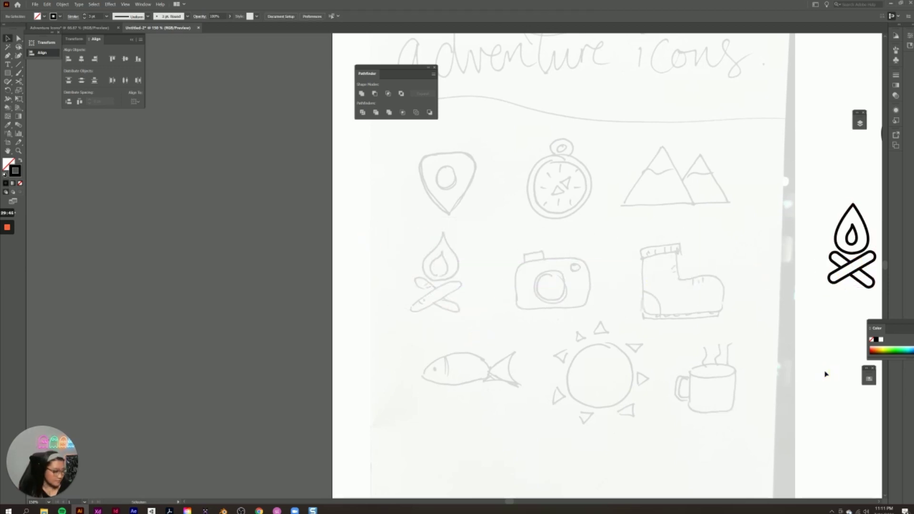
Step: Select all parts of the campfire icon below the finished location pin
key("ctrl+minus")
left_click_drag(745, 366, 455, 414)
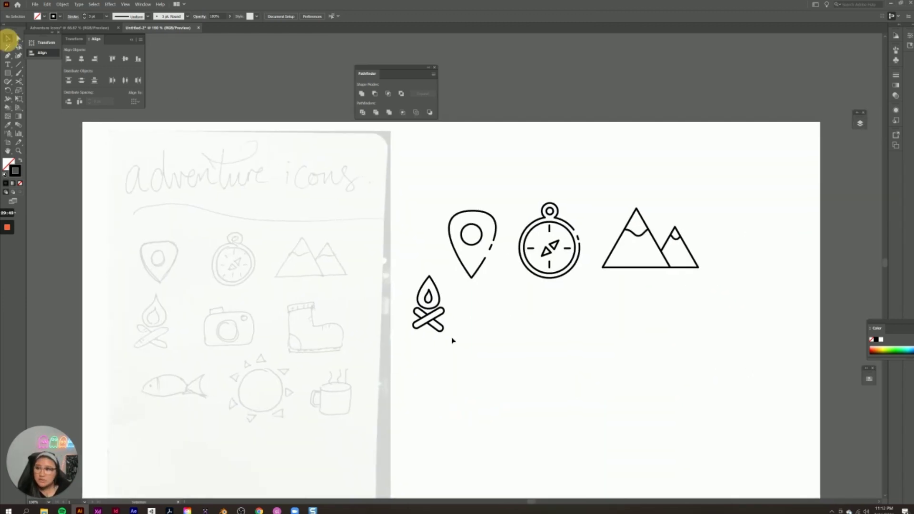
left_click_drag(465, 355, 398, 286)
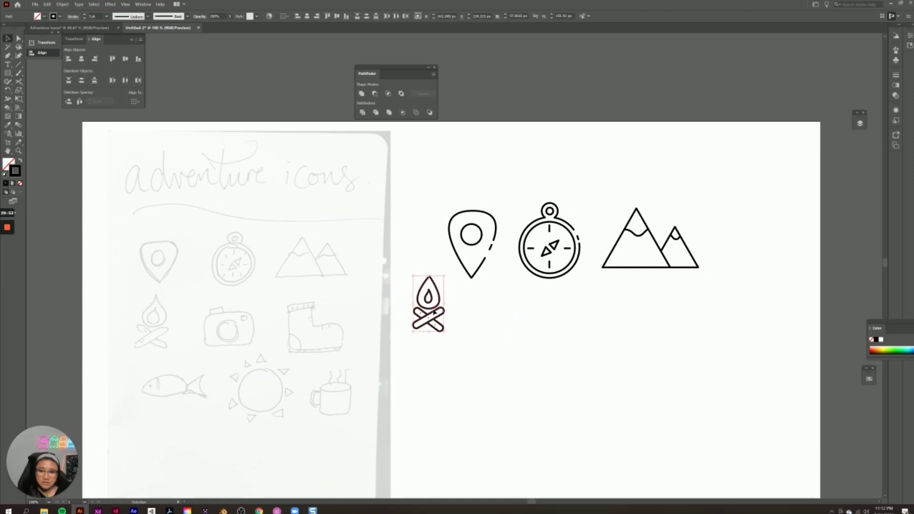
Step: Move the campfire icon into the empty area below the location pin and compass icons, and deselect it
left_click_drag(433, 311, 522, 388)
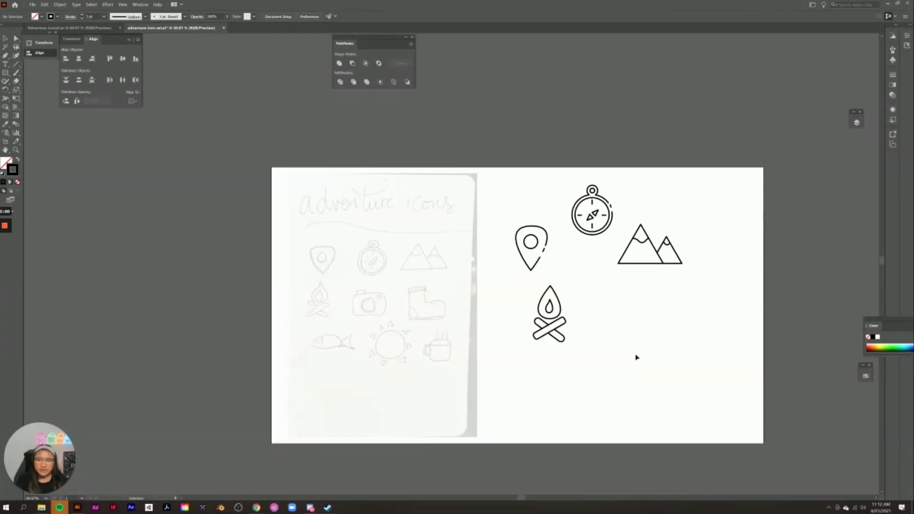
left_click(638, 385)
Step: Draw a rectangle over the sketched camera body and round its corners
key("ctrl+plus")
key("ctrl+plus")
left_click_drag(313, 324, 505, 281)
mouse_move(557, 324)
left_mouse_down()
mouse_move(535, 261)
mouse_move(541, 273)
left_mouse_up()
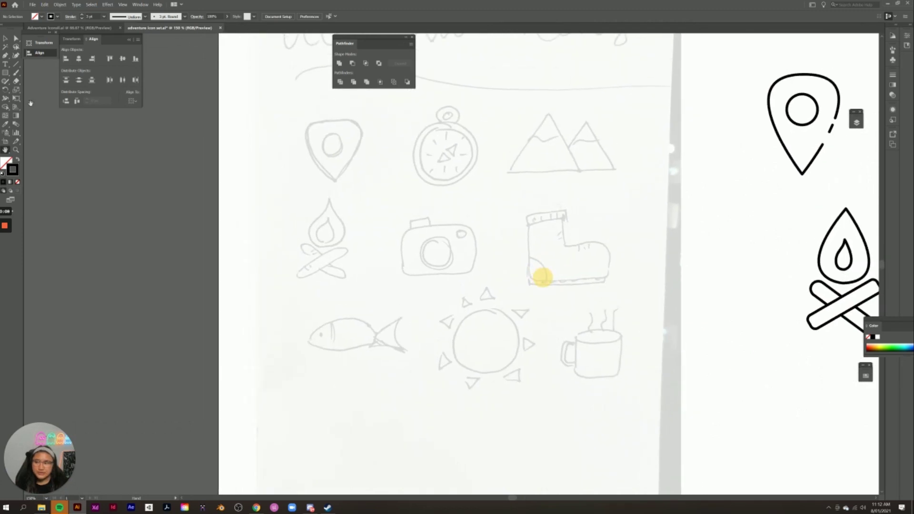
left_click(5, 73)
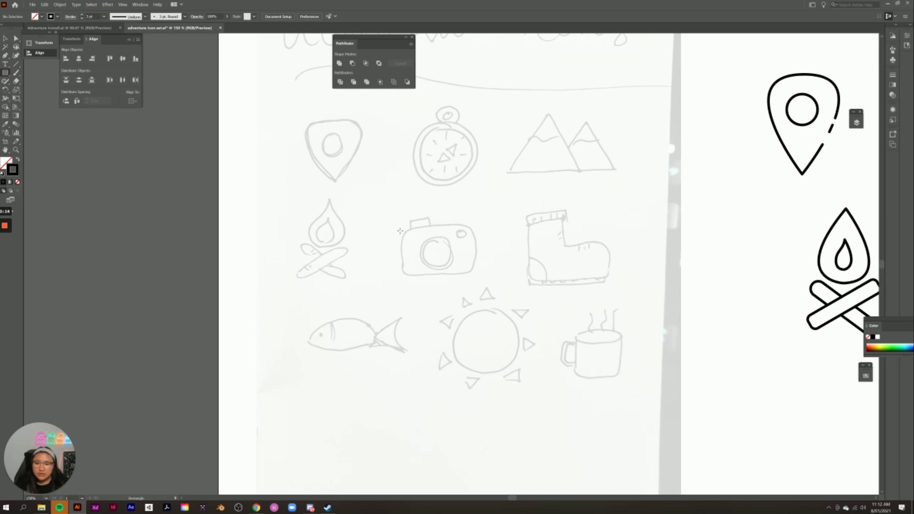
left_click_drag(400, 229, 482, 276)
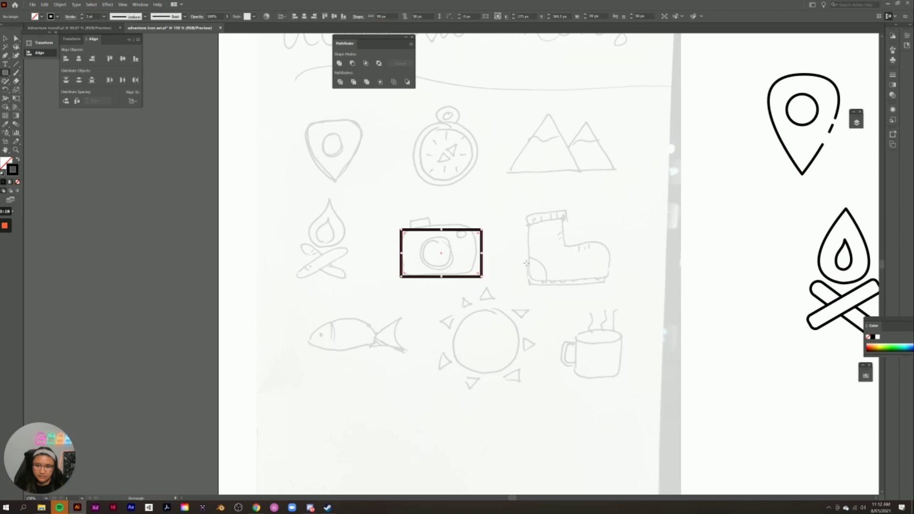
left_click(405, 235)
left_click_drag(405, 235, 408, 238)
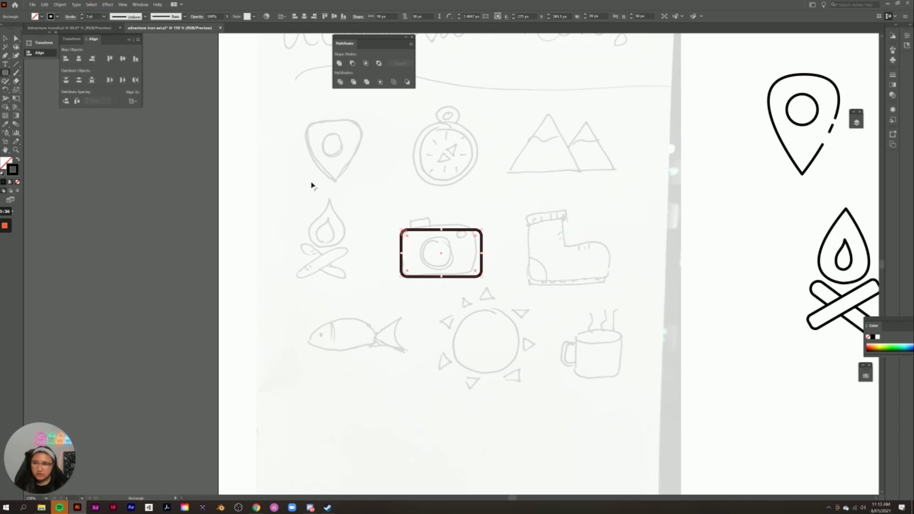
Step: Draw a lens circle about 42 px wide in the middle of the camera body and a smaller circle inside it
left_click(6, 74)
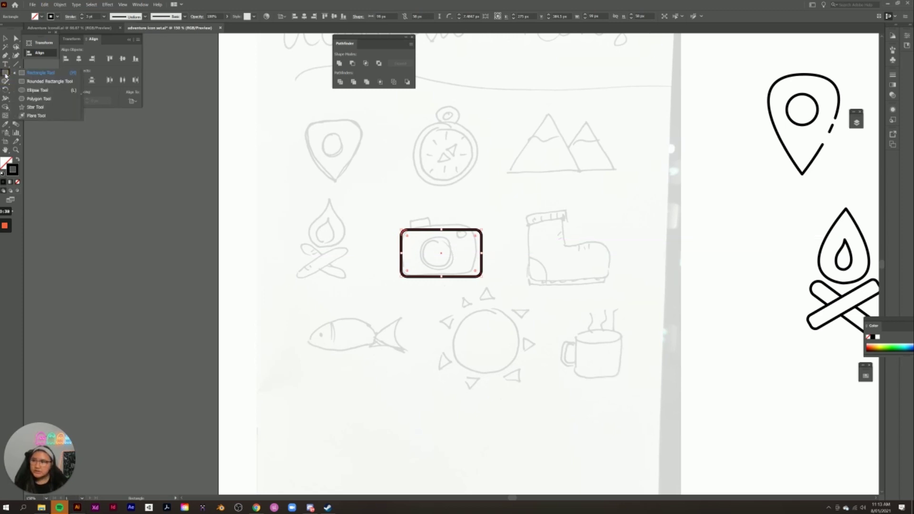
left_click(41, 91)
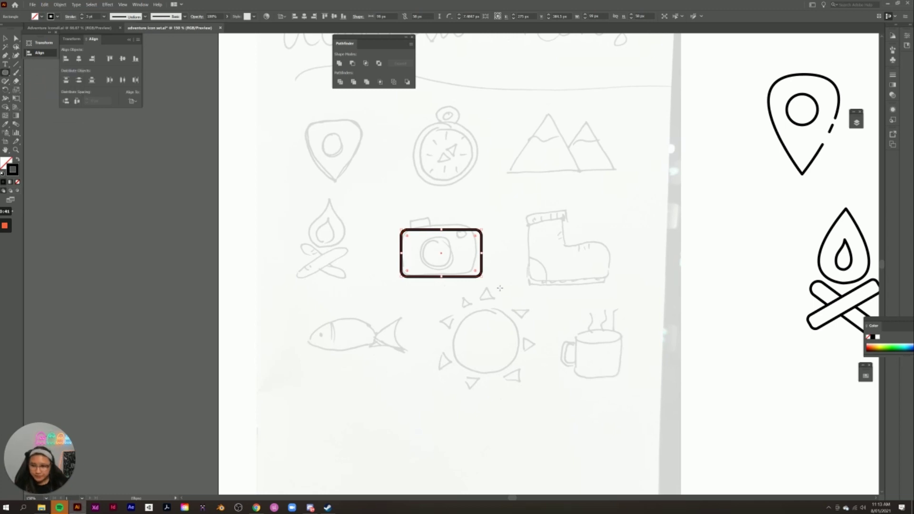
left_click(425, 239)
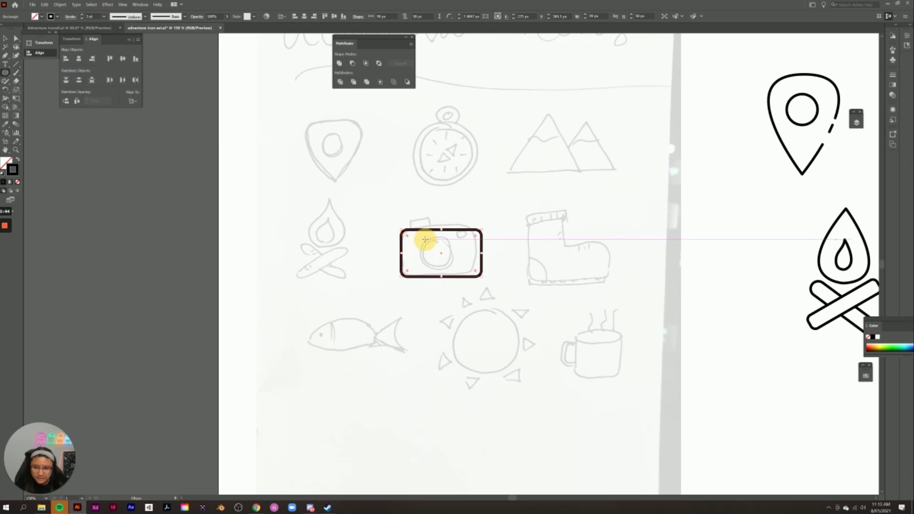
left_click_drag(424, 240, 438, 254)
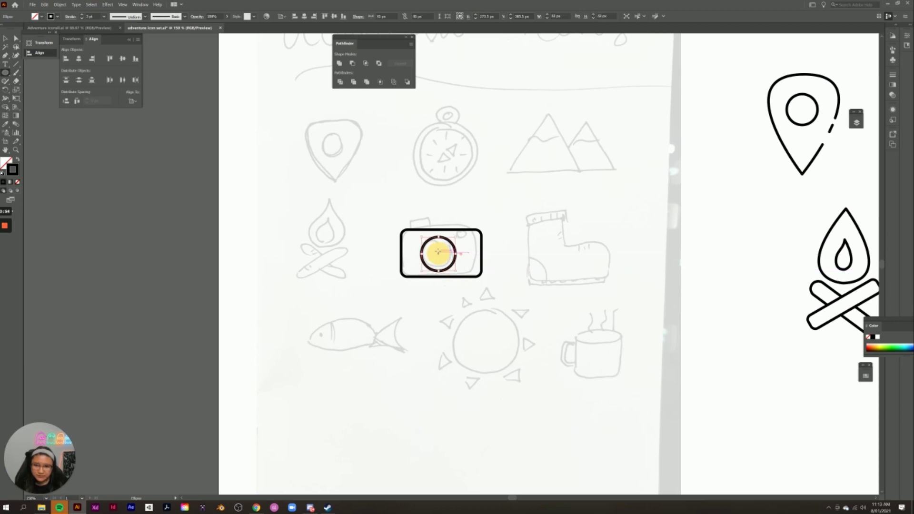
left_click(429, 245)
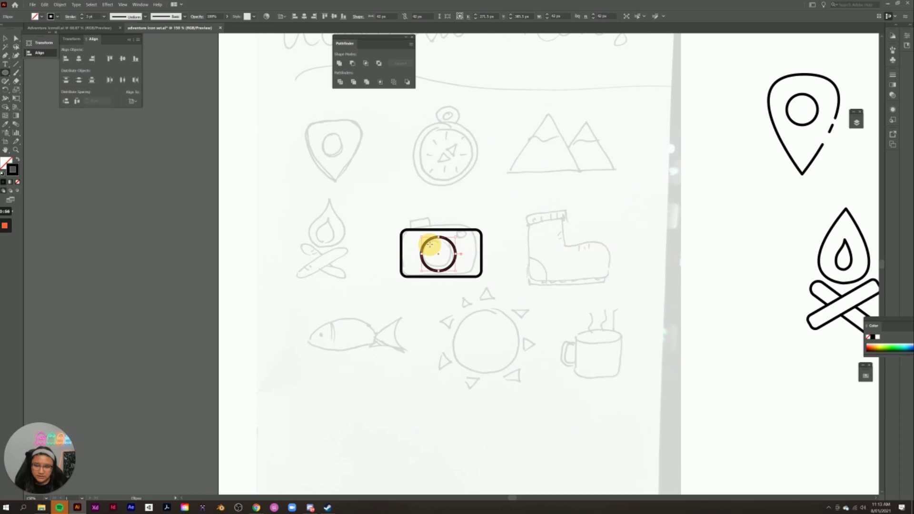
left_click_drag(430, 244, 452, 262)
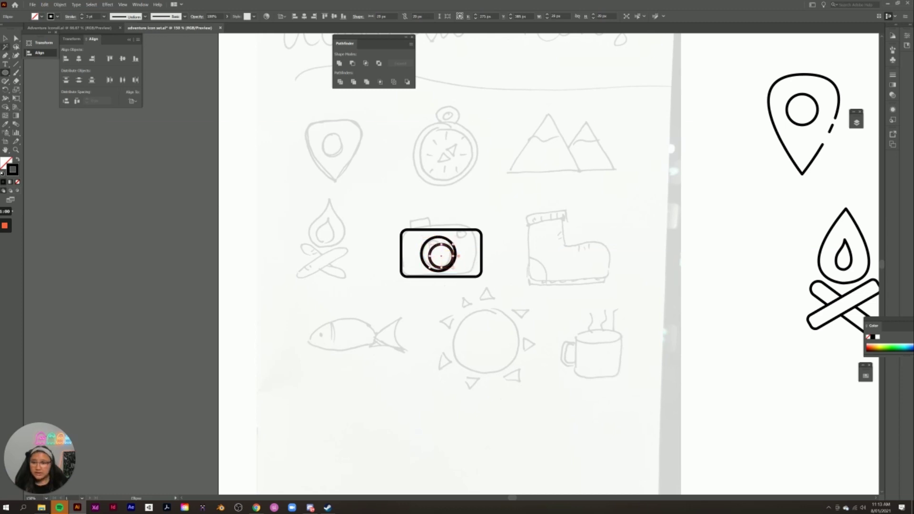
Step: Center the two lens circles on each other horizontally and vertically, and nudge them slightly within the camera body
key("v")
left_click(437, 238)
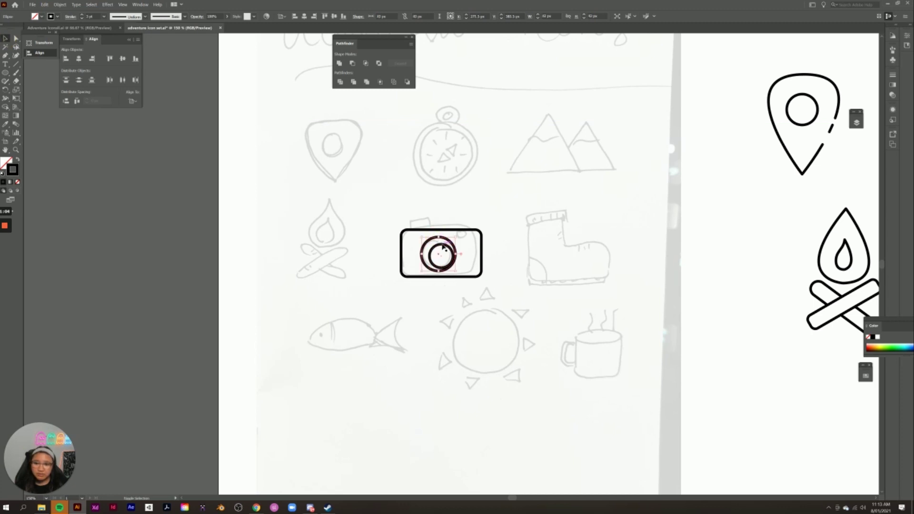
left_click(444, 246, "shift")
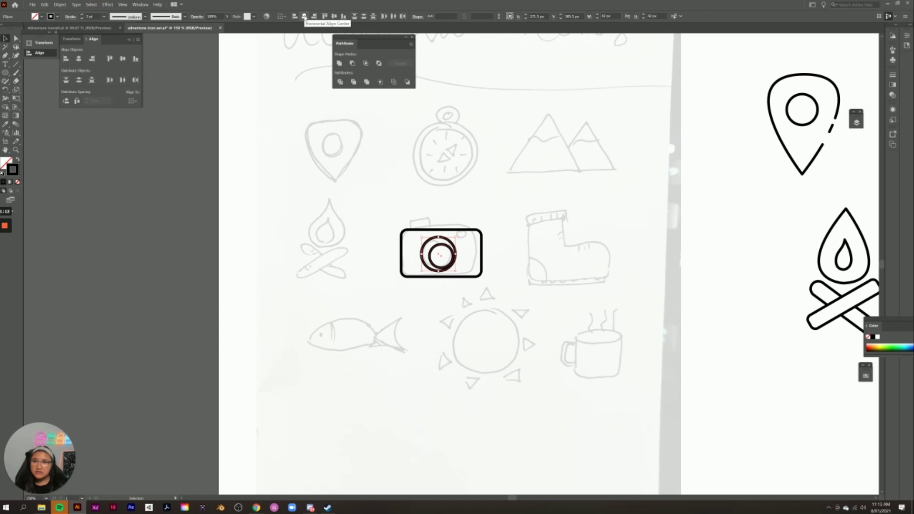
left_click(304, 17)
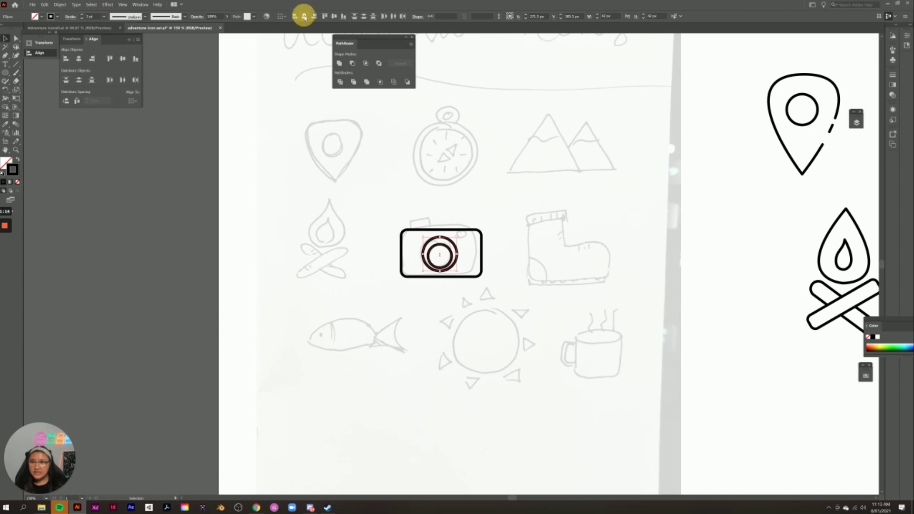
left_click(334, 17)
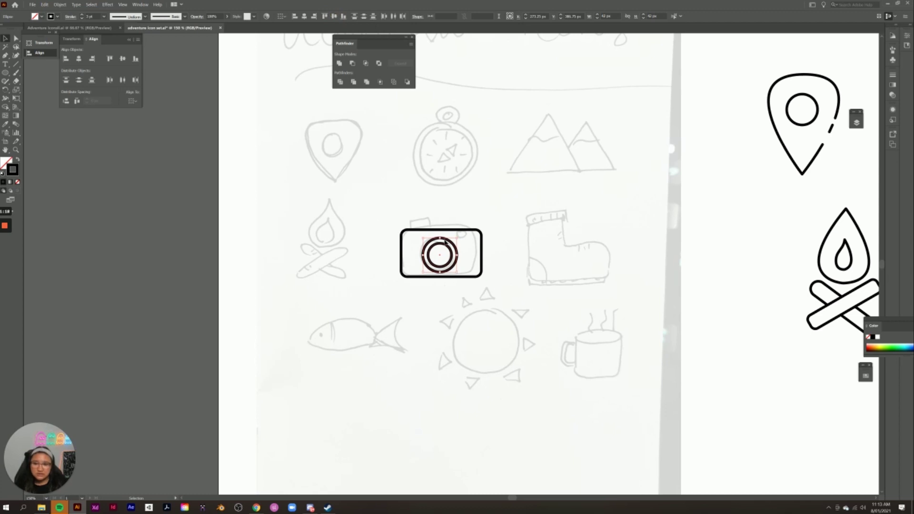
left_click_drag(440, 257, 439, 255)
left_click(315, 267)
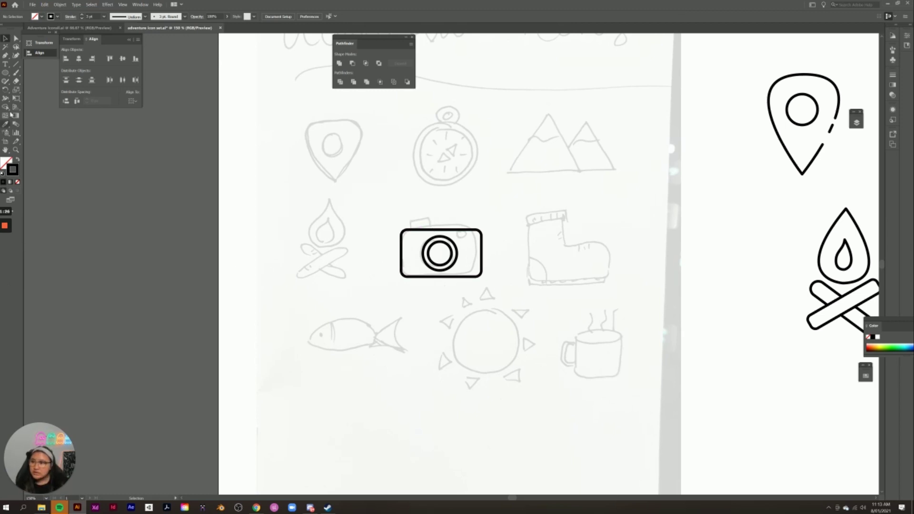
Step: Draw a small viewfinder rectangle about 27 px wide on the left part of the camera body's upper edge
left_click_drag(5, 73, 35, 74)
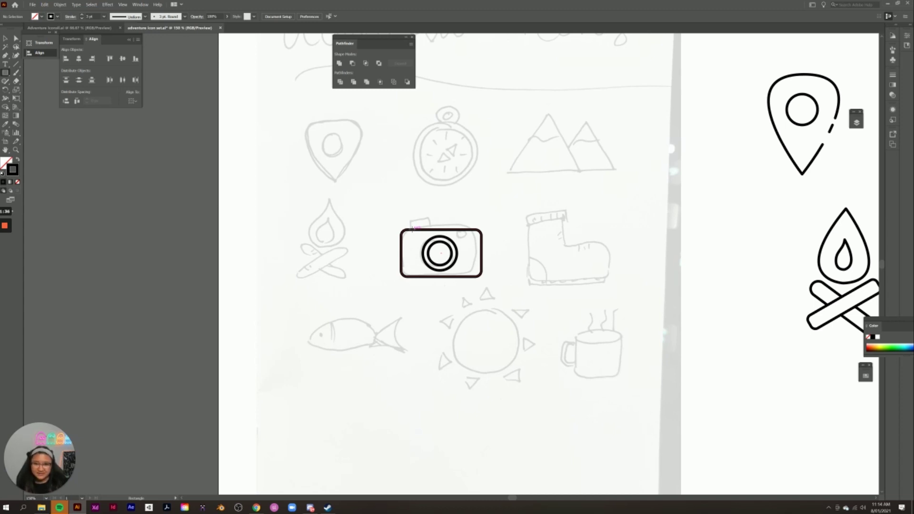
mouse_move(412, 229)
left_mouse_down()
mouse_move(409, 219)
mouse_move(435, 217)
mouse_move(423, 220)
left_mouse_up()
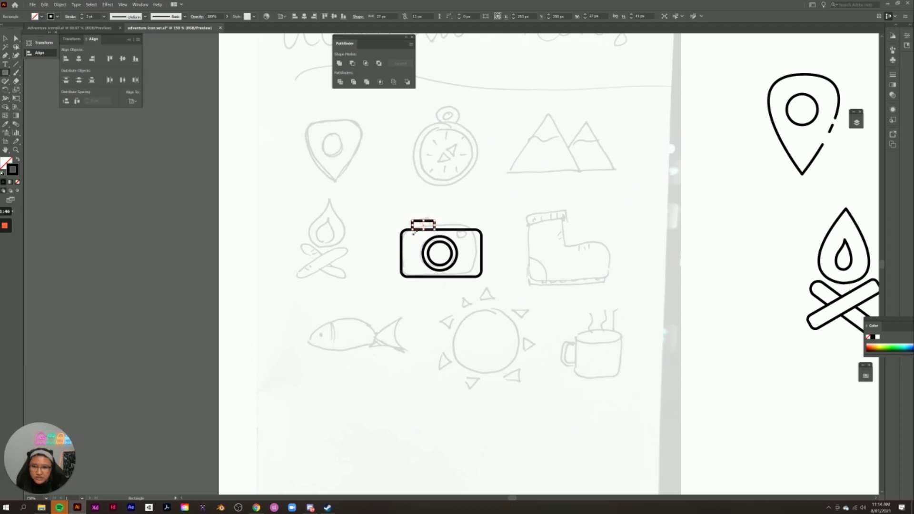
left_click(409, 232, "shift")
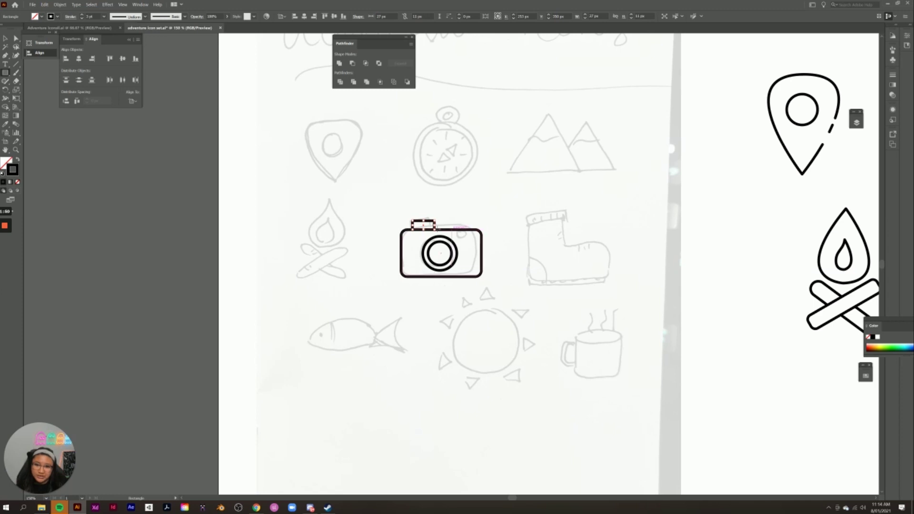
key("v")
left_click(332, 323)
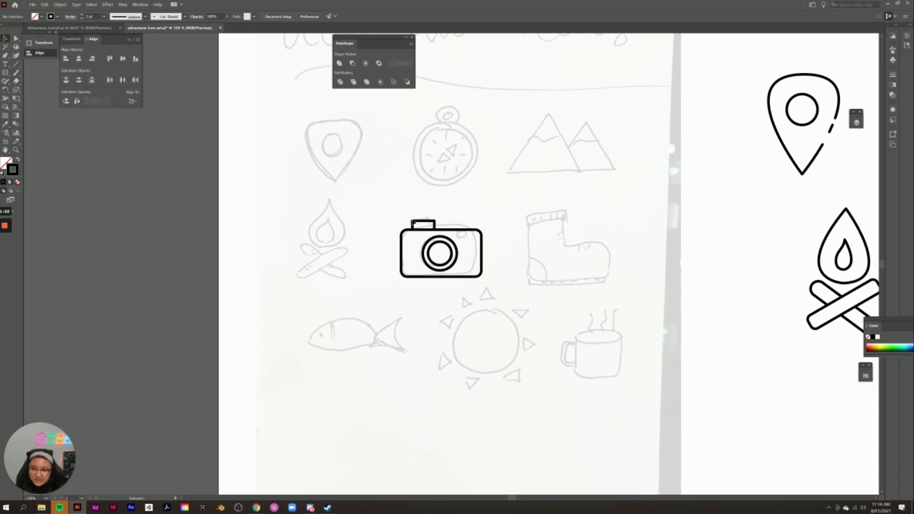
Step: Draw a small circle about 9 px wide inside the camera body's upper right corner
key("ctrl+equal")
key("ctrl+equal")
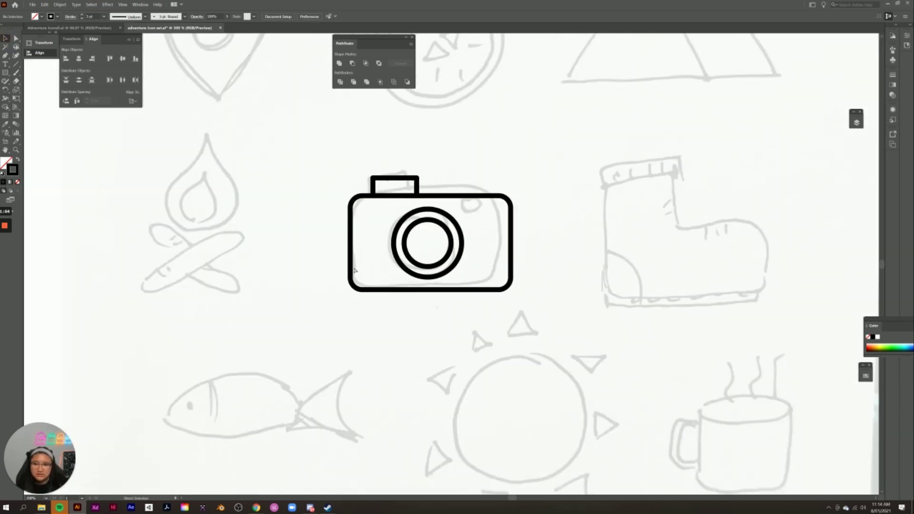
key("ctrl+equal")
scroll(362, 264, "up", 3)
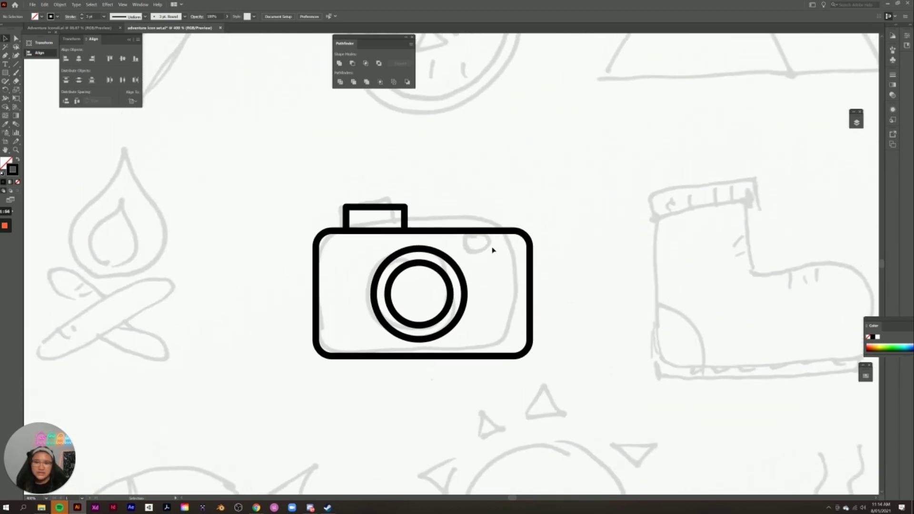
left_click_drag(6, 72, 25, 90)
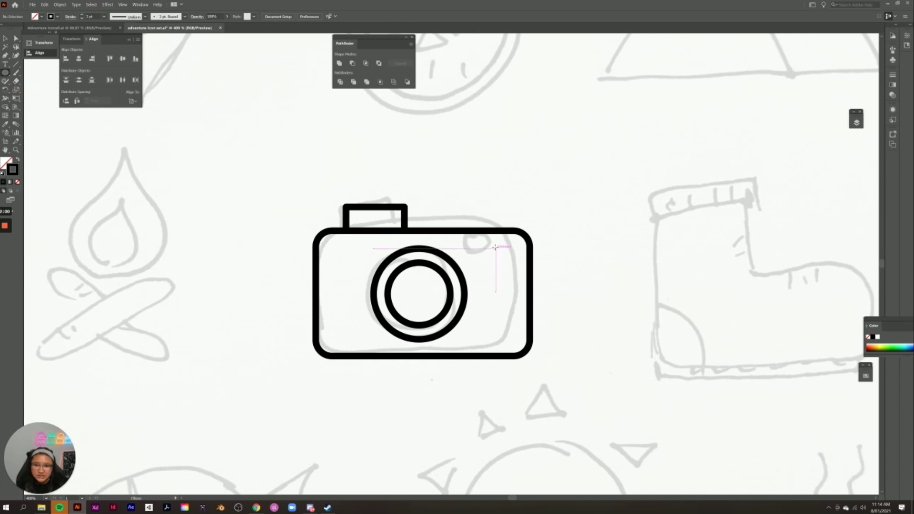
left_click_drag(485, 243, 508, 265)
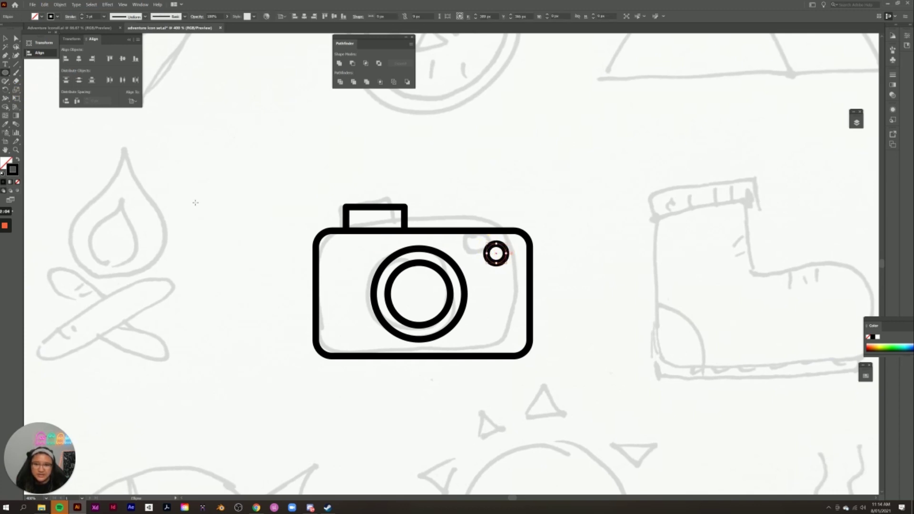
left_click(5, 38)
left_click(298, 408)
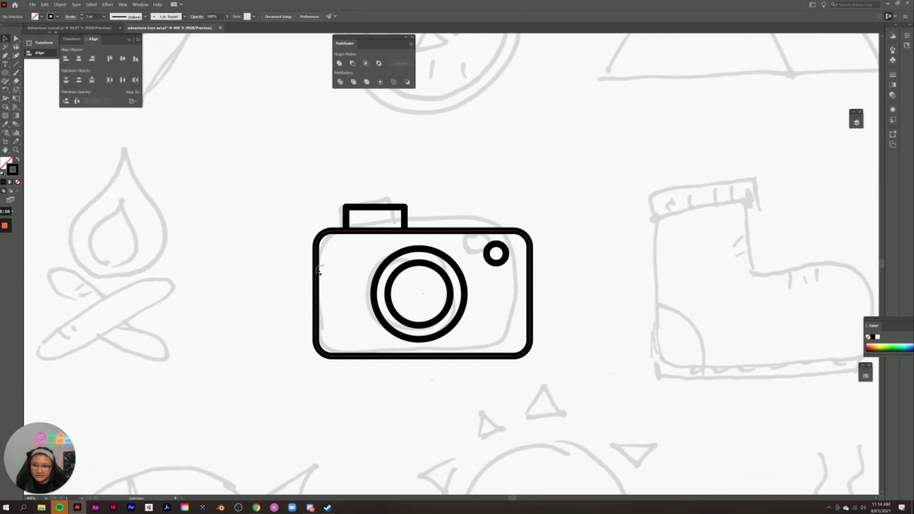
Step: Draw a rectangular band about 16 px tall across the full width of the camera body, behind the lens area
left_click(6, 73)
left_click(23, 73)
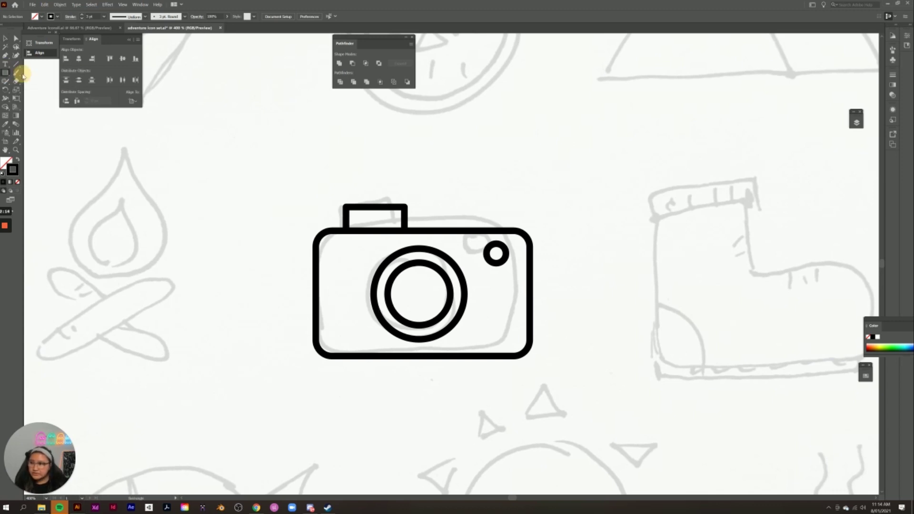
mouse_move(315, 276)
left_mouse_down()
mouse_move(326, 318)
mouse_move(529, 312)
left_mouse_up()
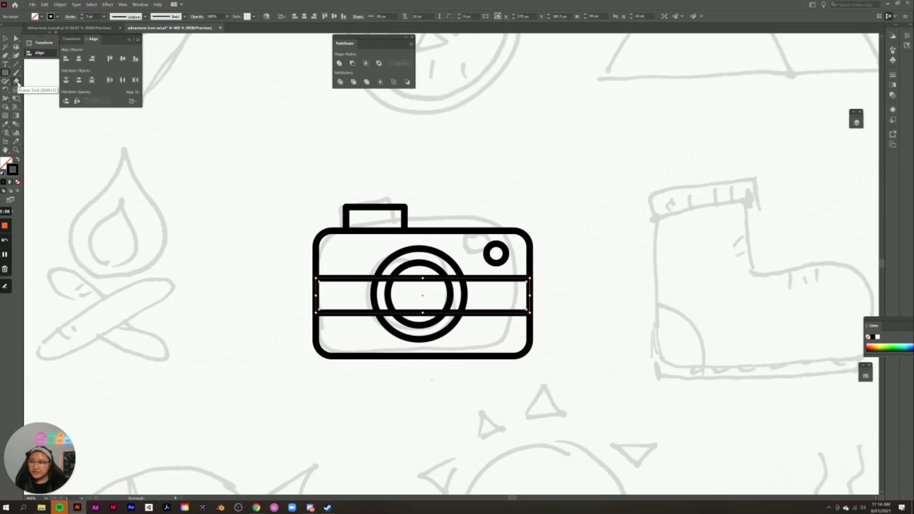
Step: Cut the band's upper edge with the Scissors tool at the outer lens circle's left side, and try to cut its lower edge there
left_click(17, 83)
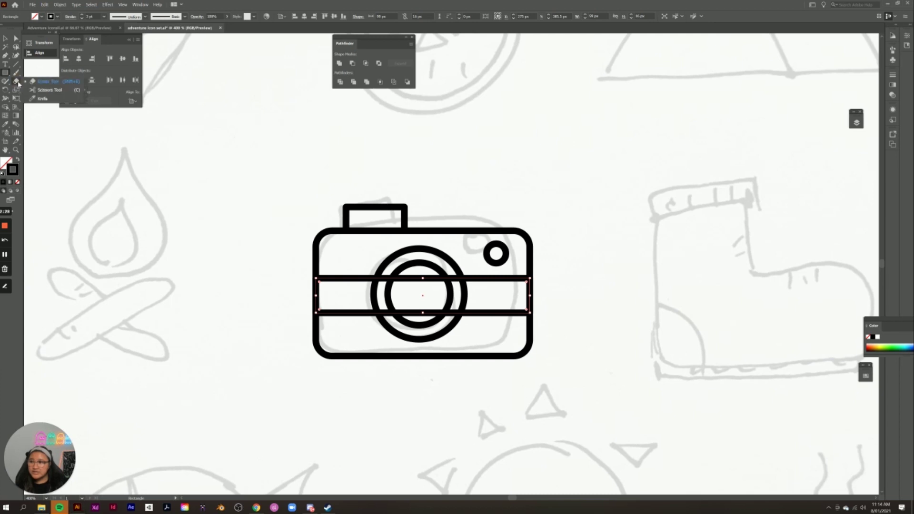
left_click(40, 91)
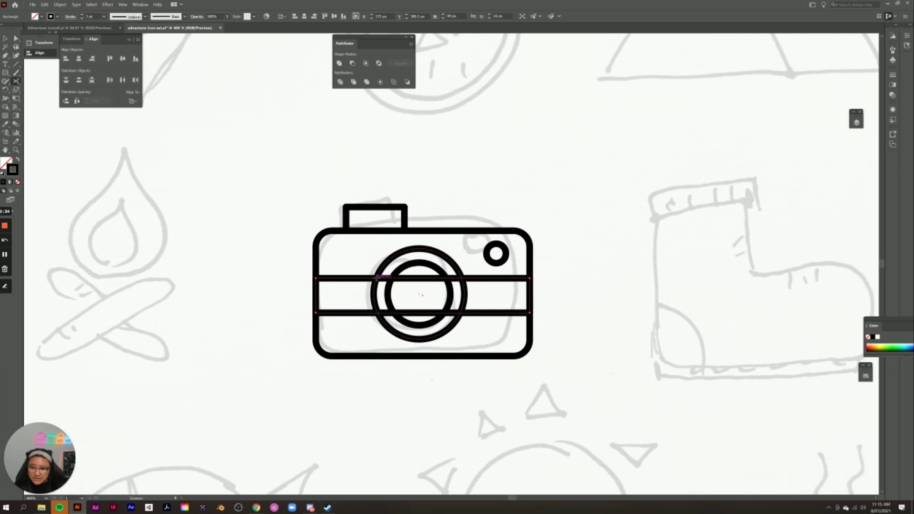
left_click(376, 276)
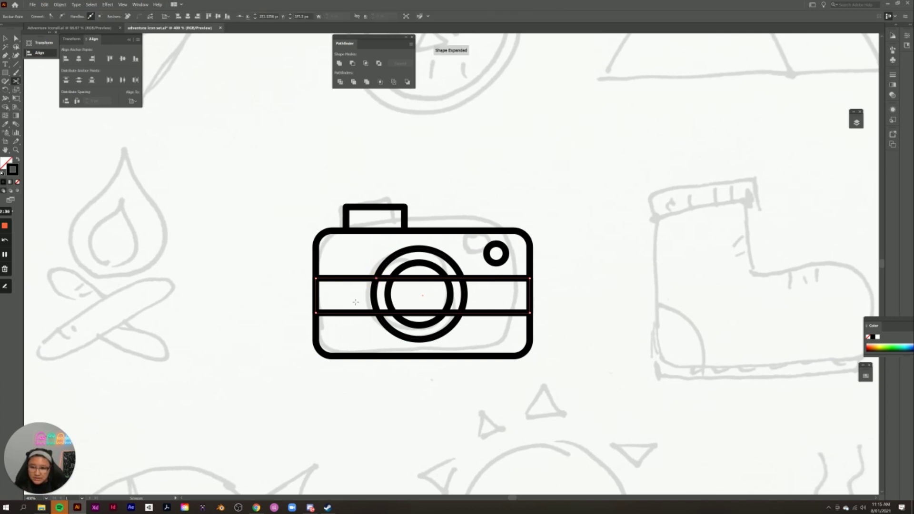
left_click(377, 313)
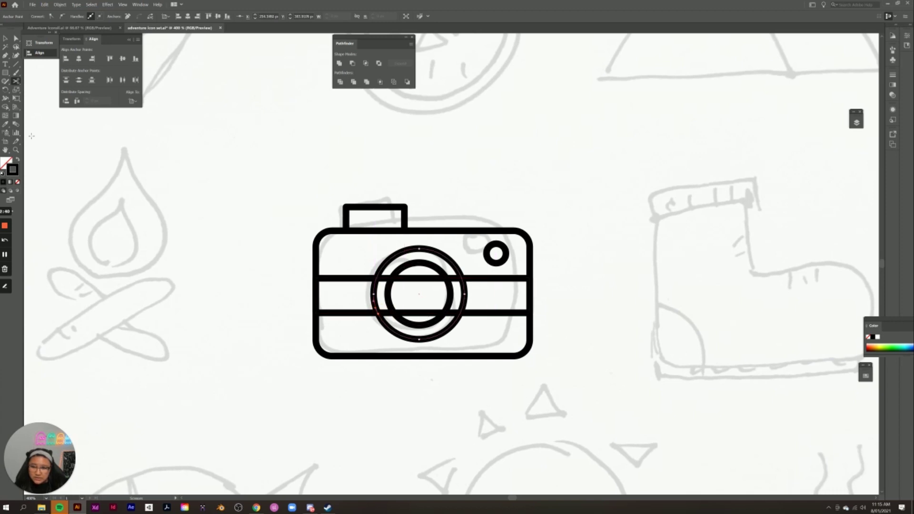
left_click(4, 39)
left_click(352, 281)
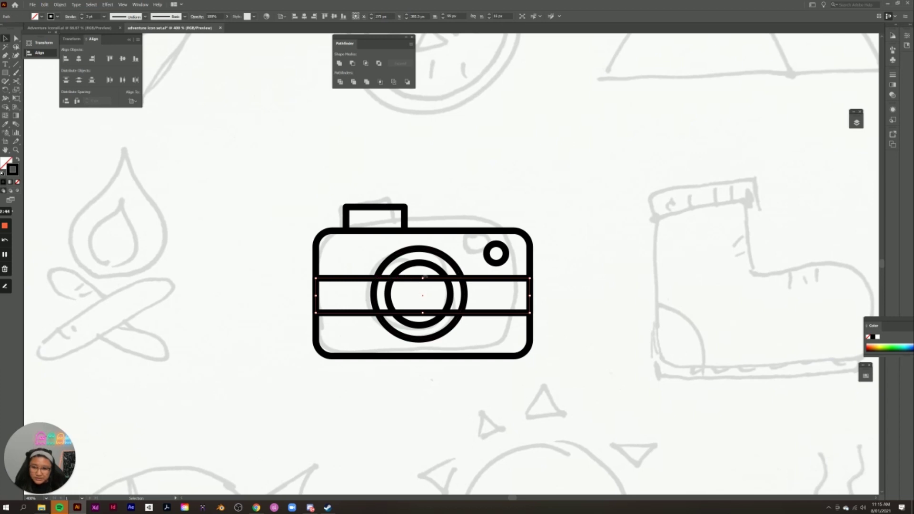
Step: Cut the band with Scissors at both right-side crossings with the outer lens circle and at the lower left crossing
left_click(16, 82)
left_click(376, 278)
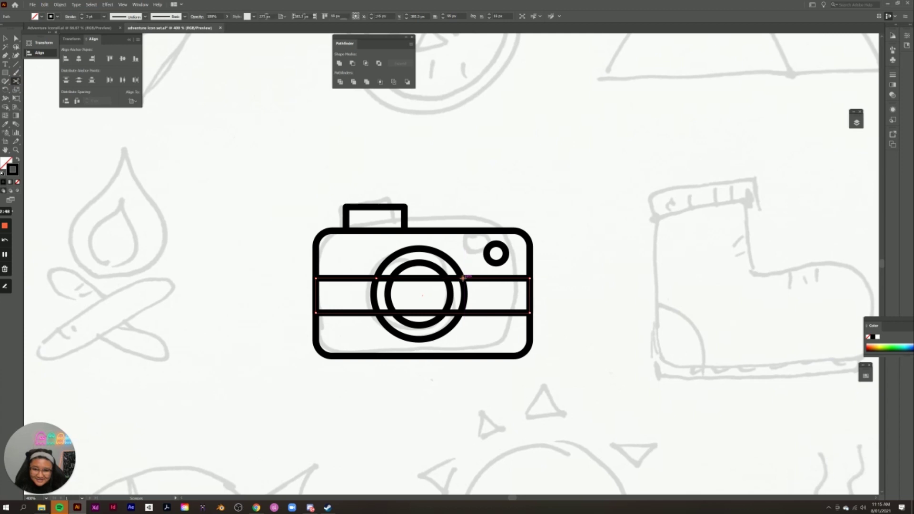
left_click(464, 278)
left_click(462, 312)
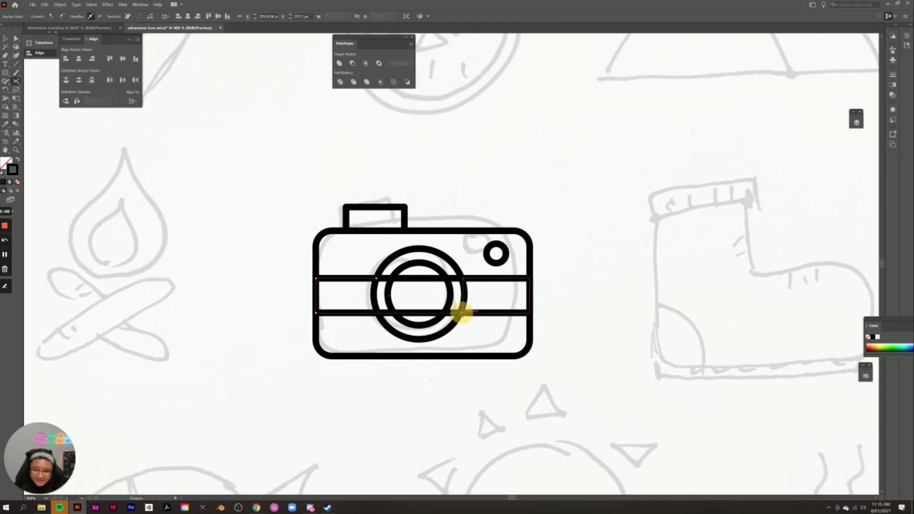
left_click(373, 312)
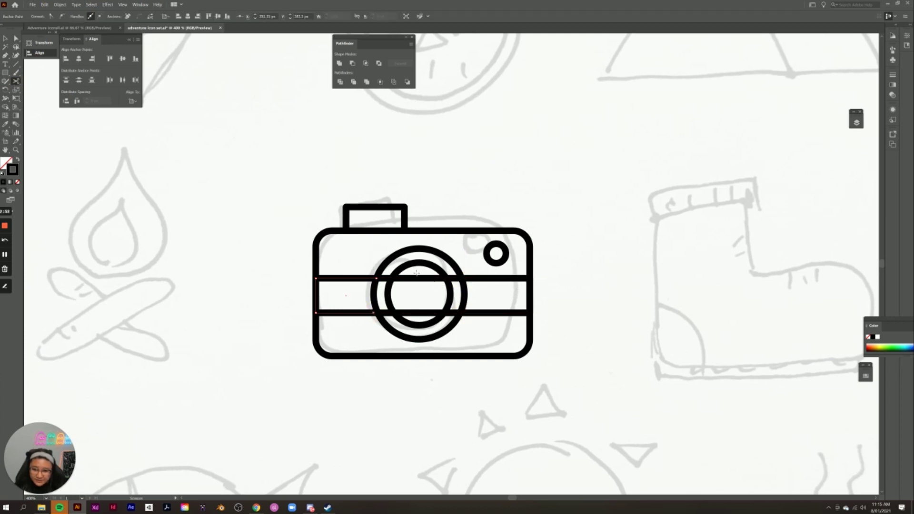
Step: Delete the cut upper and lower band segments crossing the camera's lens circles
left_click(5, 46)
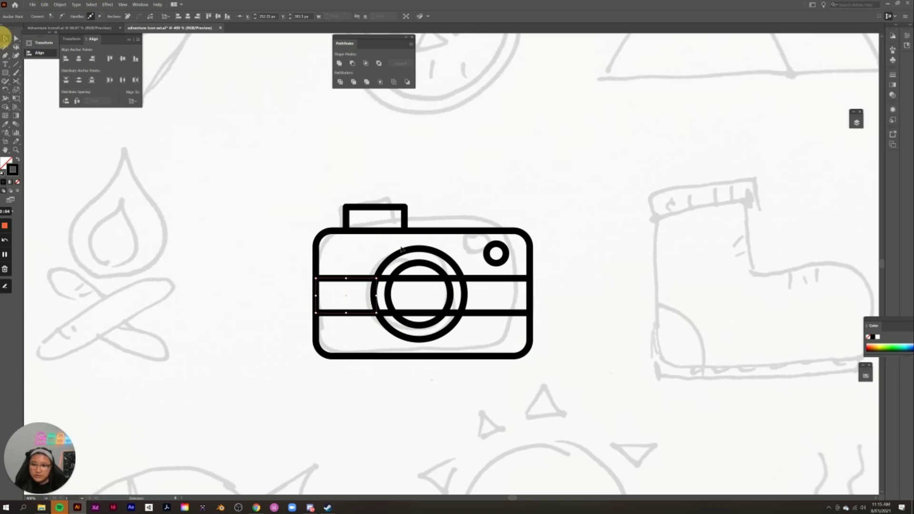
left_click(420, 278)
key("Delete")
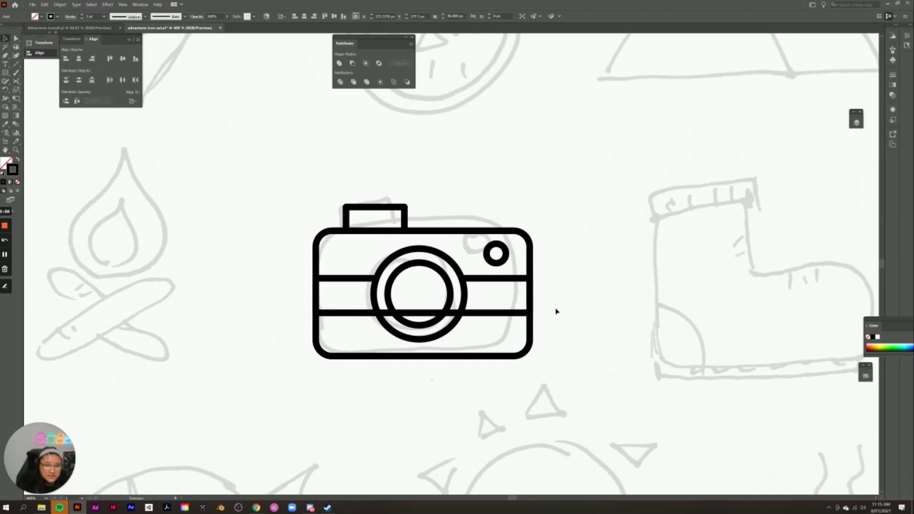
left_click(425, 314)
key("Delete")
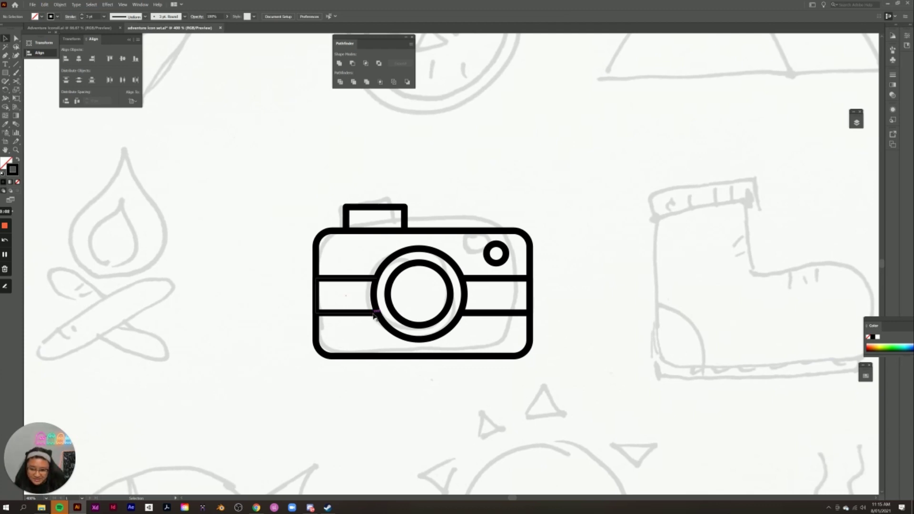
left_click(291, 318)
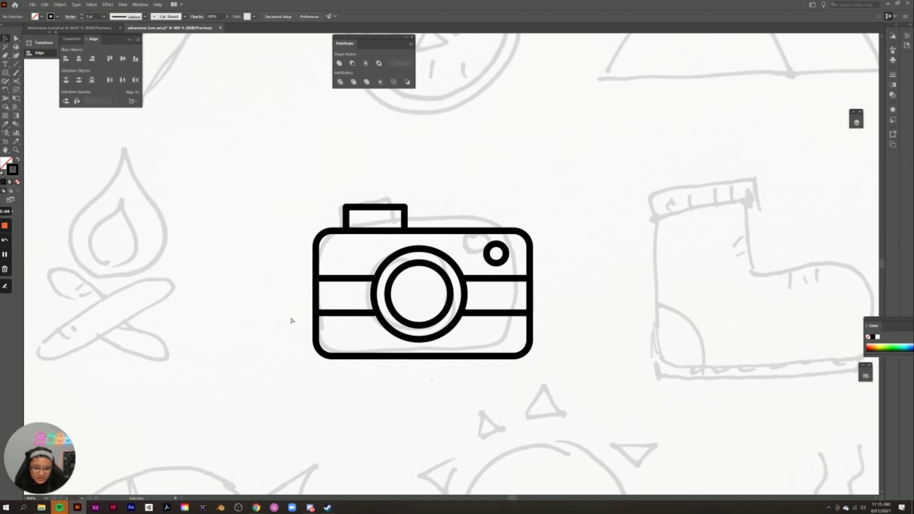
Step: Move the lower end point of the camera's left band outward to line up vertically with its upper end point at the lens
key("ctrl+plus")
key("ctrl+plus")
scroll(291, 321, "down", 3)
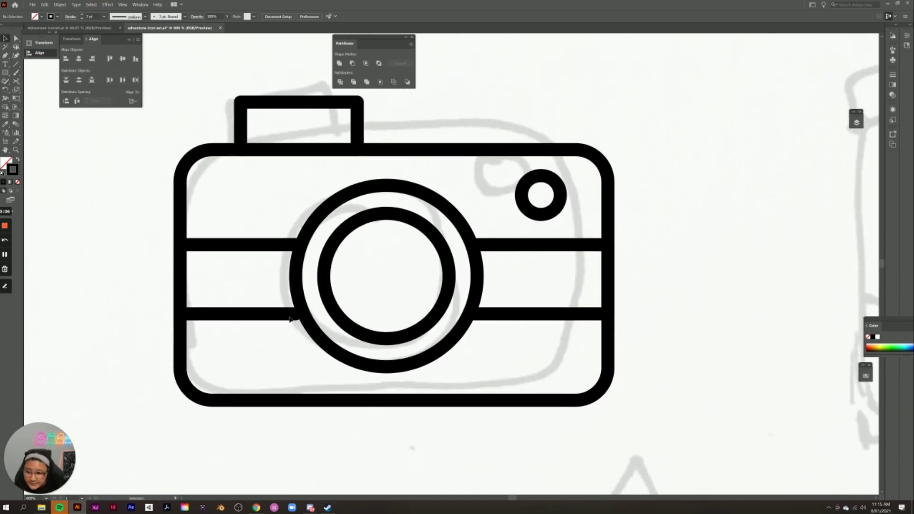
left_click(276, 295)
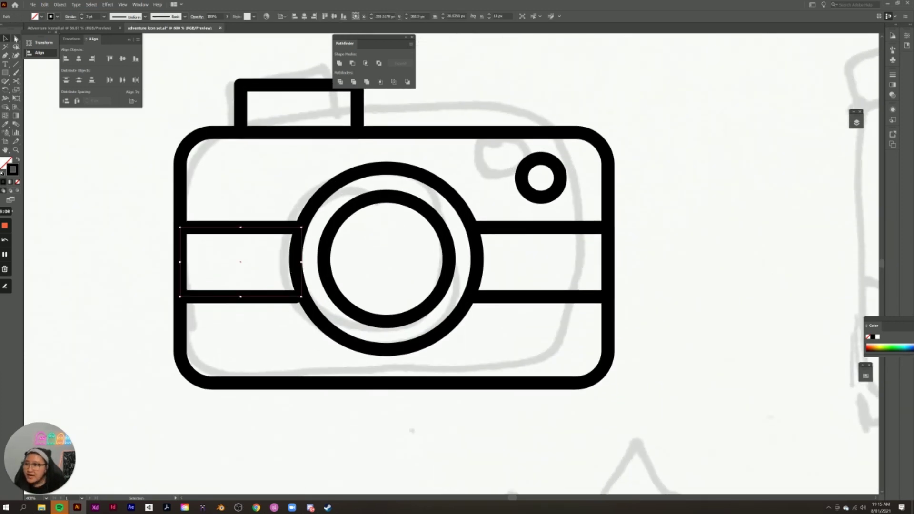
left_click(16, 38)
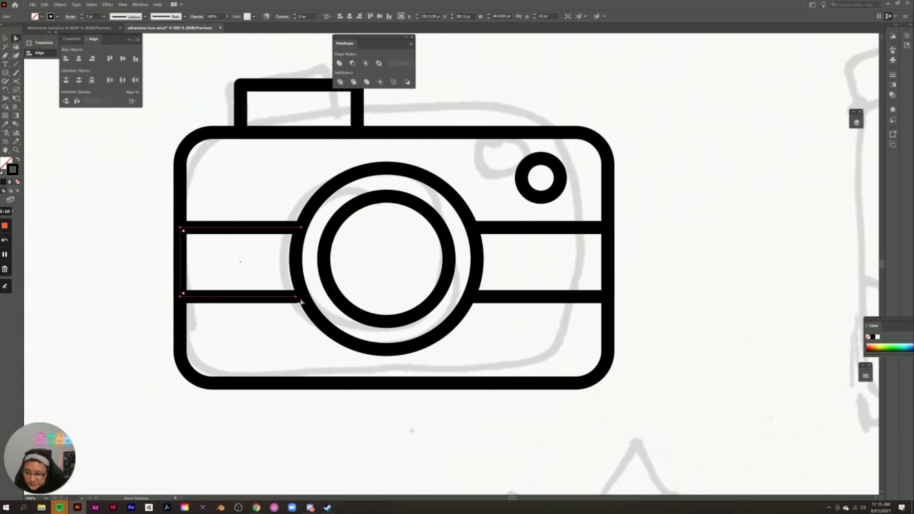
left_click(296, 297)
left_click_drag(295, 298, 302, 298)
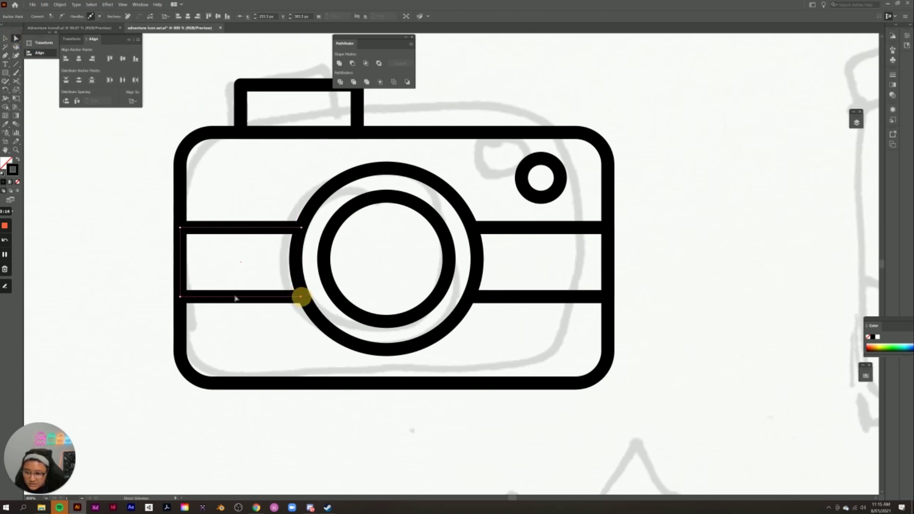
left_click(71, 289)
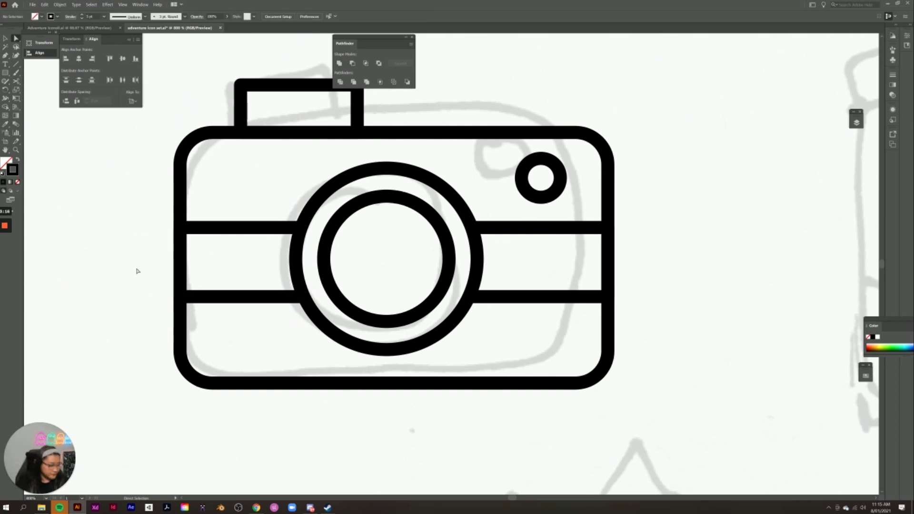
Step: Move the complete camera icon off the sketch to the right of the finished campfire icon and enlarge it slightly
key("ctrl+minus")
key("ctrl+minus")
key("ctrl+minus")
key("ctrl+minus")
key("ctrl+minus")
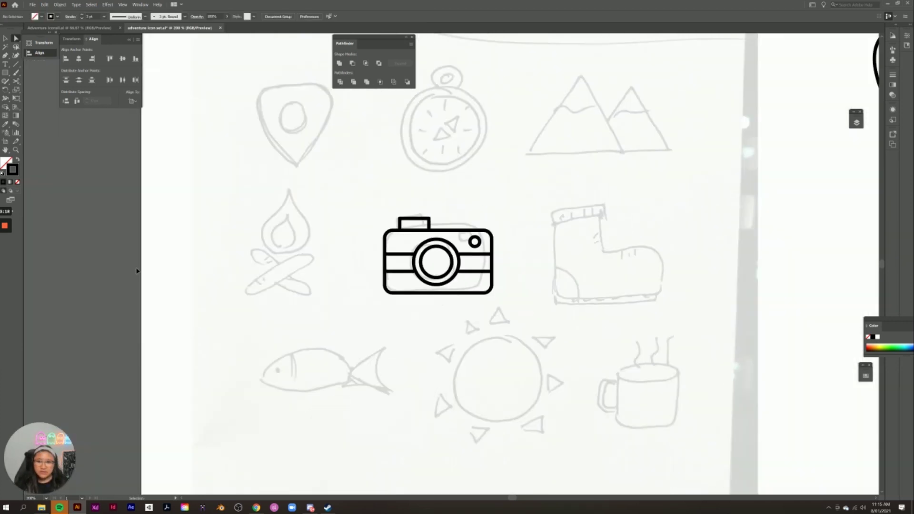
key("ctrl+minus")
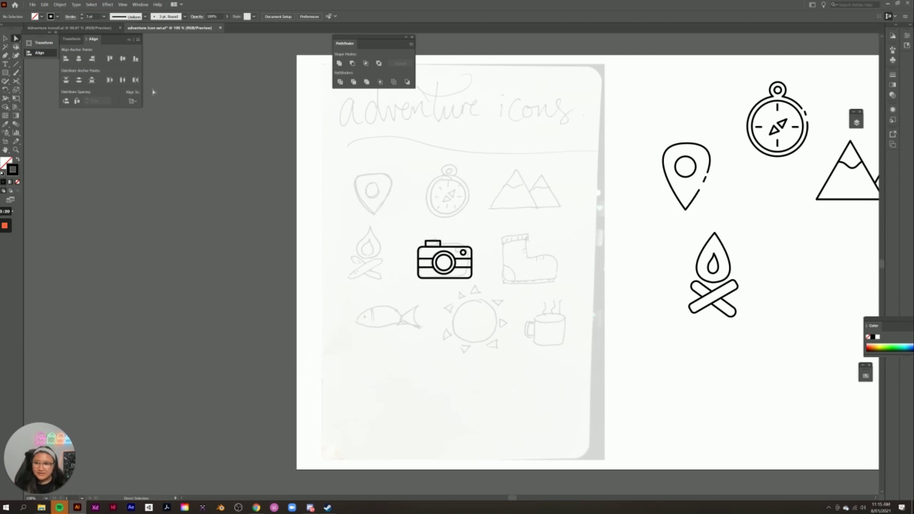
key("v")
left_click(457, 270)
left_click(472, 284)
left_click_drag(472, 284, 391, 224)
mouse_move(440, 262)
left_mouse_down()
mouse_move(811, 268)
mouse_move(802, 253)
left_mouse_up()
mouse_move(850, 278)
left_mouse_down()
mouse_move(864, 285)
mouse_move(854, 285)
left_mouse_up()
left_click(860, 306)
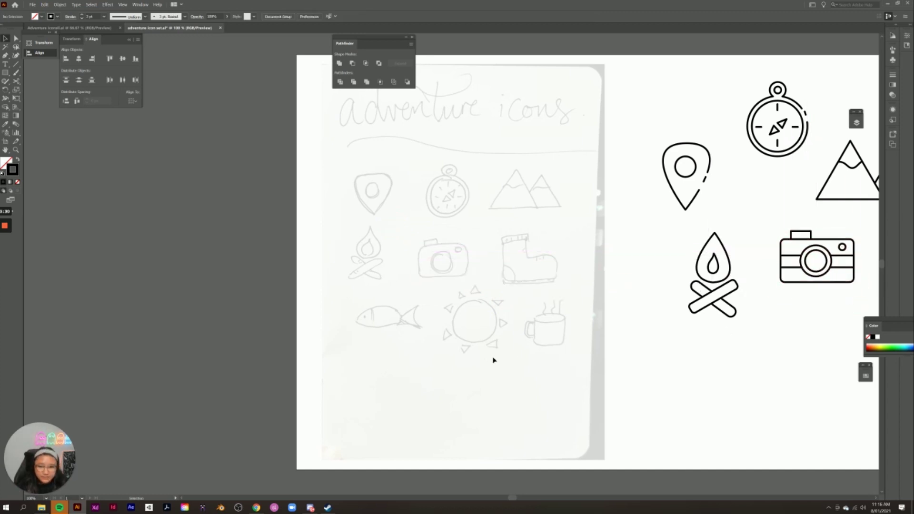
Step: Draw a rectangle about 100 px wide and 42 px tall over the foot of the sketched boot
left_click(278, 293)
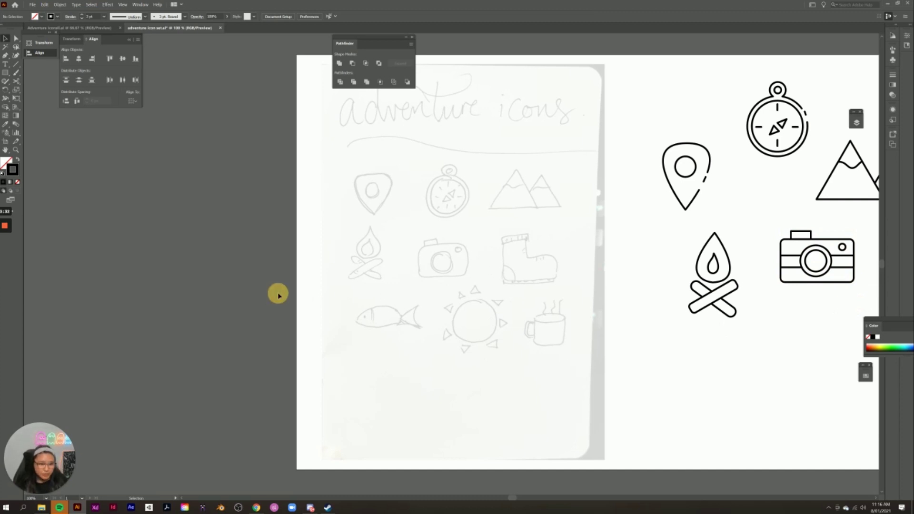
key("ctrl+plus")
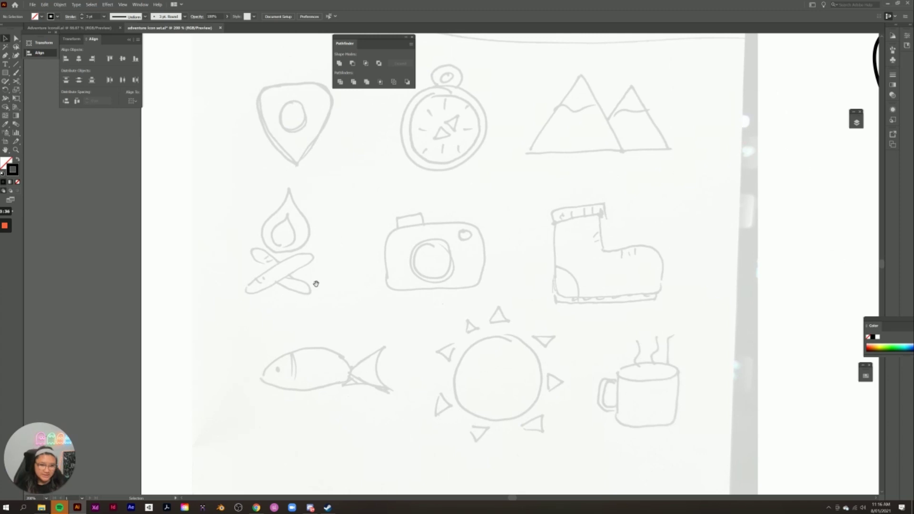
mouse_move(540, 253)
left_mouse_down()
mouse_move(267, 296)
mouse_move(347, 288)
left_mouse_up()
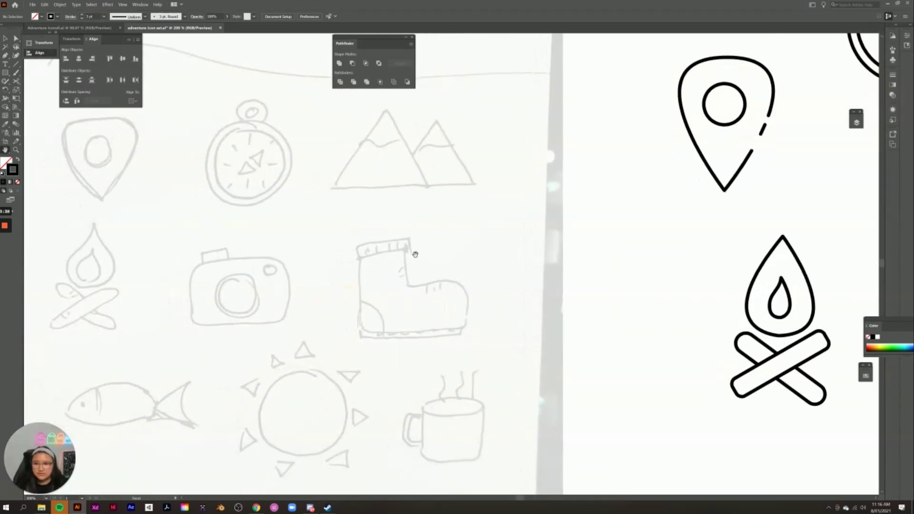
left_click_drag(248, 212, 292, 194)
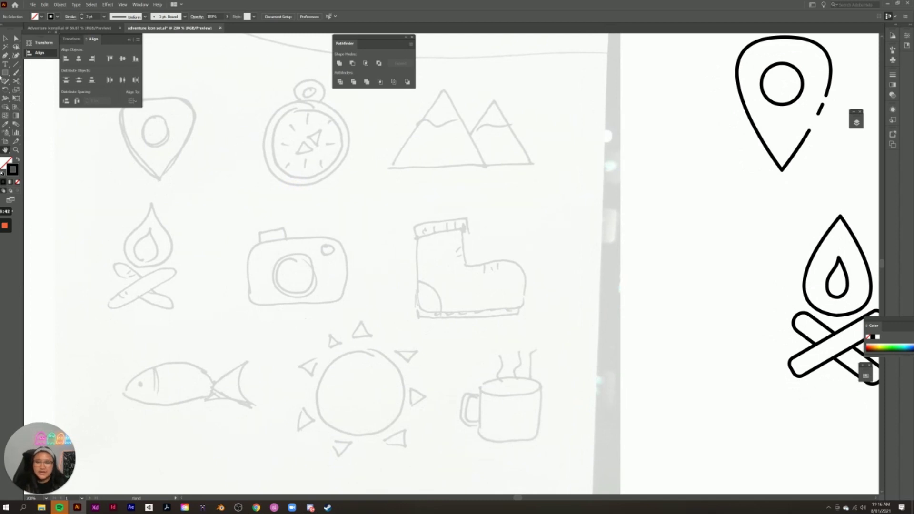
left_click(5, 73)
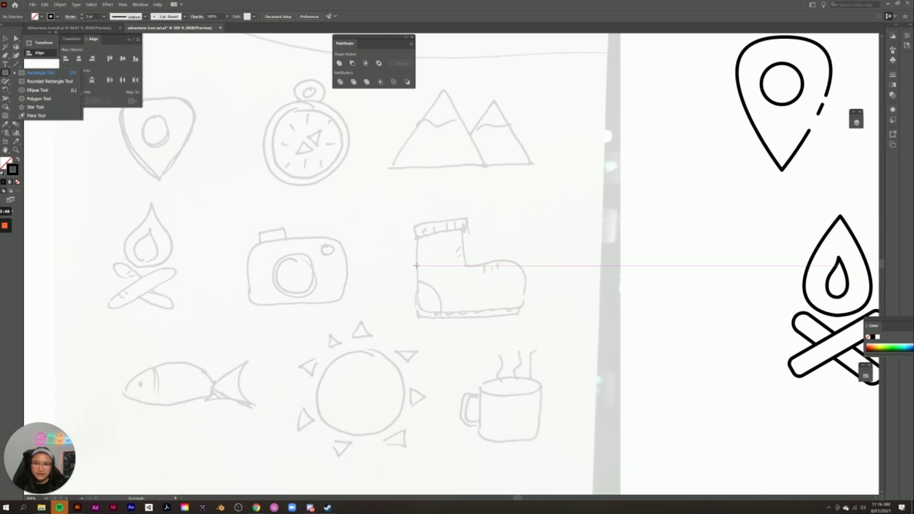
mouse_move(416, 266)
left_mouse_down()
mouse_move(520, 296)
mouse_move(526, 312)
left_mouse_up()
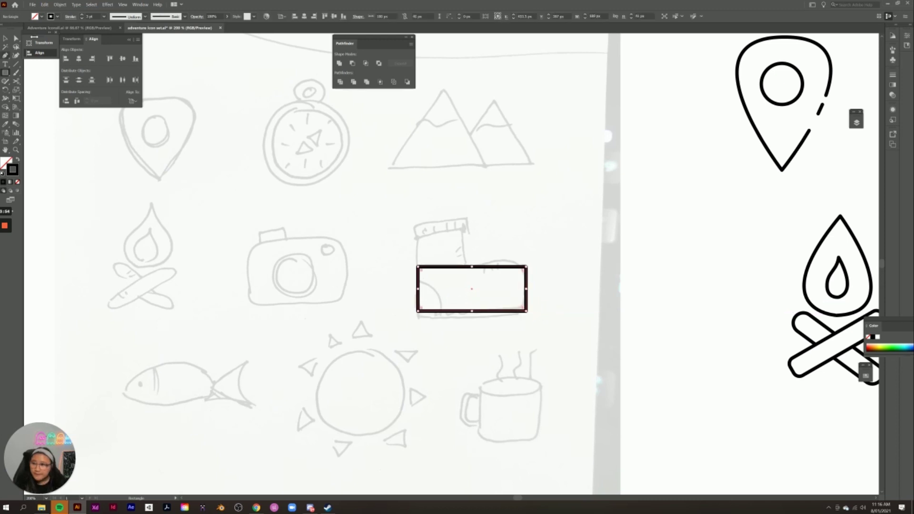
Step: Round the foot rectangle's upper toe corner with a large radius and its lower toe corner with a small one
left_click(16, 38)
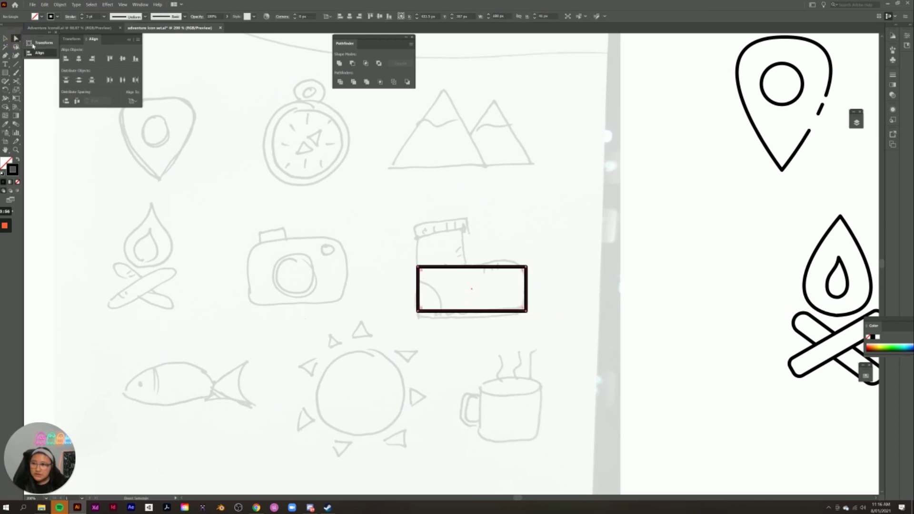
double_click(521, 269)
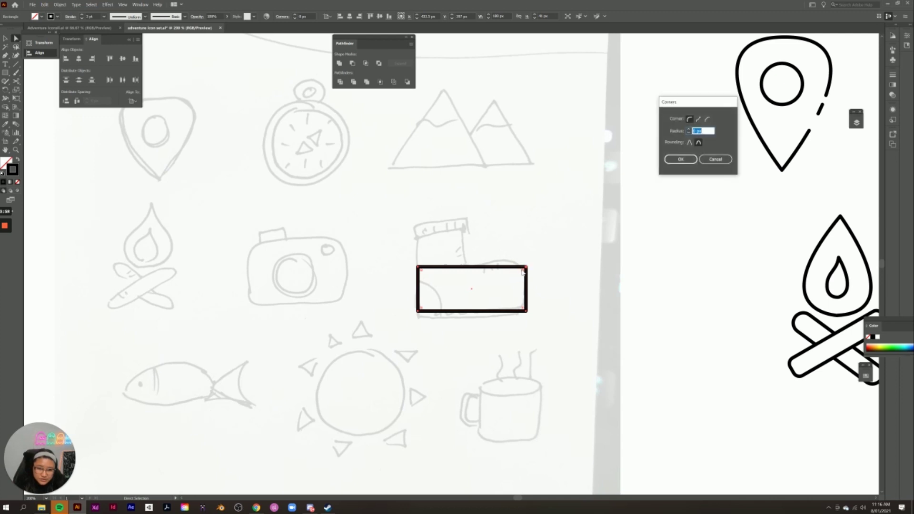
left_click(715, 158)
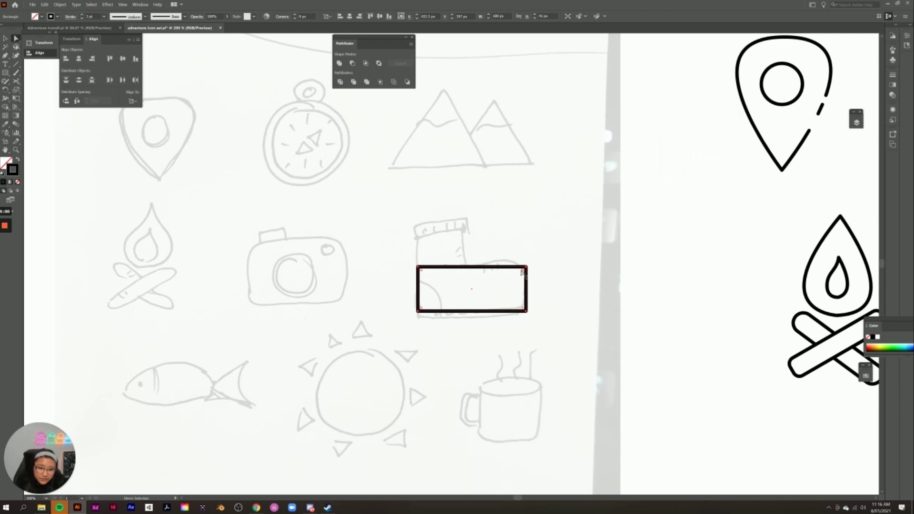
left_click_drag(521, 272, 479, 288)
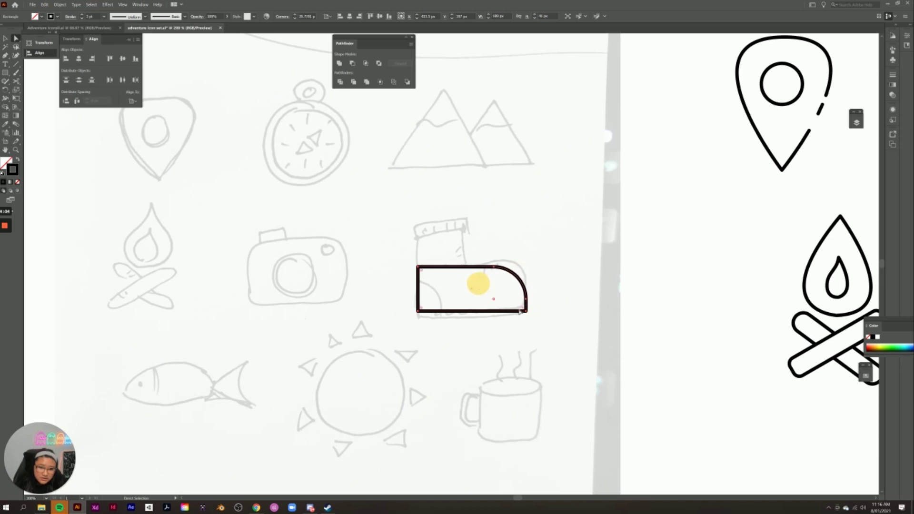
left_click_drag(525, 314, 522, 311)
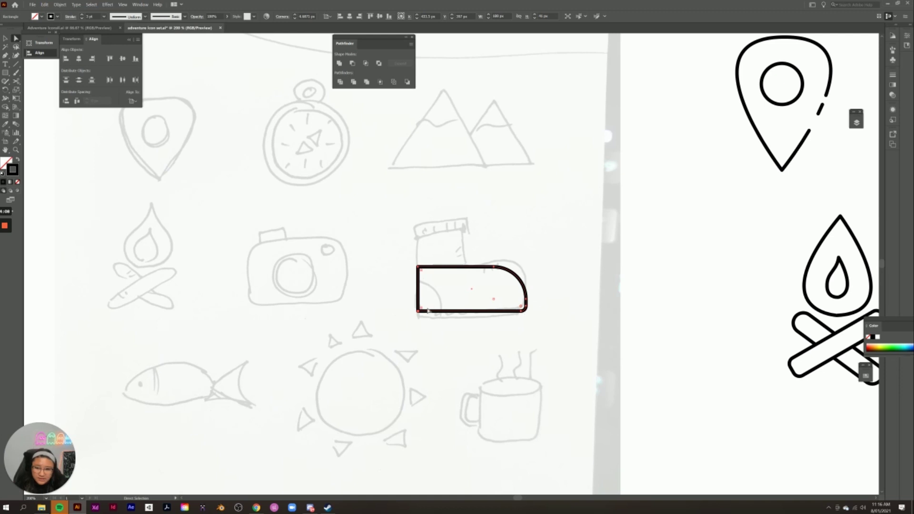
Step: Slightly round only the lower heel corner of the boot's foot shape, undoing the attempt that rounds the other corners too
left_click_drag(423, 309, 423, 309)
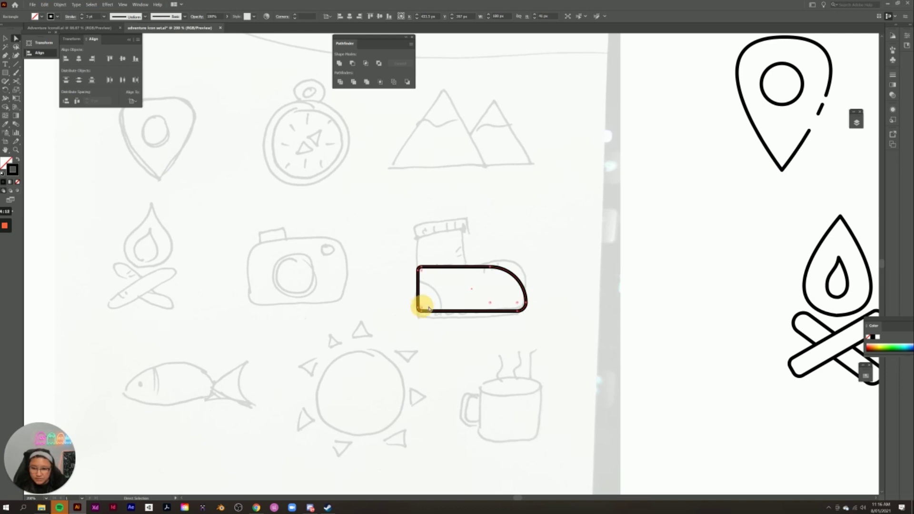
key("a")
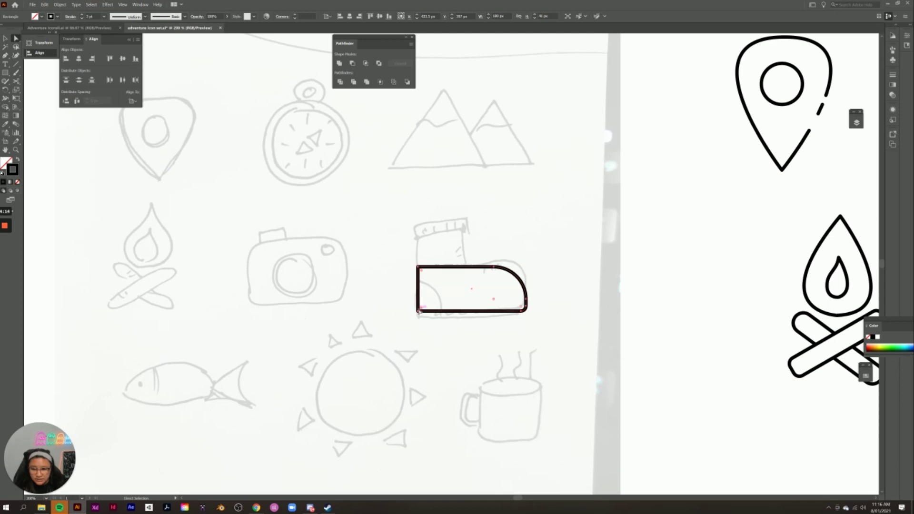
double_click(422, 310)
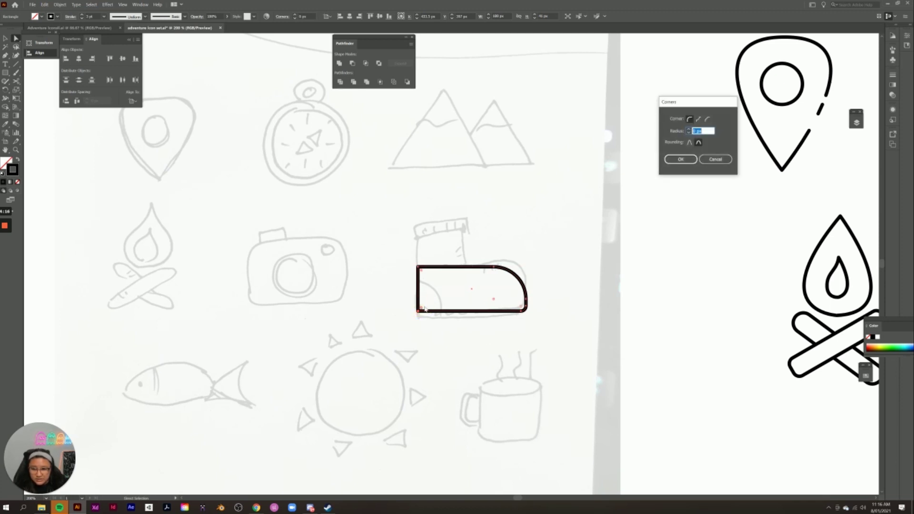
left_click(721, 158)
left_click_drag(423, 308, 422, 308)
left_click(5, 38)
left_click(326, 367)
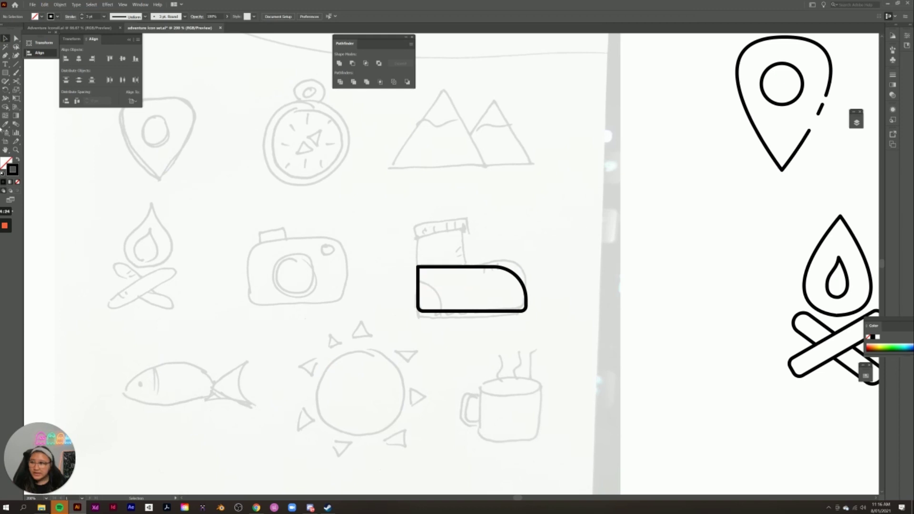
Step: Draw a rectangle about 45 px wide and 53 px tall for the boot's shaft, flush with the heel and overlapping the foot
left_click(5, 72)
left_click_drag(418, 223, 466, 281)
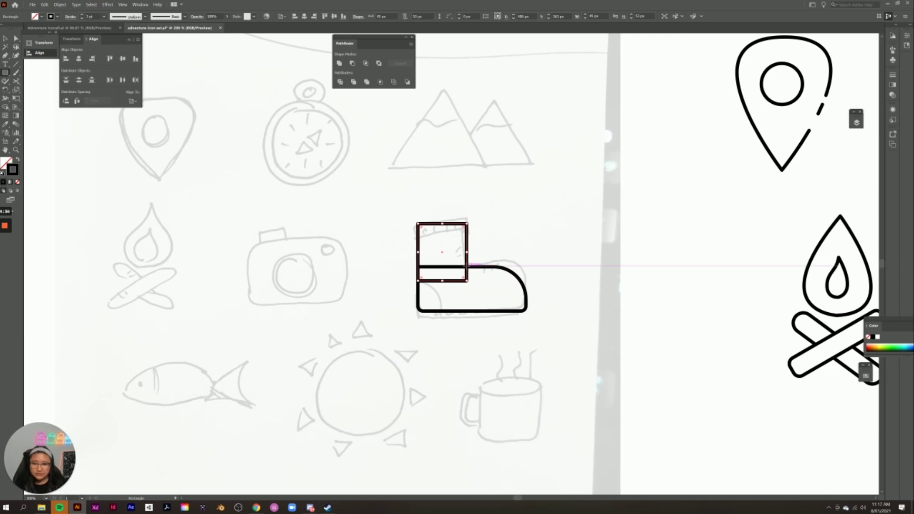
key("v")
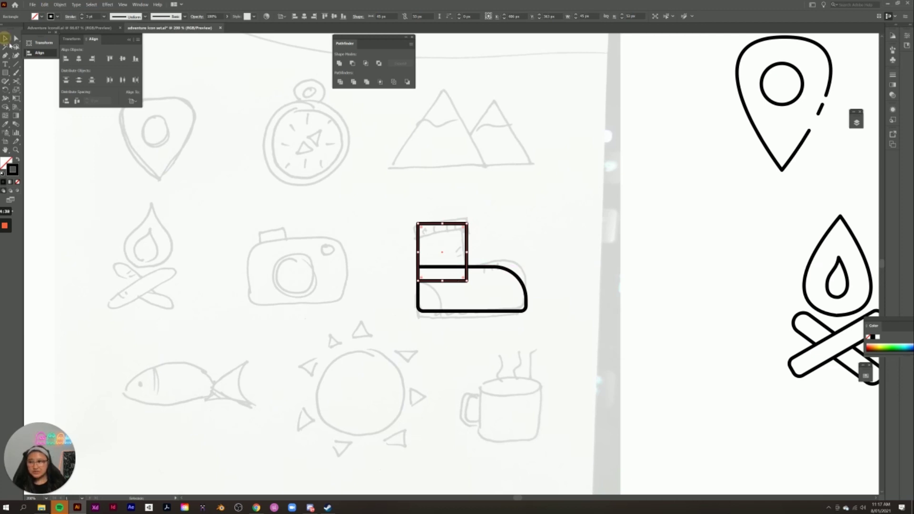
left_click(545, 286)
Step: Unite the boot's shaft rectangle and foot shape into a single outline with Pathfinder
left_click_drag(544, 333, 378, 206)
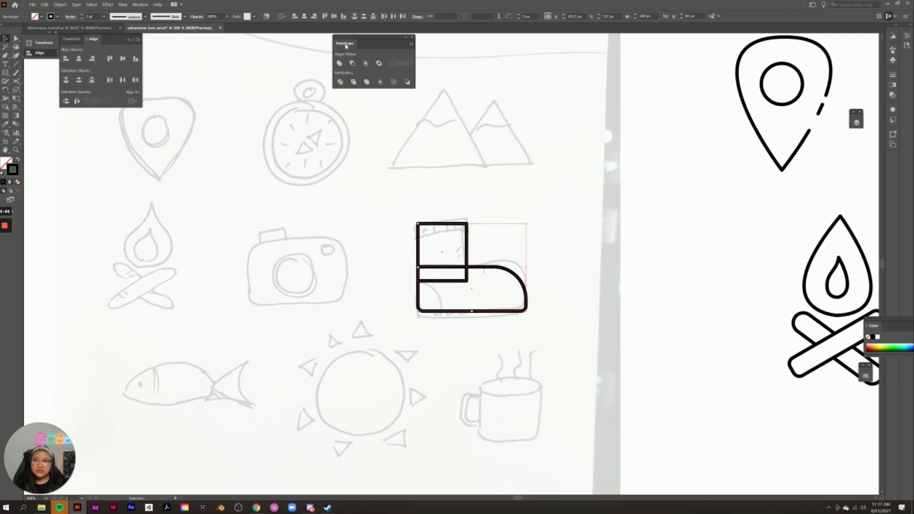
left_click_drag(352, 43, 434, 145)
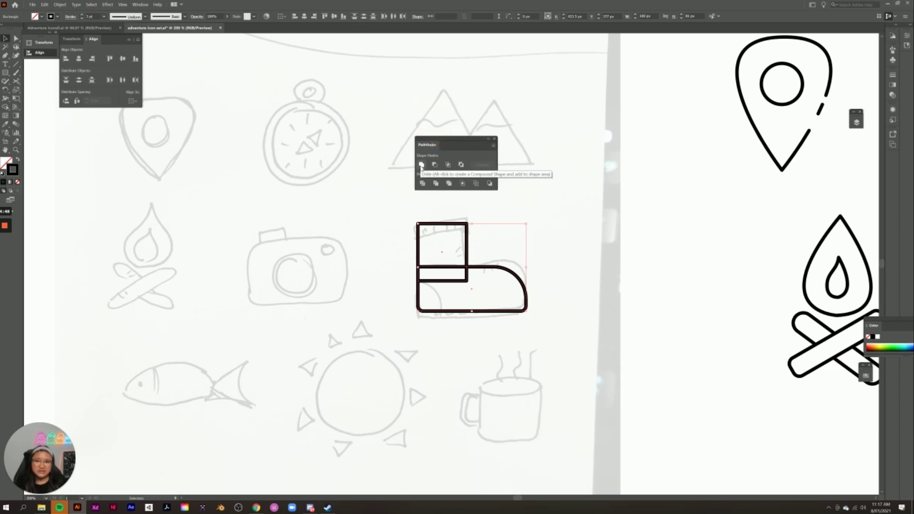
left_click(421, 165)
left_click(406, 227)
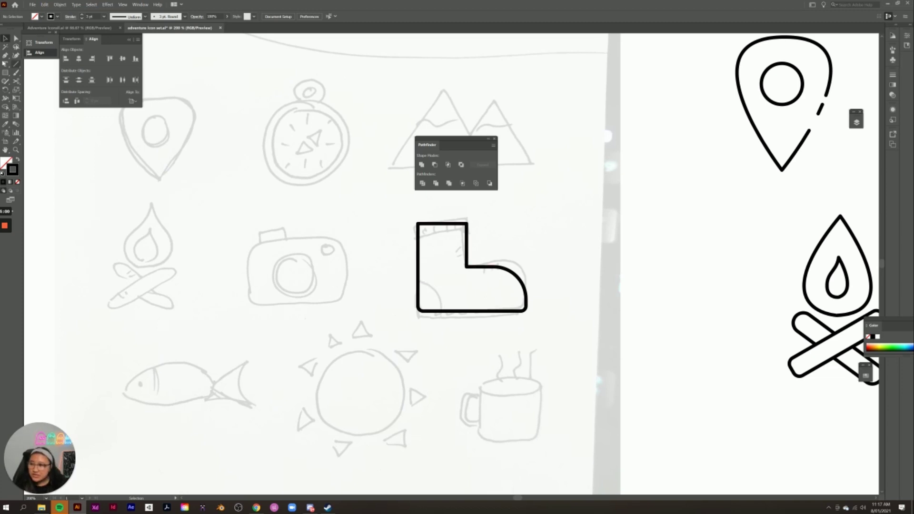
Step: Draw a curved Pen path over the sketched heel patch, from outside the boot's back edge to below its sole
left_click(5, 56)
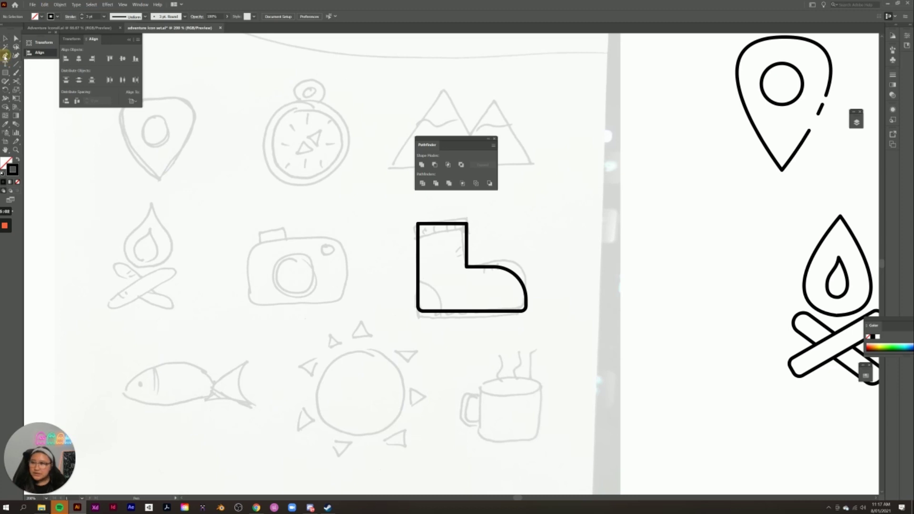
left_click(408, 281)
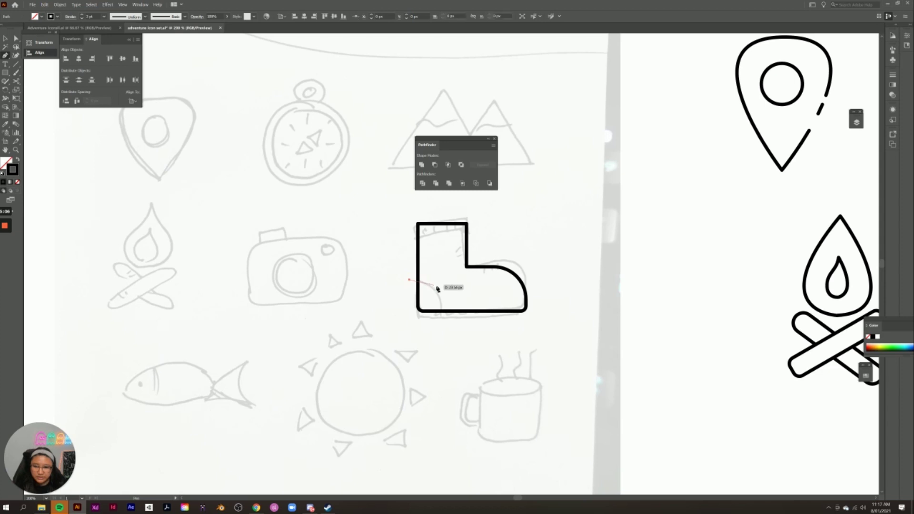
left_click(442, 324)
left_click_drag(442, 324, 439, 374)
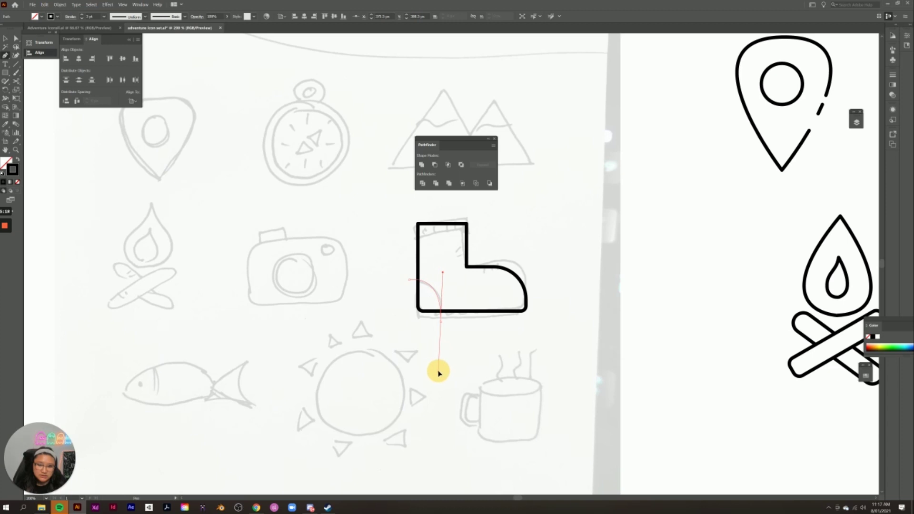
Step: Finish the curved heel-patch path with a smooth end point just below the boot's sole and deselect it
left_click_drag(438, 371, 439, 370)
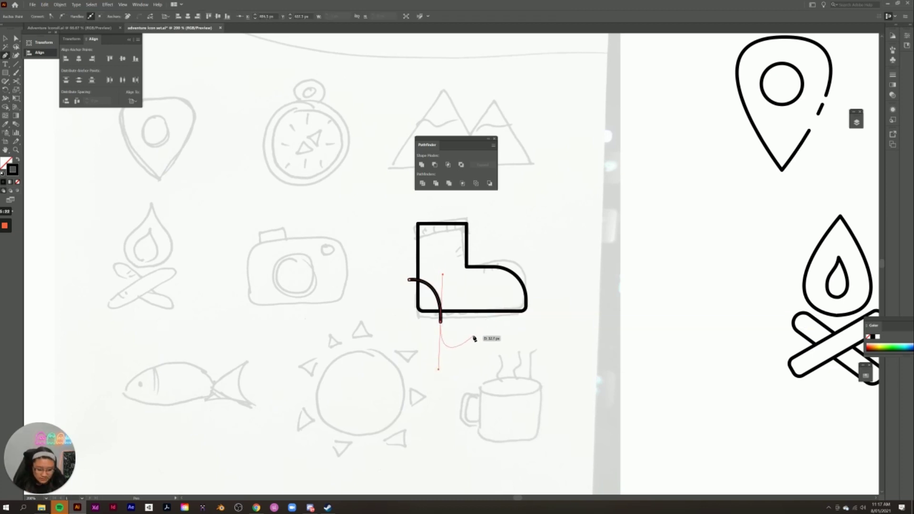
key("ctrl")
left_click(473, 337, "ctrl")
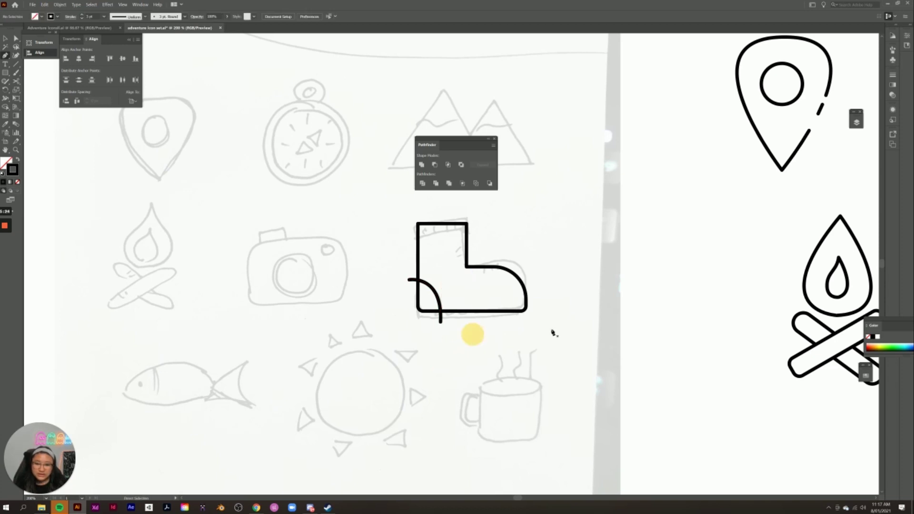
Step: Cut the heel curve with the Scissors tool where it crosses the boot's back edge and sole, and delete both overhanging ends
left_click(7, 37)
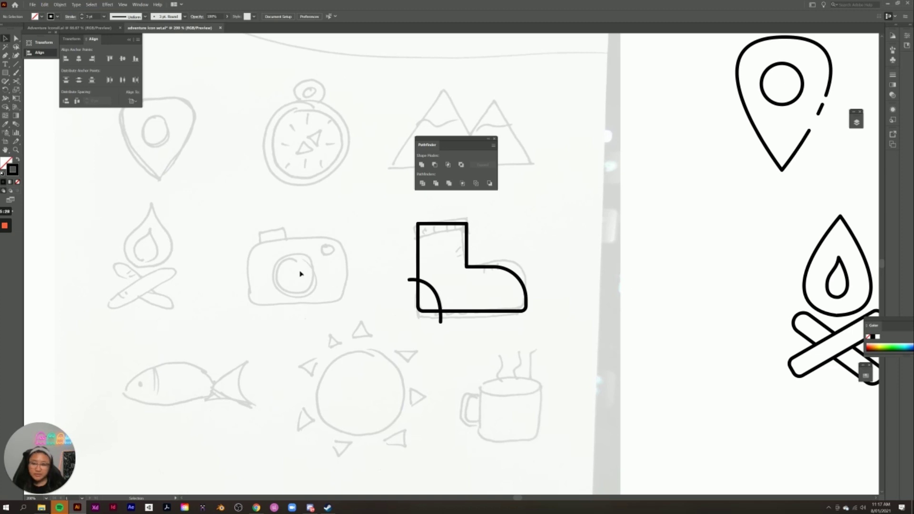
left_click(439, 302)
left_click(16, 82)
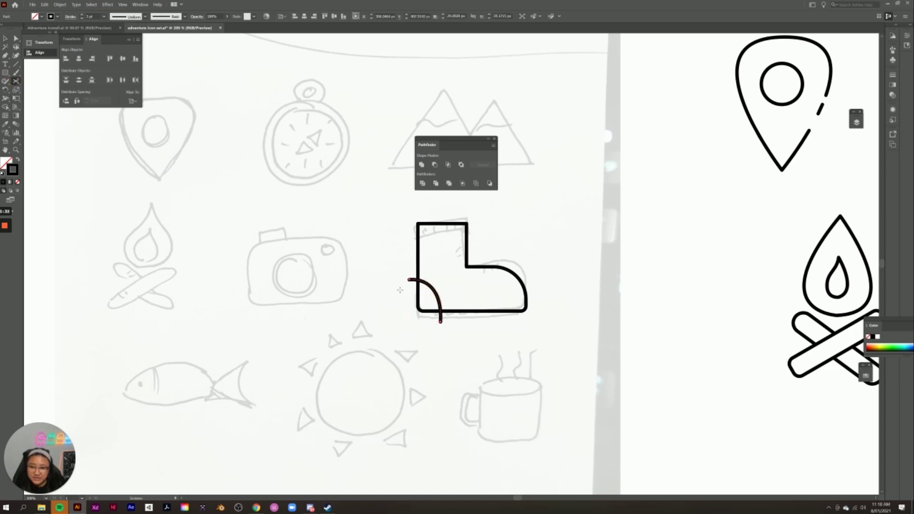
left_click(416, 280)
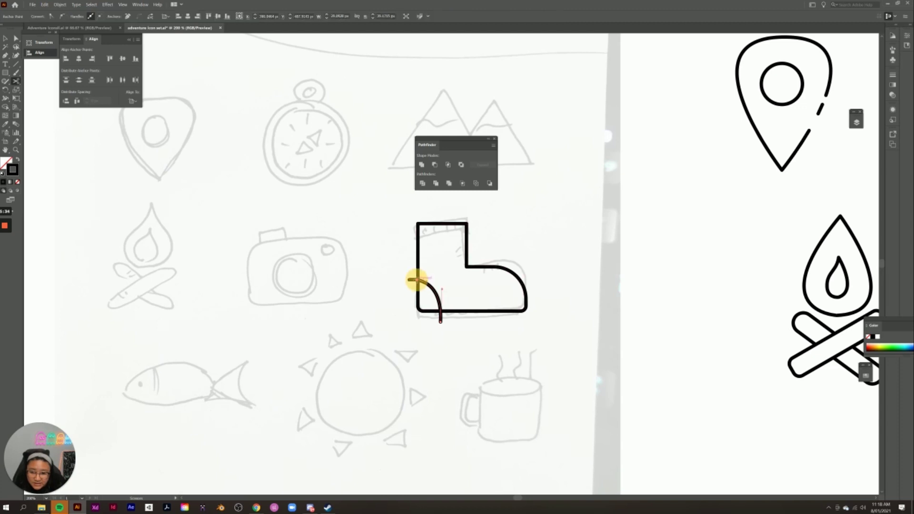
left_click(440, 312)
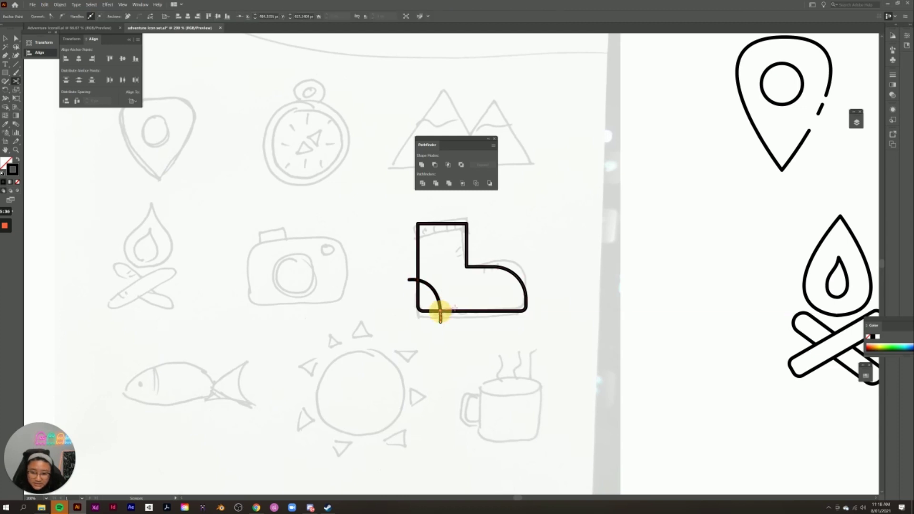
key("v")
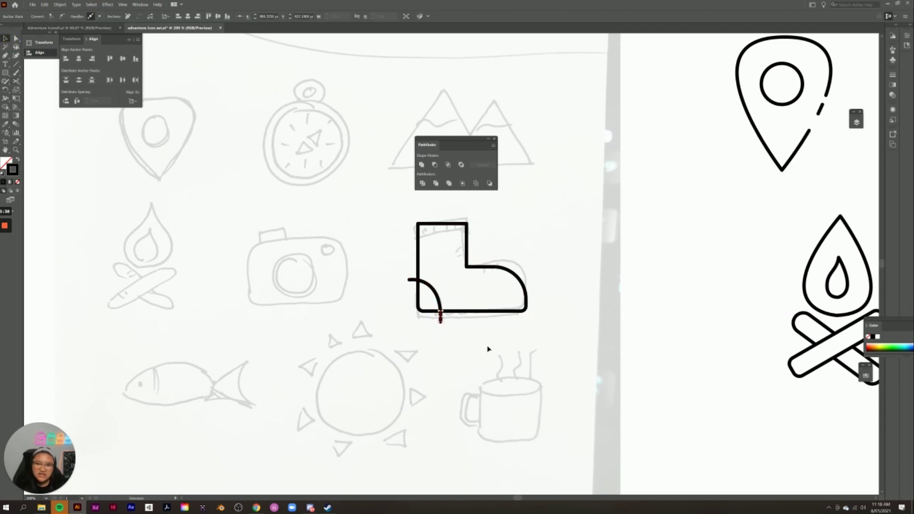
left_click(466, 337)
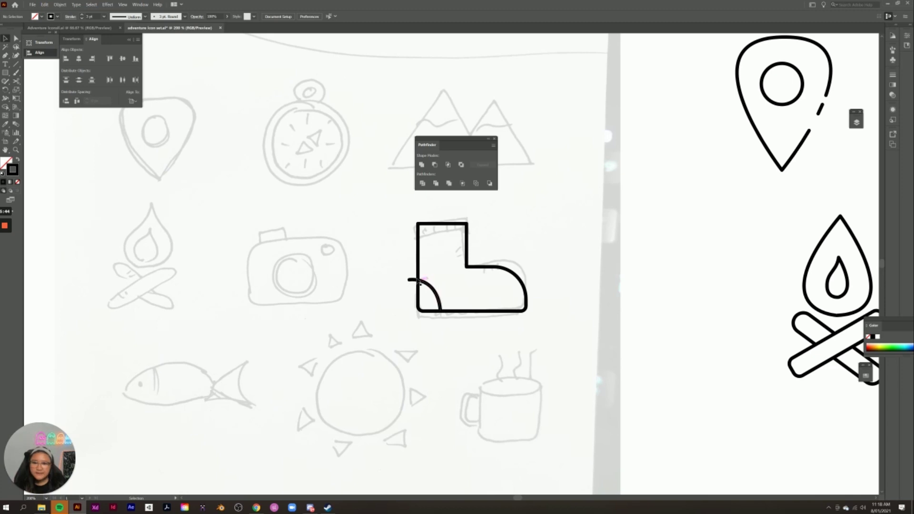
left_click(412, 281)
left_click(269, 225)
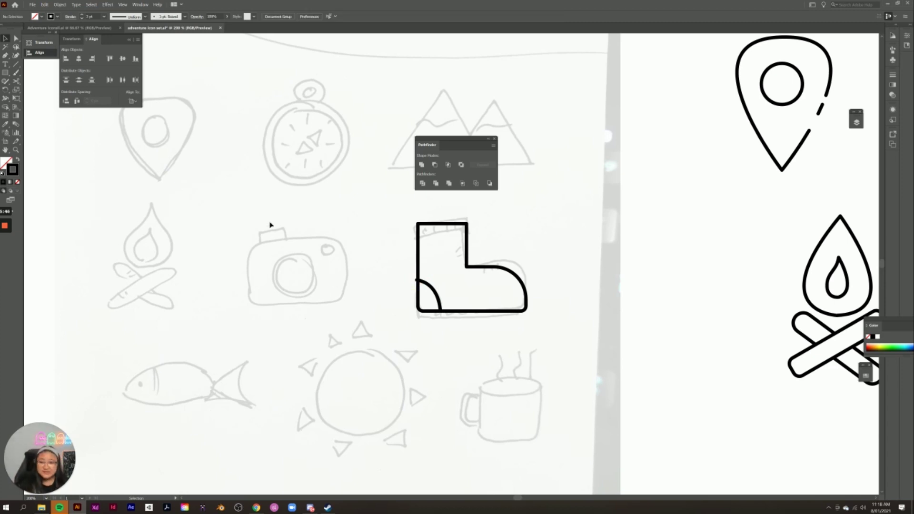
left_click(371, 301)
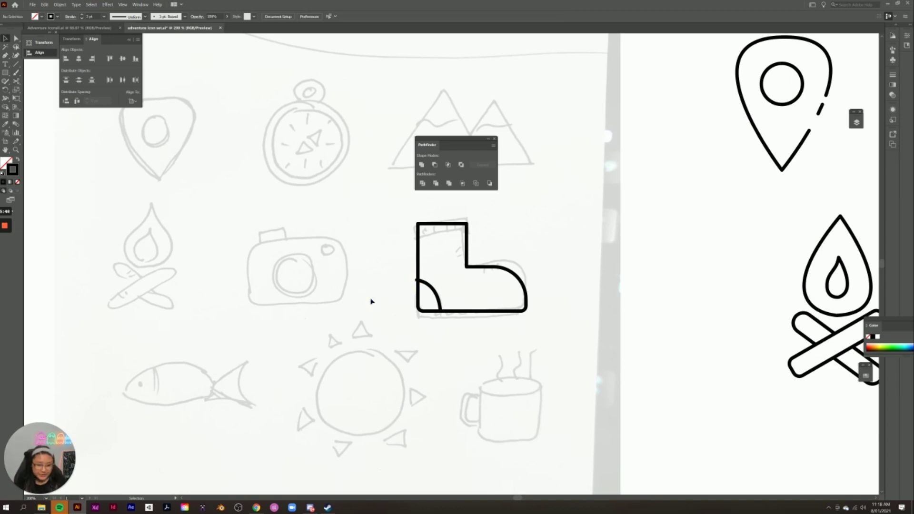
Step: Move the heel curve's upper end point inward so it sits on the centre of the boot's back edge
key("ctrl+plus")
key("ctrl+plus")
key("ctrl+plus")
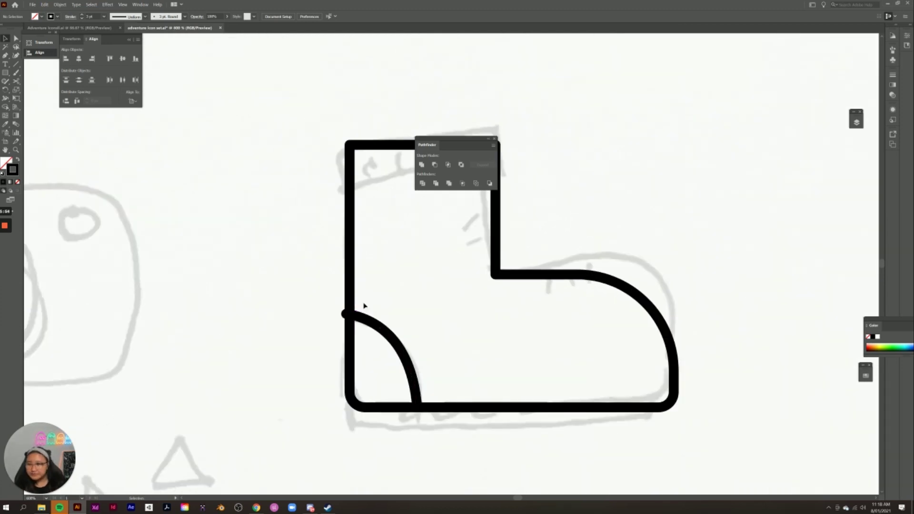
left_click(350, 315)
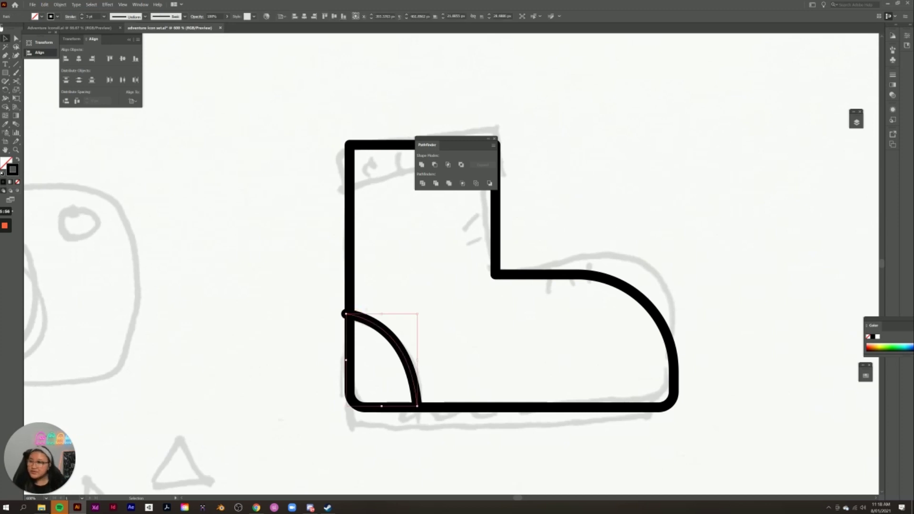
left_click(15, 38)
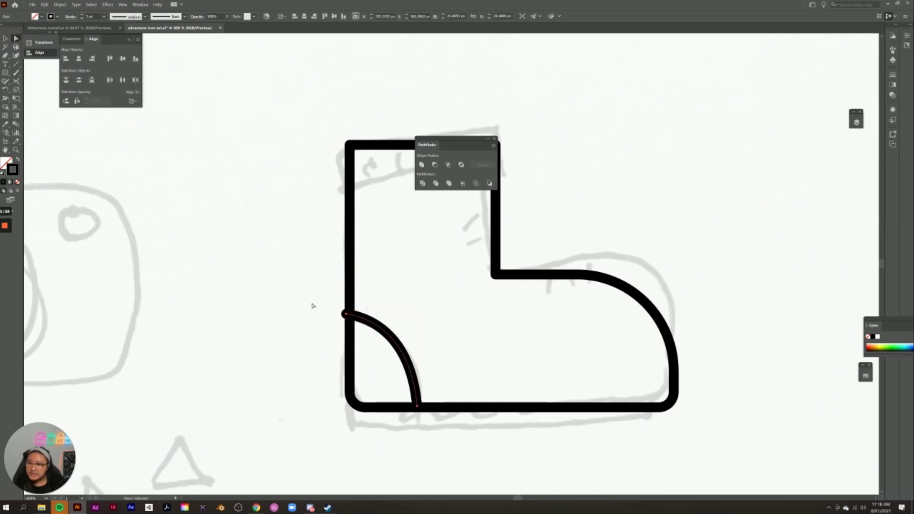
left_click(346, 316)
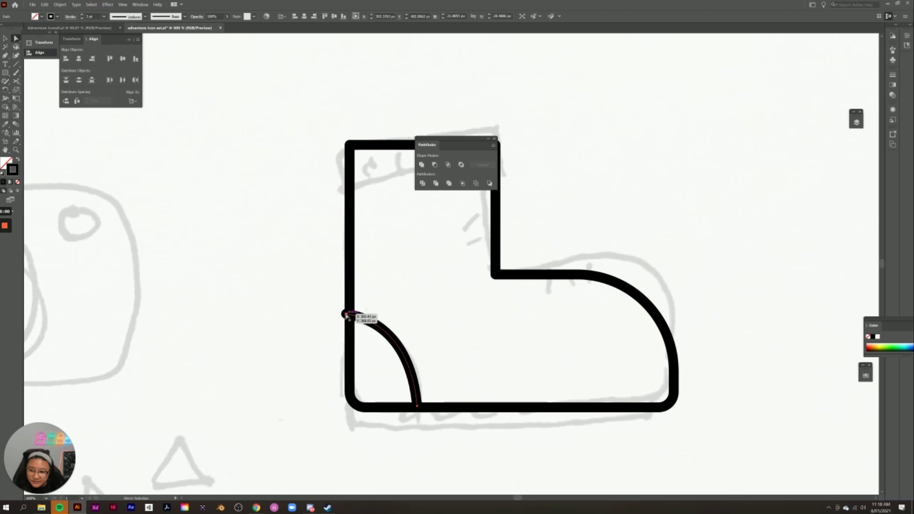
left_click_drag(346, 315, 351, 317)
left_click(280, 333)
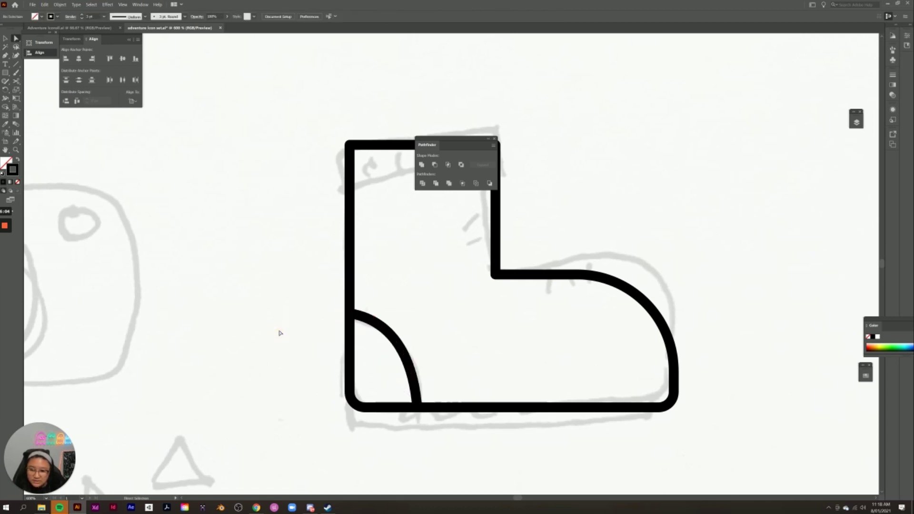
Step: Move the Pathfinder panel clear of the boot and draw a short curved Pen stroke below the foot's upper edge as the first lace
left_click_drag(432, 146, 679, 70)
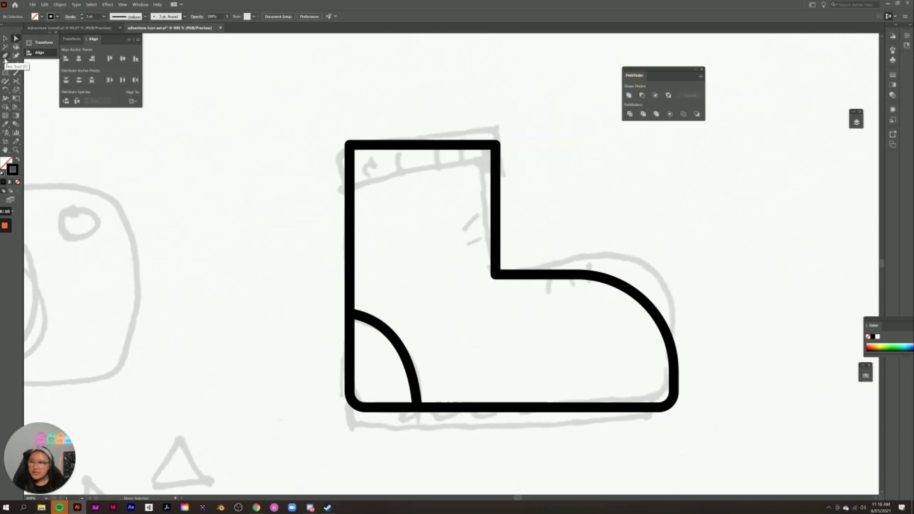
left_click(4, 58)
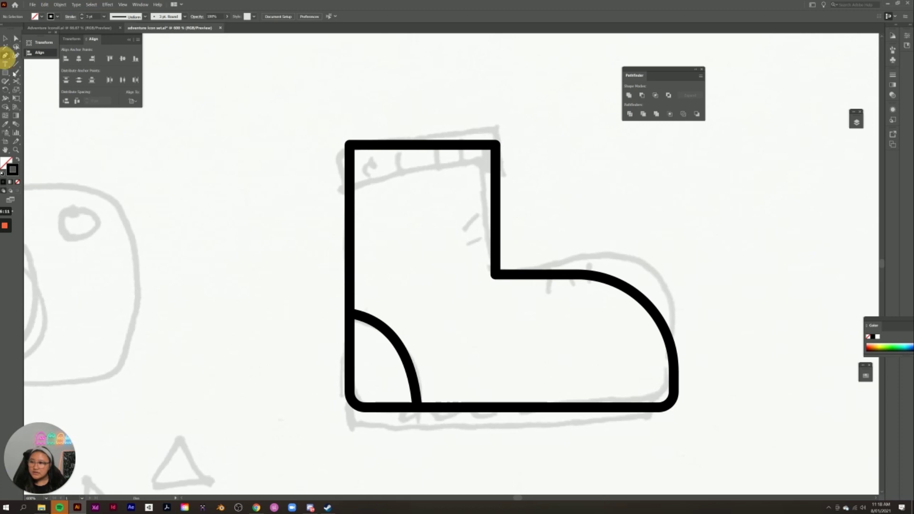
left_click(530, 278)
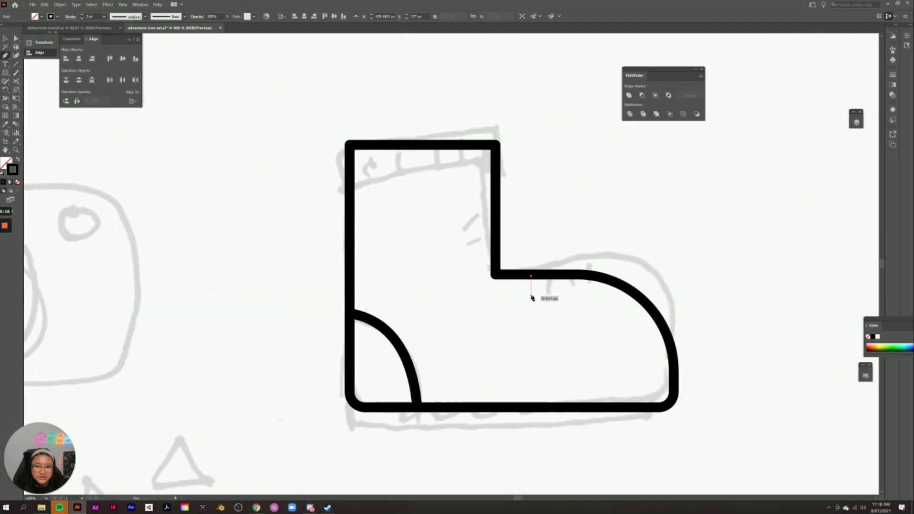
left_click(531, 297)
left_click_drag(532, 297, 527, 298)
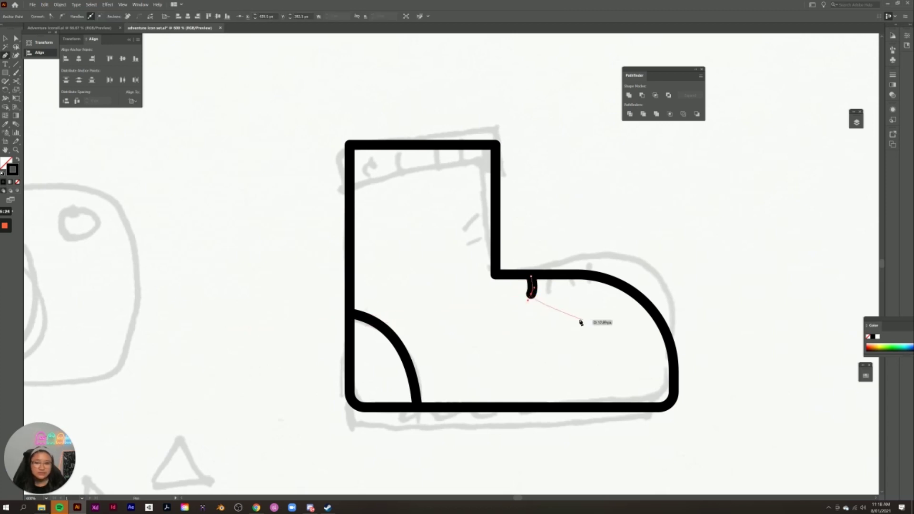
left_click(562, 224, "ctrl")
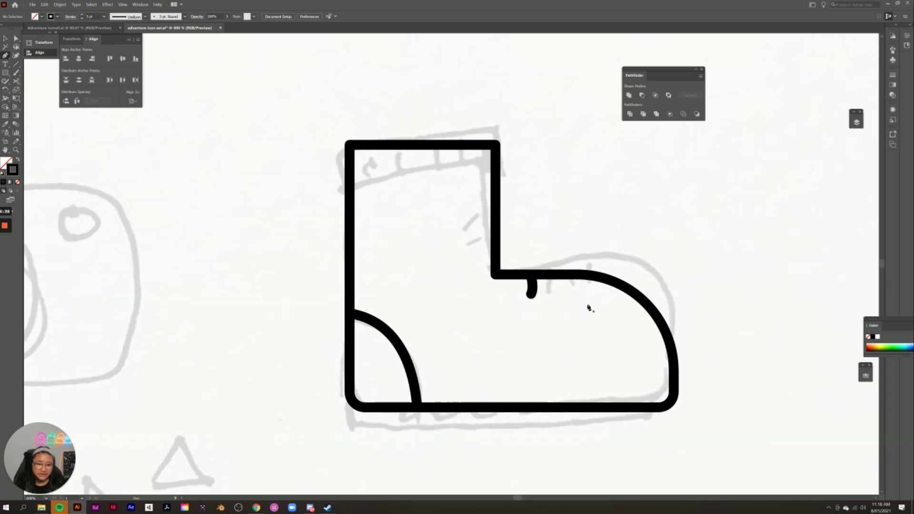
Step: Draw a second short curved lace stroke, about 6 px long, on the toe side of the first one
left_click(550, 278)
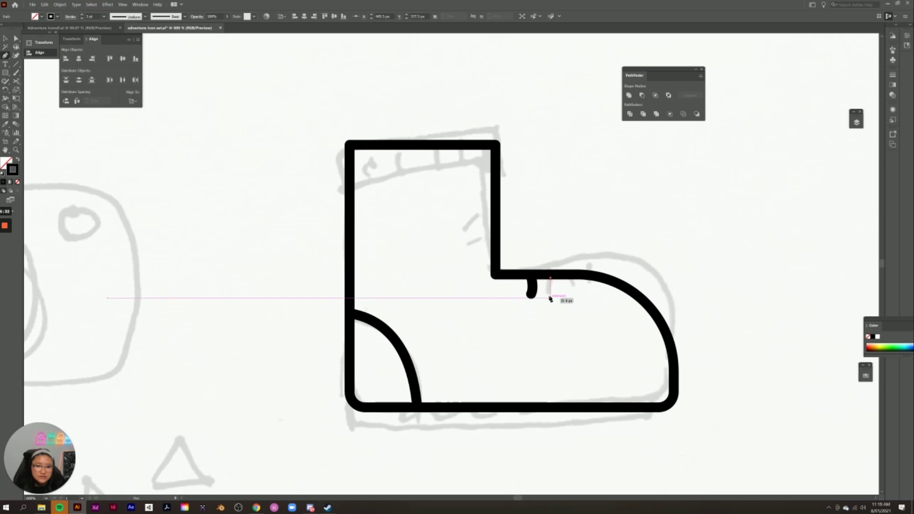
left_click(549, 298)
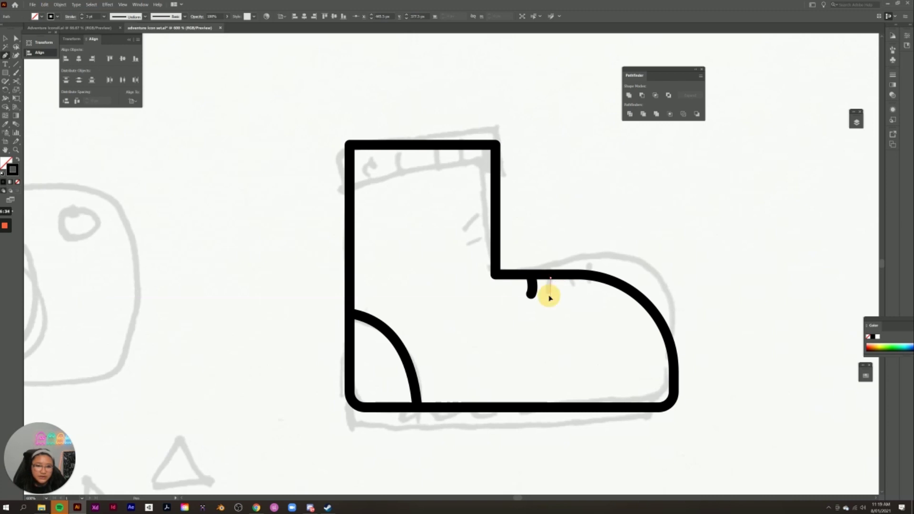
left_click_drag(548, 296, 546, 299)
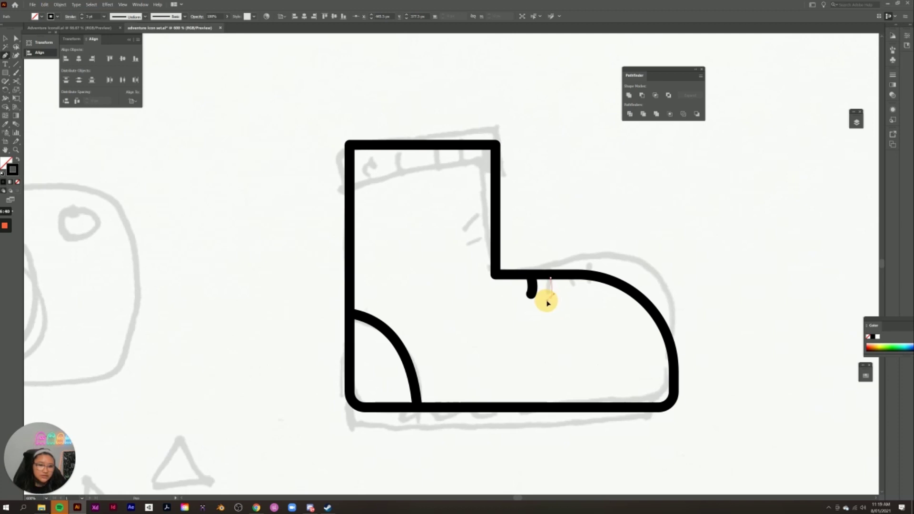
left_click_drag(547, 303, 548, 304)
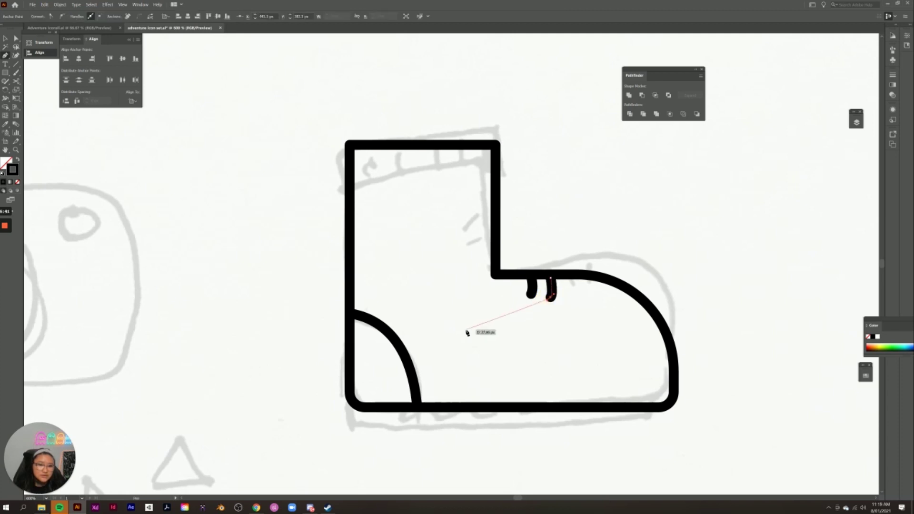
left_click(572, 248, "ctrl")
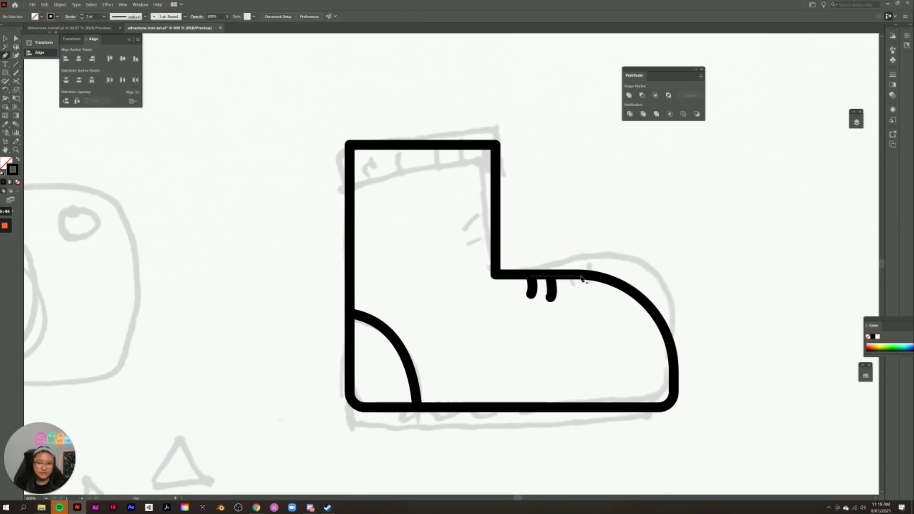
Step: Draw a third short curved lace stroke below the foot's upper edge, on the toe side of the second one
left_click_drag(569, 276, 570, 294)
left_click(570, 296)
left_click_drag(568, 295, 566, 298)
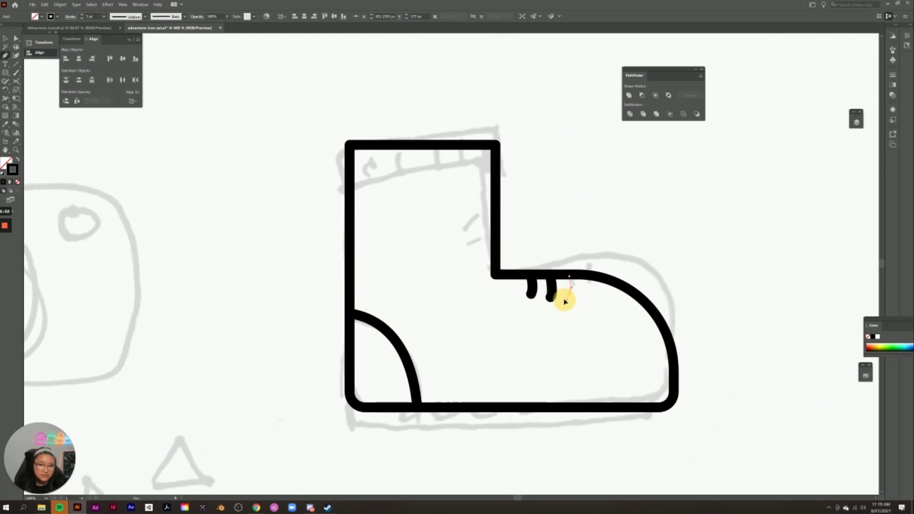
left_click_drag(565, 302, 567, 299)
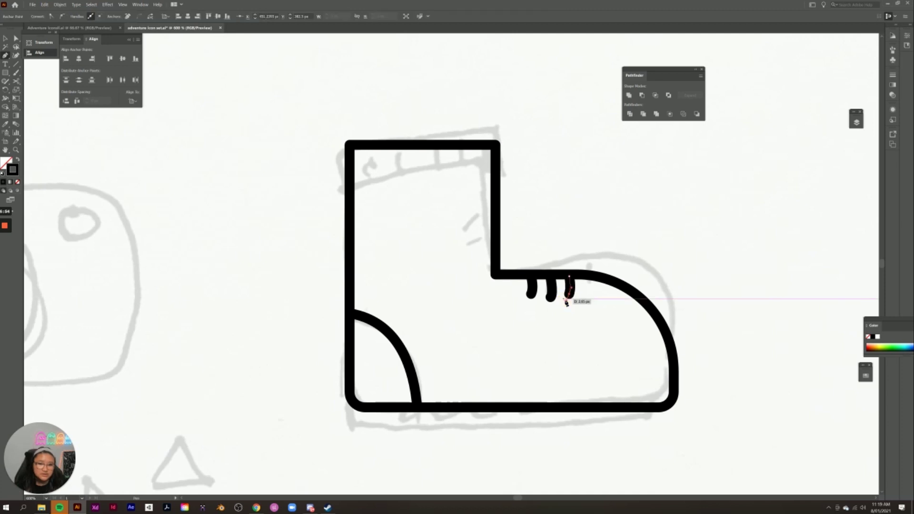
left_click(588, 210, "ctrl")
Step: Draw a 45 px horizontal cuff line across the boot's shaft near its top, with five vertical rib lines about 4 px tall above it
left_click(6, 38)
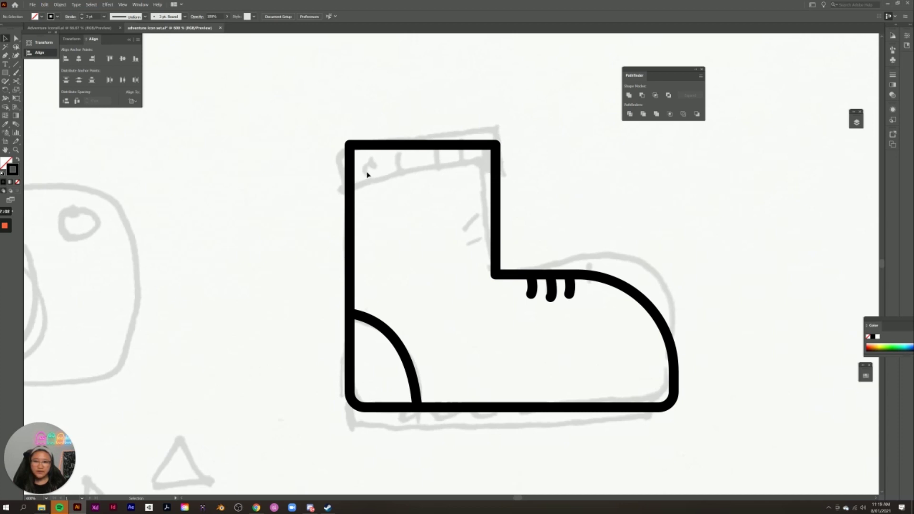
left_click(15, 65)
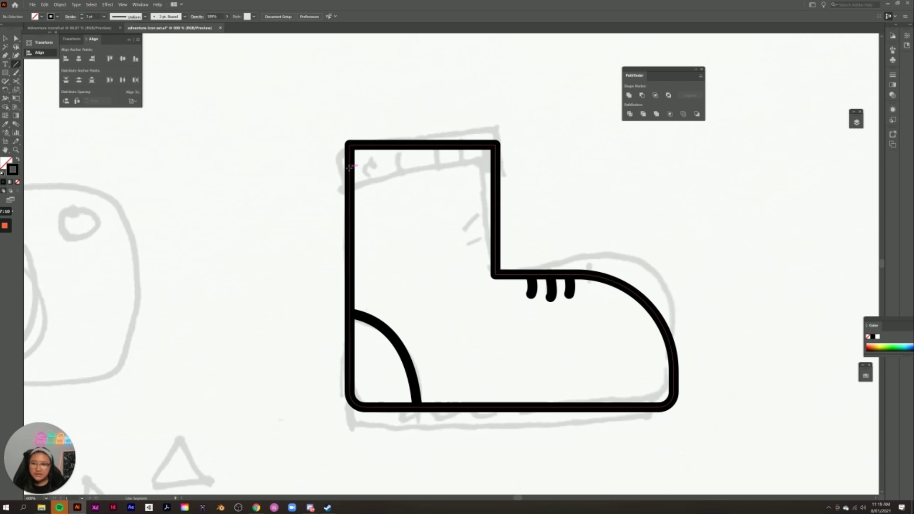
left_click_drag(349, 167, 495, 219)
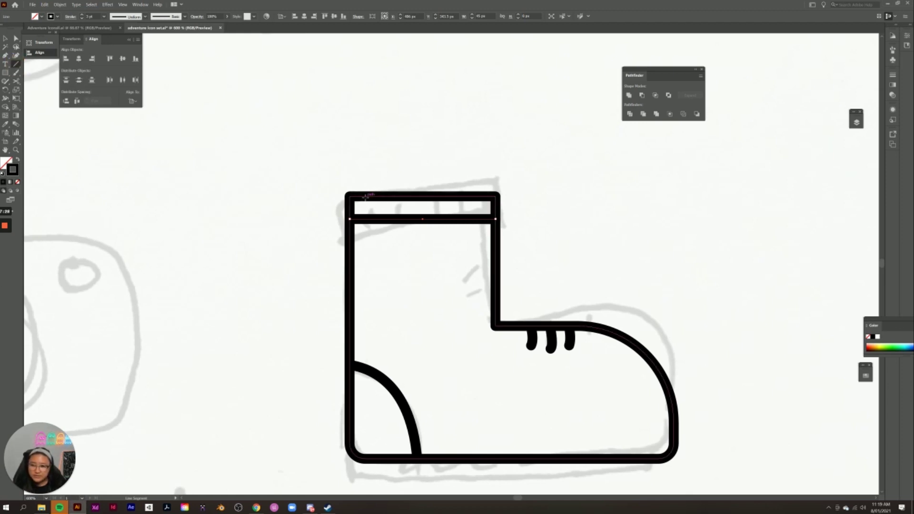
mouse_move(366, 197)
left_mouse_down()
mouse_move(367, 214)
mouse_move(390, 198)
mouse_move(391, 214)
mouse_move(418, 215)
mouse_move(446, 199)
mouse_move(446, 212)
mouse_move(473, 212)
left_mouse_up()
scroll(617, 239, "down", 1)
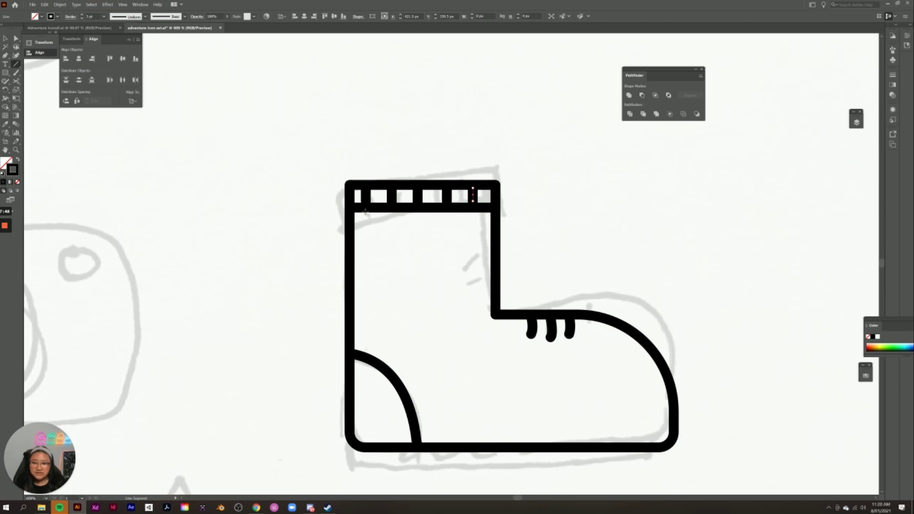
Step: Draw a short curved Pen stroke inward from the shaft's front edge, below the cuff, as the shaft's first lace
key("p")
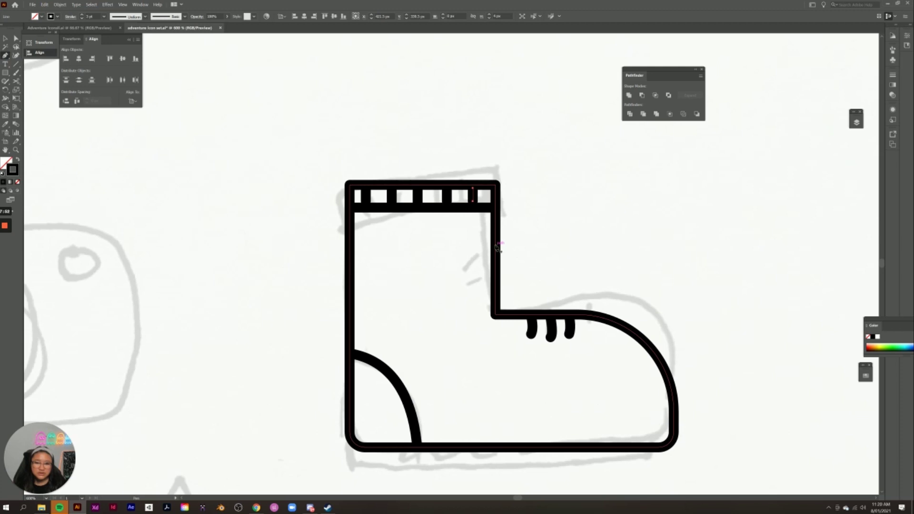
left_click(495, 246)
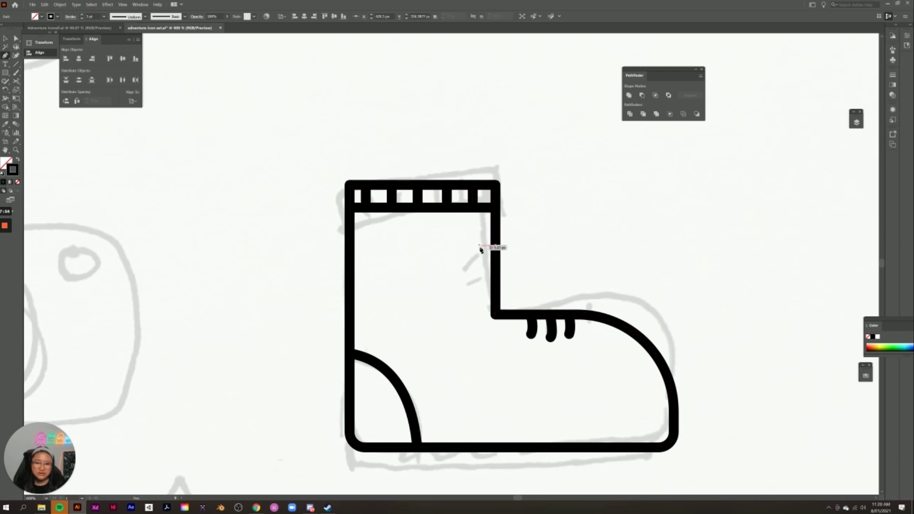
left_click(474, 247)
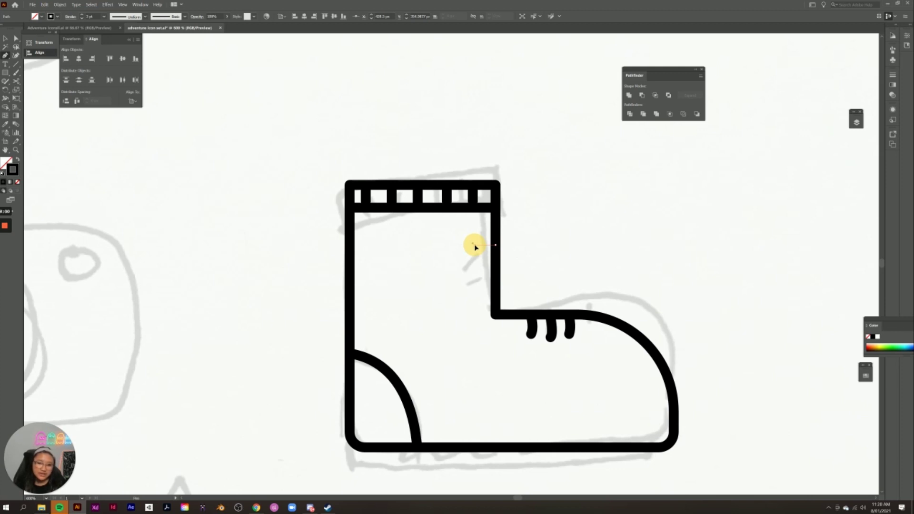
left_click_drag(473, 247, 471, 241)
left_click_drag(471, 241, 471, 242)
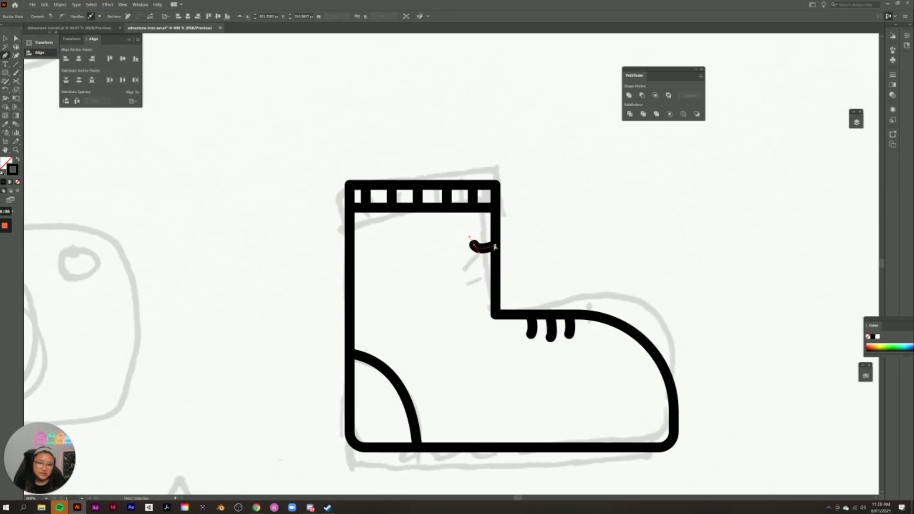
Step: Draw a second short curved Pen stroke inward from the shaft's front edge, just below the first shaft lace
left_click(538, 234, "ctrl")
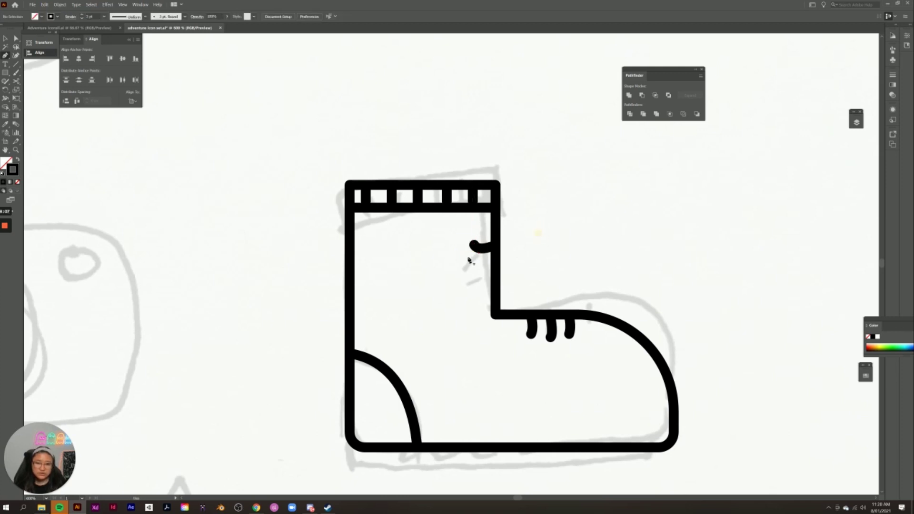
left_click(494, 263)
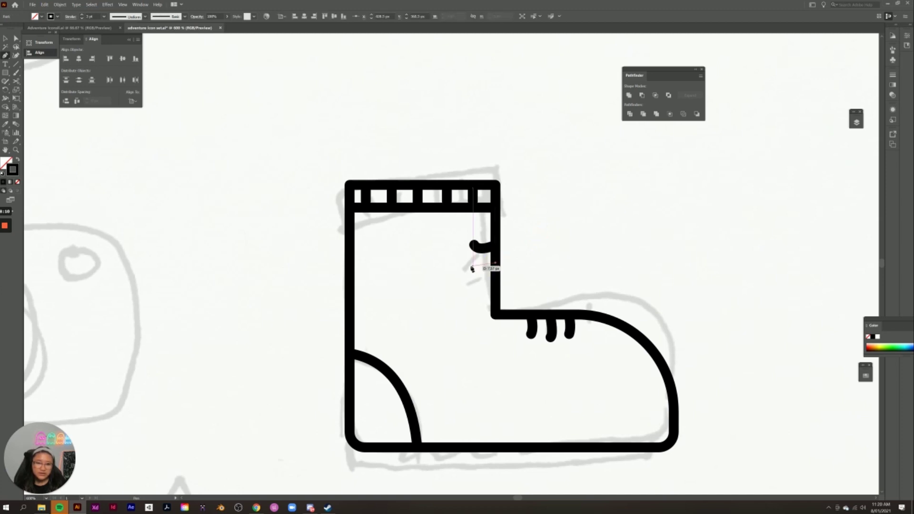
left_click(474, 264)
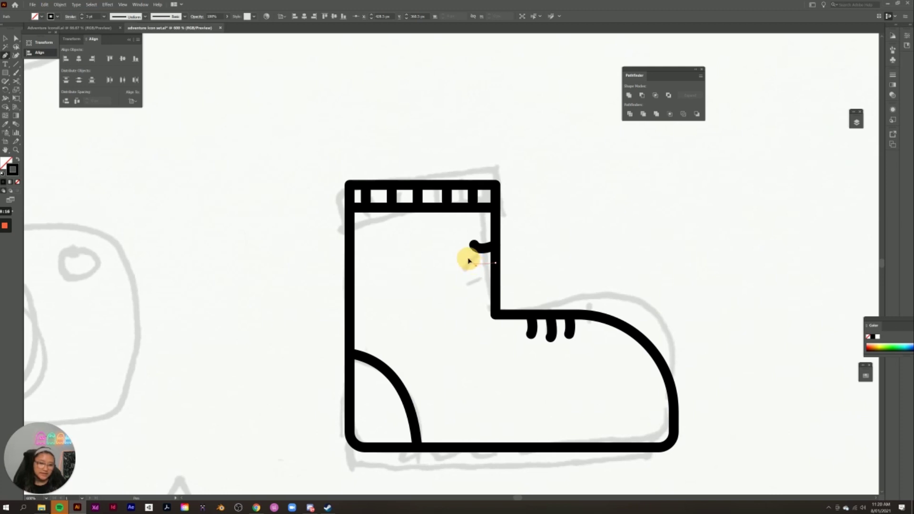
left_click_drag(467, 258, 495, 267)
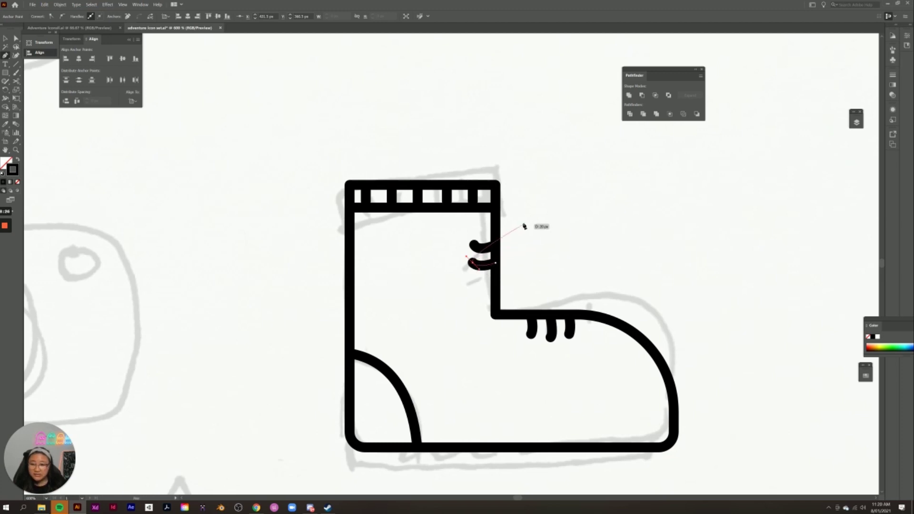
left_click(529, 226, "ctrl")
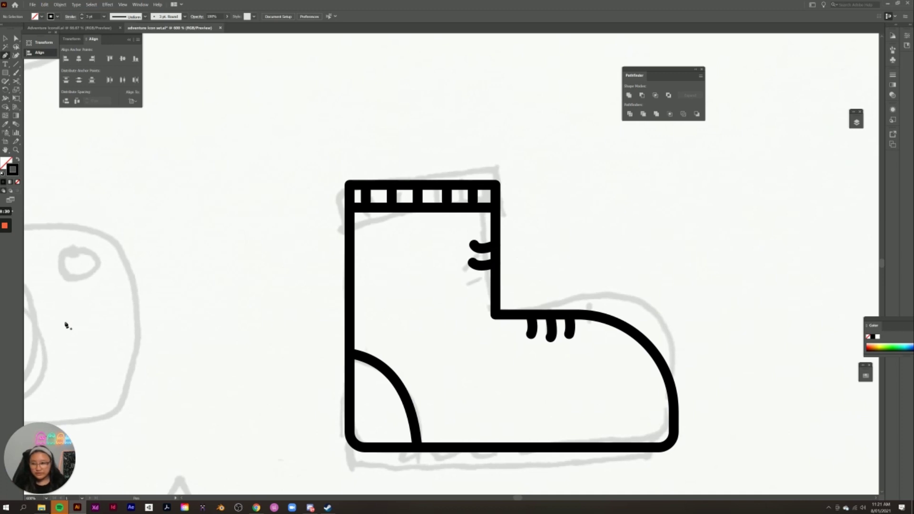
Step: Draw a rectangle about 100 by 12 px across the boot's base as its sole, aligned with the boot's back and toe edges
left_click(16, 39)
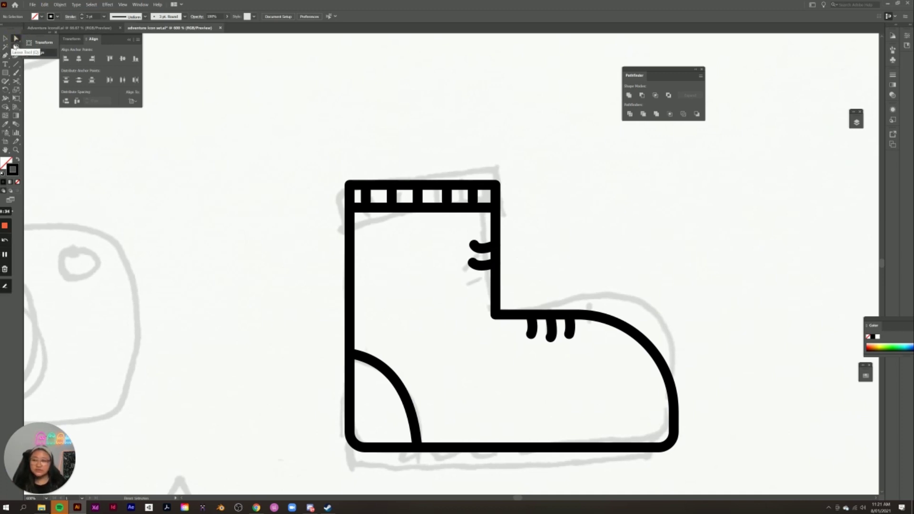
scroll(775, 330, "down", 3)
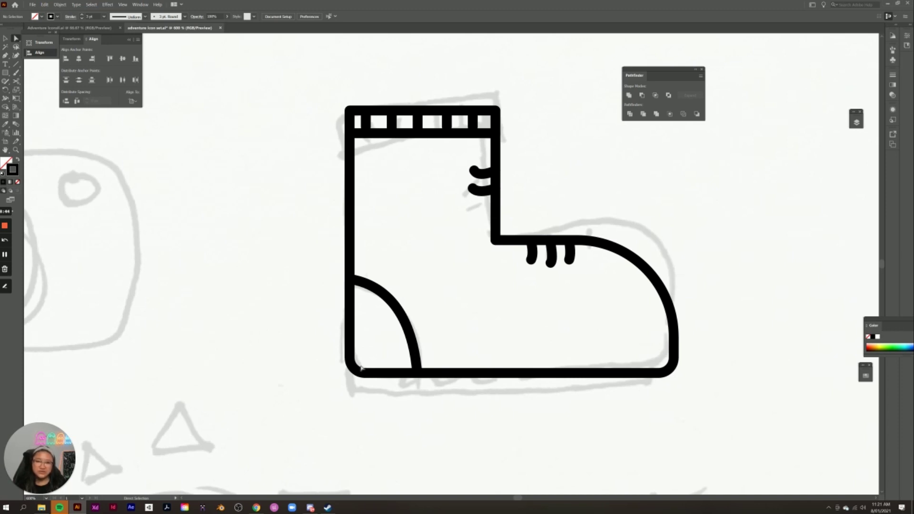
left_click(5, 74)
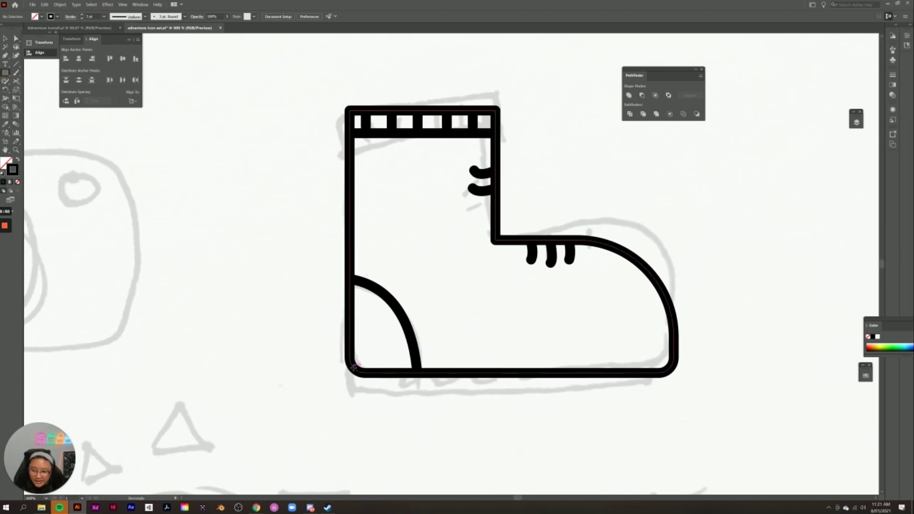
mouse_move(344, 351)
left_mouse_down()
mouse_move(359, 367)
mouse_move(424, 389)
mouse_move(672, 390)
left_mouse_up()
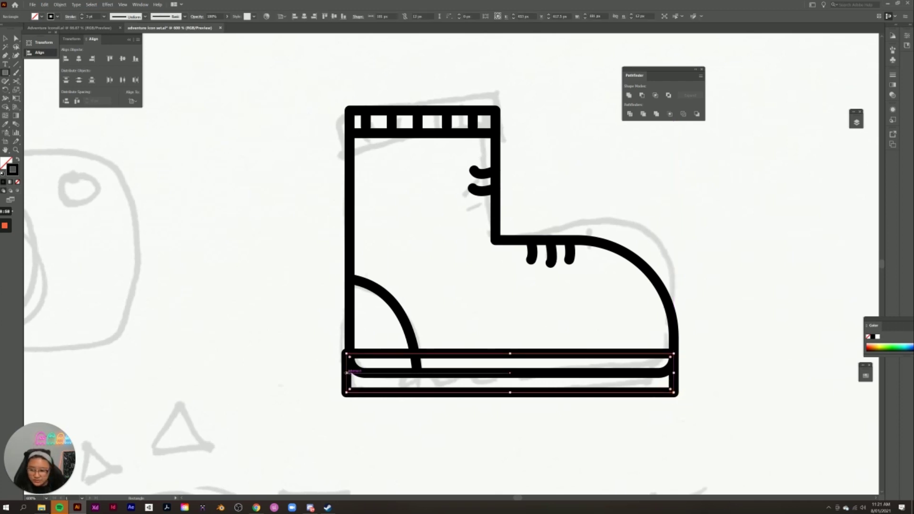
left_click_drag(346, 373, 350, 372)
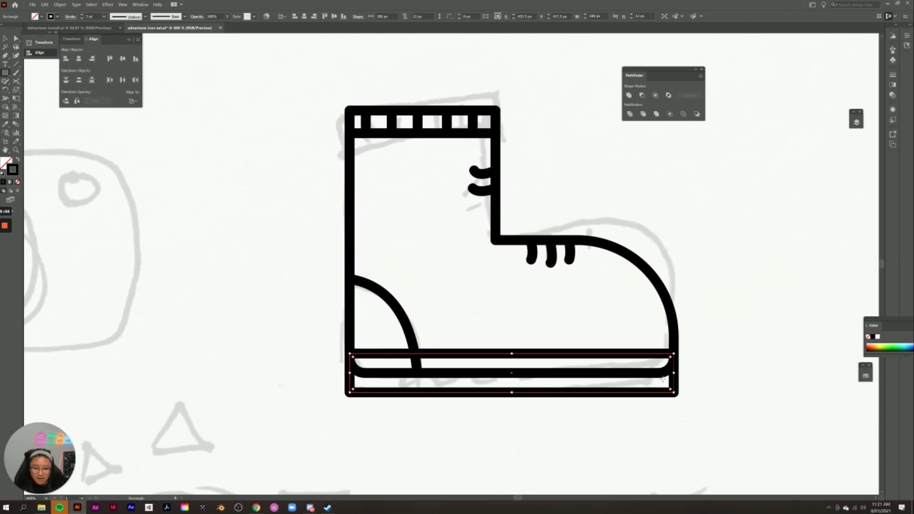
Step: Round only the two lower corners of the sole rectangle to a radius of about 2.4 px
key("a")
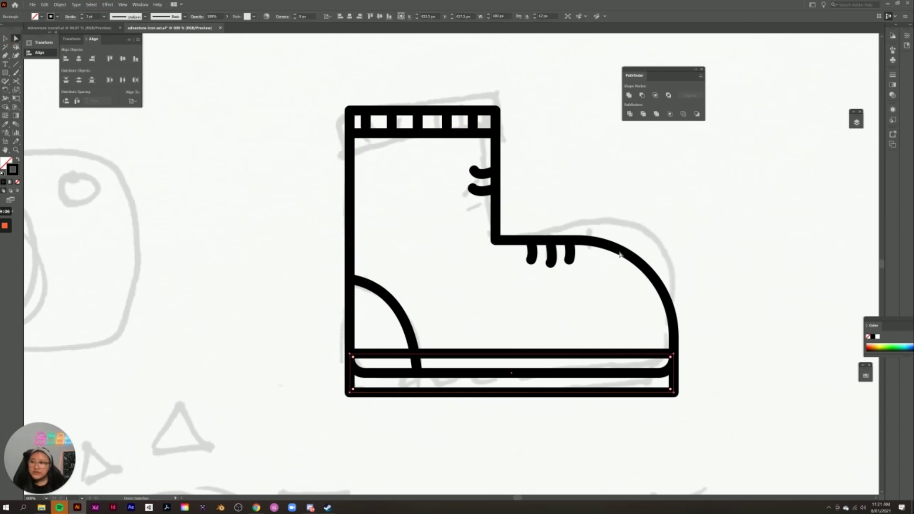
key("Return")
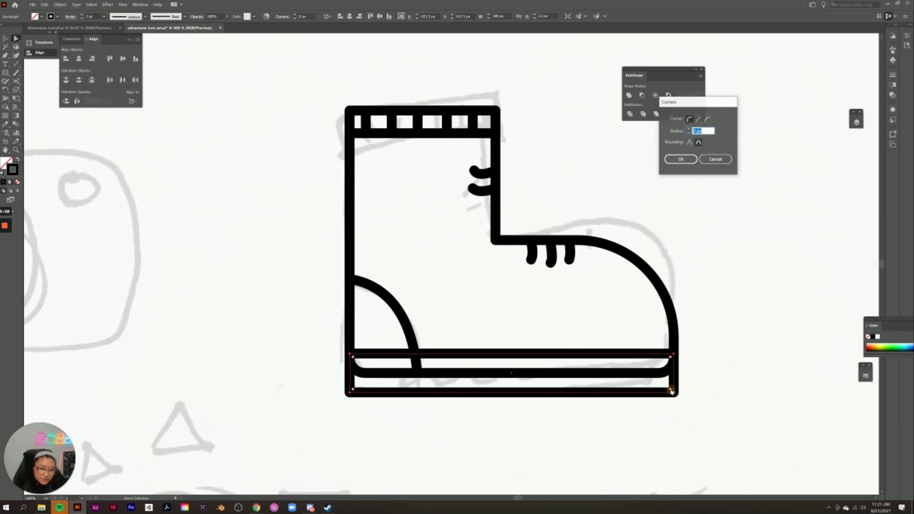
key("Escape")
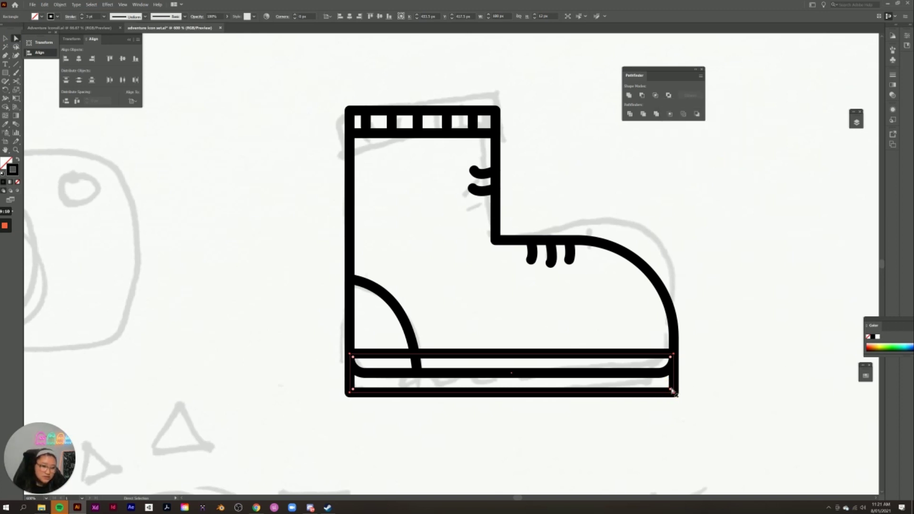
left_click(670, 388)
left_click_drag(670, 388, 657, 376)
left_click_drag(353, 390, 359, 388)
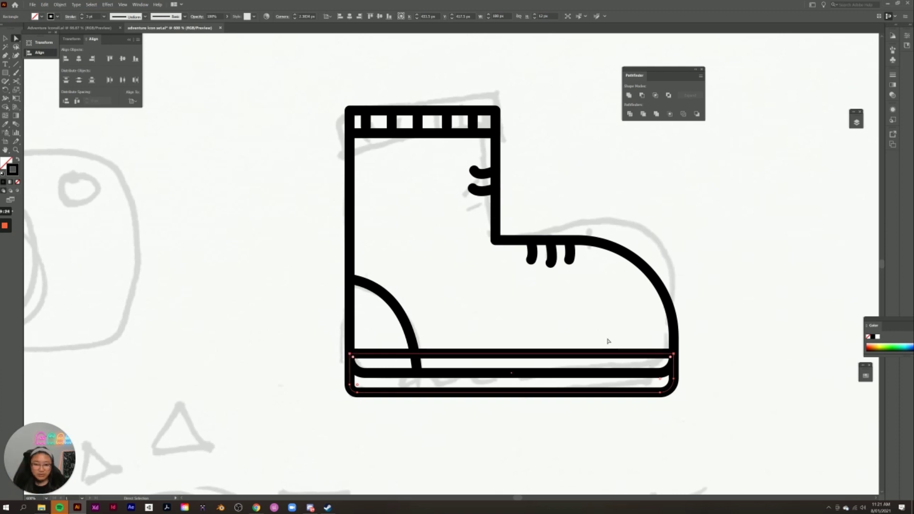
Step: Cut the sole rectangle at its two upper corners with Scissors and delete the detached upper edge
left_click(16, 81)
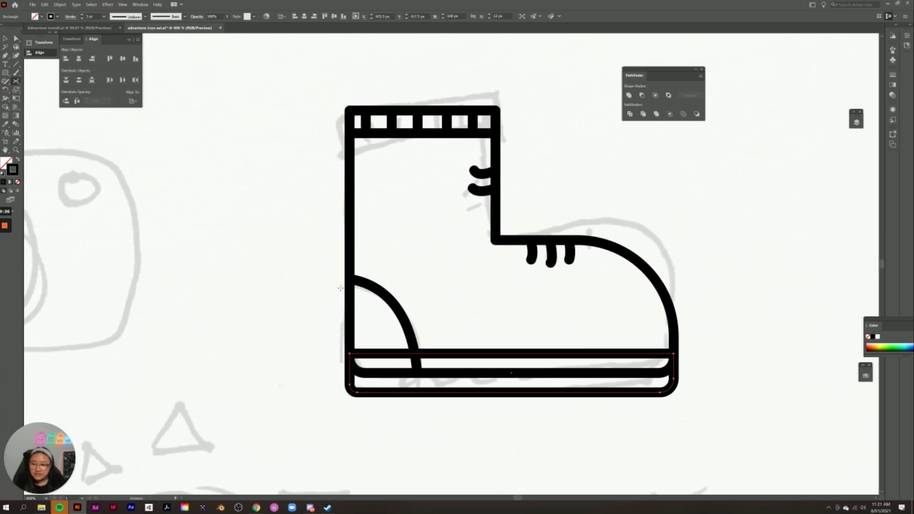
left_click(351, 352)
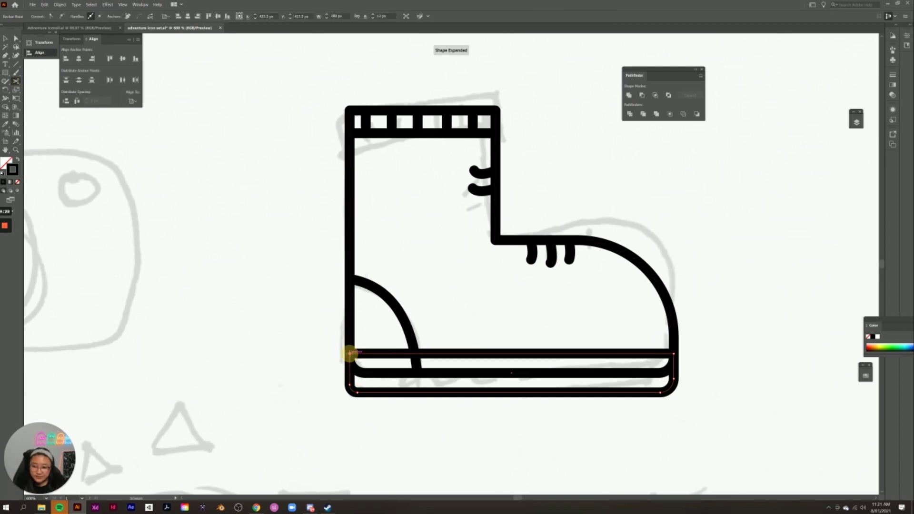
left_click(673, 353)
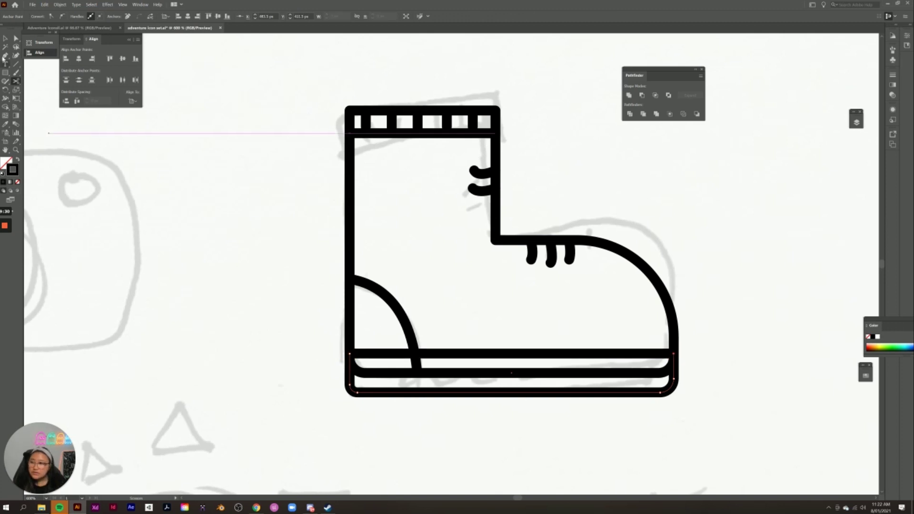
left_click(4, 39)
left_click(525, 352)
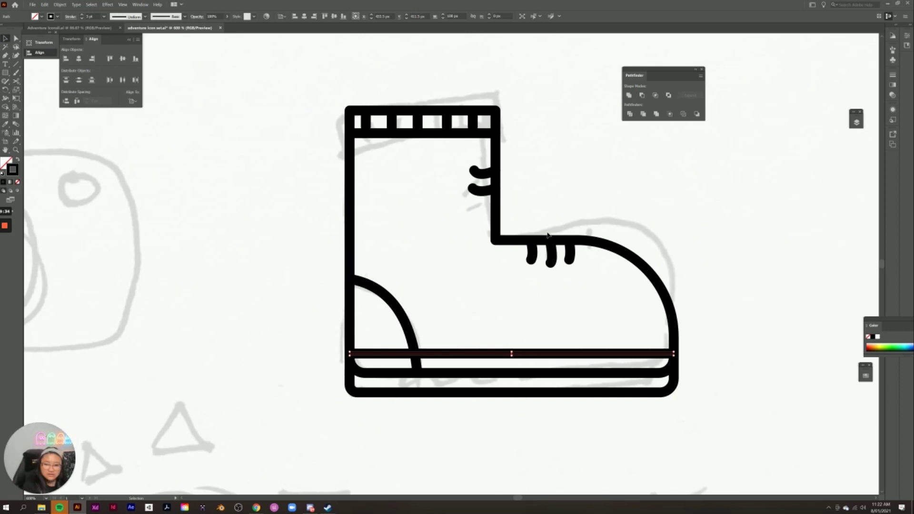
key("Delete")
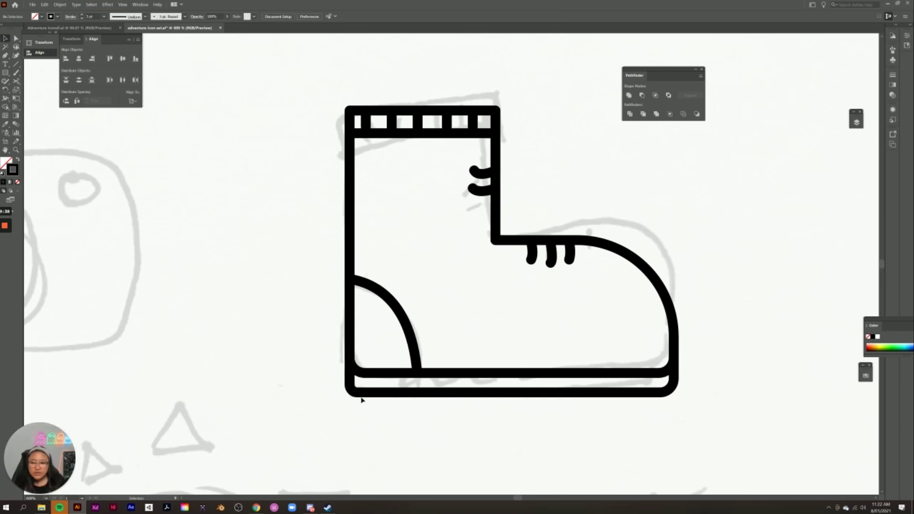
Step: Draw ten short vertical tread lines about 4 px tall, spaced along the whole sole band
left_click(16, 64)
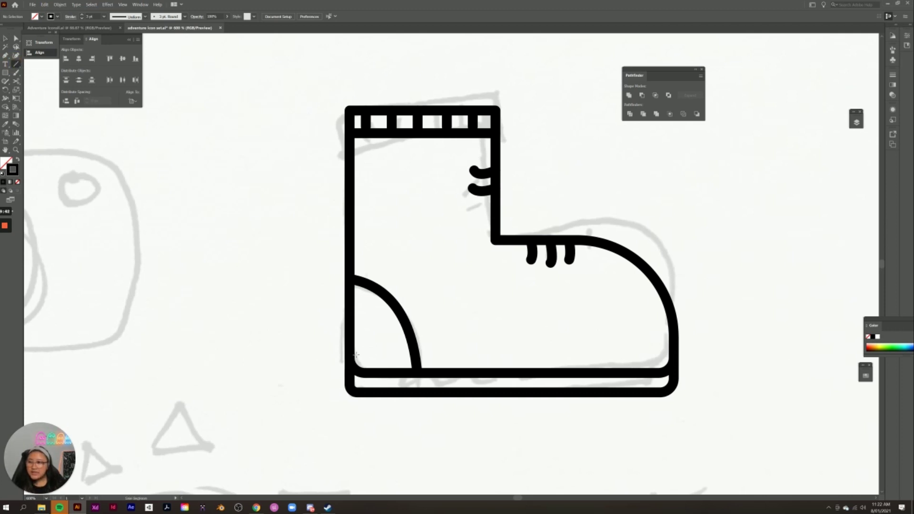
mouse_move(369, 374)
left_mouse_down()
mouse_move(369, 385)
mouse_move(389, 373)
mouse_move(392, 385)
left_mouse_up()
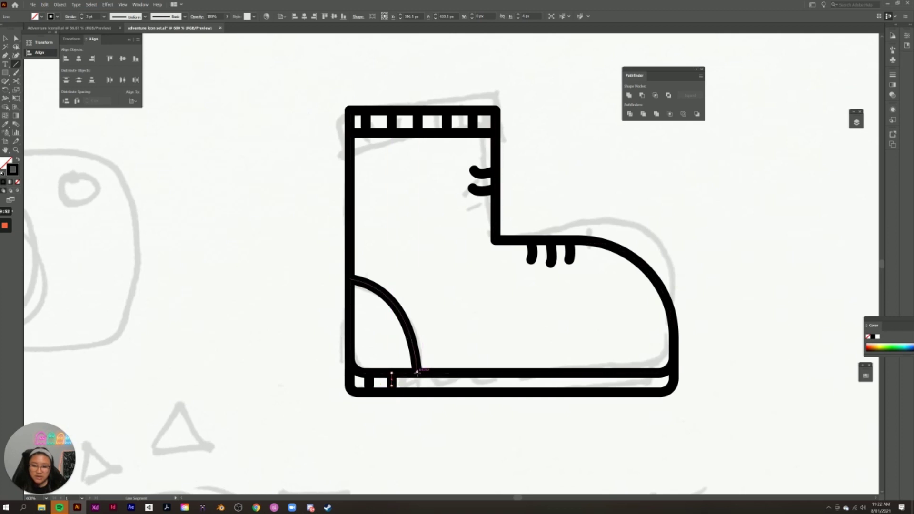
mouse_move(420, 372)
left_mouse_down()
mouse_move(421, 386)
mouse_move(450, 373)
mouse_move(450, 386)
mouse_move(485, 374)
mouse_move(485, 386)
mouse_move(521, 375)
mouse_move(522, 386)
mouse_move(583, 386)
mouse_move(615, 373)
mouse_move(615, 386)
mouse_move(645, 386)
left_mouse_up()
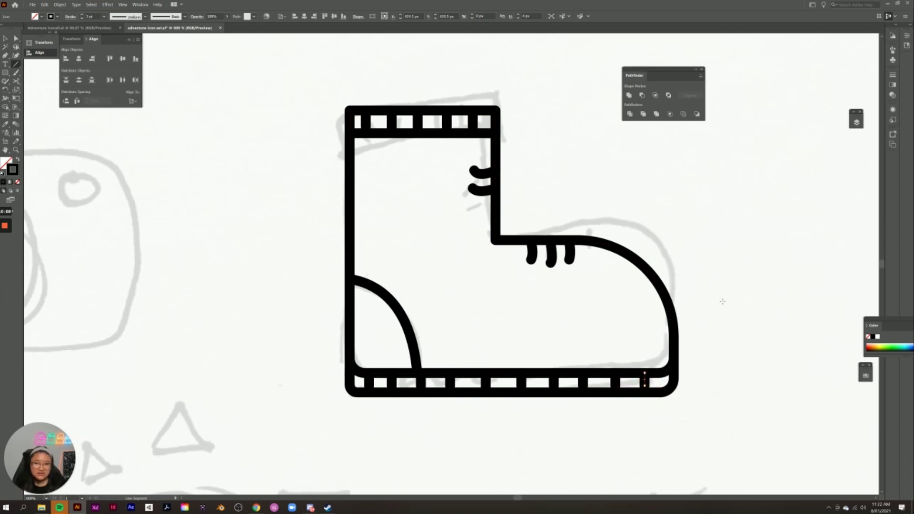
Step: Move the whole finished boot icon off the sketch to the clean icon set, beside the camera, and deselect it
key("ctrl+minus")
key("ctrl+minus")
key("ctrl+minus")
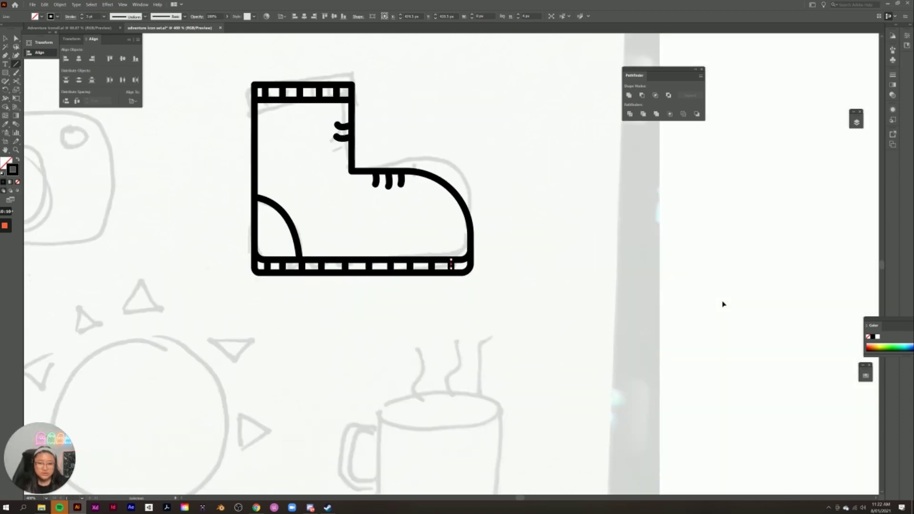
key("ctrl+minus")
key("ctrl+minus")
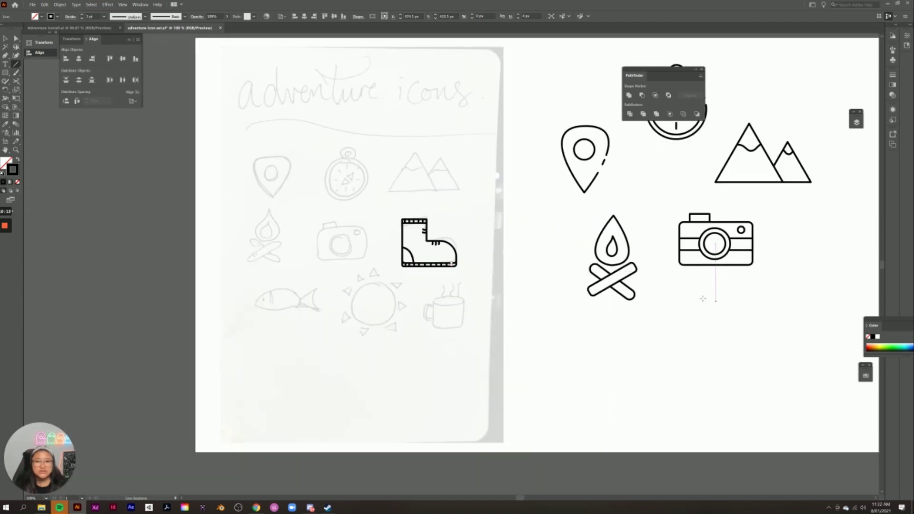
left_click(5, 38)
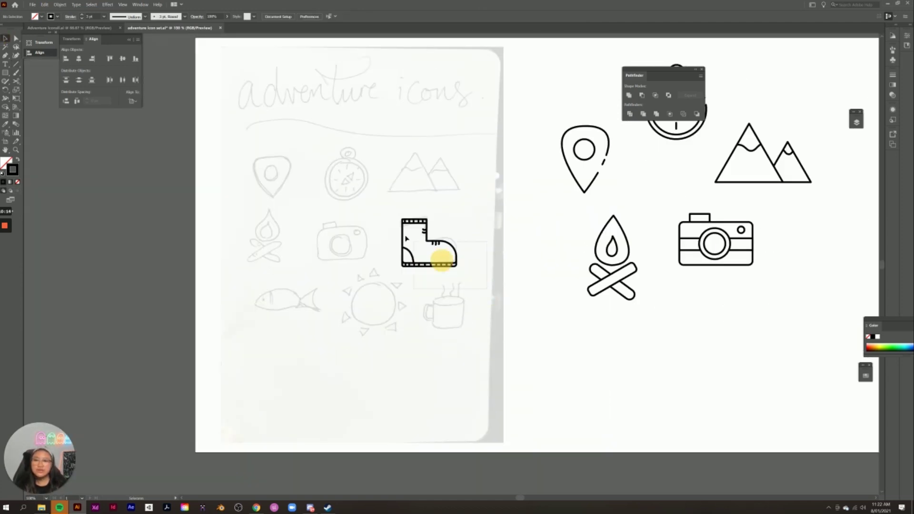
left_click(418, 249)
mouse_move(431, 245)
left_mouse_down()
mouse_move(562, 318)
mouse_move(817, 271)
mouse_move(843, 299)
left_mouse_up()
left_click(834, 332)
Step: Move the Pathfinder panel off the compass icon so that the finished icons are uncovered
scroll(739, 332, "up", 3)
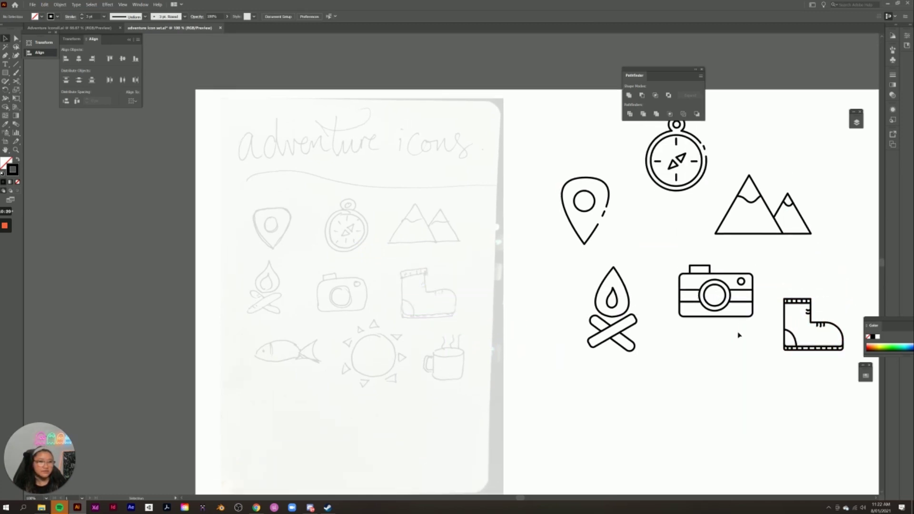
left_click_drag(678, 71, 575, 23)
scroll(420, 356, "down", 3)
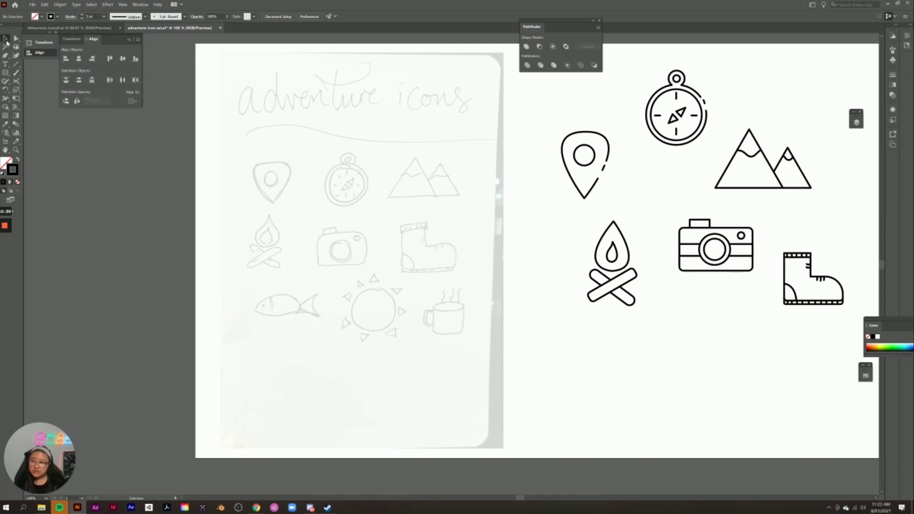
Step: Draw an ellipse about 85 by 34 px over the sketched fish's body
left_click(220, 351)
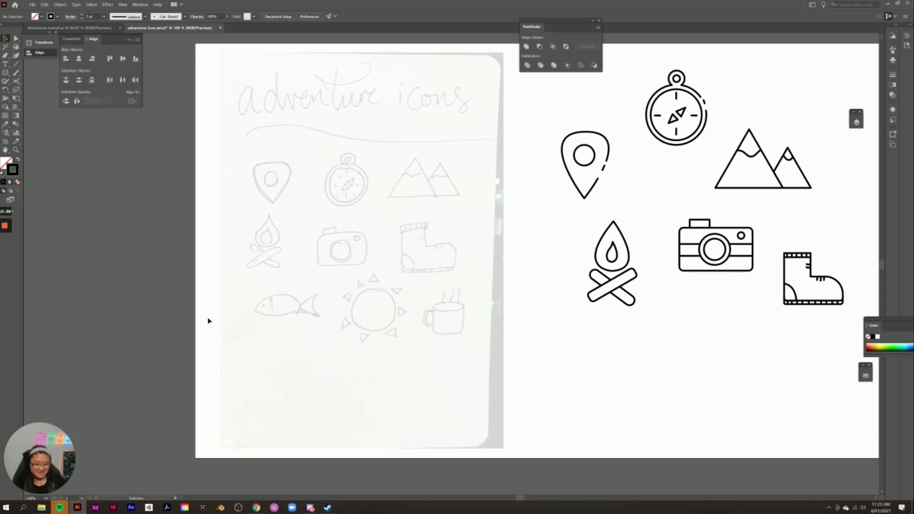
key("ctrl+plus")
key("ctrl+plus")
key("ctrl+plus")
key("space")
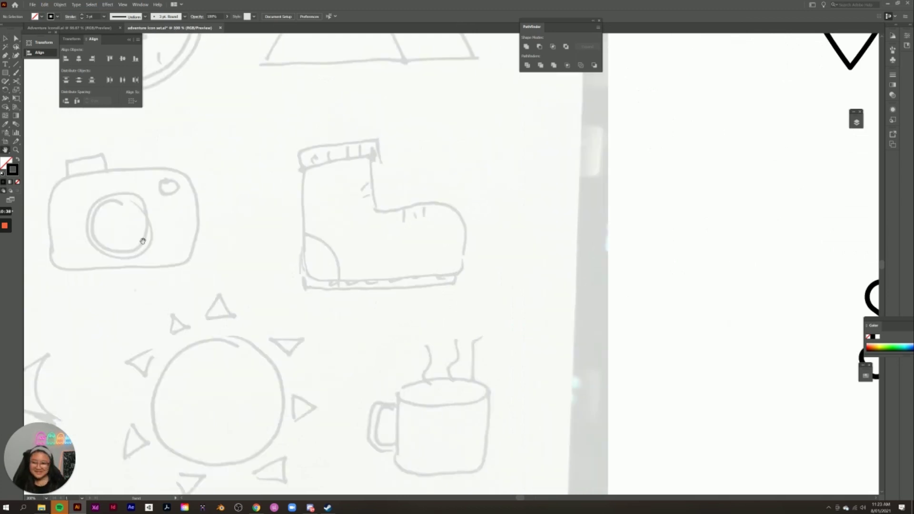
left_click_drag(42, 189, 385, 205)
mouse_move(312, 294)
left_mouse_down()
mouse_move(337, 238)
mouse_move(363, 247)
left_mouse_up()
left_click(360, 299)
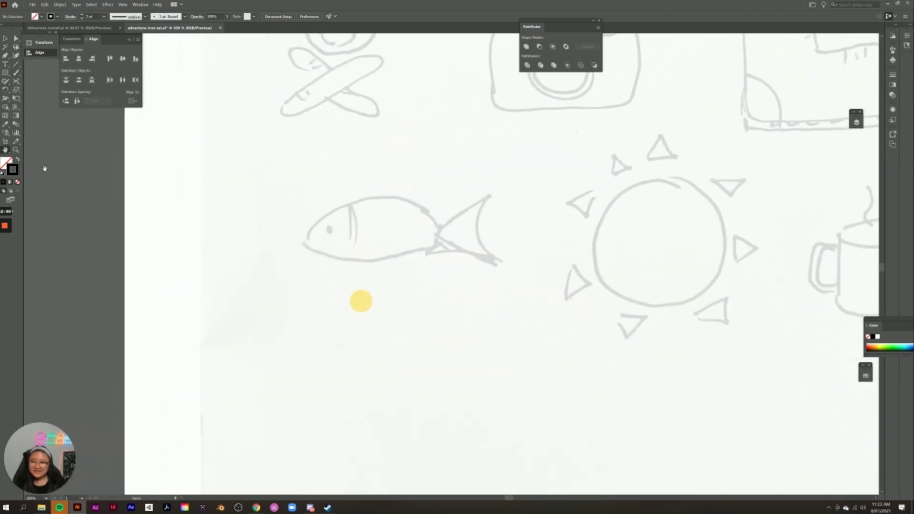
left_click(5, 72)
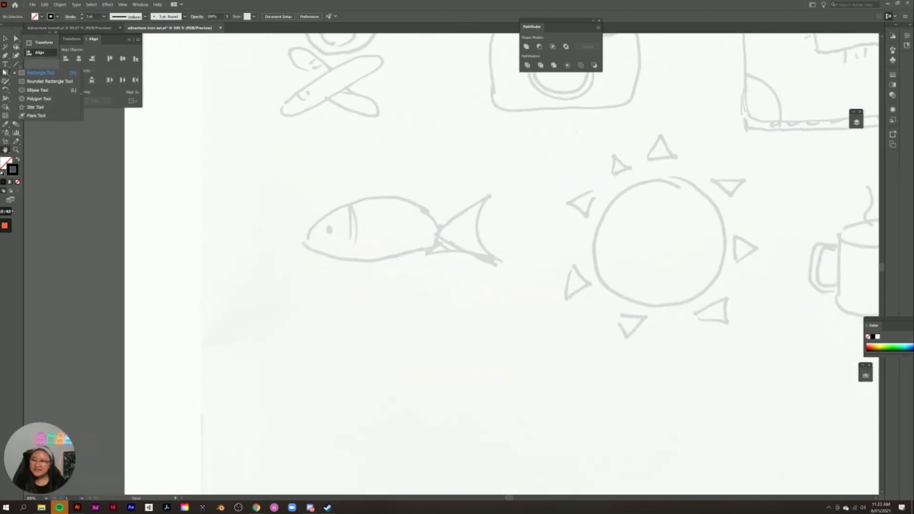
left_click(37, 90)
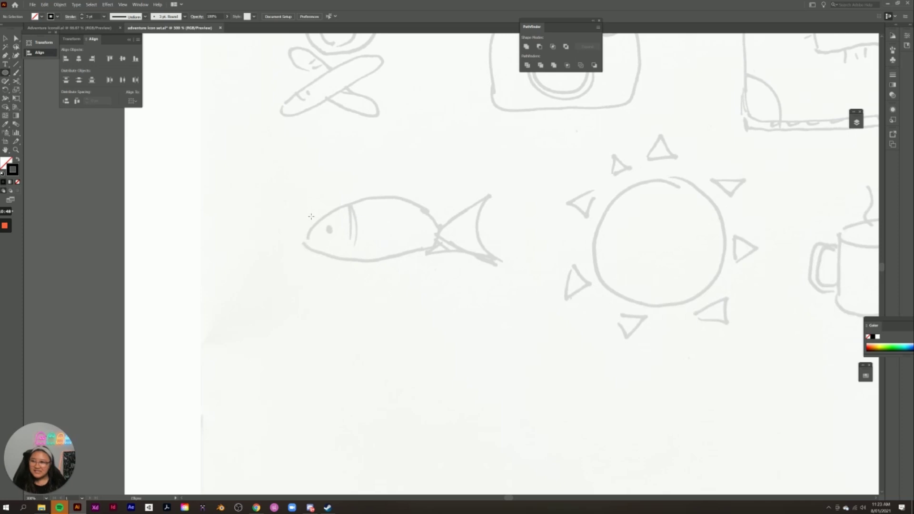
left_click_drag(308, 203, 445, 259)
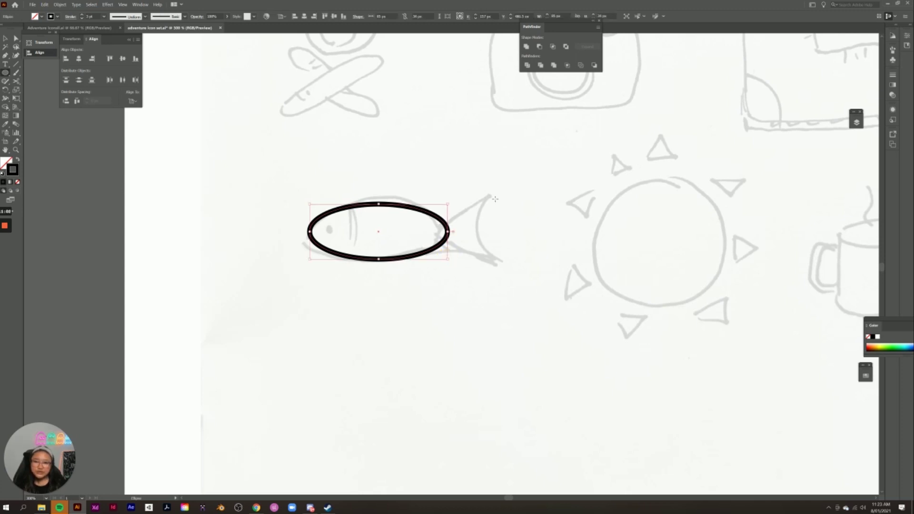
Step: Draw a triangle about 35 by 40 px over the sketched tail, rotated so one tip points forward and overlaps the body's rear end
left_click(5, 75)
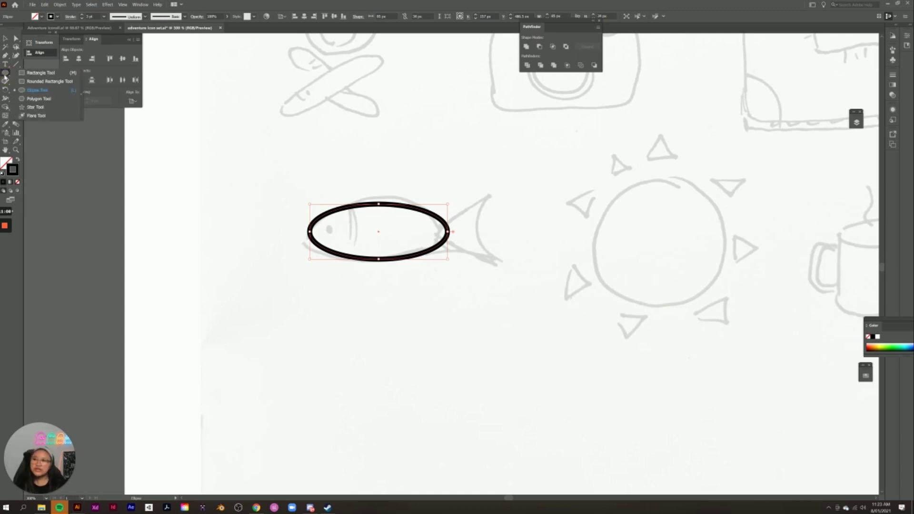
left_click(46, 109)
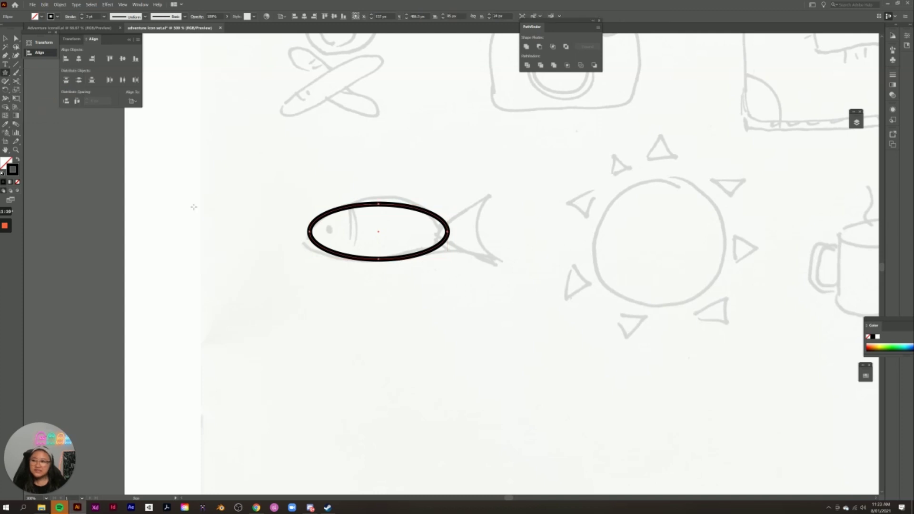
left_click_drag(224, 234, 518, 236)
key("Down")
key("Down")
left_click(6, 38)
left_click_drag(538, 266, 548, 196)
left_click_drag(531, 239, 509, 240)
left_click(534, 235)
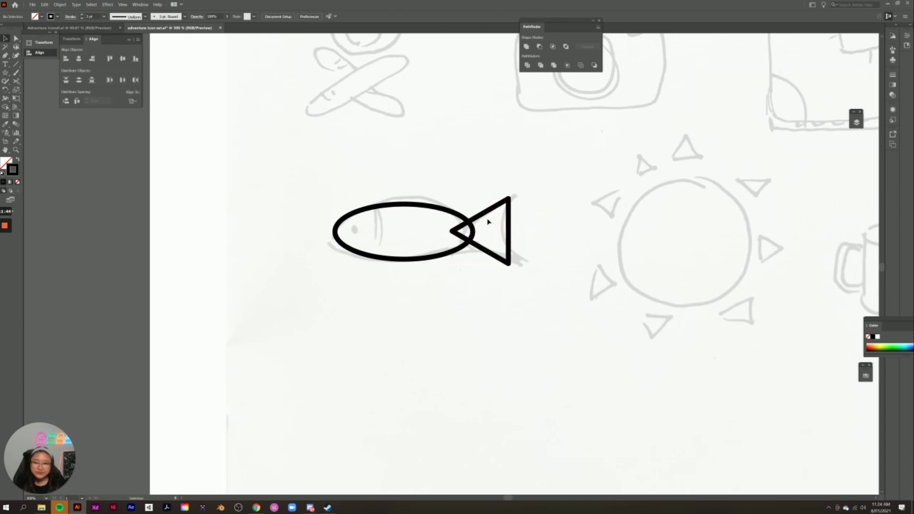
Step: Try to pull the midpoint of the tail's rear edge inward and round the resulting corner
left_click(481, 214)
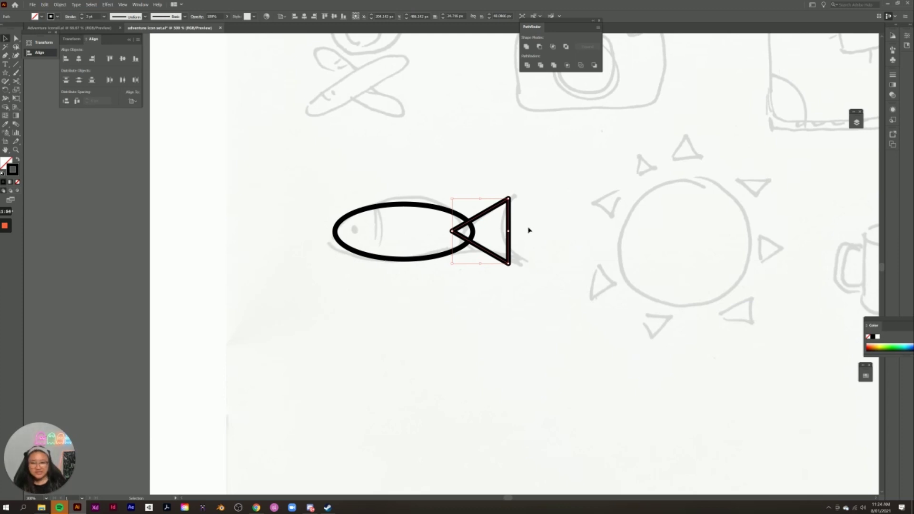
left_click(16, 38)
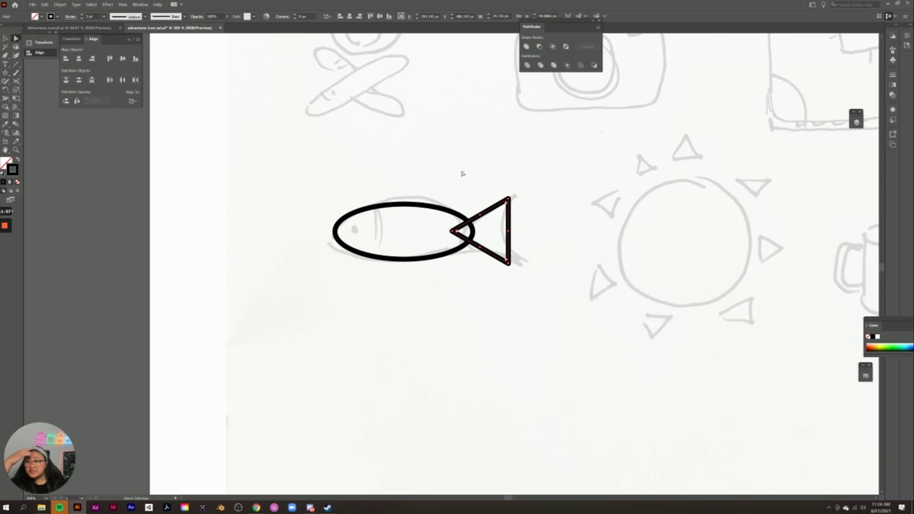
left_click(509, 232)
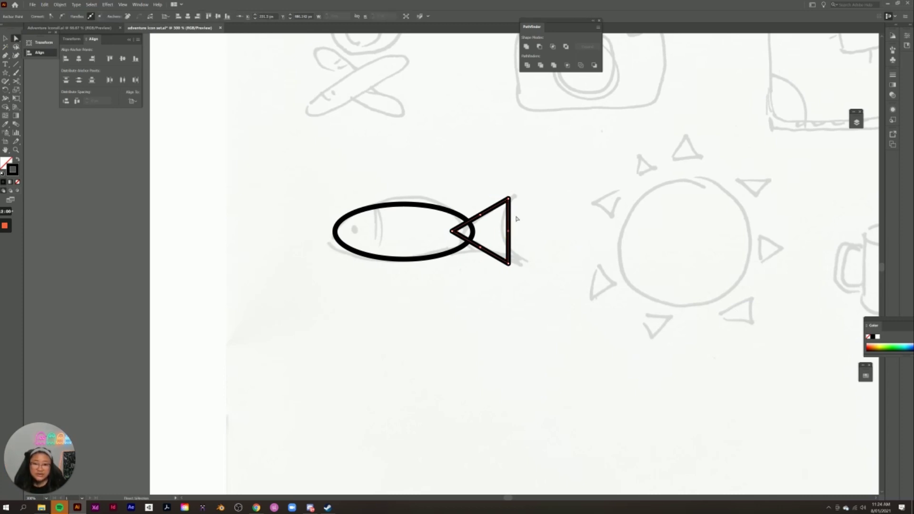
left_click_drag(509, 233, 492, 231)
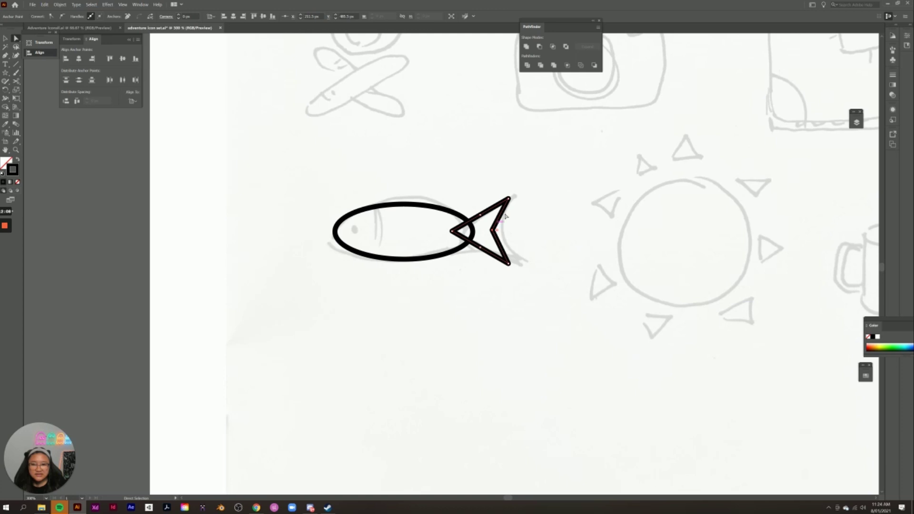
left_click(499, 232)
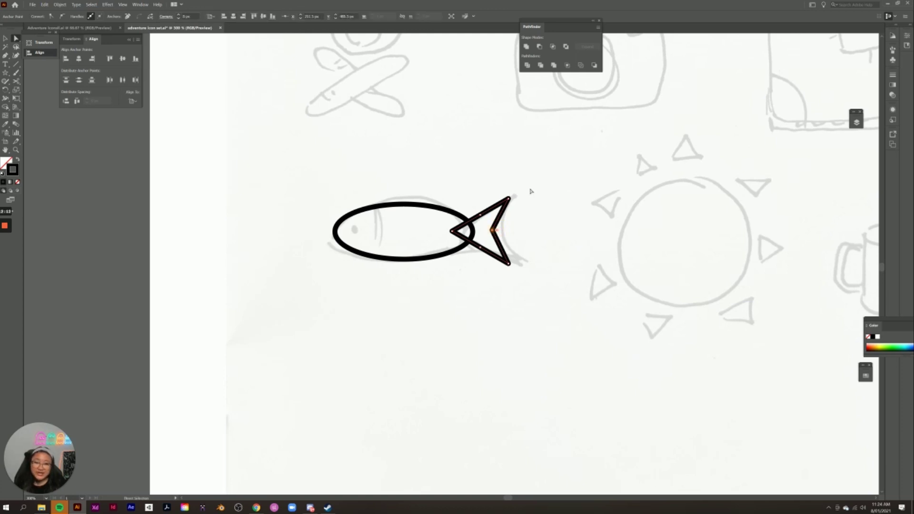
left_click_drag(496, 231, 533, 239)
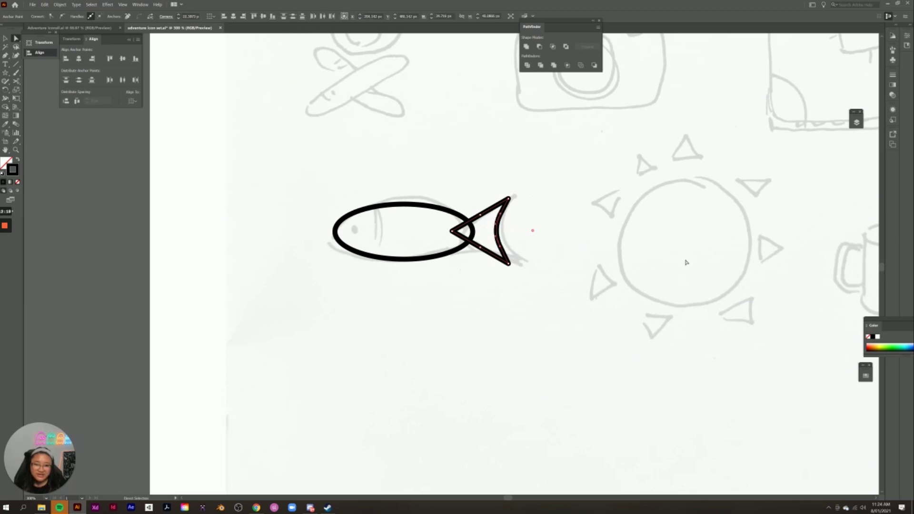
key("ctrl+z")
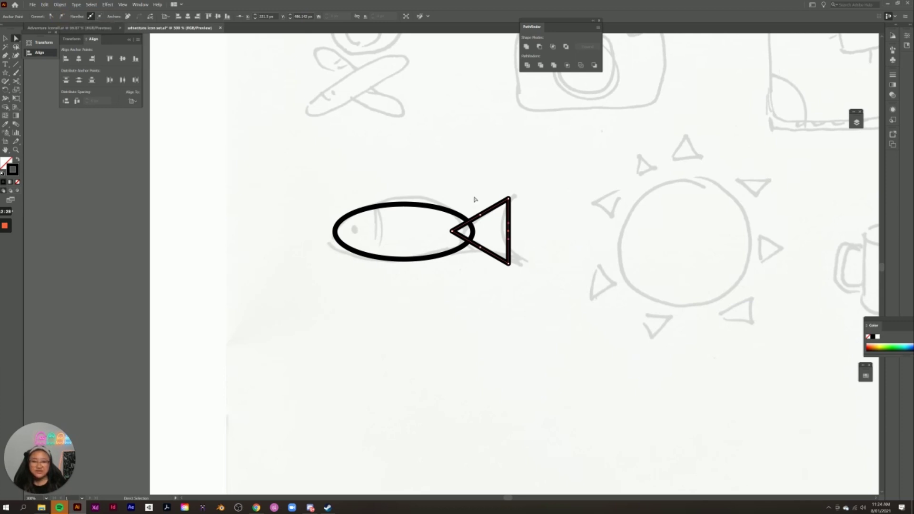
Step: Pull the middle of the tail's rear edge inward and shape it into a smooth concave curve
left_click_drag(508, 233, 498, 229)
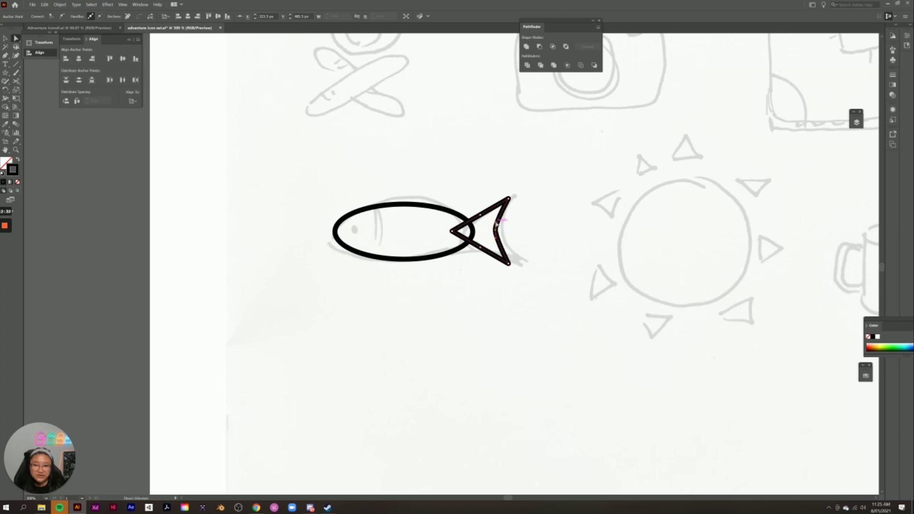
left_click(496, 248)
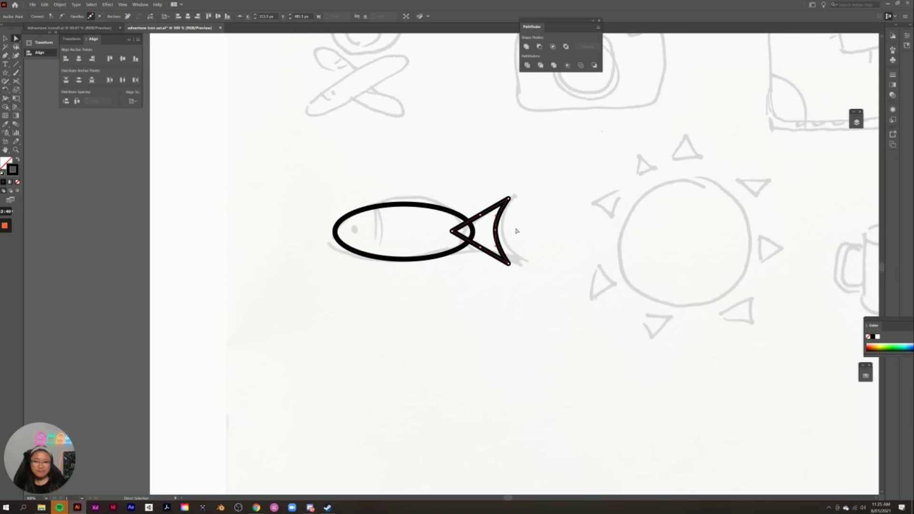
left_click(5, 39)
left_click(336, 370)
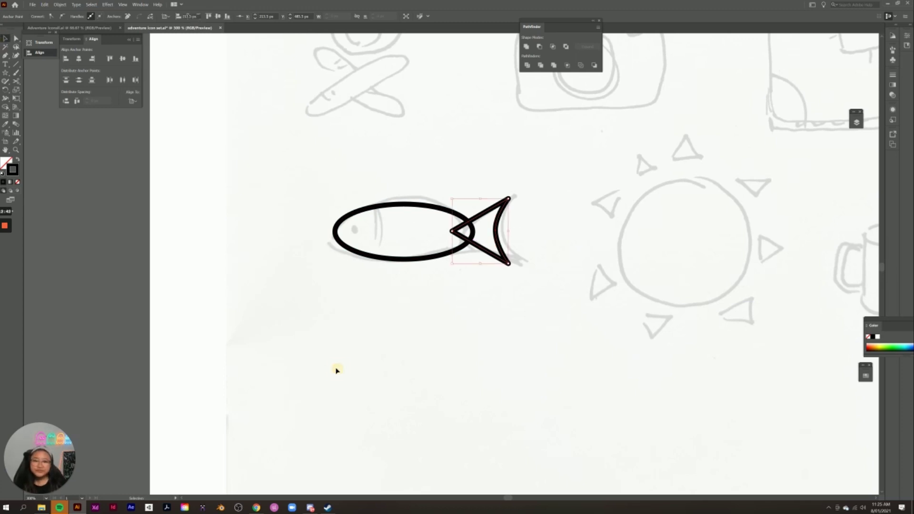
Step: Cut the tail outline where it crosses the body with the Scissors tool and delete the tip inside the body
left_click(480, 218)
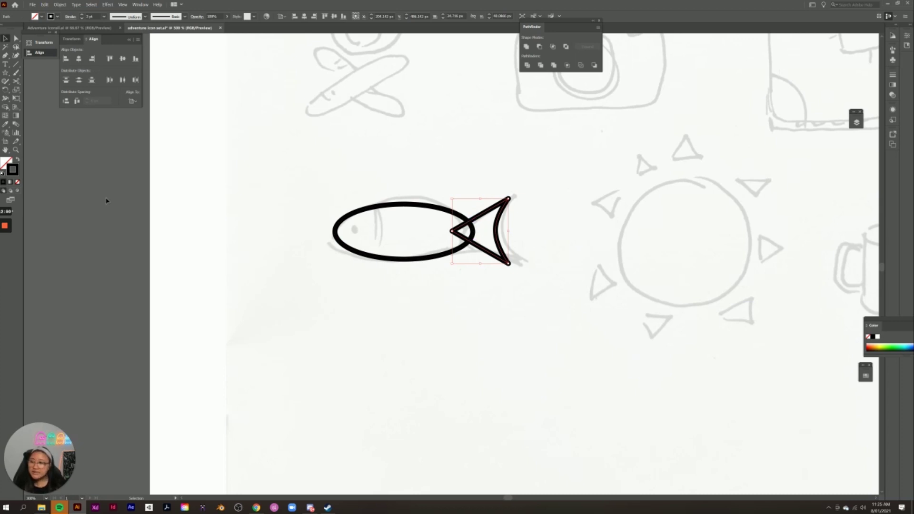
left_click(16, 81)
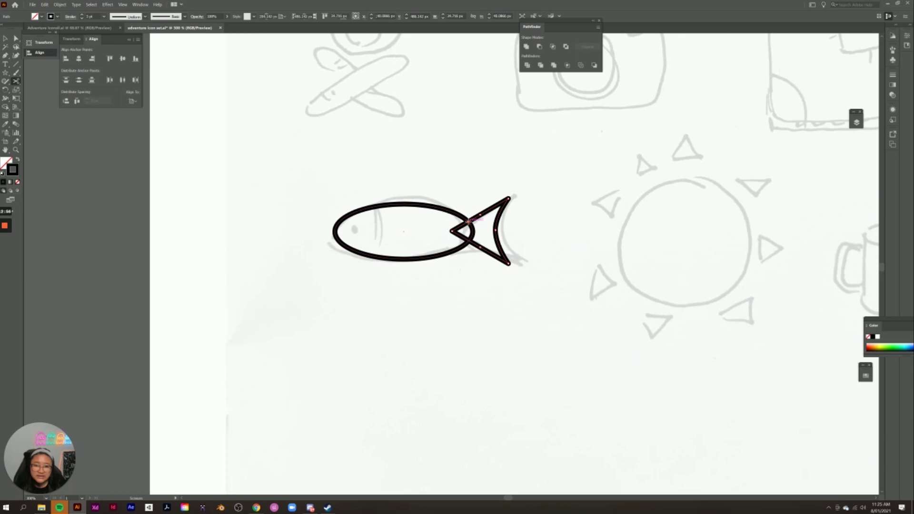
left_click(468, 222)
left_click(466, 240)
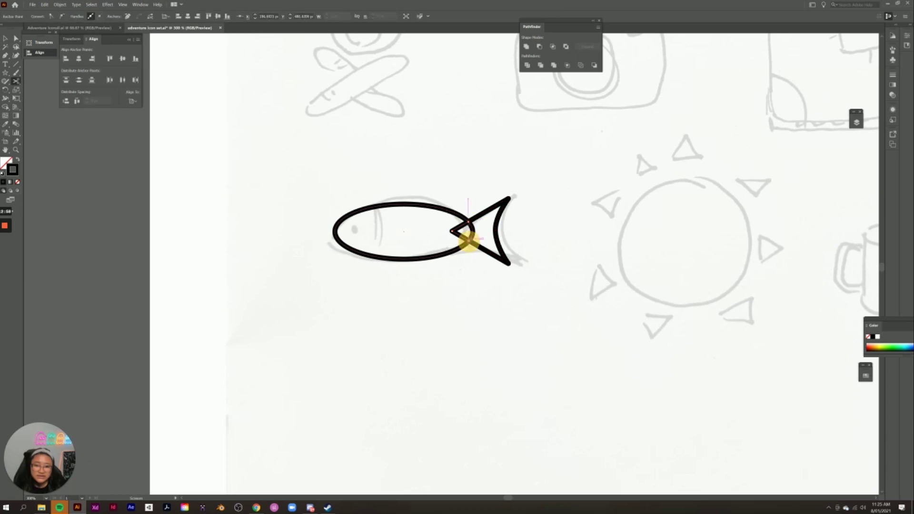
left_click(5, 39)
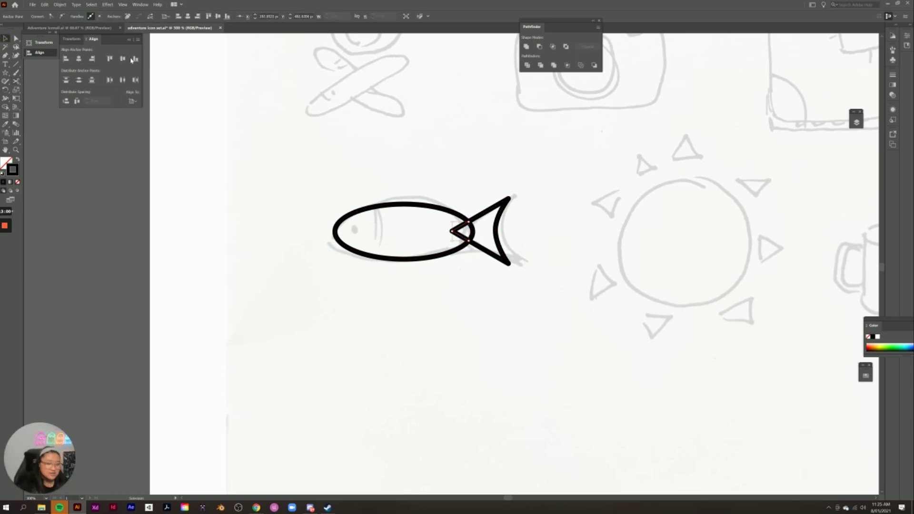
key("Delete")
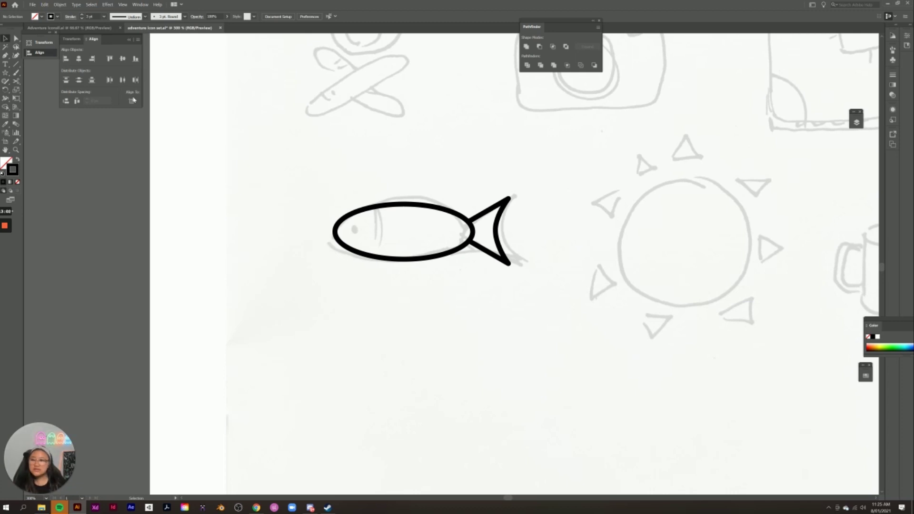
Step: Draw a curved gill line with the Pen tool across the body behind the head, bulging towards the tail
left_click(5, 55)
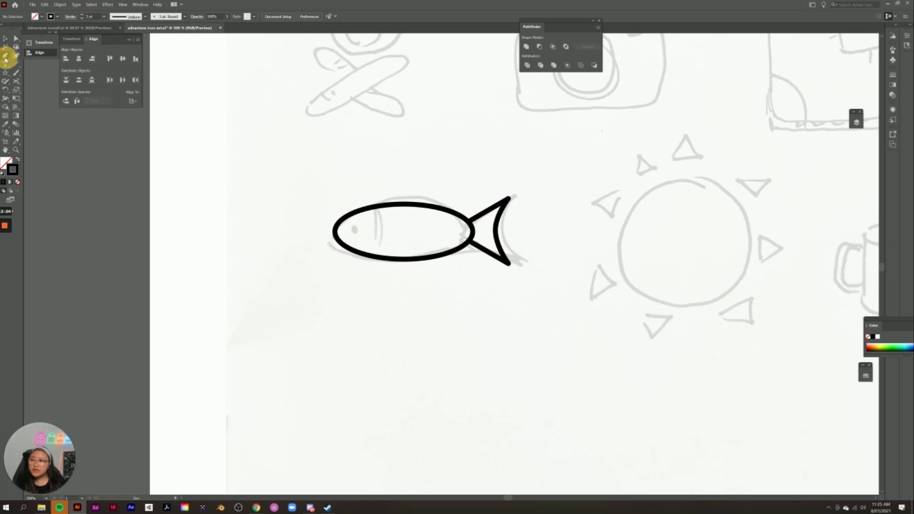
left_click(376, 209)
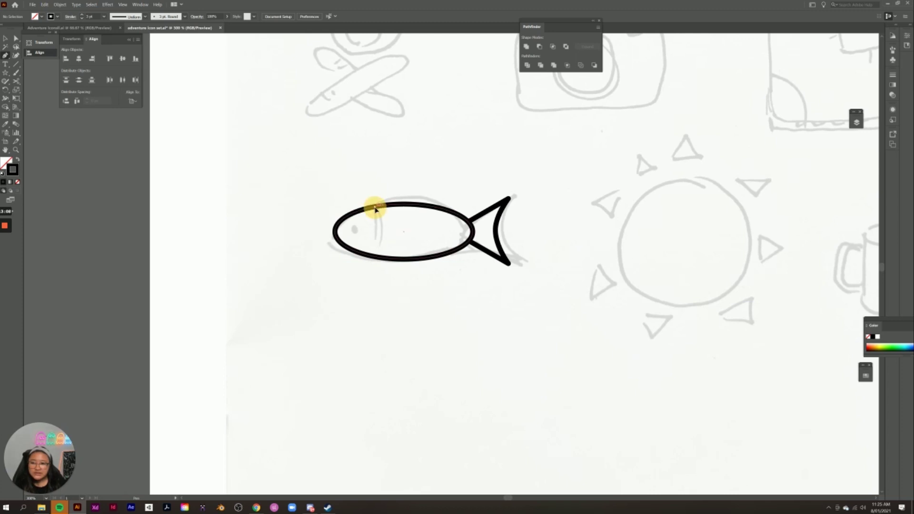
left_click(374, 260)
mouse_move(374, 260)
left_mouse_down()
mouse_move(357, 273)
mouse_move(359, 284)
left_mouse_up()
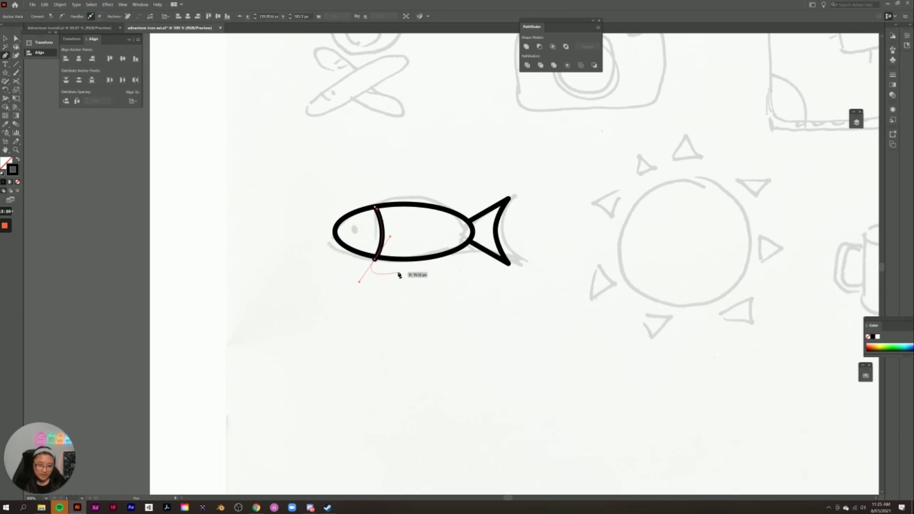
left_click(400, 272, "ctrl")
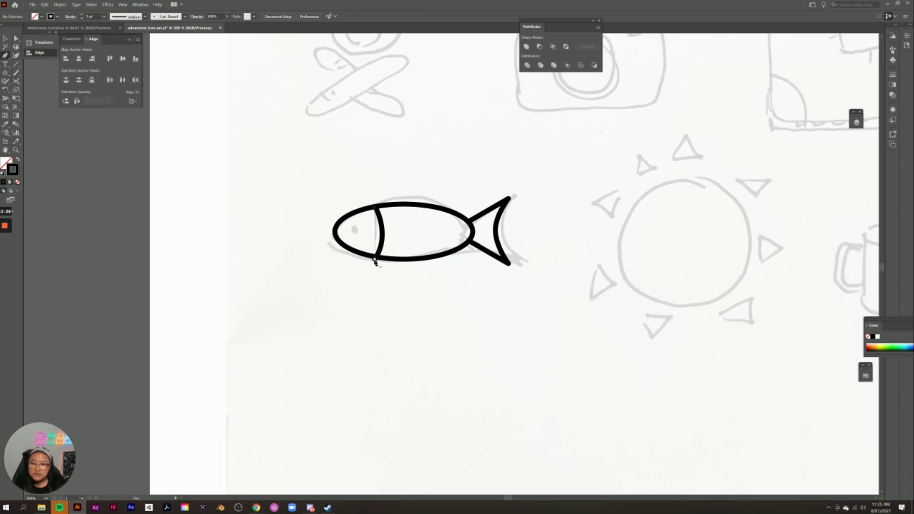
Step: Move the gill line's lower end anchor up onto the body outline so it no longer sticks out
left_click(16, 39)
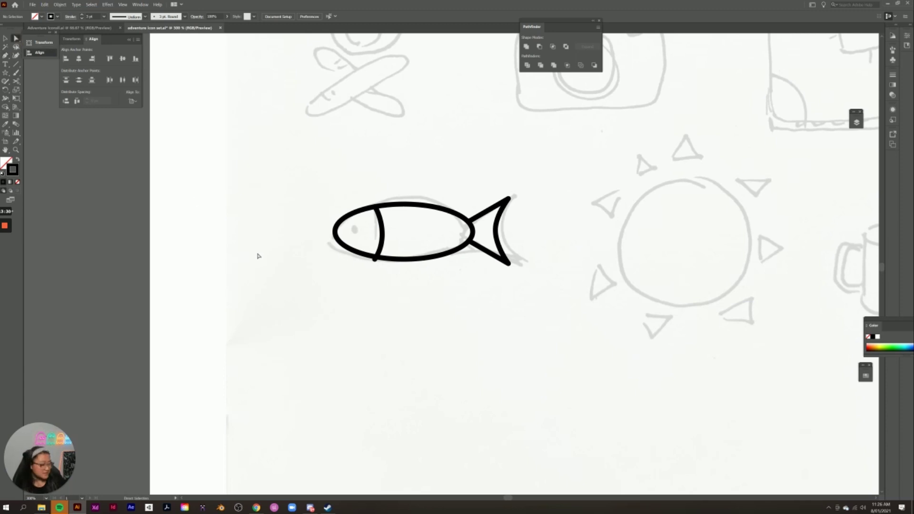
key("ctrl+equal")
key("ctrl+equal")
key("ctrl+equal")
left_click_drag(237, 249, 306, 363)
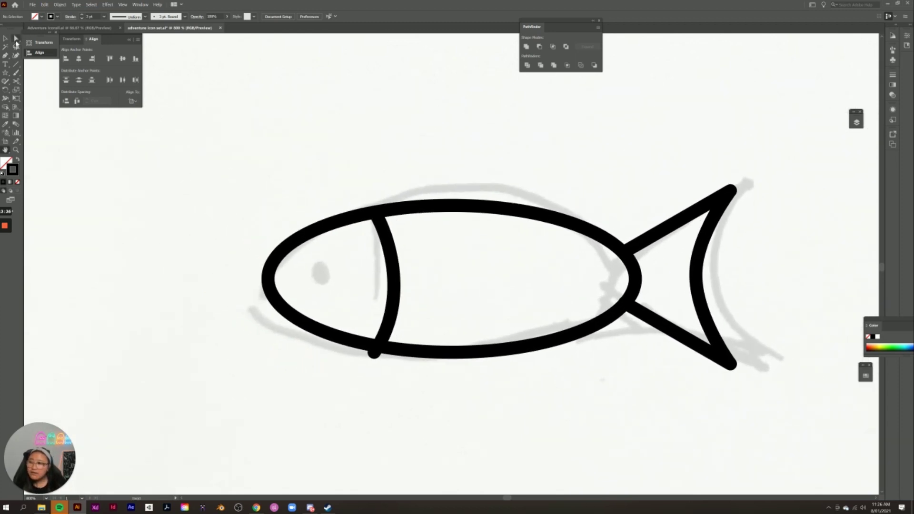
left_click(16, 39)
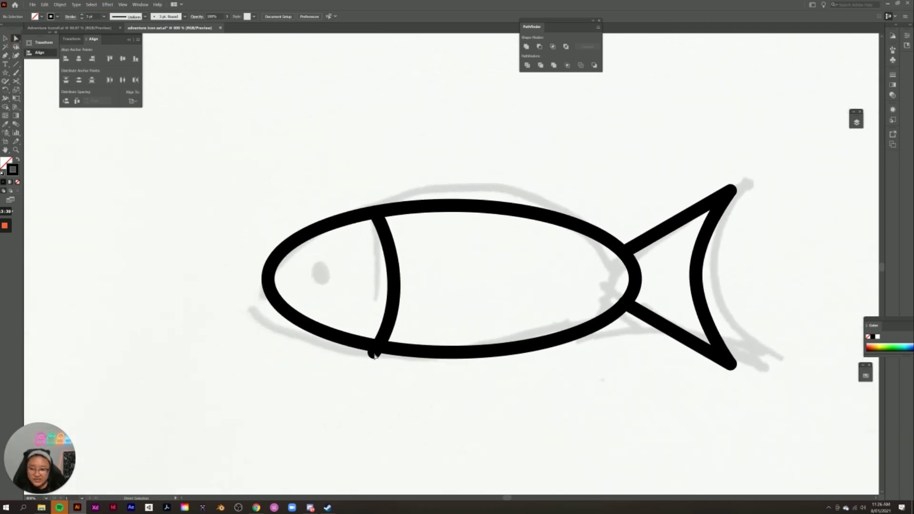
left_click(374, 353)
left_click_drag(374, 353, 375, 339)
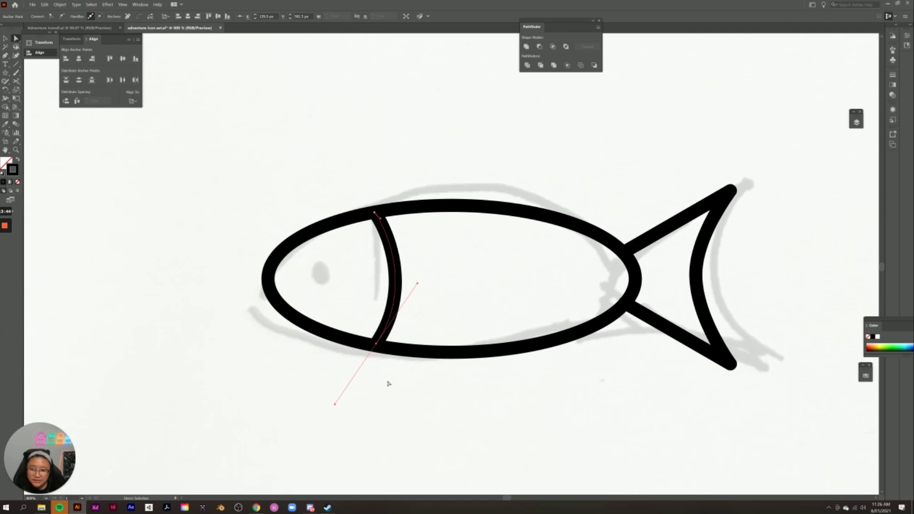
left_click(388, 381)
key("ctrl+minus")
key("ctrl+minus")
key("ctrl+minus")
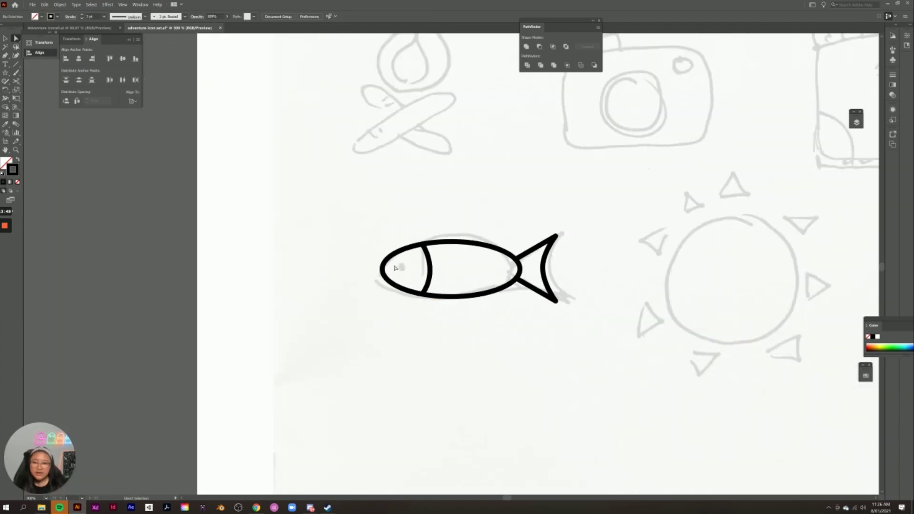
Step: Draw the fish's eye as a small solid black circle without a stroke over the sketched eye
left_click_drag(6, 72, 36, 91)
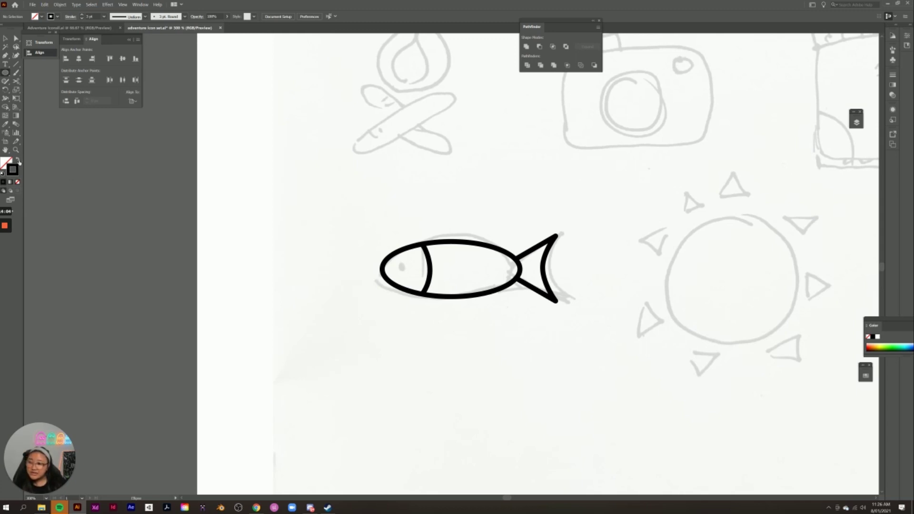
left_click(18, 159)
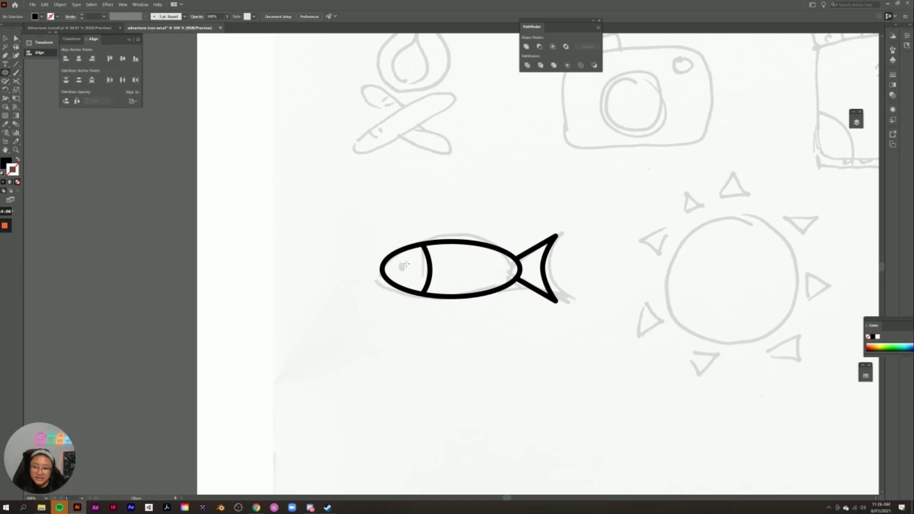
left_click_drag(401, 265, 406, 271)
left_click(5, 38)
left_click(336, 383)
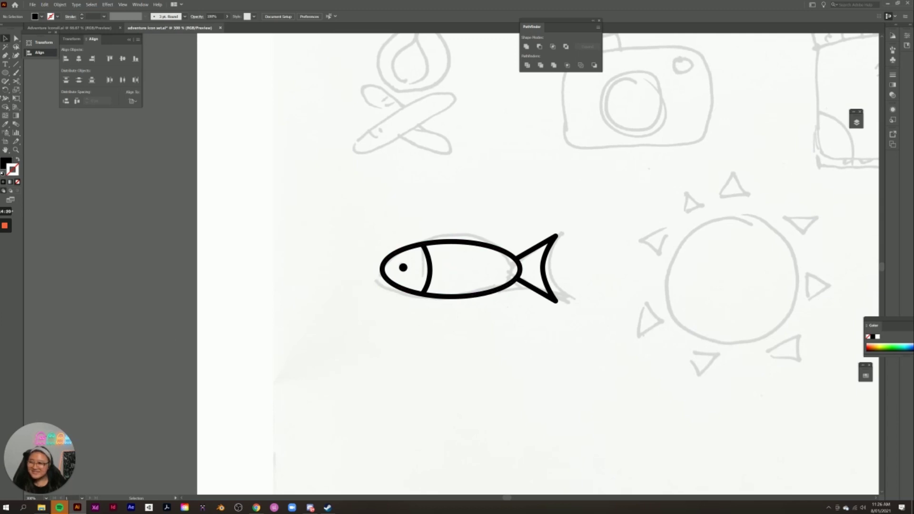
Step: Draw a small triangle with the Star tool above the fish and give it the body outline's unfilled black stroke with the Eyedropper
left_click(5, 72)
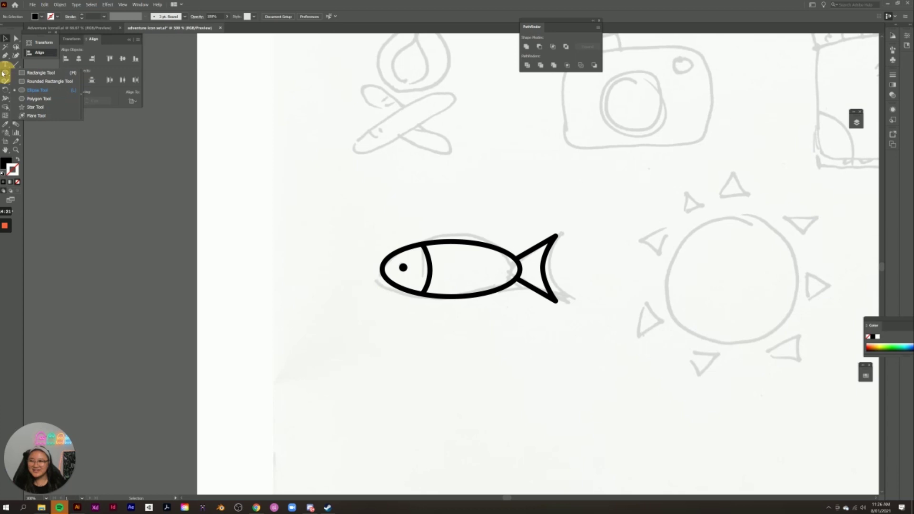
left_click(38, 106)
left_click_drag(447, 209, 461, 218)
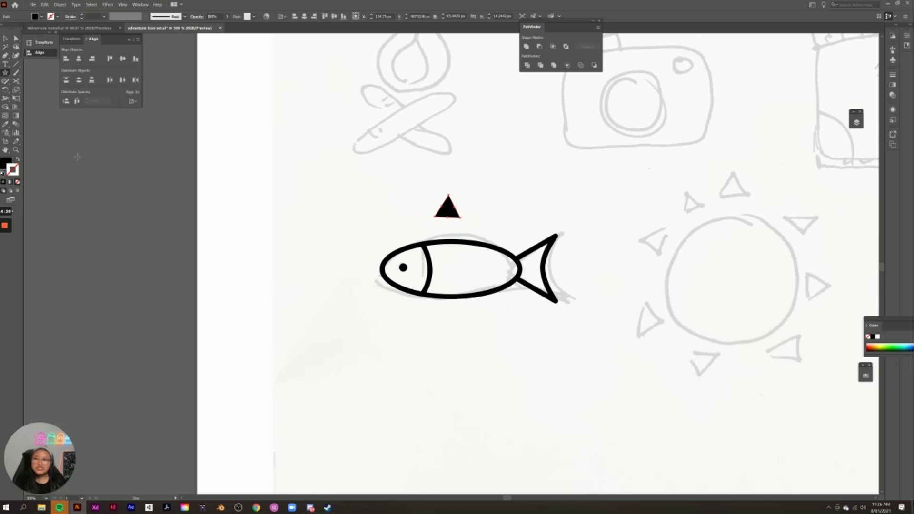
left_click(19, 160)
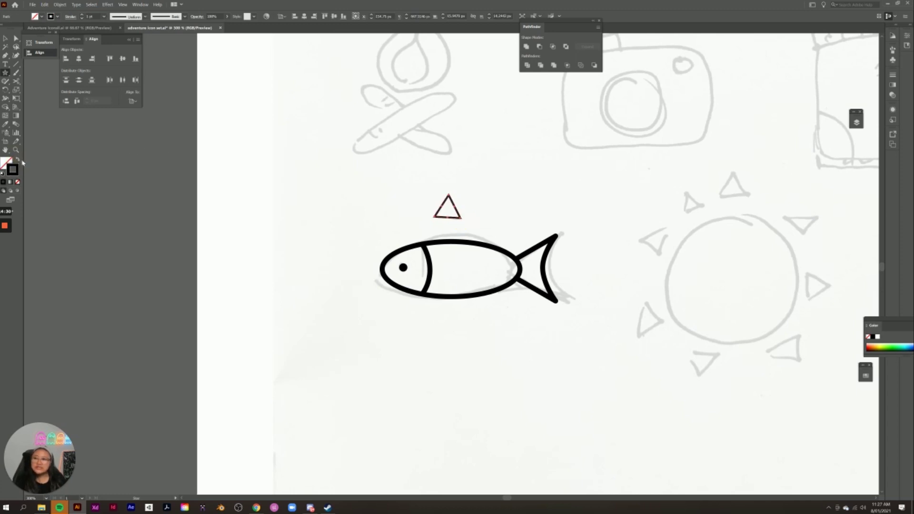
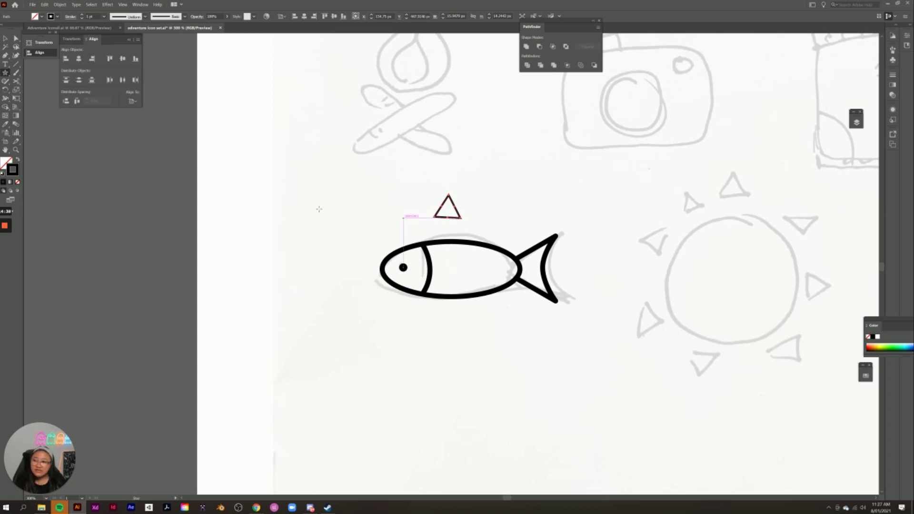
left_click(6, 125)
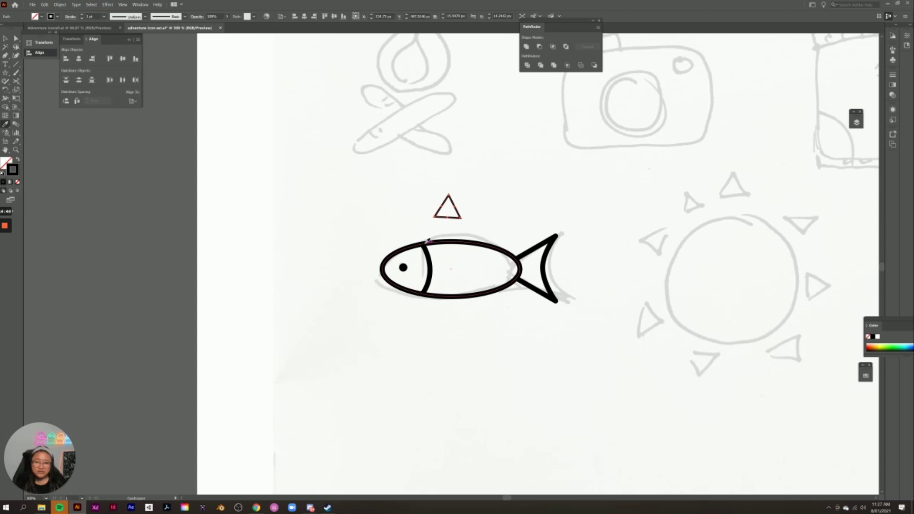
left_click(428, 241)
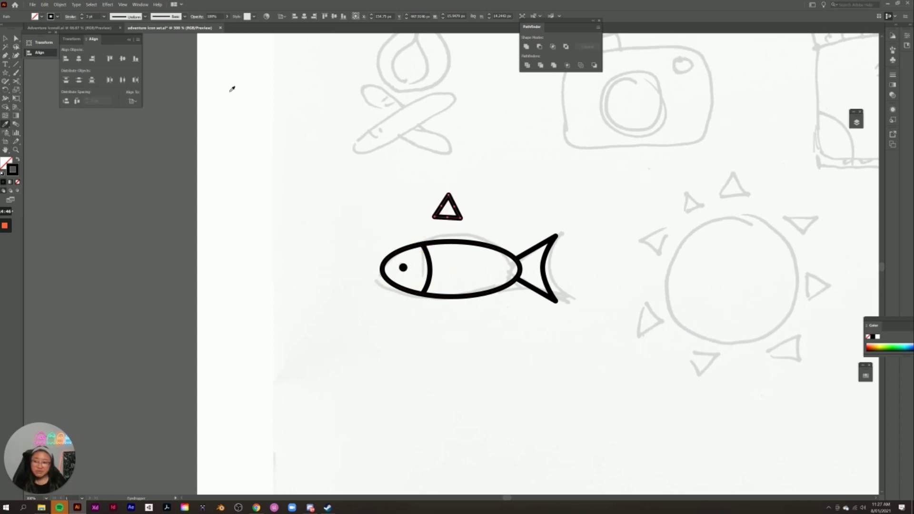
Step: Move the triangle down so its base sits on the upper edge of the fish's body
left_click(5, 38)
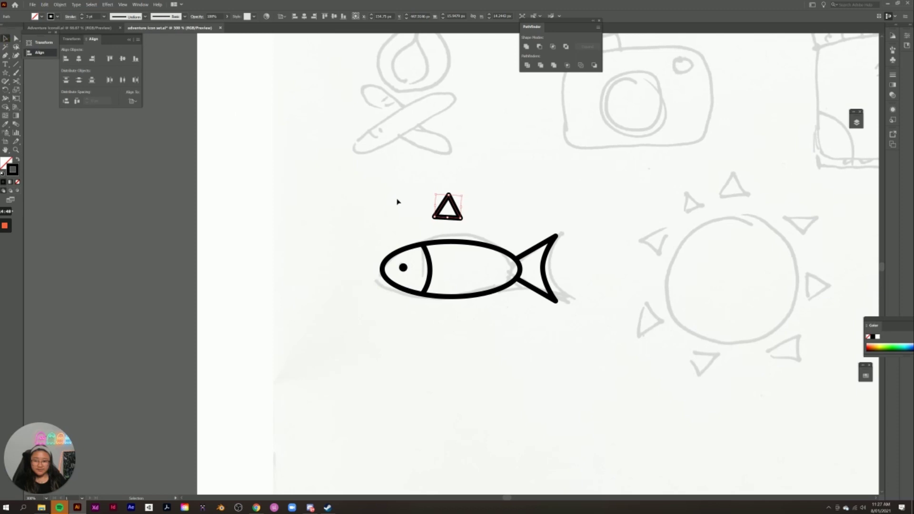
left_click(401, 218)
left_click_drag(449, 219, 454, 244)
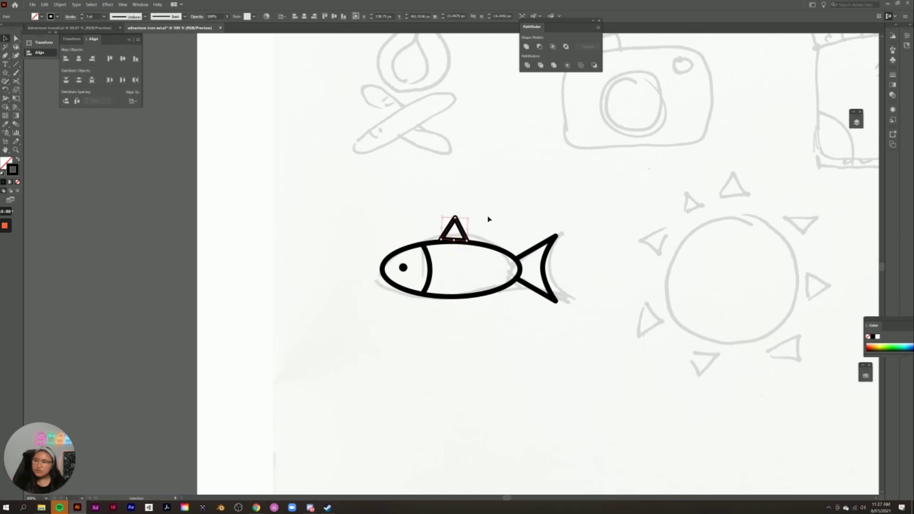
Step: Slant the fin by moving its tip towards the tail and delete the extra anchor points midway along both sloping sides
left_click(16, 40)
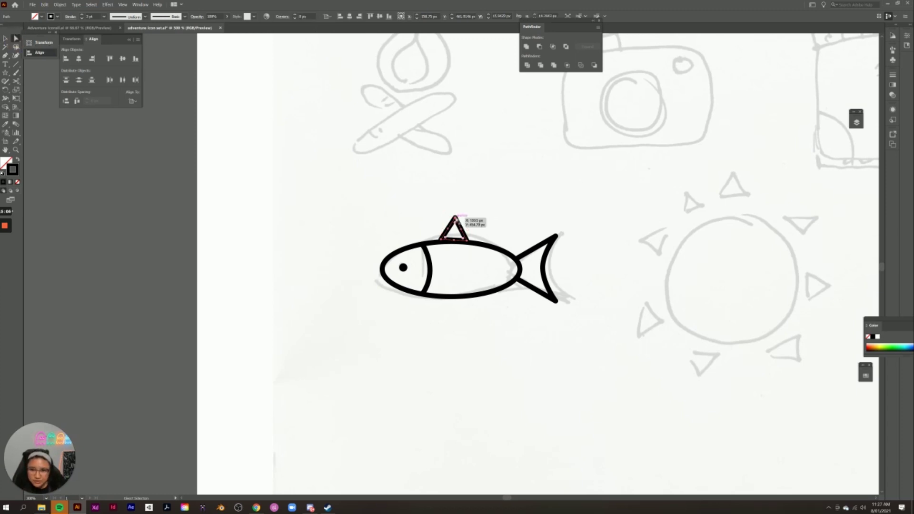
left_click(455, 219)
left_click_drag(455, 219, 471, 215)
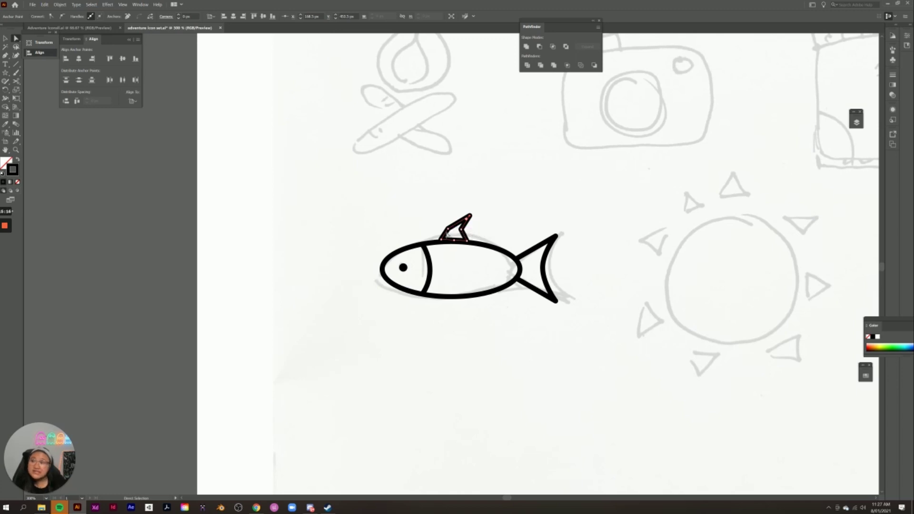
left_click(6, 56)
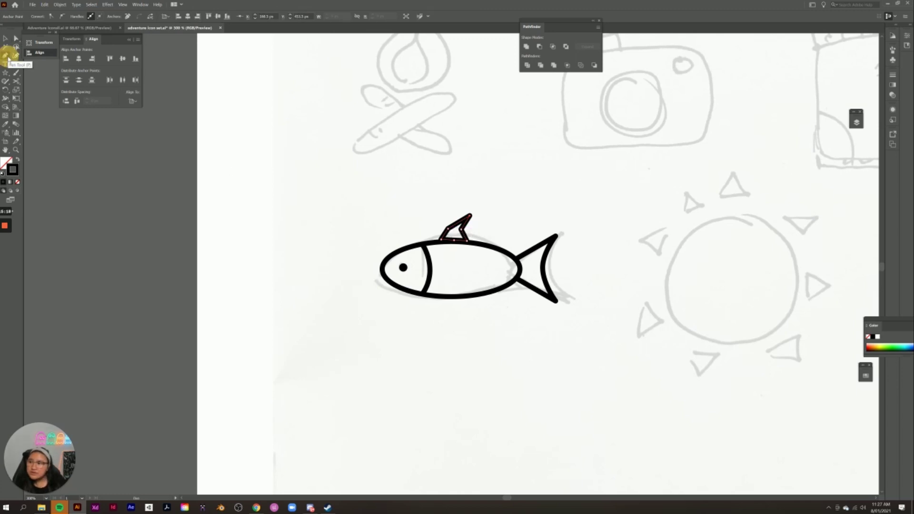
left_click(30, 73)
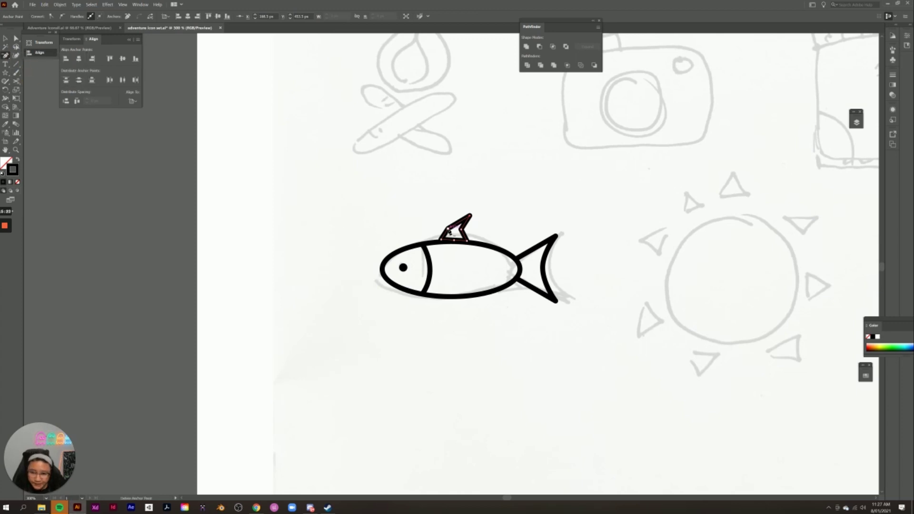
left_click(449, 231)
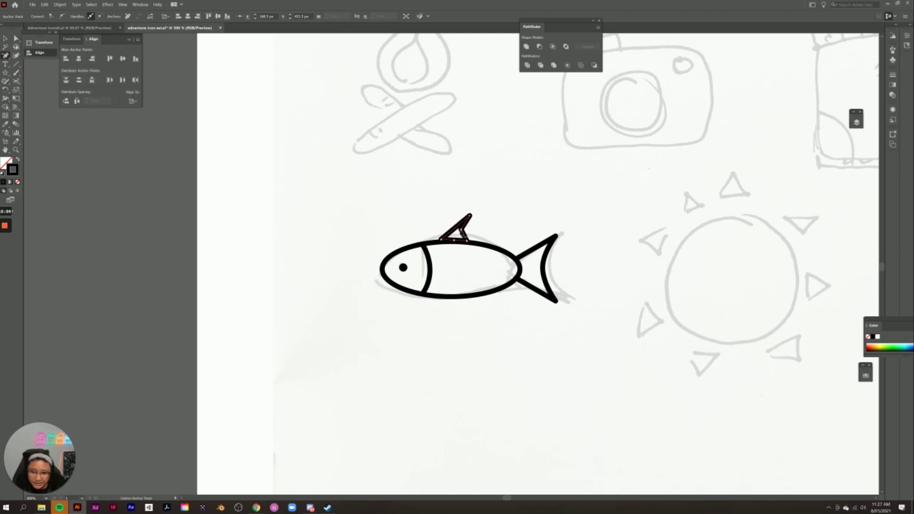
left_click(462, 231)
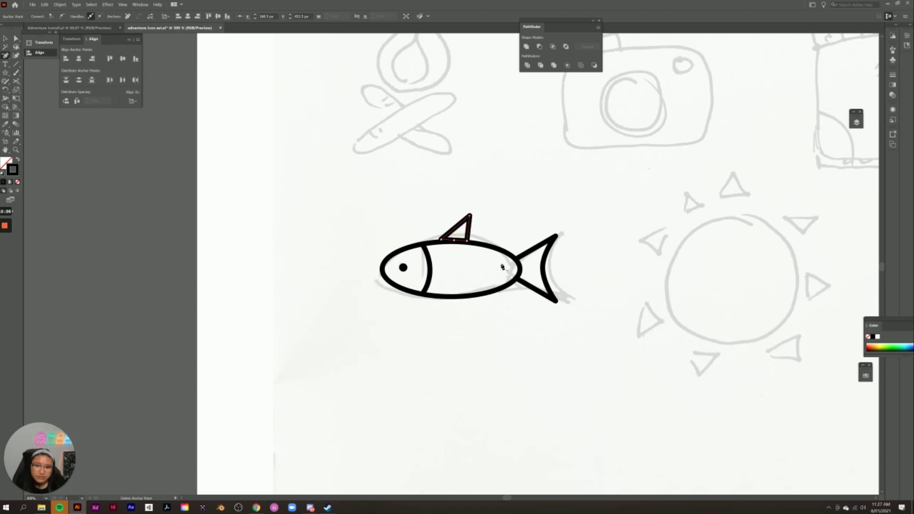
Step: Shift the slanted fin slightly towards the tail and down onto the body's upper outline
key("v")
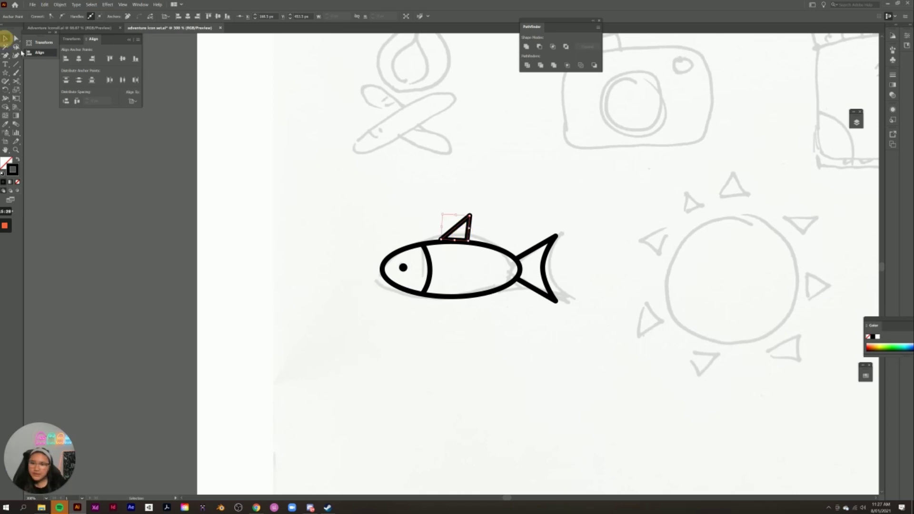
left_click(232, 262)
left_click_drag(470, 233, 475, 235)
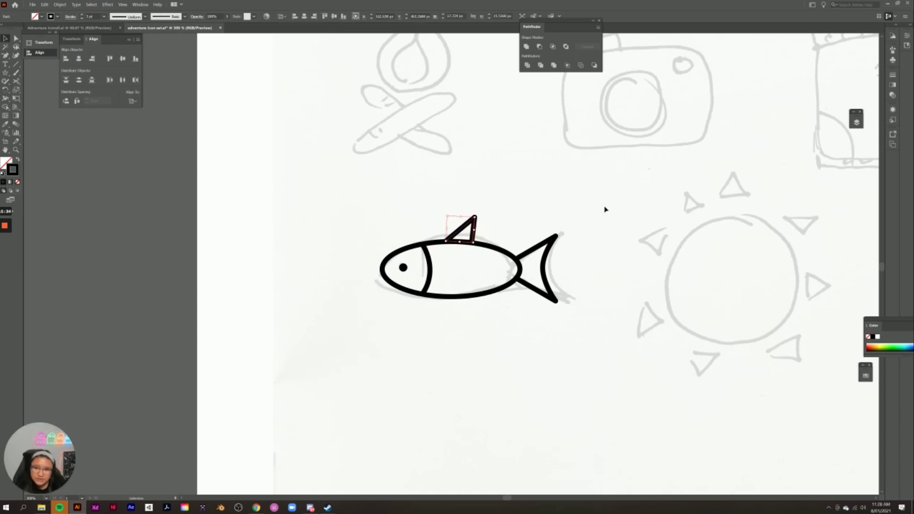
left_click(476, 238)
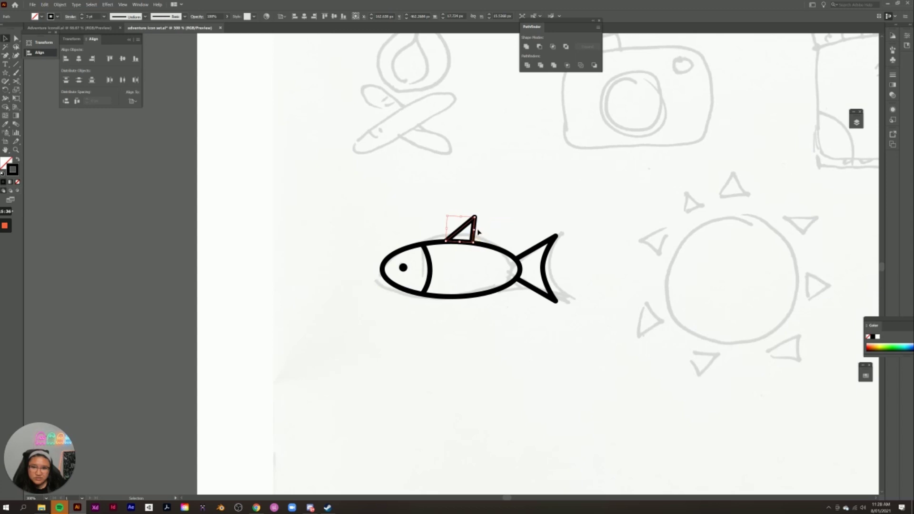
left_click(299, 234)
left_click(475, 233)
Step: Round the corners of the upper fin slightly with the live corner widget
key("a")
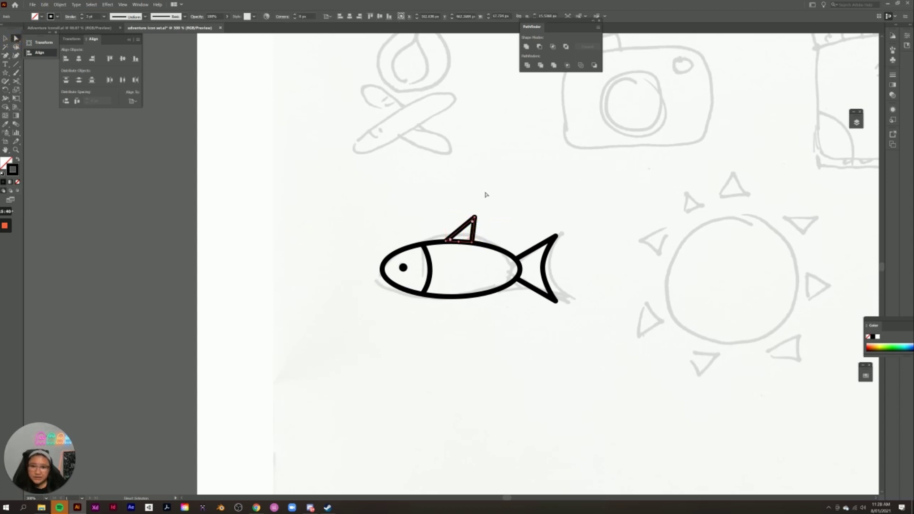
left_click_drag(473, 227, 469, 221)
left_click(234, 280)
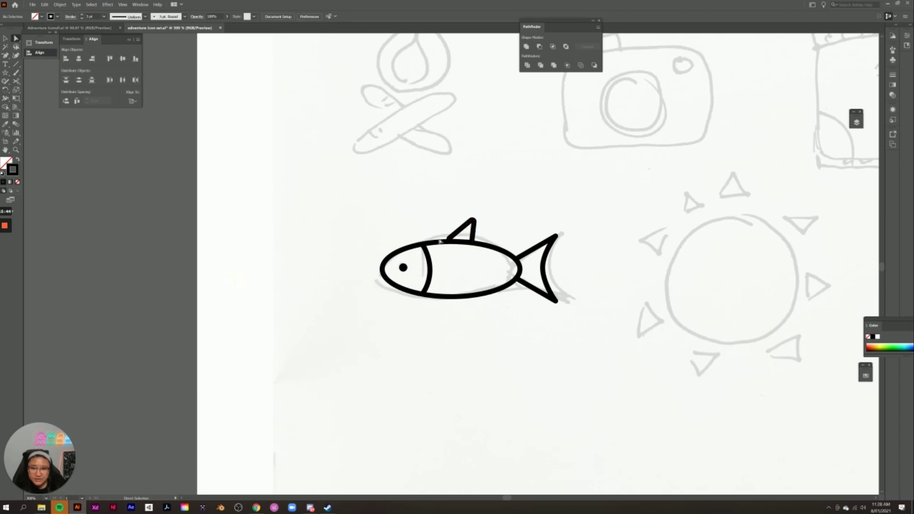
Step: Try moving the front lower corner of the upper fin slightly down into the body outline
left_click(458, 234)
left_click_drag(448, 239, 448, 241)
left_click(229, 281)
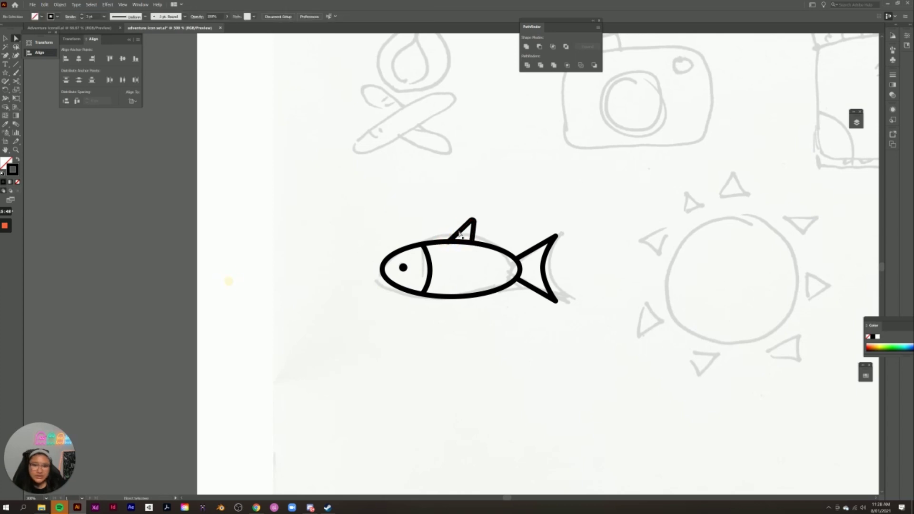
key("ctrl+z")
left_click(368, 193)
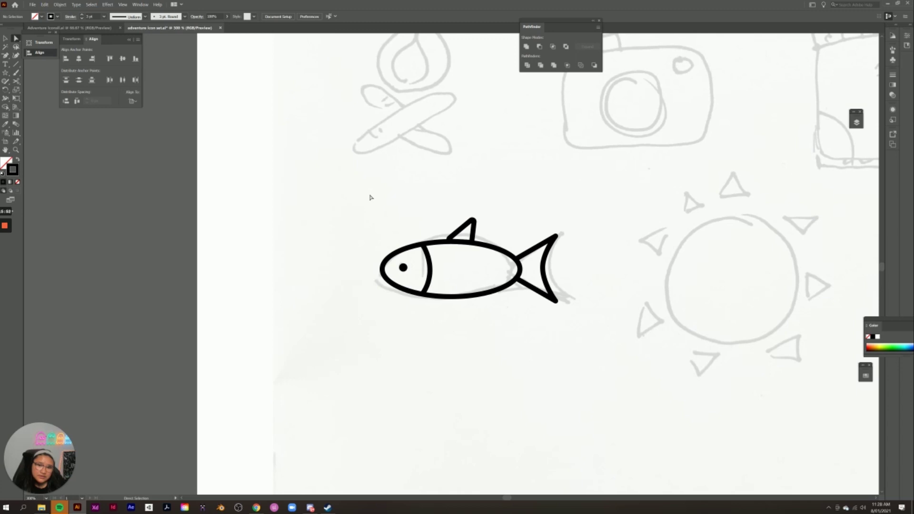
Step: Place a copy of the upper fin below the body and reflect the copy across the vertical axis
key("v")
left_click(464, 228)
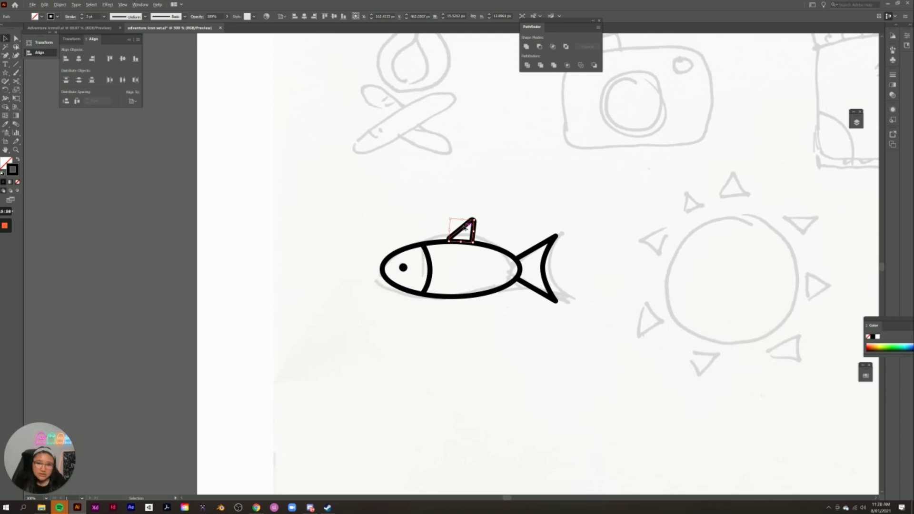
left_click_drag(464, 228, 460, 312)
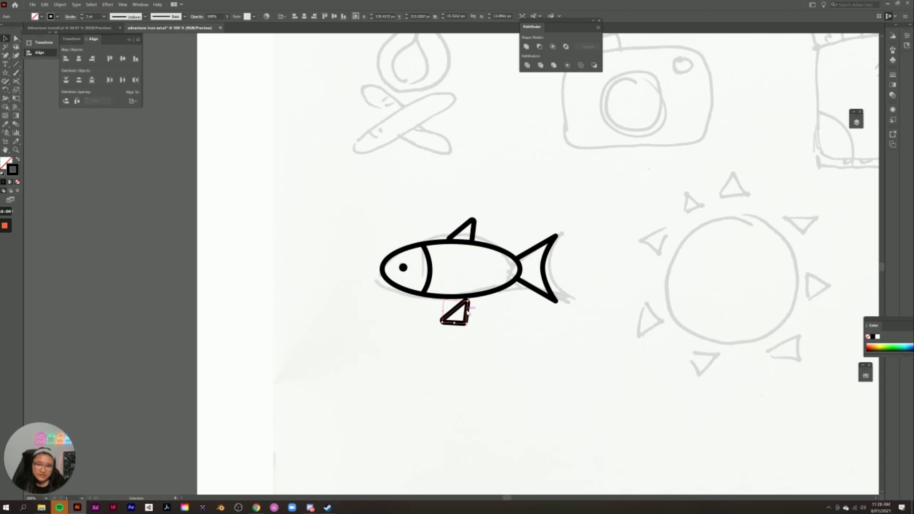
right_click(468, 311)
mouse_move(500, 420)
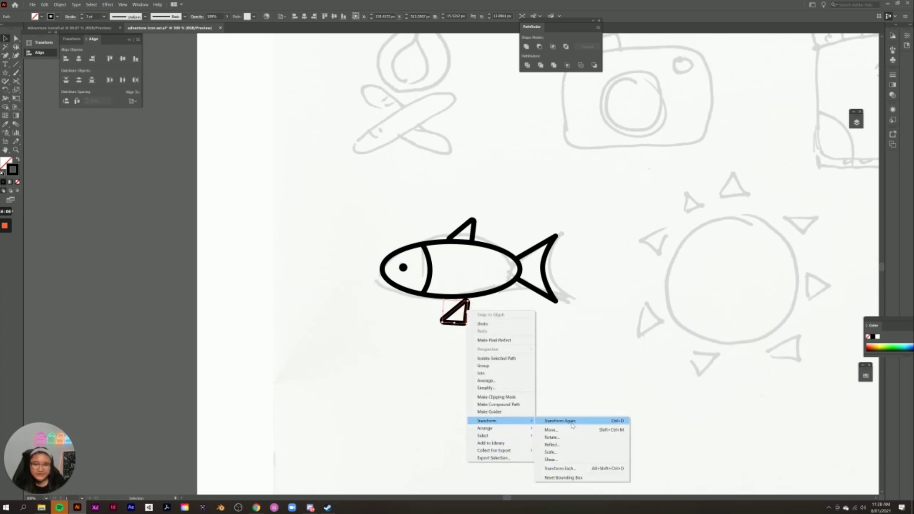
left_click(551, 444)
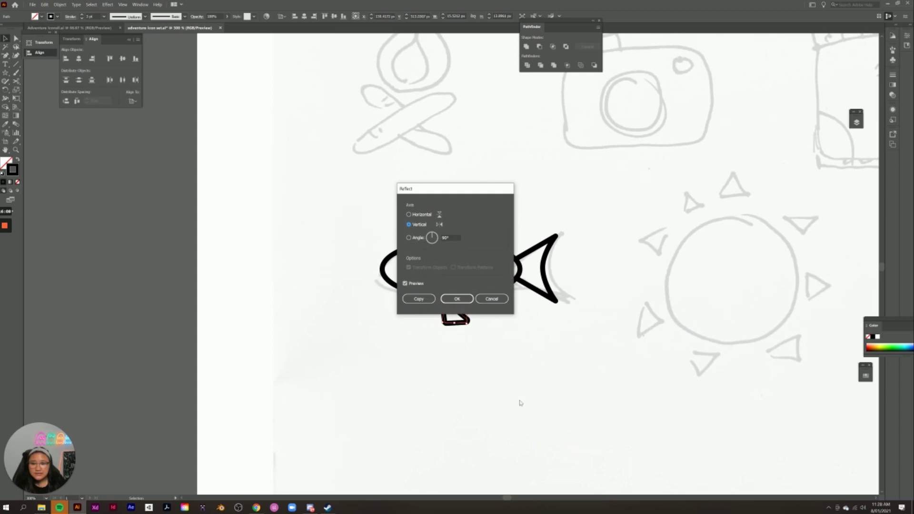
left_click(462, 300)
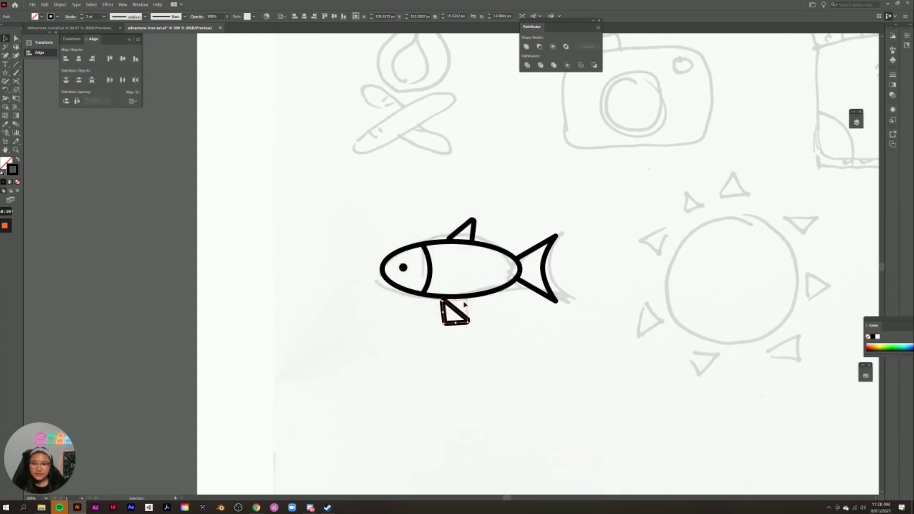
Step: Turn the copied fin upside down, shrink it and attach it under the belly with its tip pointing down towards the tail
mouse_move(468, 296)
left_mouse_down()
mouse_move(481, 321)
mouse_move(447, 347)
mouse_move(418, 336)
mouse_move(465, 319)
mouse_move(457, 306)
mouse_move(472, 304)
left_mouse_up()
left_click(452, 307)
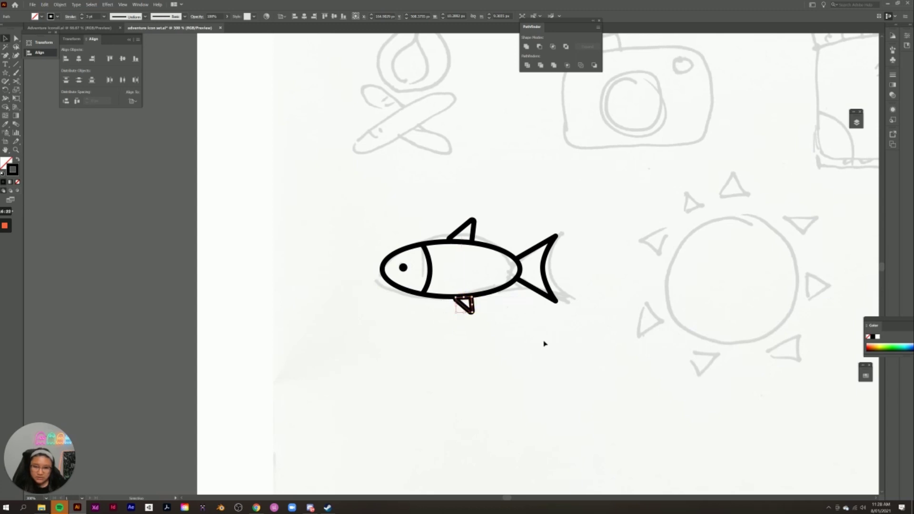
left_click(552, 338)
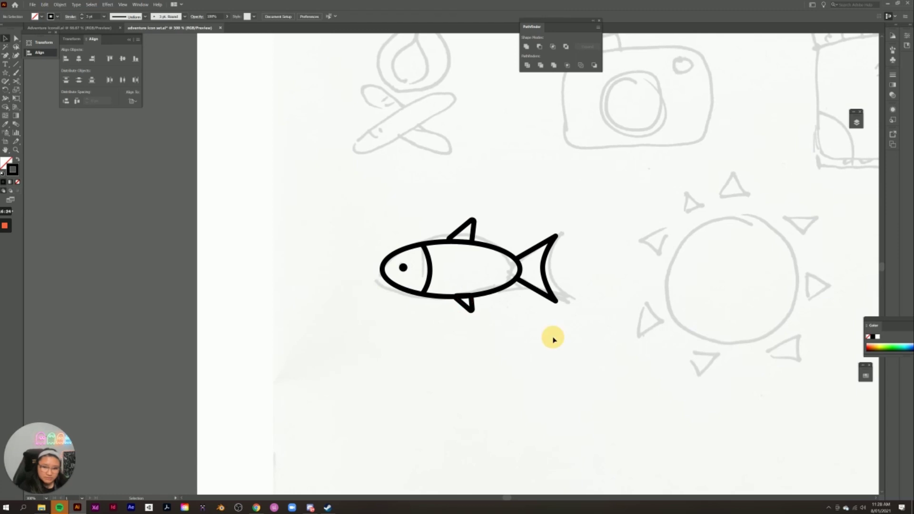
Step: Cut the lower fin at both ends of its base with the Scissors tool and delete the base segment overlapping the body
left_click(461, 303)
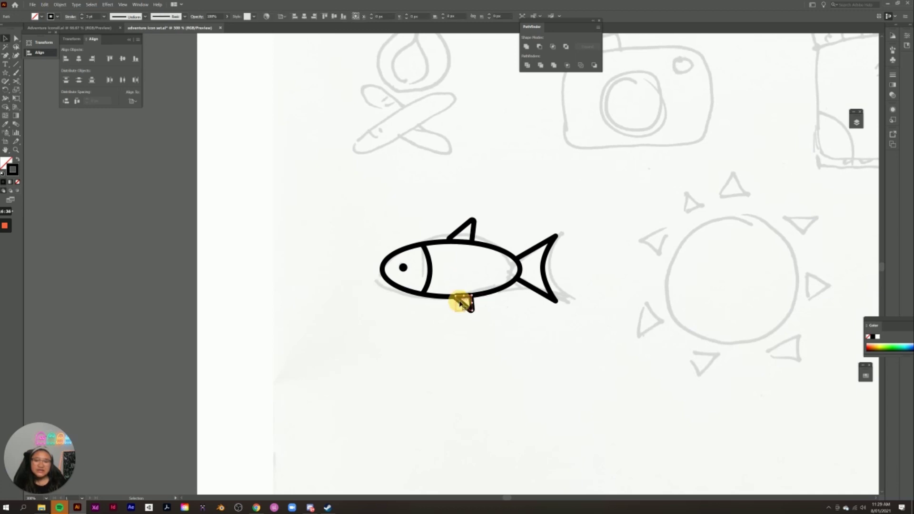
left_click(16, 82)
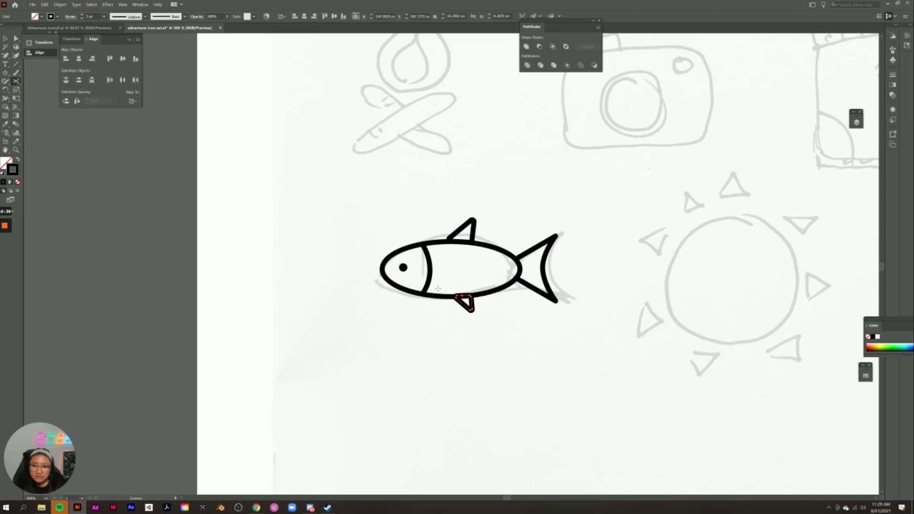
left_click(457, 295)
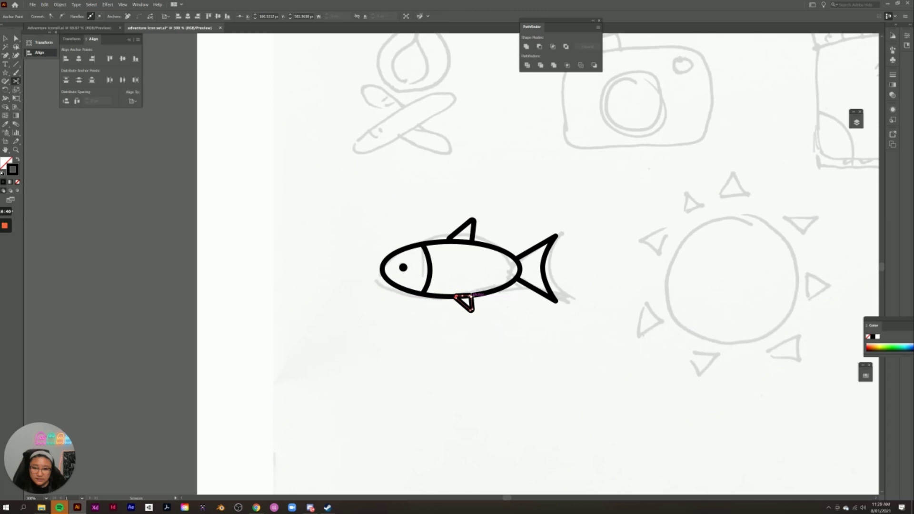
left_click(470, 296)
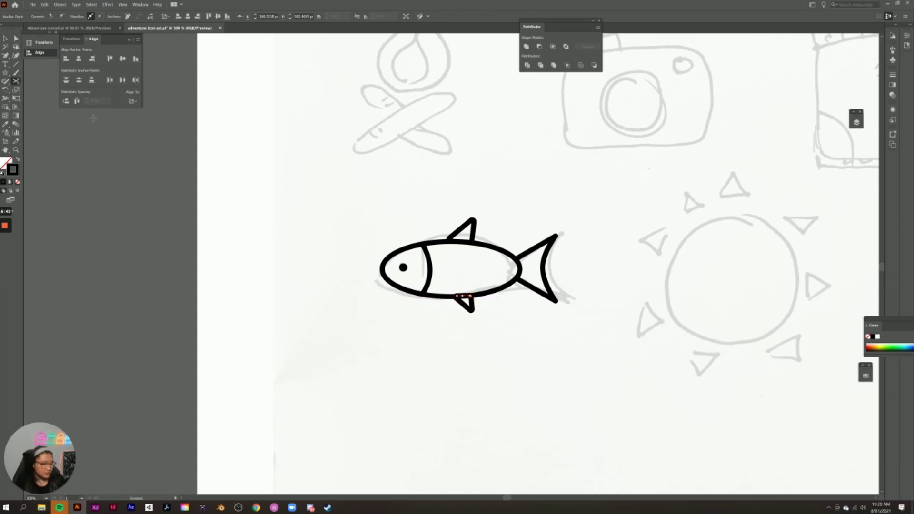
key("Delete")
key("Delete")
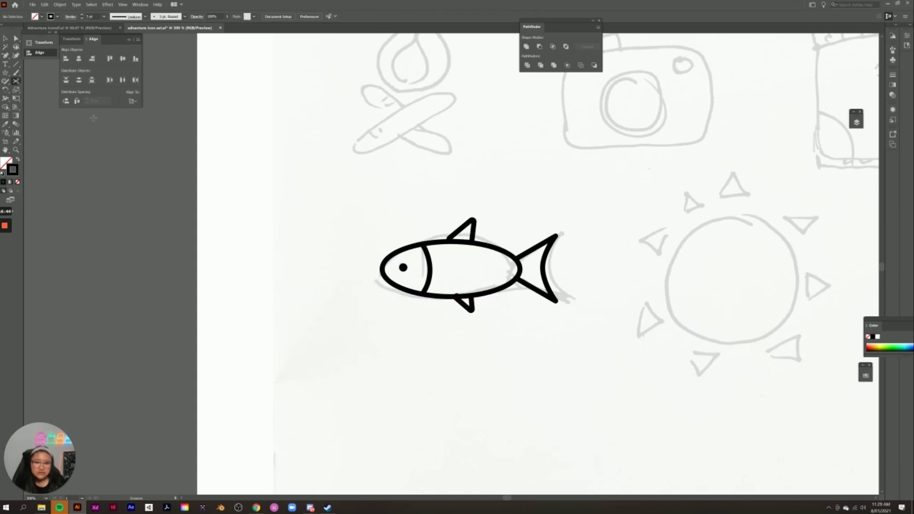
Step: Cut the lower fin near its front end with the Scissors tool and delete the stub protruding through the fish's body outline
scroll(93, 118, "up", 1)
key("ctrl+equal")
key("ctrl+equal")
key("ctrl+equal")
key("ctrl+equal")
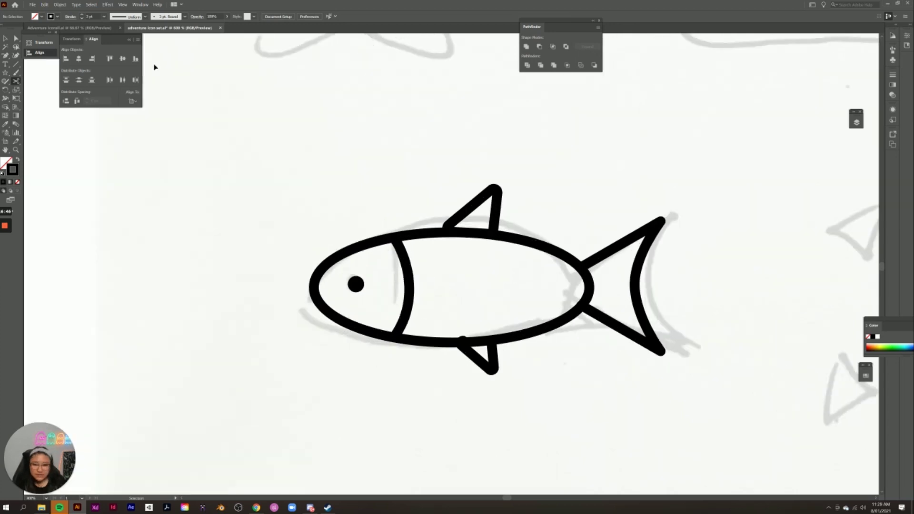
scroll(206, 157, "down", 2)
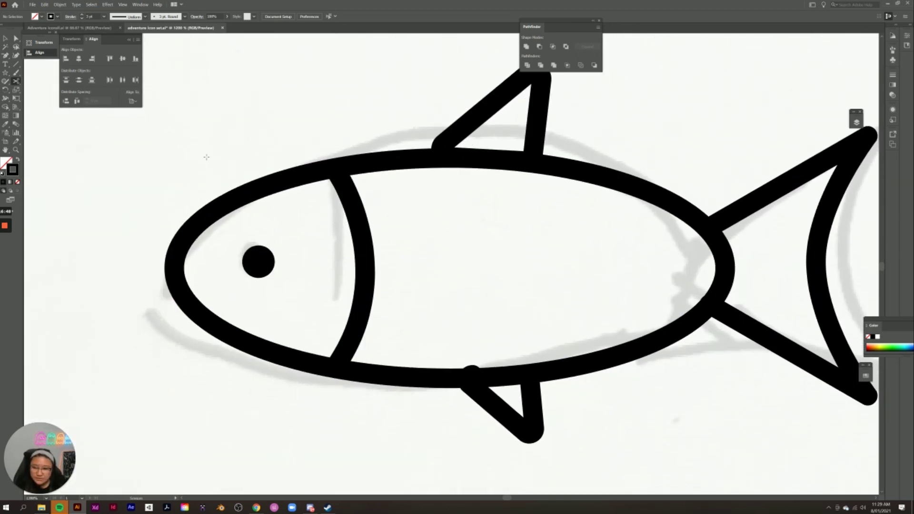
left_click(16, 38)
left_click(477, 393)
key("a")
left_click(472, 378)
key("c")
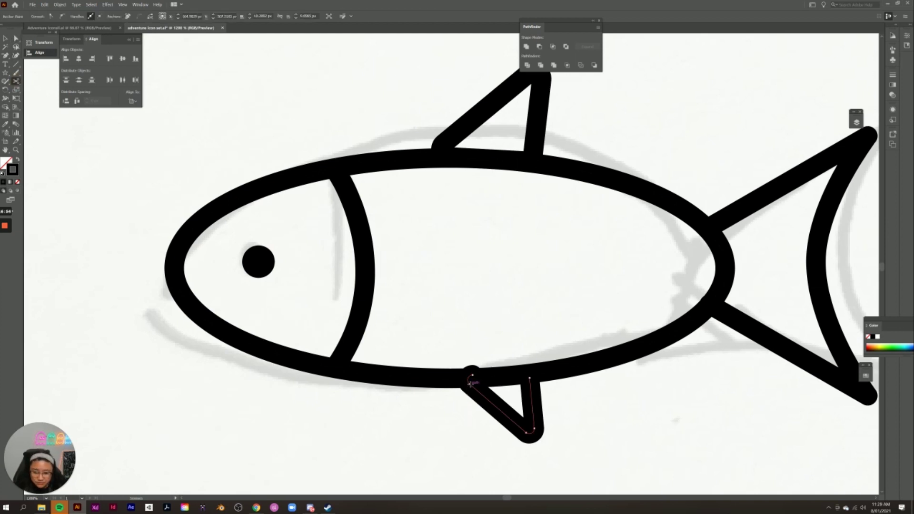
left_click(470, 382)
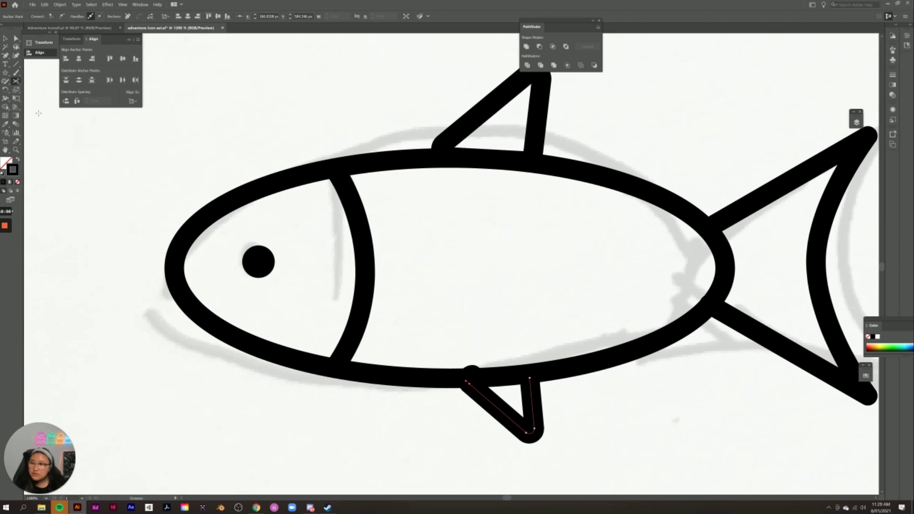
left_click(5, 38)
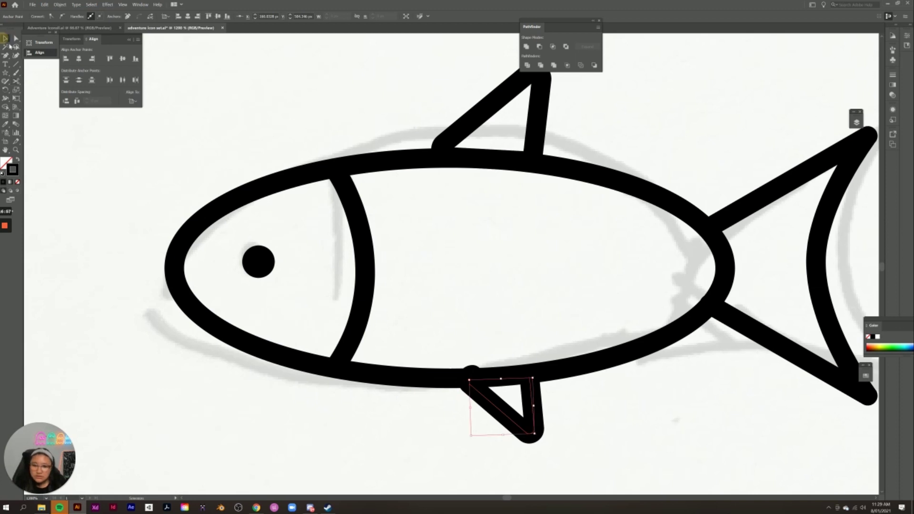
left_click(470, 379)
key("Delete")
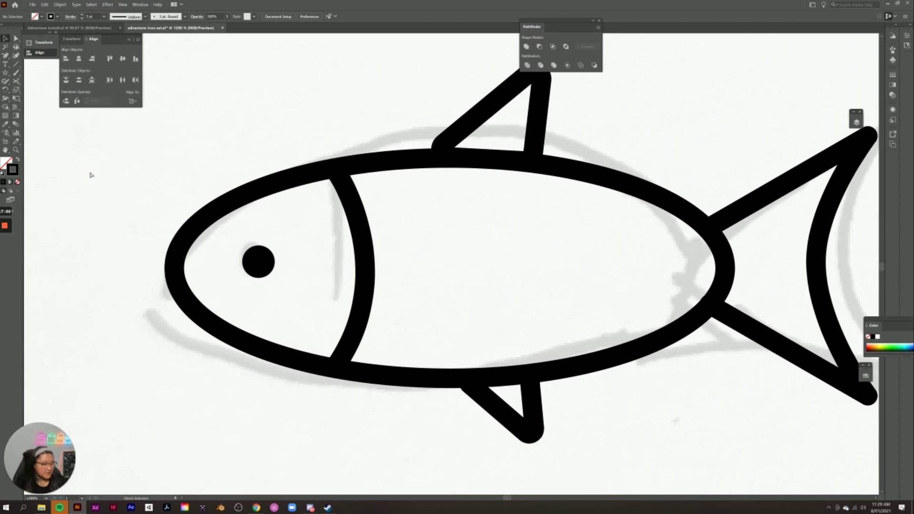
Step: Move the whole fish off the sketch to the finished icons, enlarge it and place it below the campfire and camera
key("ctrl+minus")
key("ctrl+minus")
key("ctrl+minus")
key("ctrl+minus")
key("ctrl+minus")
key("ctrl+minus")
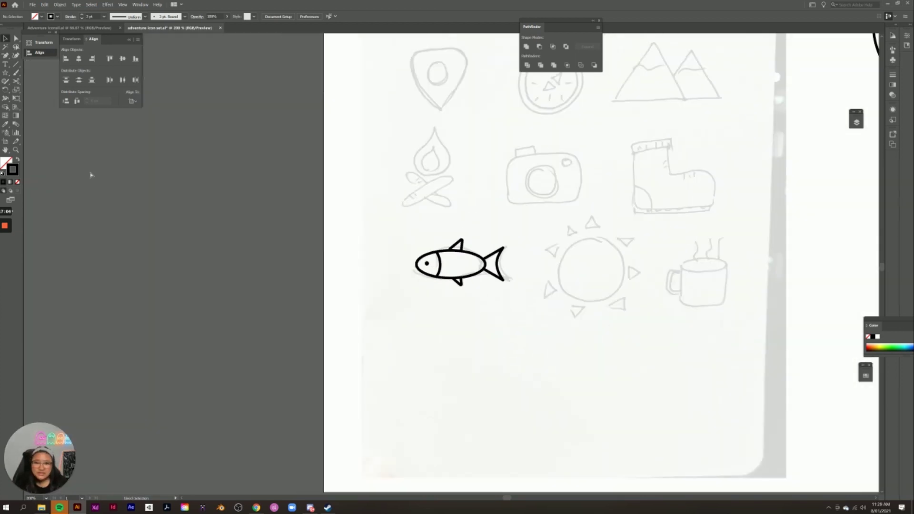
scroll(12, 249, "up", 5)
key("space")
left_click_drag(695, 309, 398, 347)
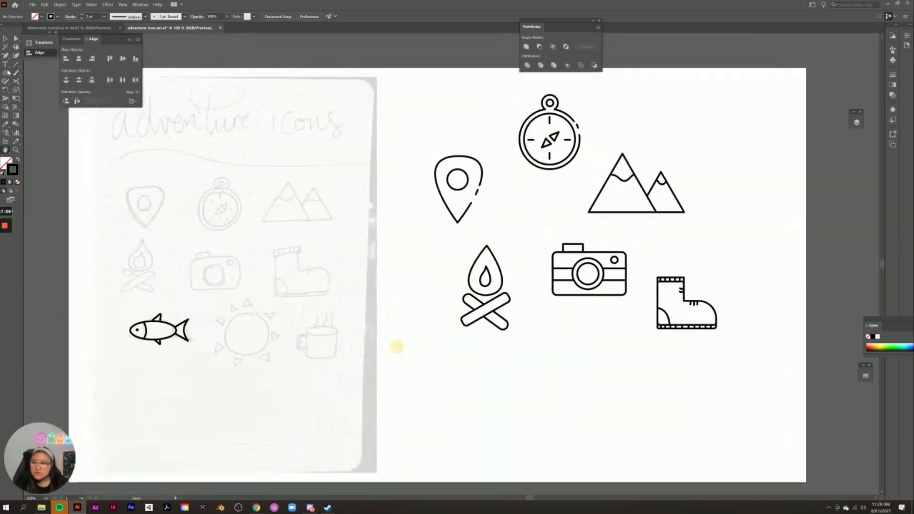
left_click(5, 39)
left_click_drag(111, 309, 213, 359)
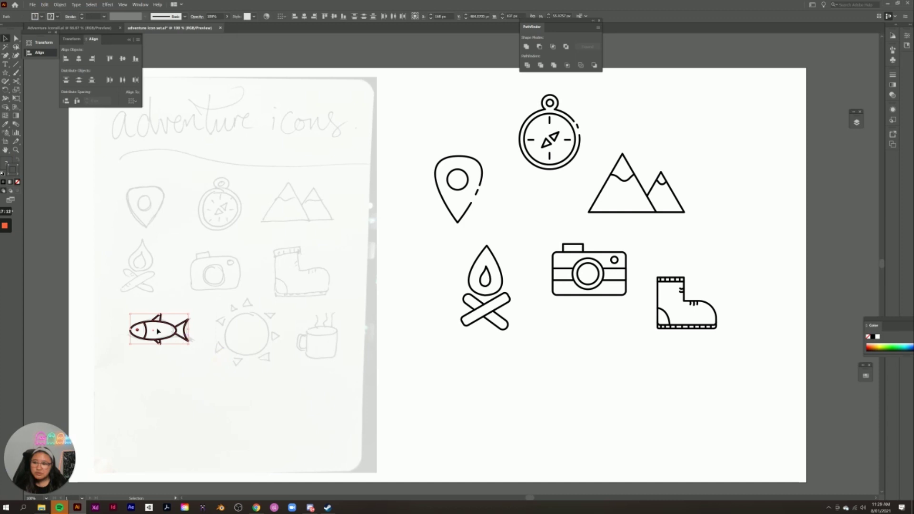
mouse_move(154, 331)
left_mouse_down()
mouse_move(518, 381)
mouse_move(555, 353)
mouse_move(550, 343)
mouse_move(542, 360)
mouse_move(523, 357)
mouse_move(598, 391)
left_mouse_up()
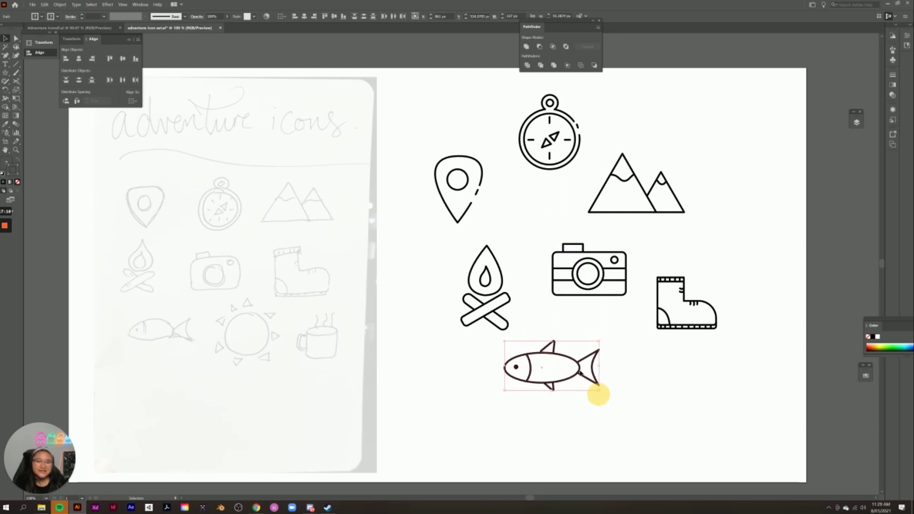
mouse_move(542, 368)
left_mouse_down()
mouse_move(534, 351)
mouse_move(531, 374)
left_mouse_up()
left_click(677, 390)
scroll(312, 361, "up", 2)
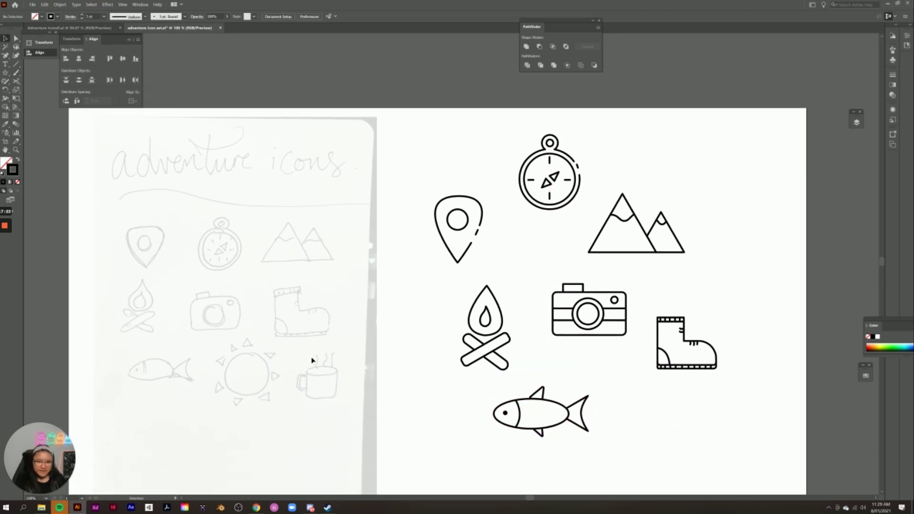
Step: Draw a 75 px circle with the Ellipse tool and position it over the sketched sun's disc
scroll(193, 351, "down", 2)
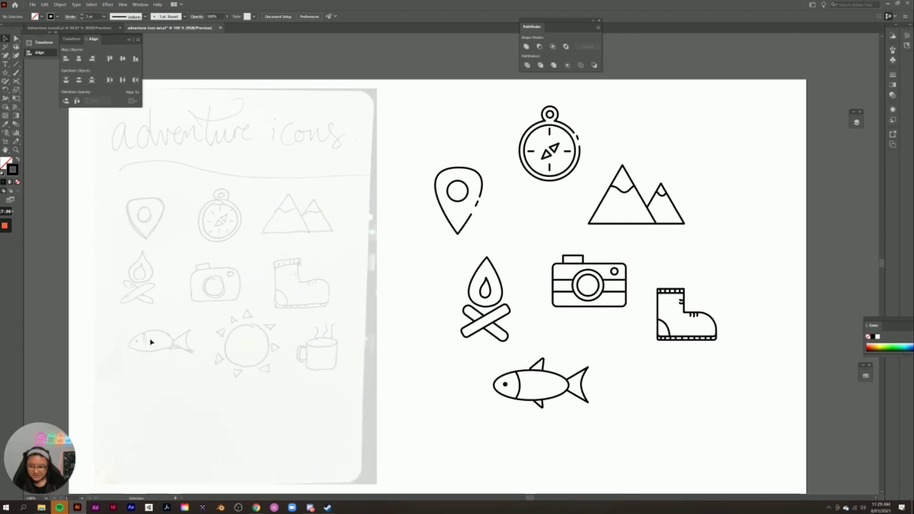
key("ctrl+equal")
key("ctrl+equal")
key("space")
left_click_drag(189, 458, 584, 284)
left_click_drag(5, 72, 33, 94)
mouse_move(412, 221)
left_mouse_down()
mouse_move(452, 287)
mouse_move(474, 302)
left_mouse_up()
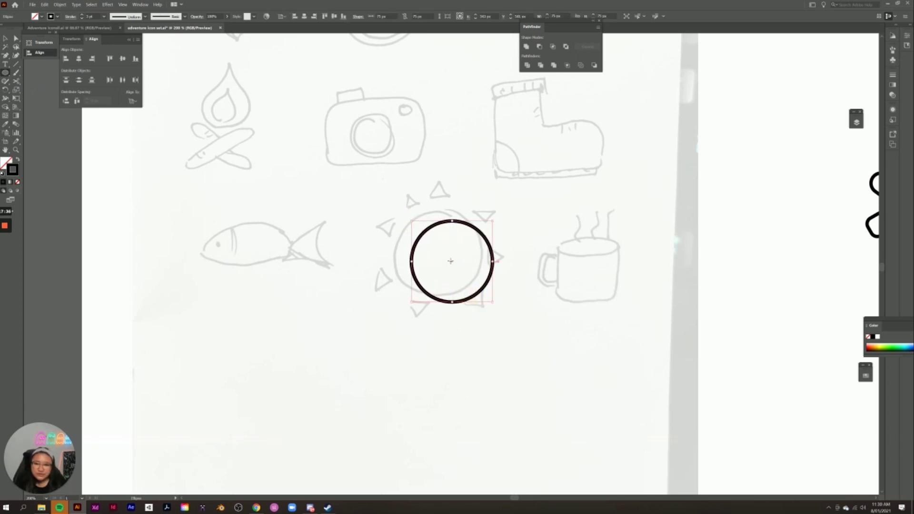
left_click_drag(452, 265, 436, 252)
Step: Draw a triangle about 25 px wide with the Star tool and centre it just above the sun's circle as a ray
left_click(5, 74)
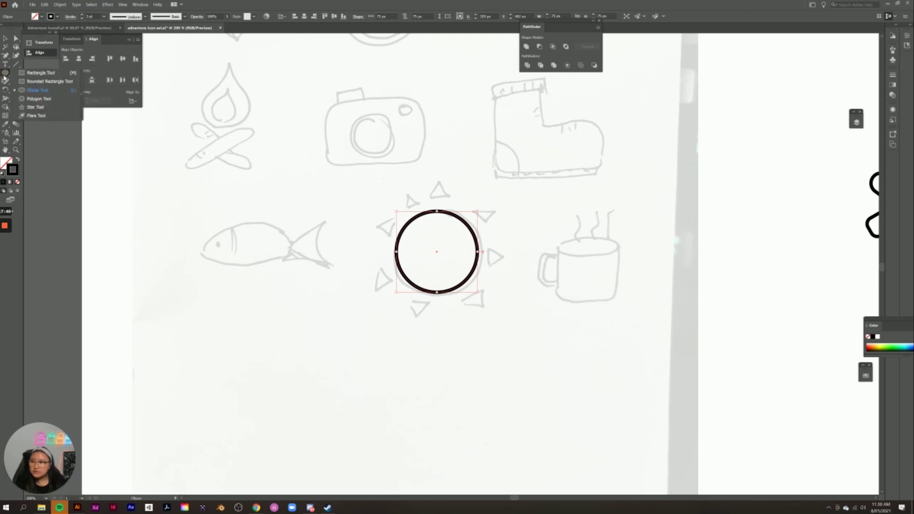
left_click(33, 107)
left_click_drag(434, 178, 445, 187)
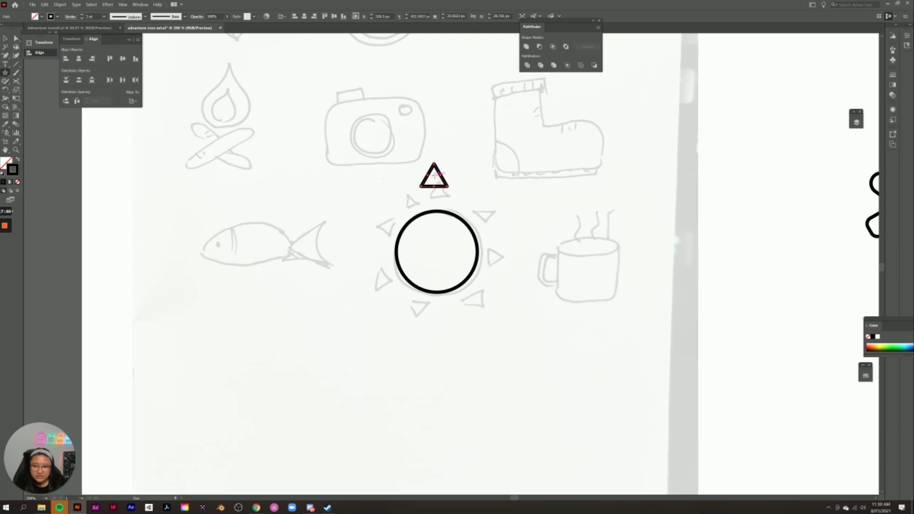
key("v")
left_click(438, 181)
left_click_drag(438, 181, 444, 193)
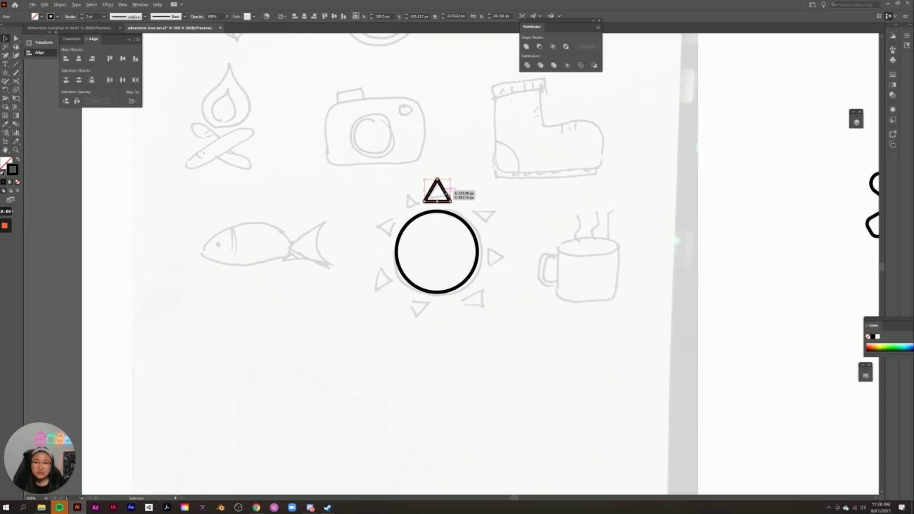
Step: Copy the triangular ray straight down below the sun's circle and rotate the copy 180° so it points downward
left_click_drag(444, 194, 444, 315)
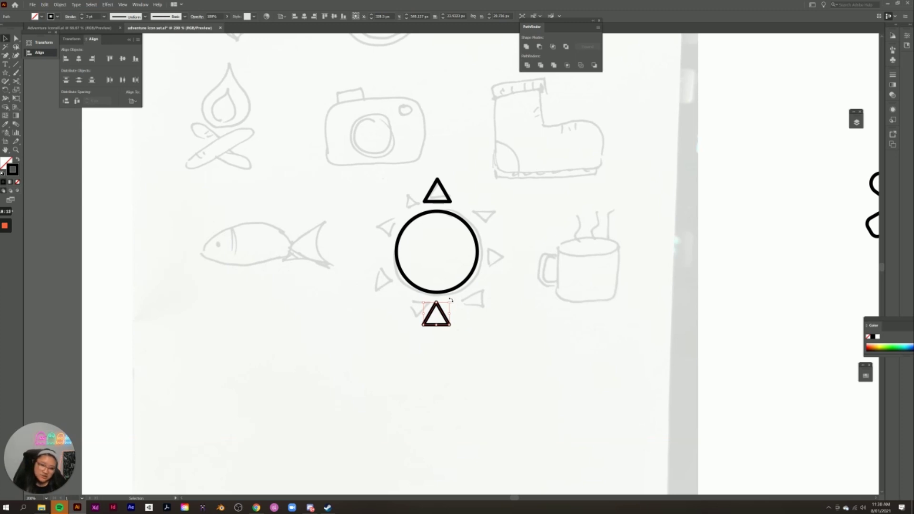
left_click_drag(453, 300, 410, 343)
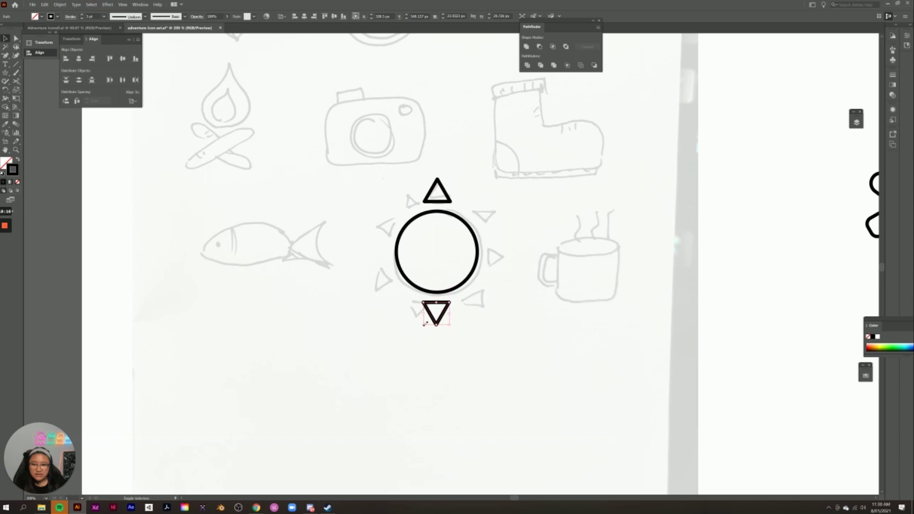
left_click(506, 363)
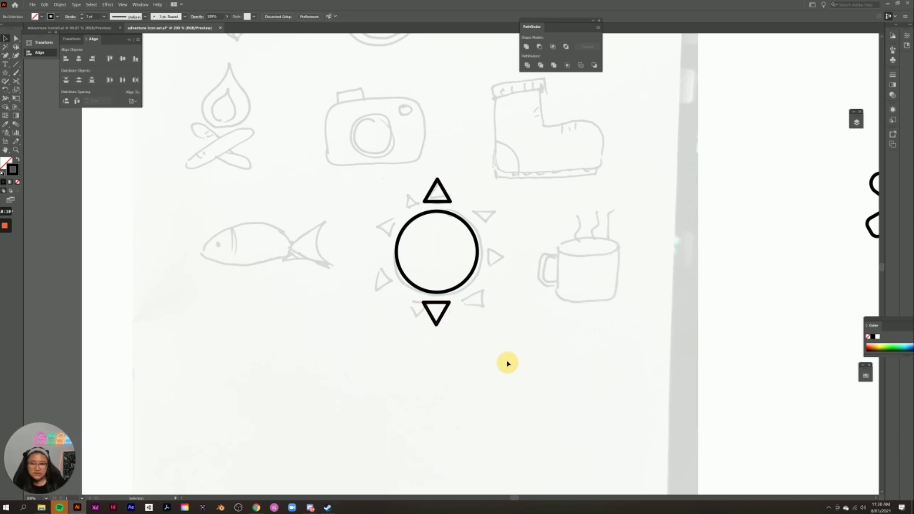
Step: Copy the upper and lower rays together, rotate the pair 90° and centre them on either side of the sun's circle
left_click(450, 202)
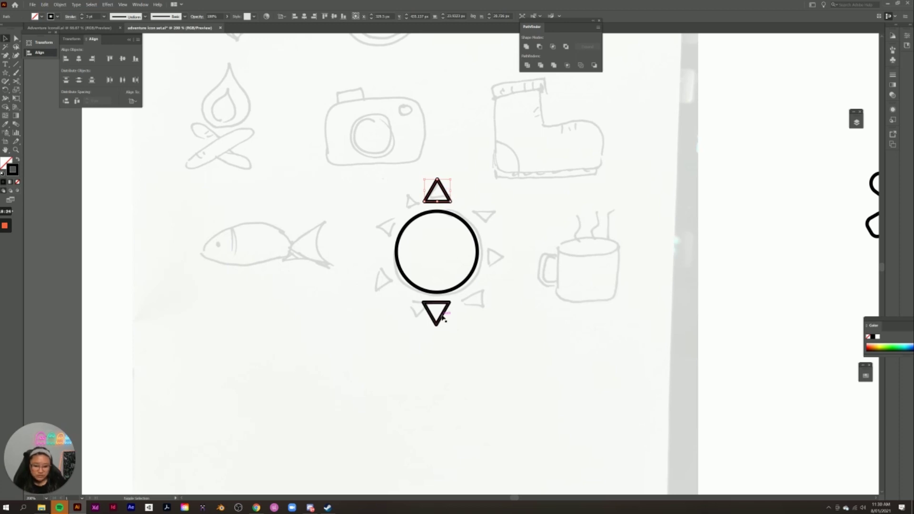
left_click(443, 318, "shift")
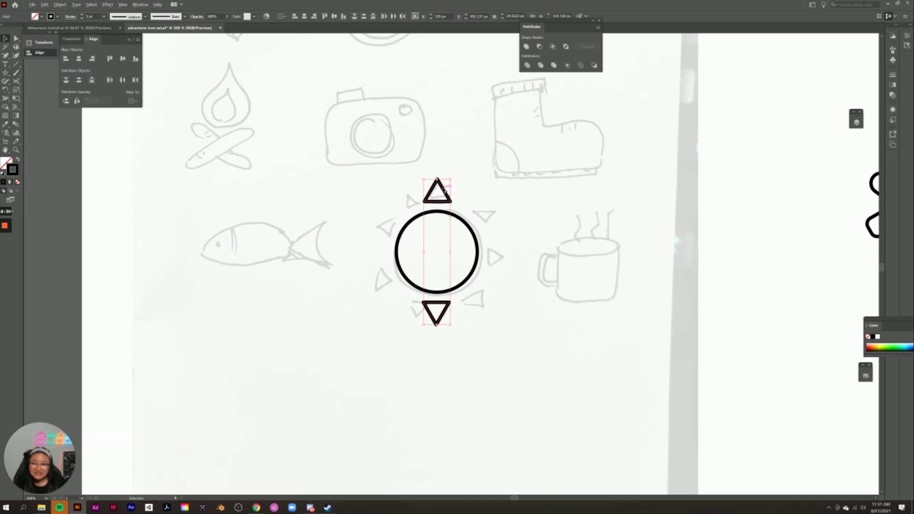
left_click_drag(442, 190, 517, 247)
left_click(421, 253, "shift")
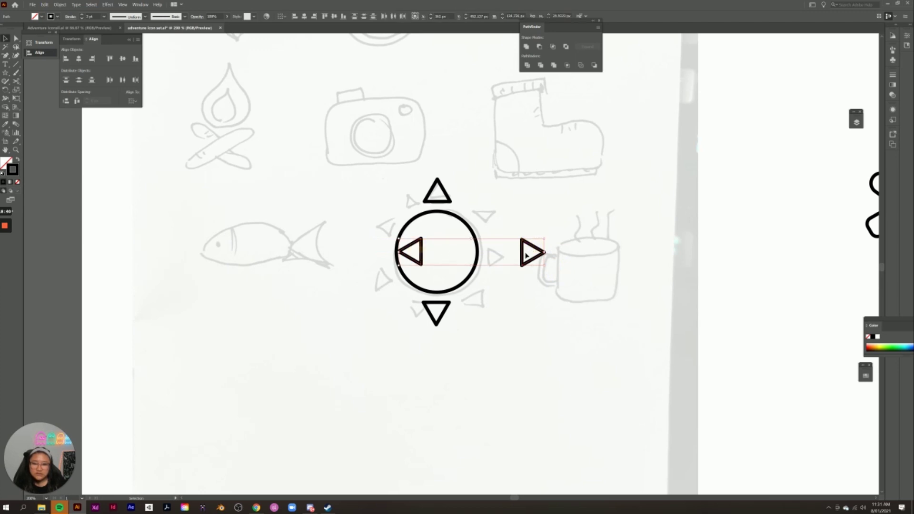
left_click_drag(532, 247, 497, 248)
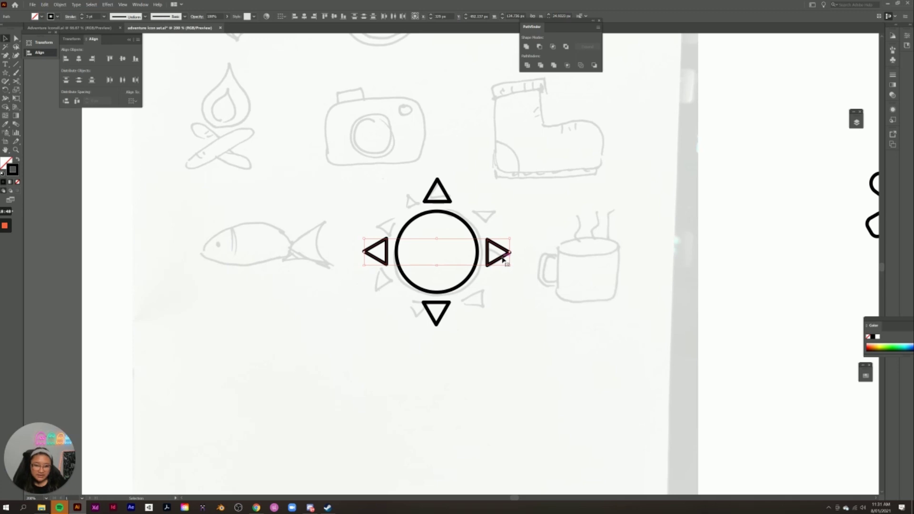
Step: Add rotated copies of the ray pair on both diagonals to complete eight rays around the sun's circle
left_click_drag(503, 258, 531, 342)
left_click_drag(496, 308, 478, 284)
left_click(510, 327)
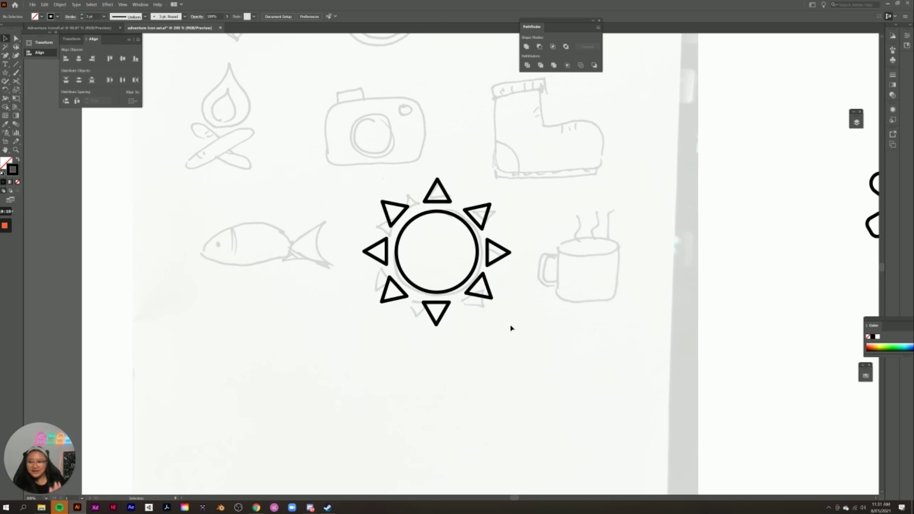
Step: Move the complete sun off the sketch to the finished icons, placing it above the boot beside the mountains
left_click_drag(547, 361, 348, 172)
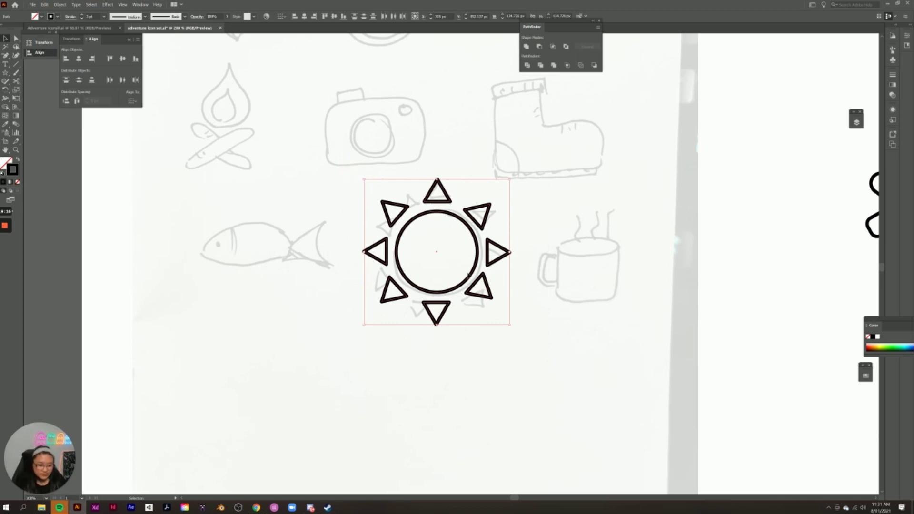
left_click_drag(483, 281, 845, 417)
left_click(666, 312)
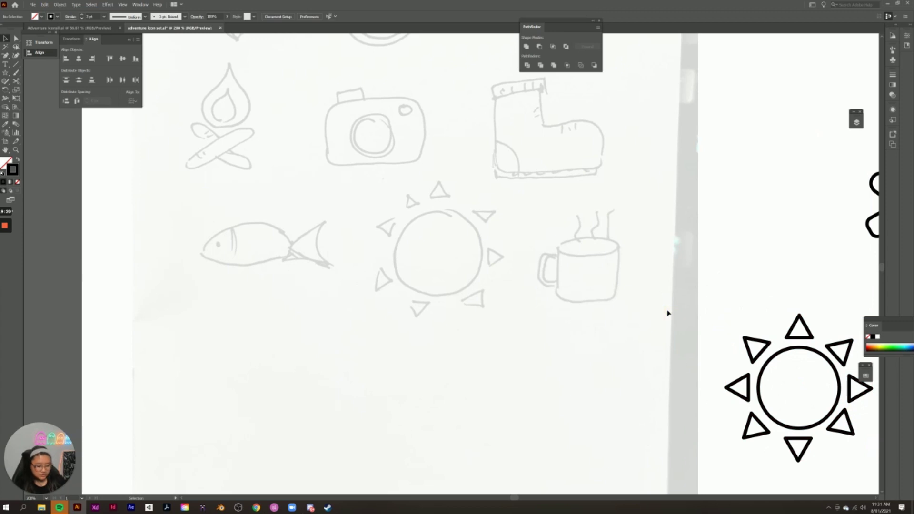
key("ctrl+minus")
key("ctrl+minus")
key("ctrl+minus")
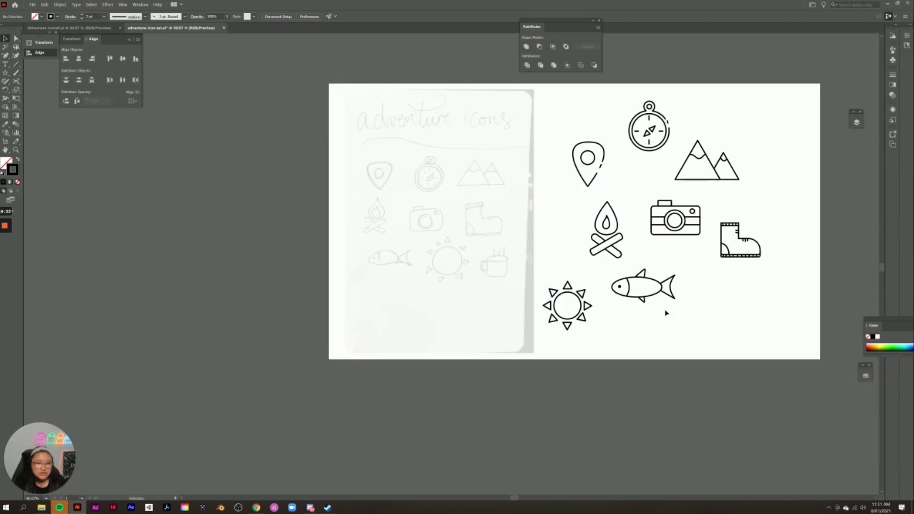
left_click(557, 299)
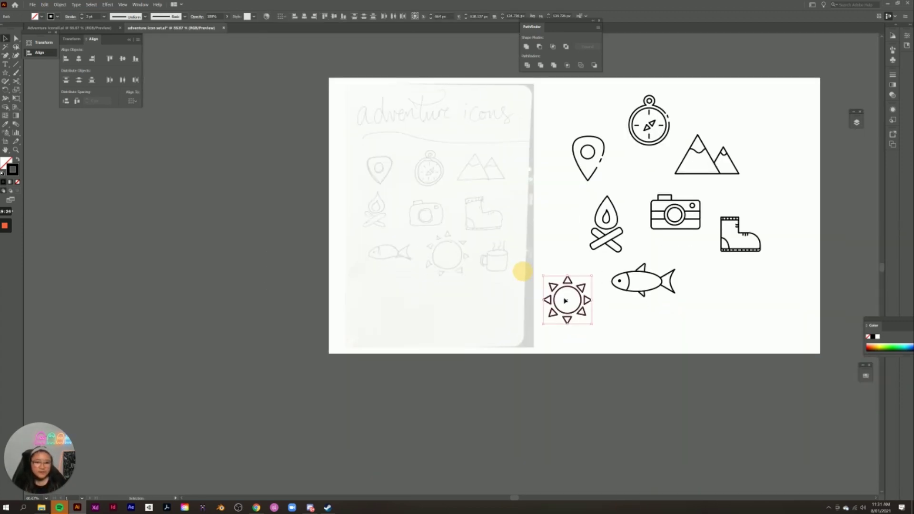
left_click_drag(556, 299, 777, 192)
left_click(754, 319)
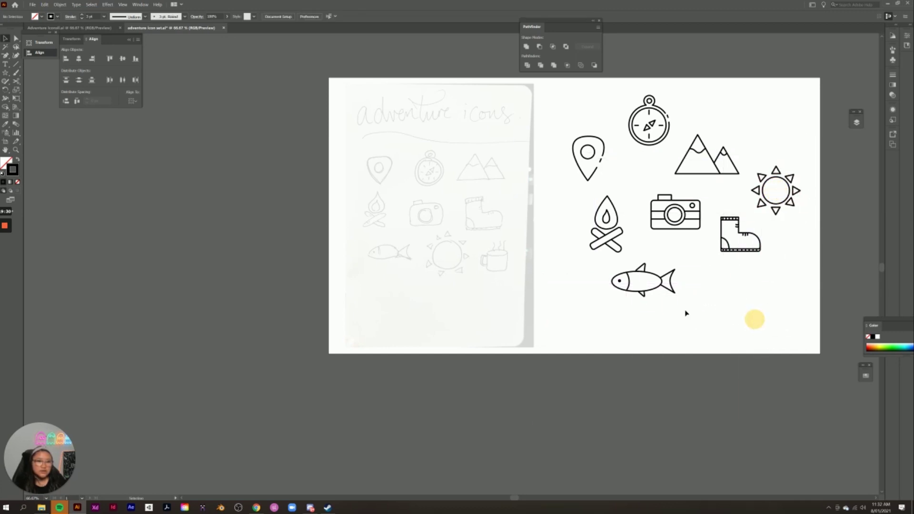
Step: Draw a flat ellipse of 56 by 15 px over the sketched mug's rim
left_click(351, 295)
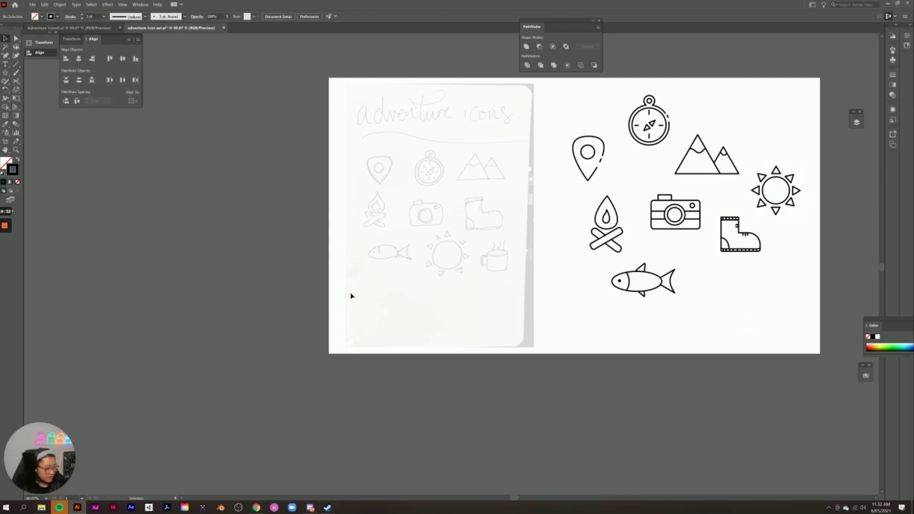
key("ctrl+equal")
key("ctrl+equal")
key("ctrl+equal")
key("ctrl+equal")
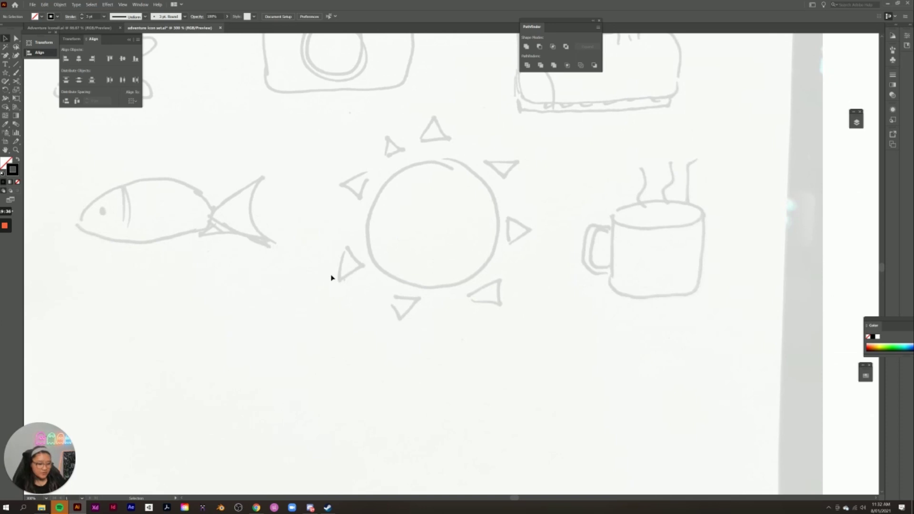
key("space")
left_click_drag(567, 214, 348, 274)
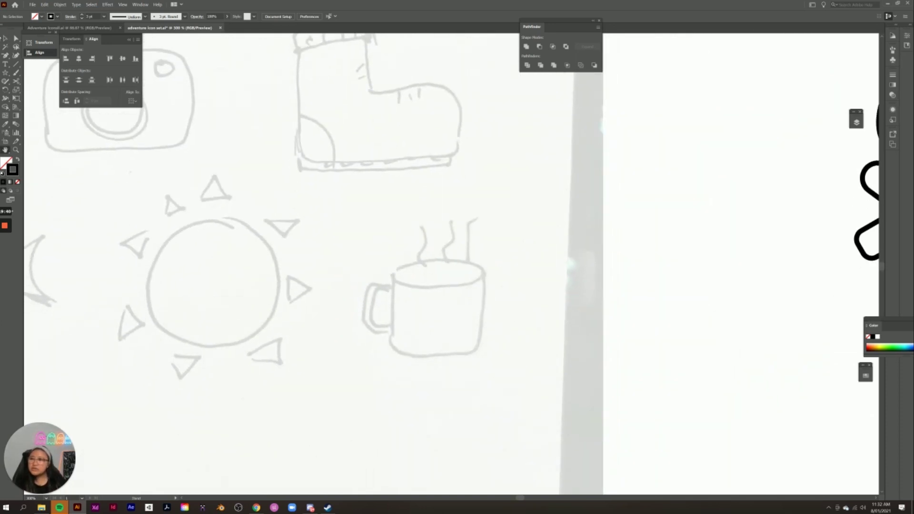
left_click(6, 39)
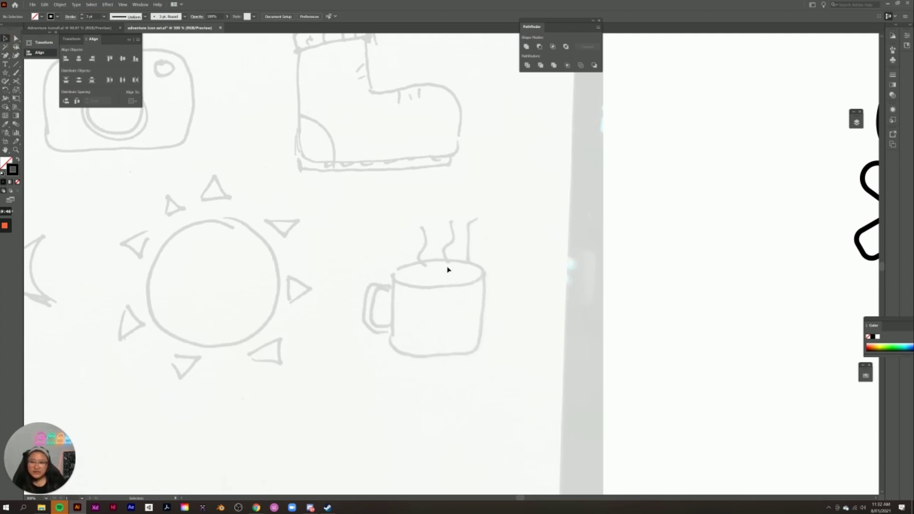
left_click_drag(5, 73, 42, 89)
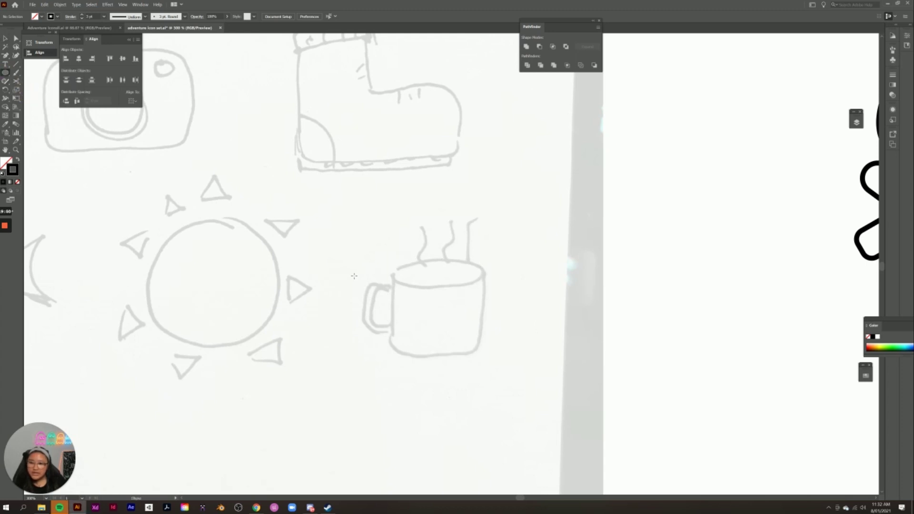
left_click_drag(392, 264, 438, 278)
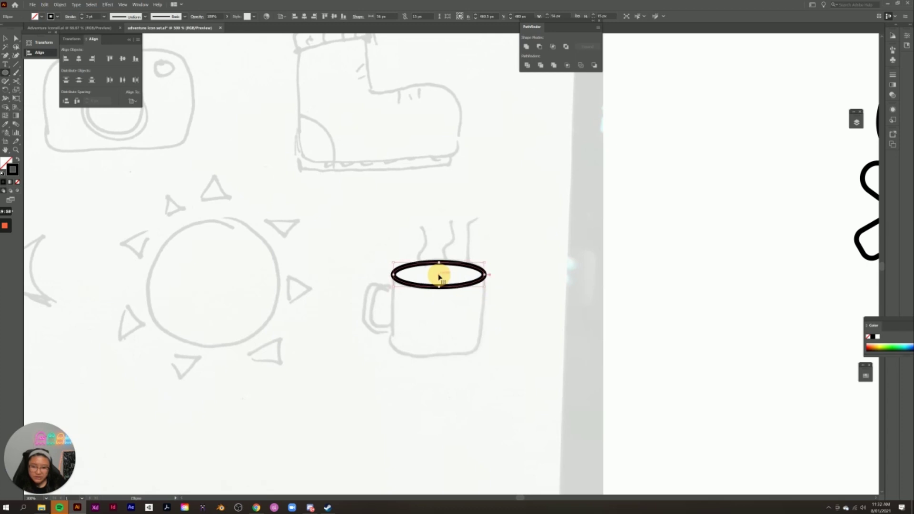
Step: Draw a rectangle of about 56 by 52 px as the mug's body, hanging from the rim ellipse's side points
left_click_drag(6, 72, 26, 75)
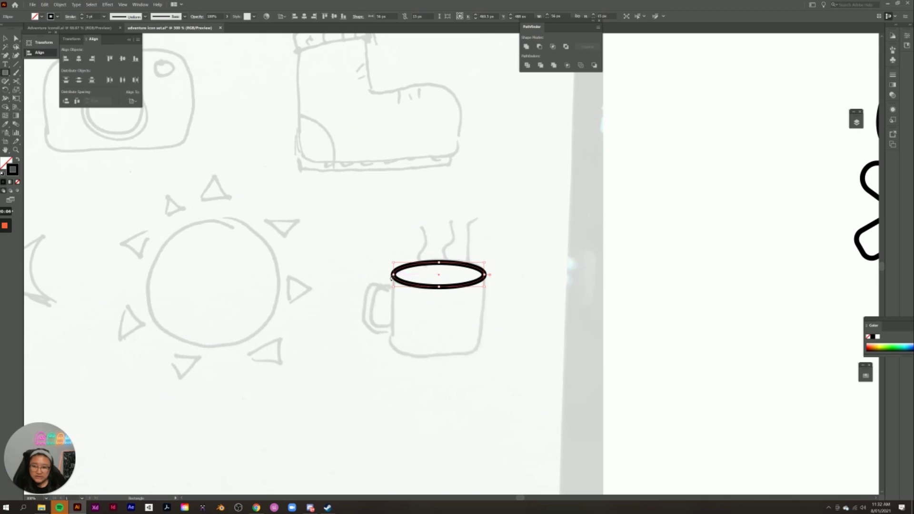
left_click_drag(389, 282, 484, 355)
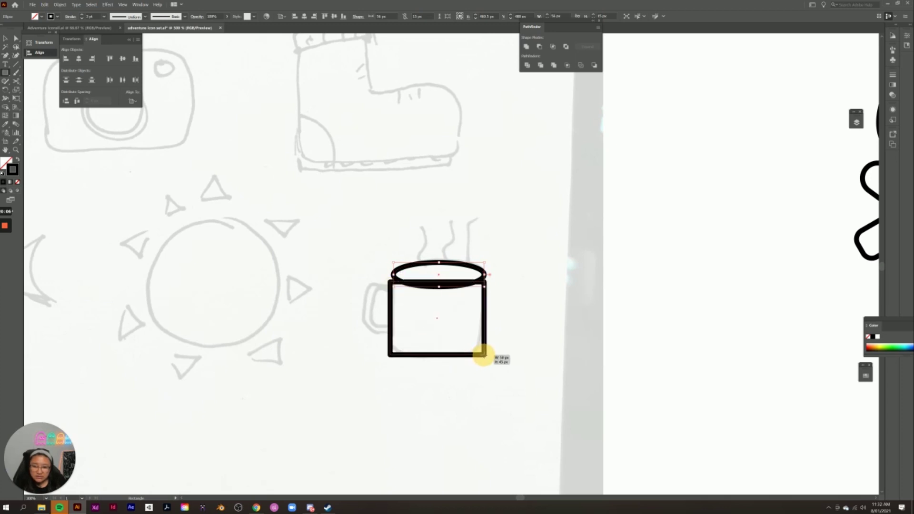
left_click_drag(483, 354, 482, 359)
left_click_drag(390, 320, 394, 319)
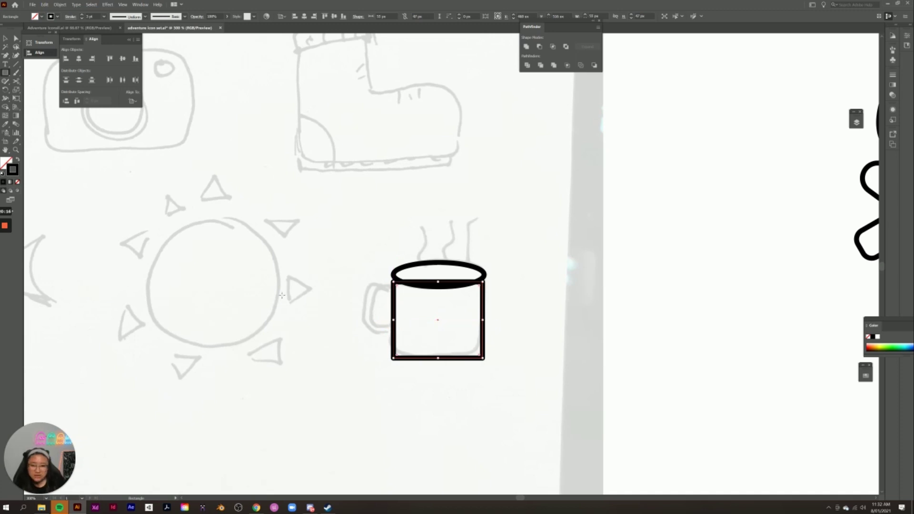
left_click_drag(439, 322, 393, 312)
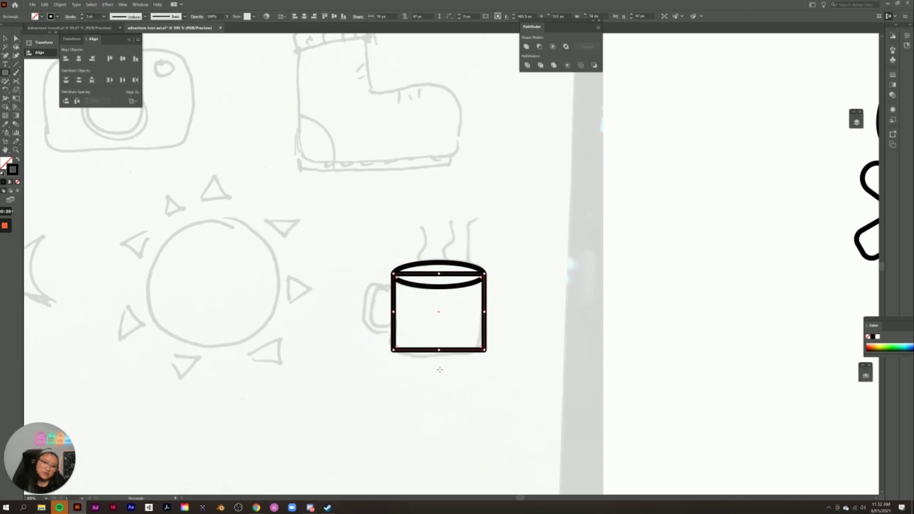
left_click_drag(438, 351, 438, 358)
Step: Round the two lower corners of the mug's body by about the same radius
key("a")
left_click(394, 356)
left_click_drag(397, 357, 405, 347)
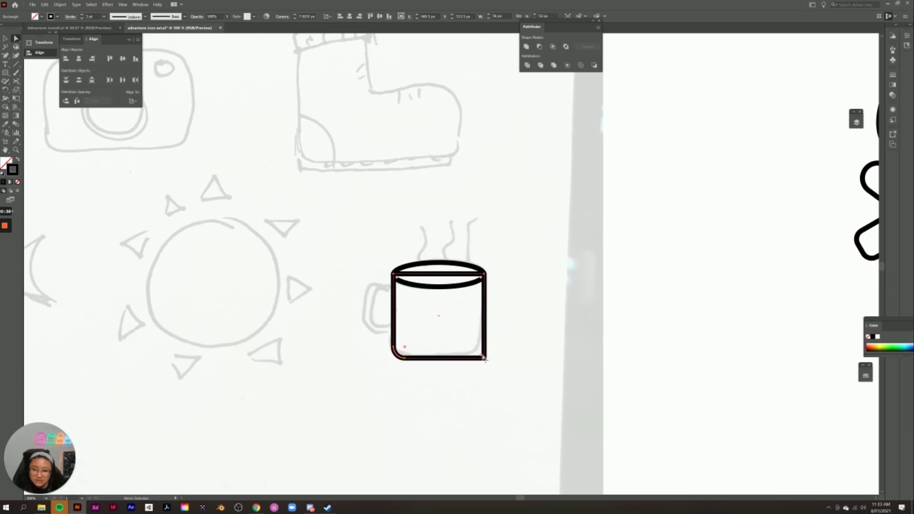
left_click_drag(482, 355, 473, 347)
left_click(513, 382)
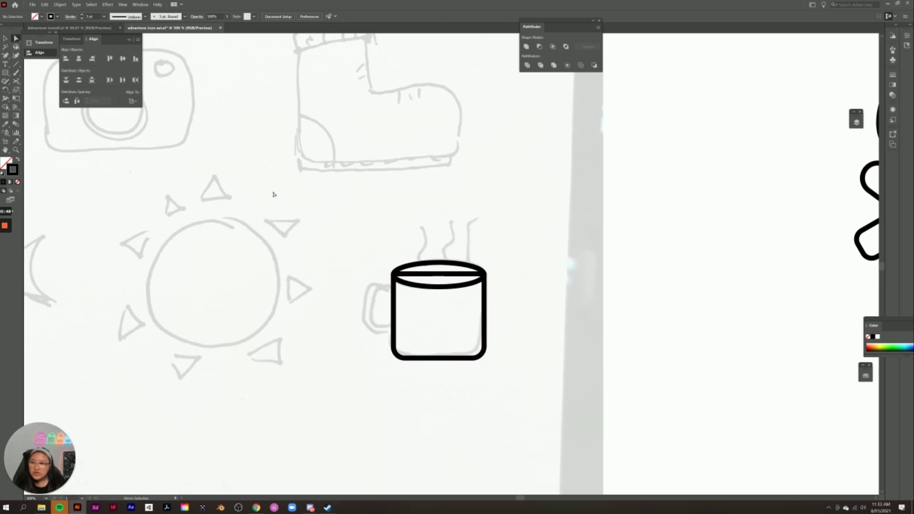
Step: Cut the mug's body outline at its two upper corners and delete the straight edge across the rim
left_click(5, 38)
left_click(451, 276)
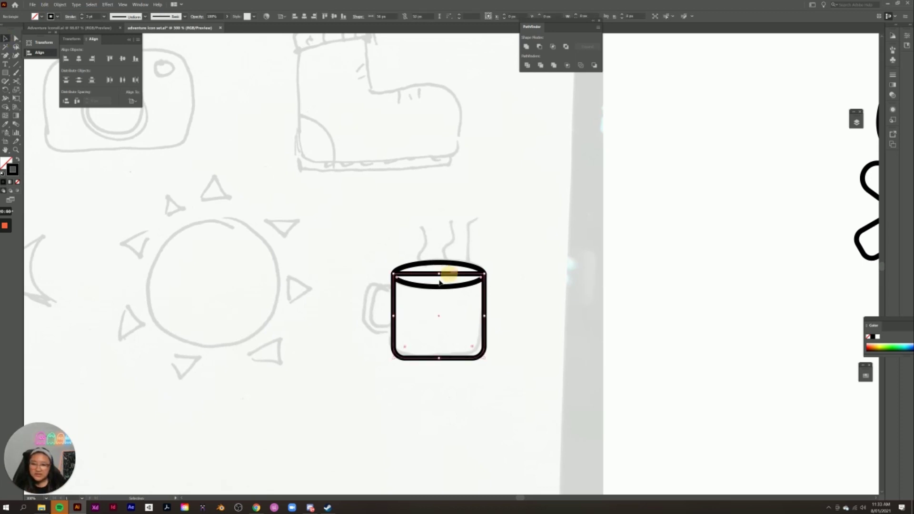
left_click(15, 81)
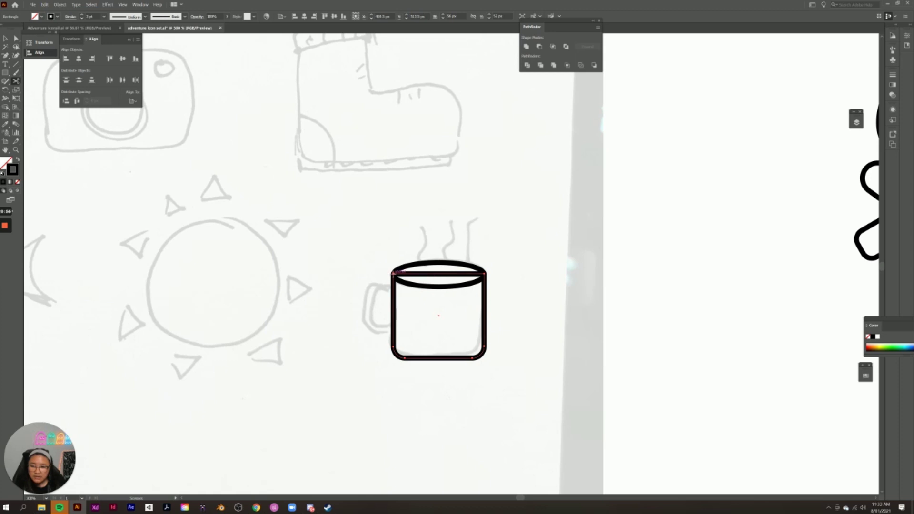
left_click(394, 273)
left_click(484, 273)
left_click(5, 39)
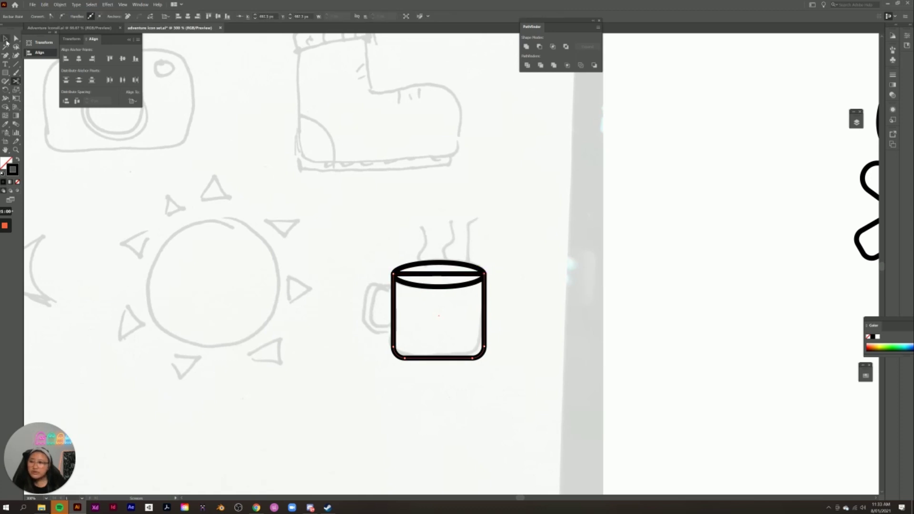
left_click(434, 273)
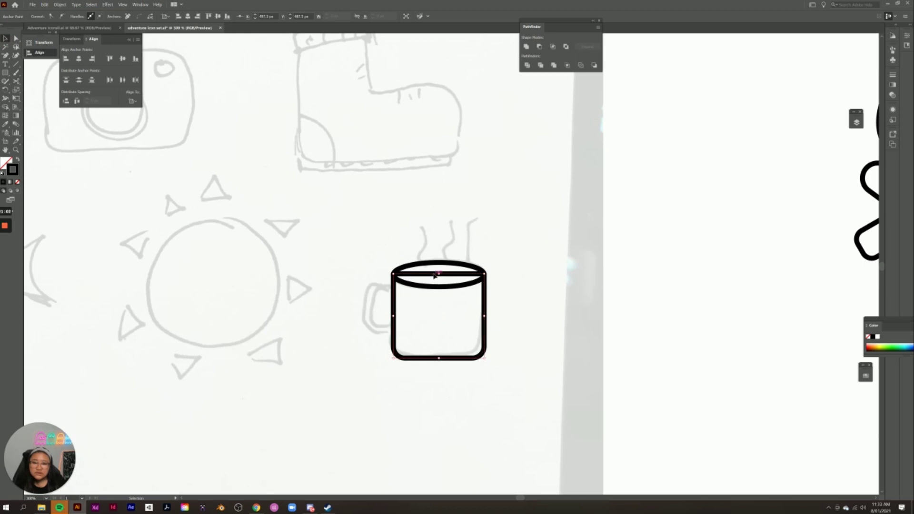
left_click(435, 275)
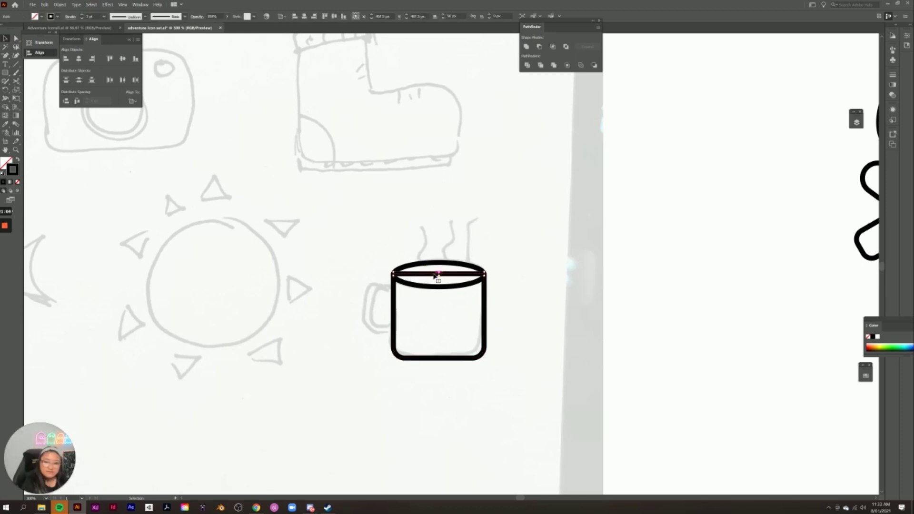
key("Delete")
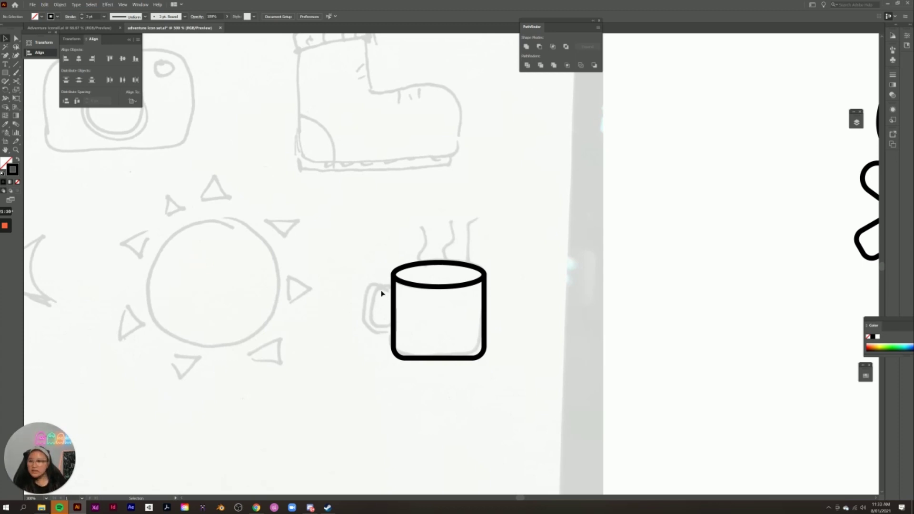
Step: Draw a circle about 31 px in diameter to the left of the mug as the base for its handle
right_click(6, 73)
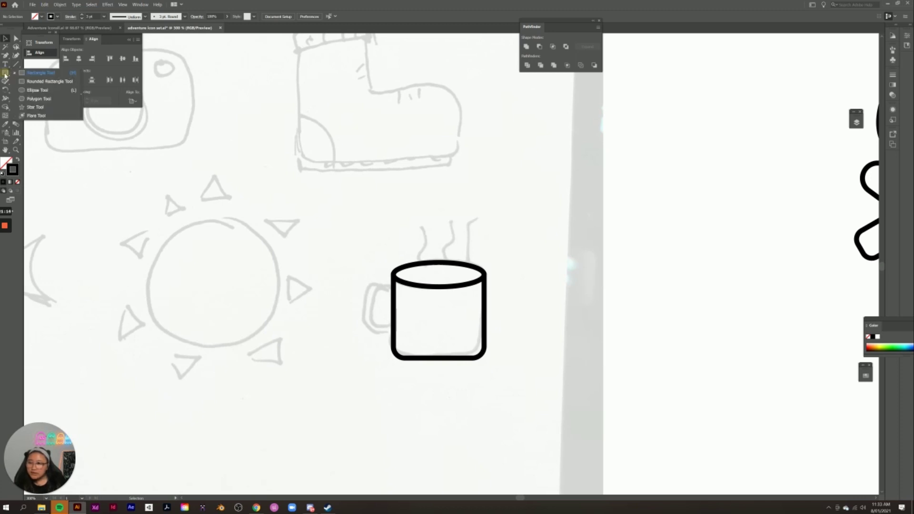
left_click(35, 90)
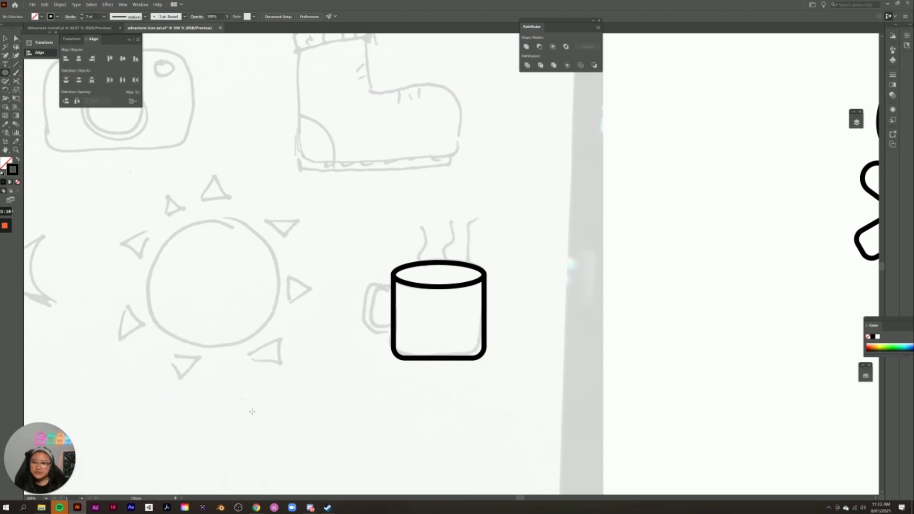
left_click_drag(295, 276, 336, 328)
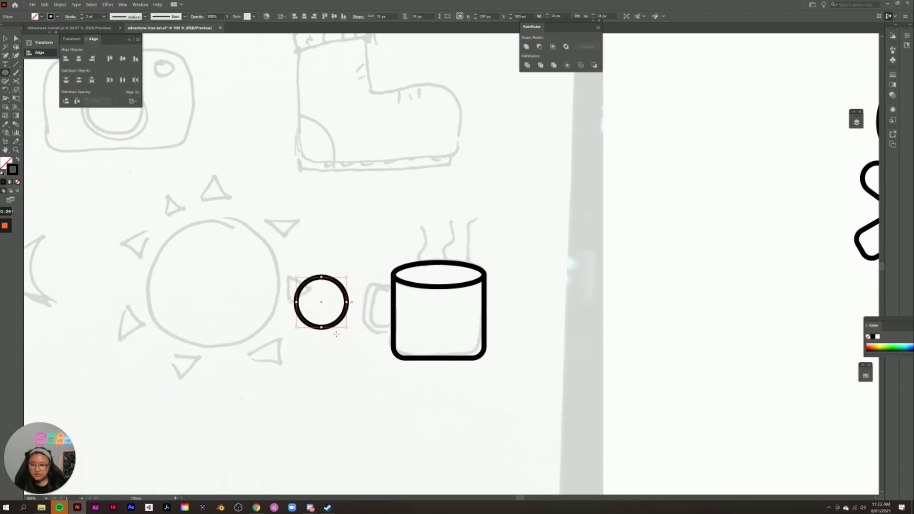
Step: Cut the handle circle at its top and bottom points and delete its right half
left_click(16, 82)
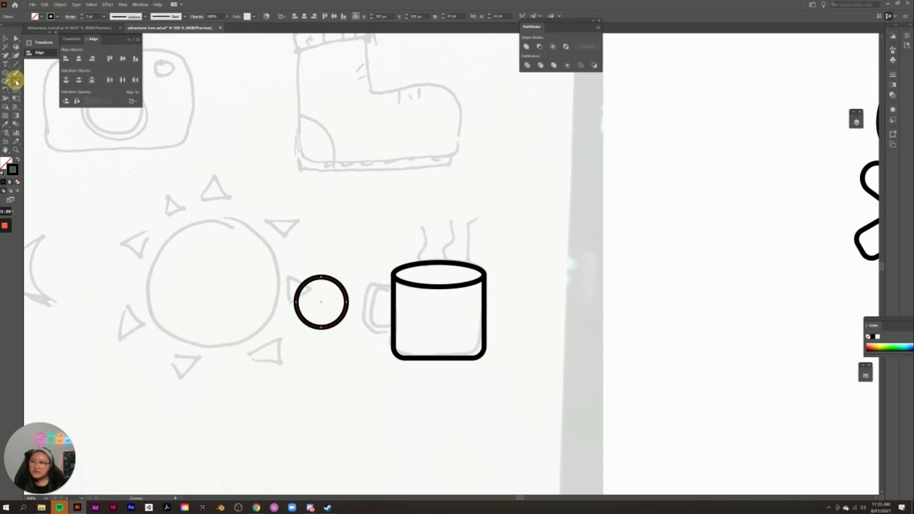
left_click(322, 277)
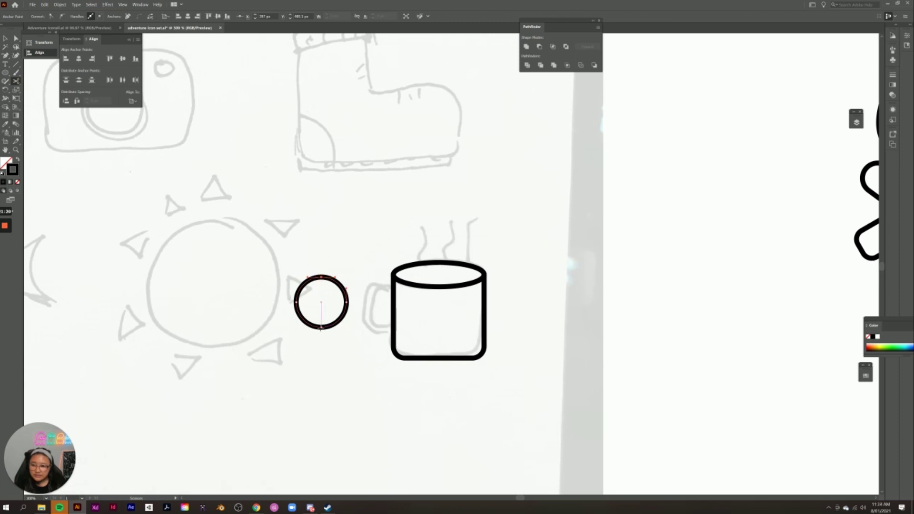
left_click(322, 328)
left_click(524, 263)
left_click(321, 327)
left_click(5, 38)
left_click(346, 297)
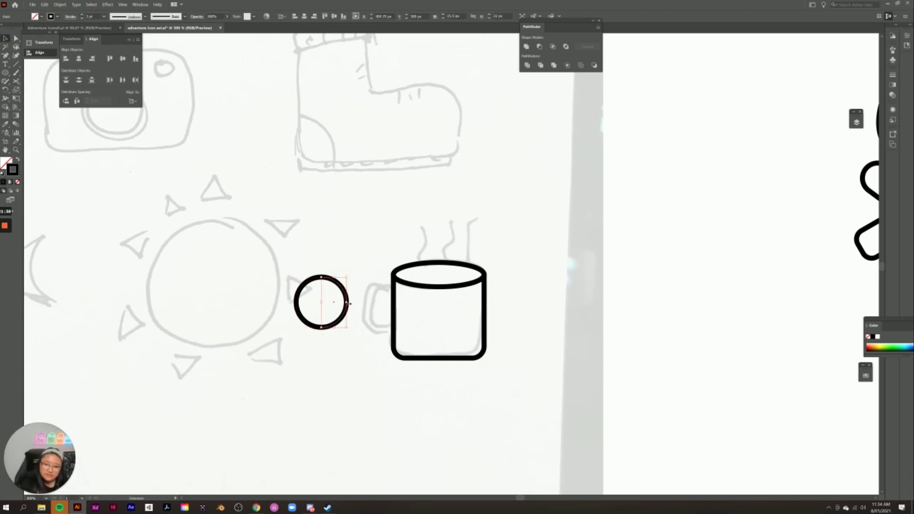
key("Delete")
Step: Shrink the half circle against the mug's left wall as the inner handle line, and fit an enlarged copy around it as the outer line
left_click_drag(296, 302, 337, 315)
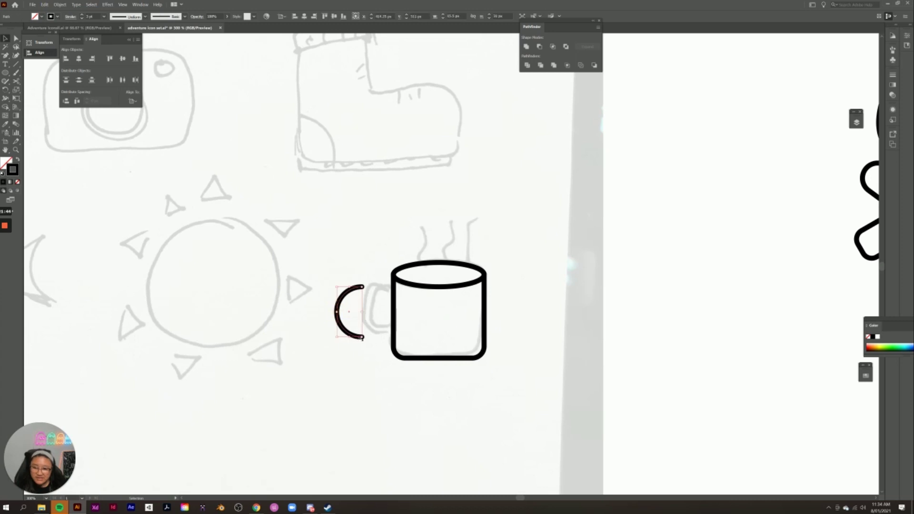
mouse_move(363, 337)
left_mouse_down()
mouse_move(355, 323)
mouse_move(377, 328)
left_mouse_up()
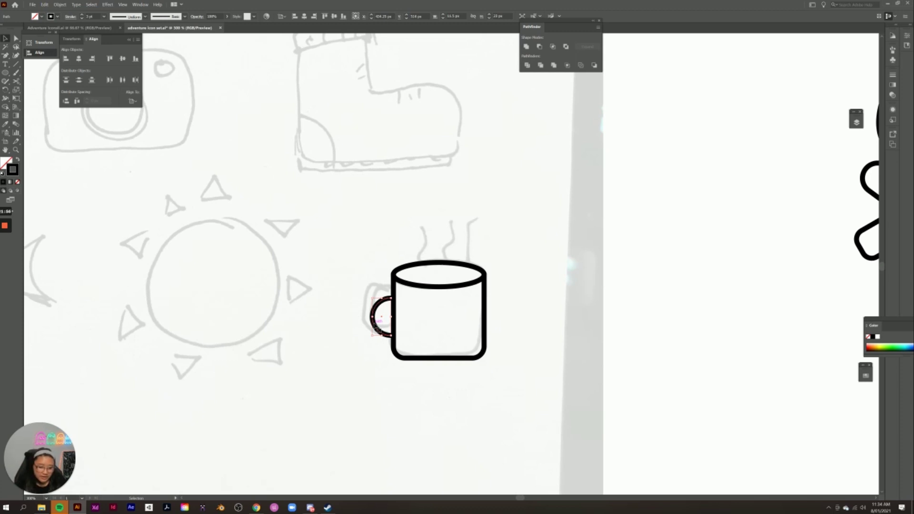
left_click_drag(377, 323, 343, 328)
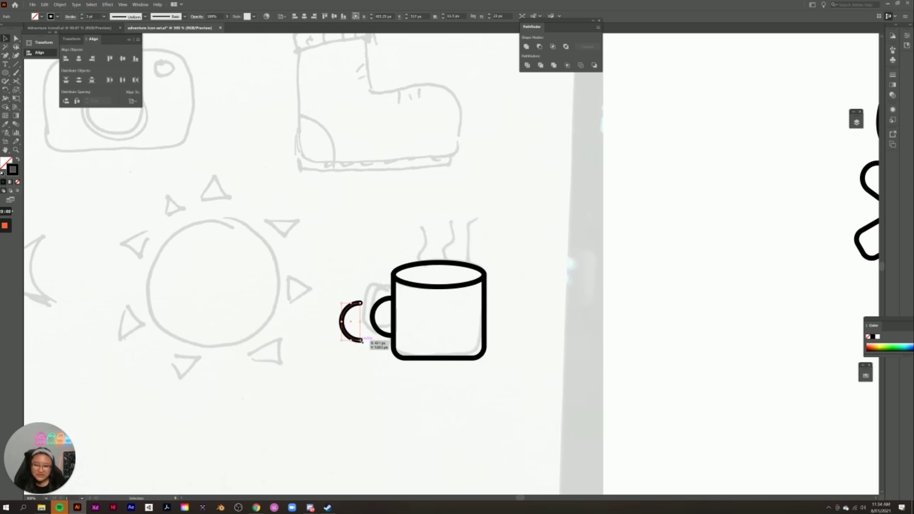
mouse_move(363, 341)
left_mouse_down()
mouse_move(378, 357)
mouse_move(364, 335)
mouse_move(373, 337)
left_mouse_up()
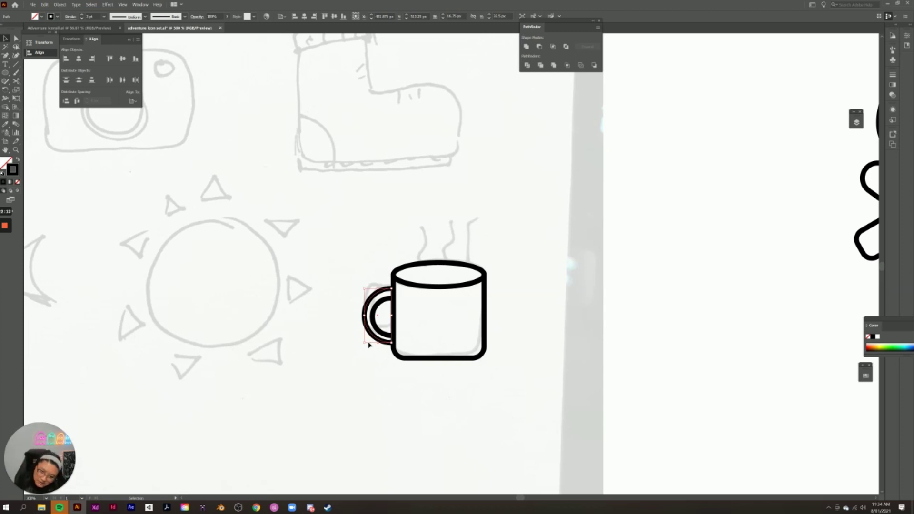
left_click_drag(364, 343, 360, 345)
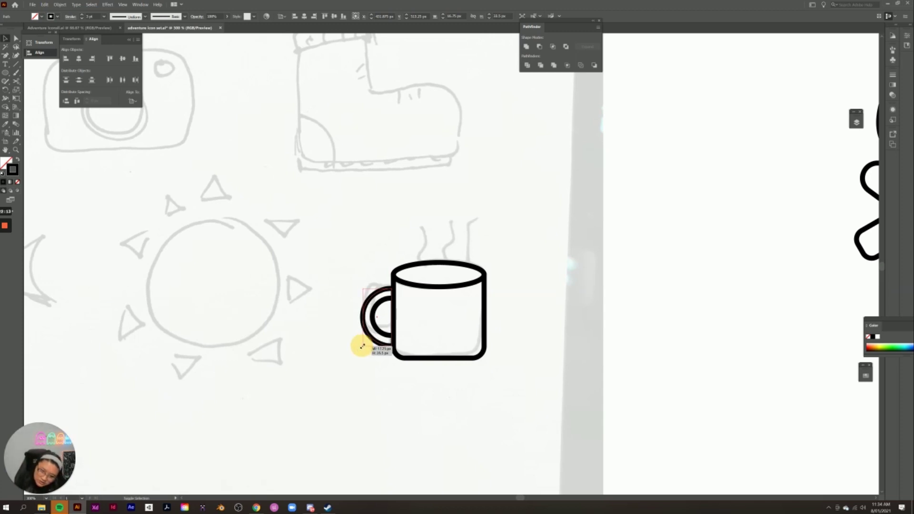
left_click(347, 370)
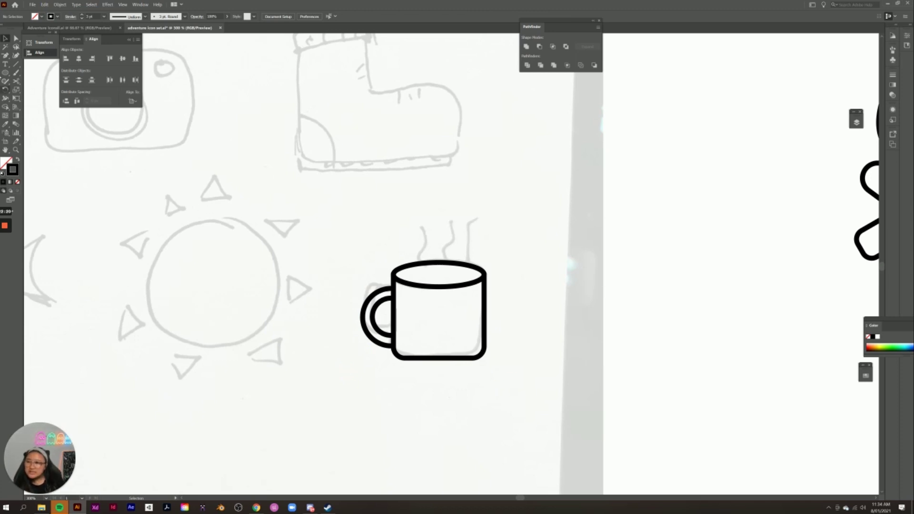
Step: Draw a wavy steam line with the Curvature tool above the left part of the mug's rim
left_click(15, 56)
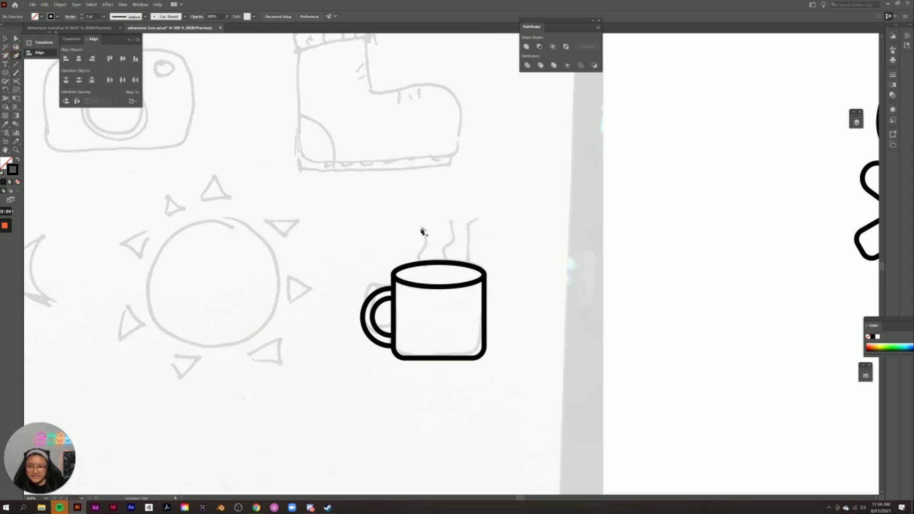
left_click(416, 223)
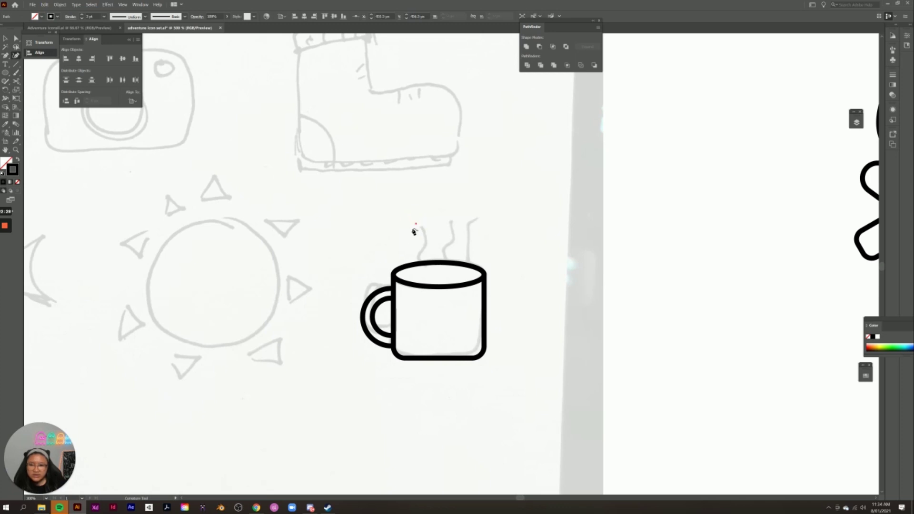
left_click(411, 238)
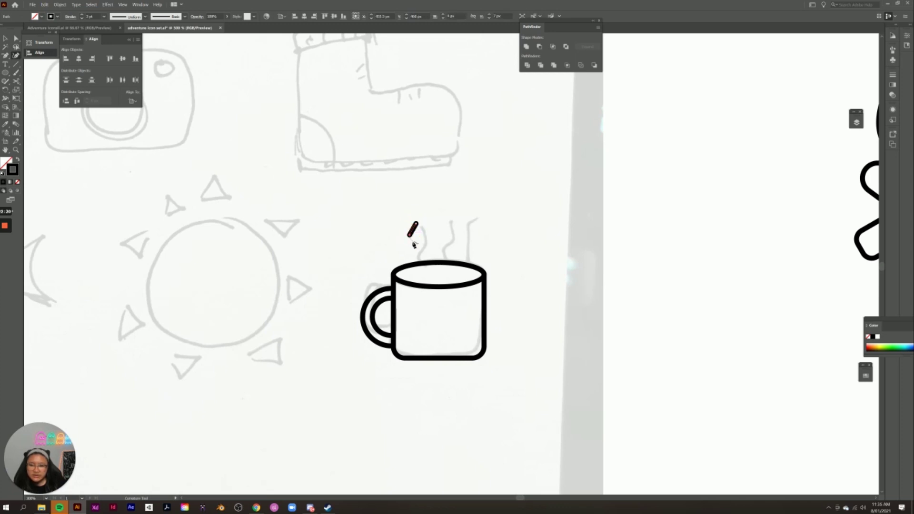
left_click(419, 246)
left_click(410, 258)
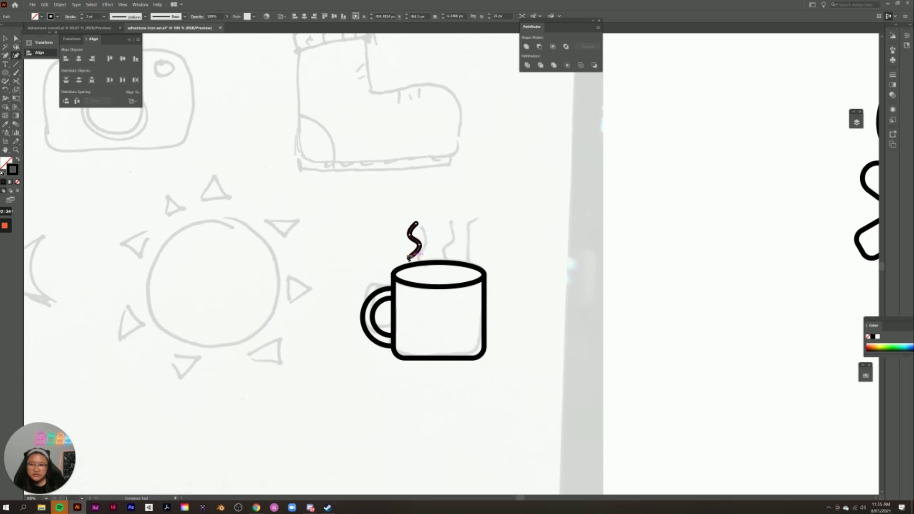
key("v")
left_click(450, 224)
Step: Draw a second, shorter wavy steam line with the Curvature tool above the centre of the mug's rim
key("shift+grave")
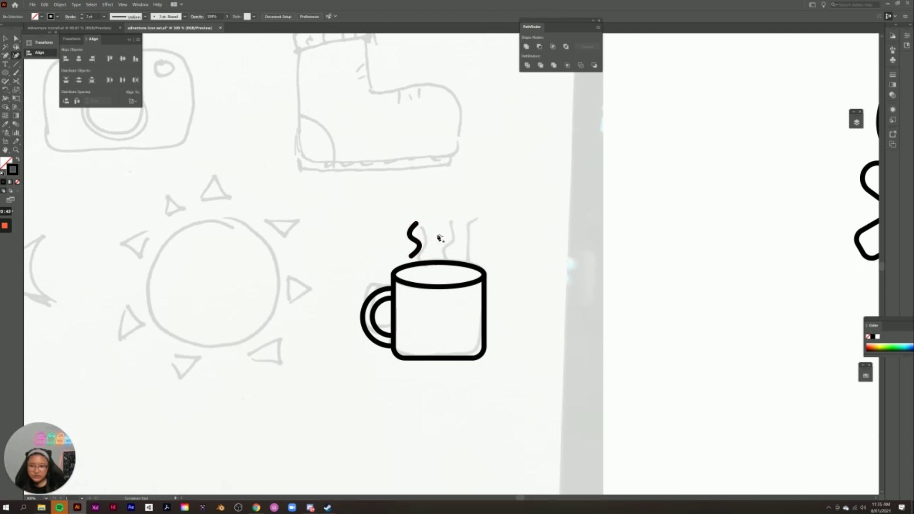
left_click(437, 234)
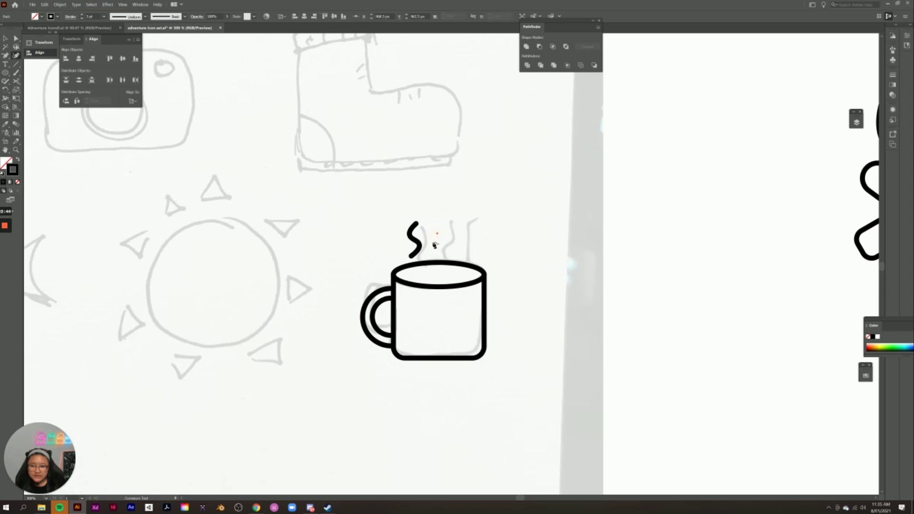
left_click(433, 243)
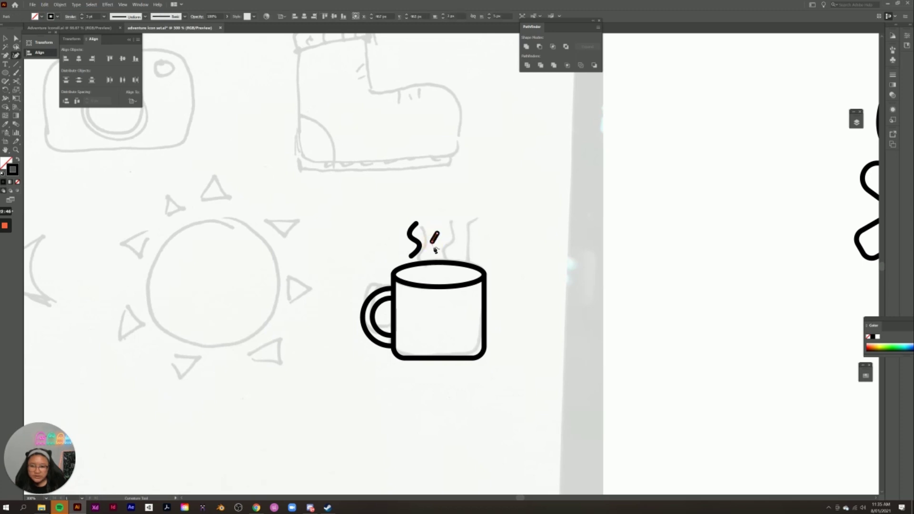
left_click(439, 250)
left_click(434, 258)
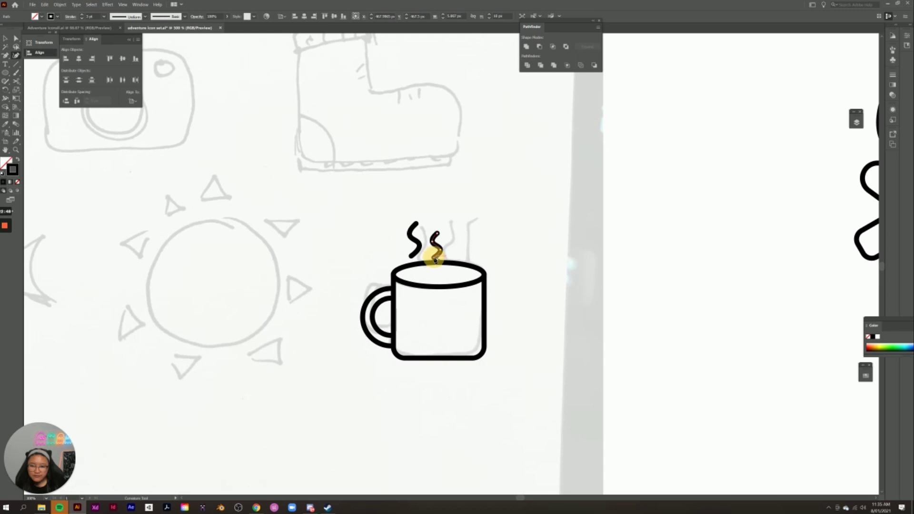
key("v")
left_click(484, 233)
Step: Draw a third, taller wavy steam line with the Curvature tool to the right of the short one
key("shift+grave")
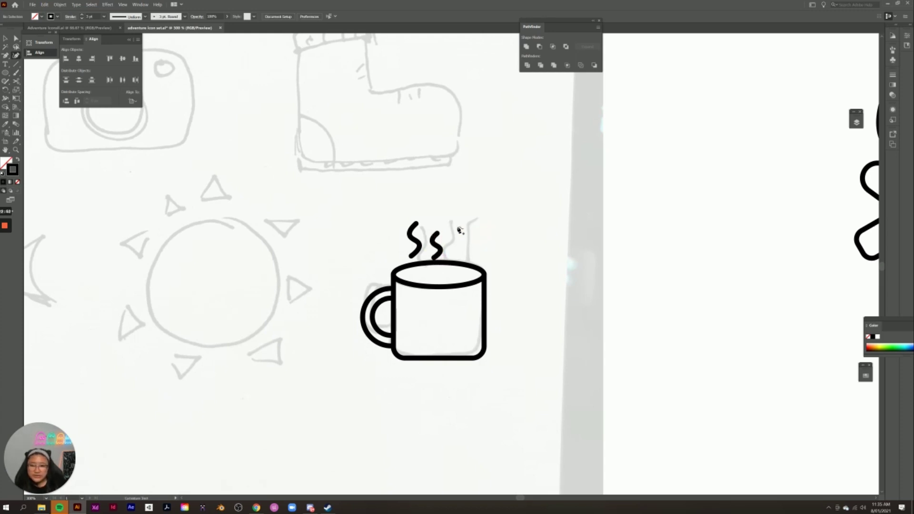
left_click(458, 220)
left_click(450, 232)
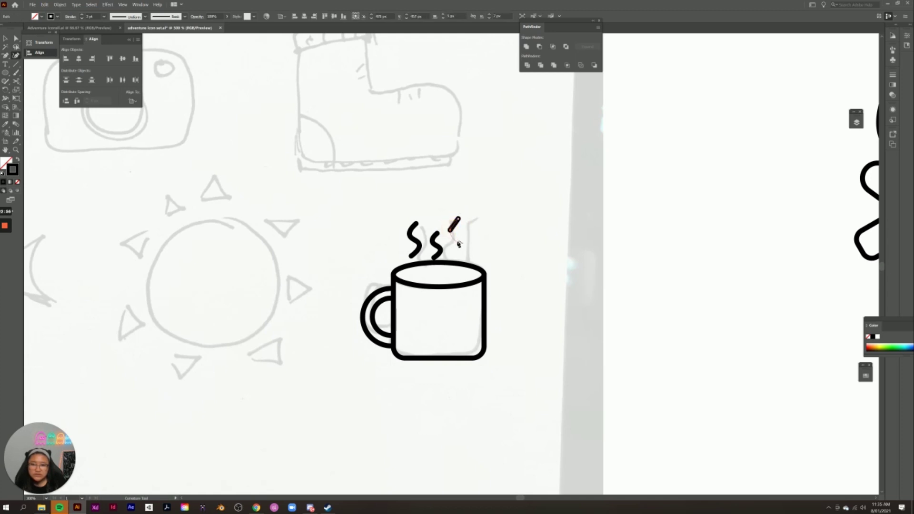
left_click(460, 240)
left_click(454, 252)
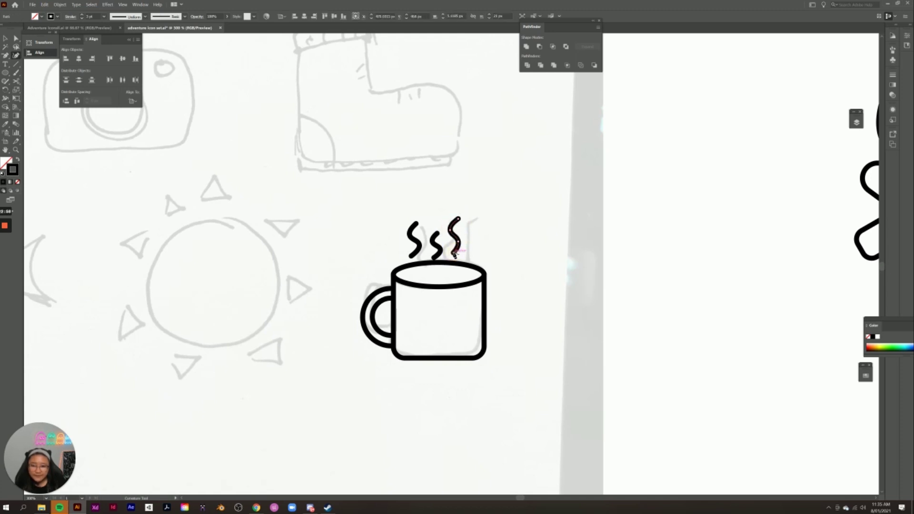
Step: Shift the centre and right steam lines to the right so the three spread across the mug's rim
left_click(506, 241)
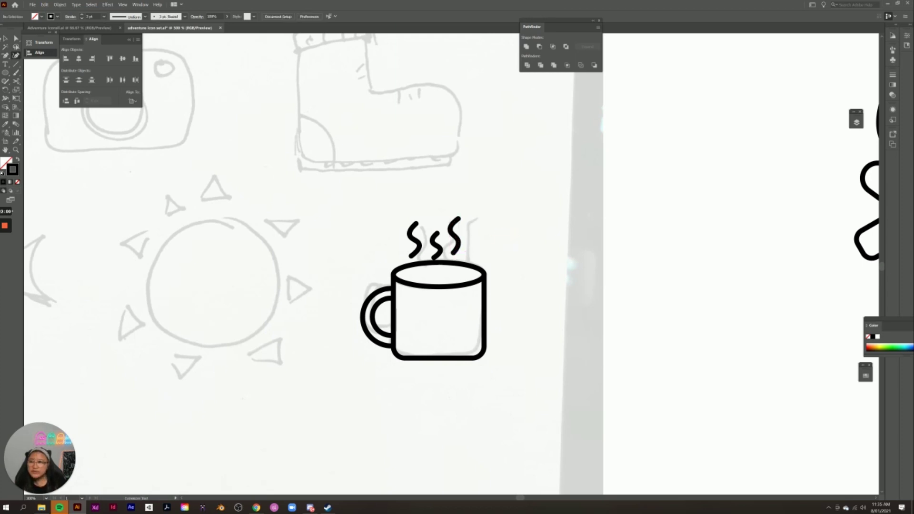
left_click(6, 39)
mouse_move(459, 242)
left_mouse_down()
mouse_move(466, 248)
mouse_move(464, 238)
mouse_move(418, 247)
mouse_move(441, 255)
mouse_move(465, 247)
left_mouse_up()
left_click(469, 252)
left_click(512, 265)
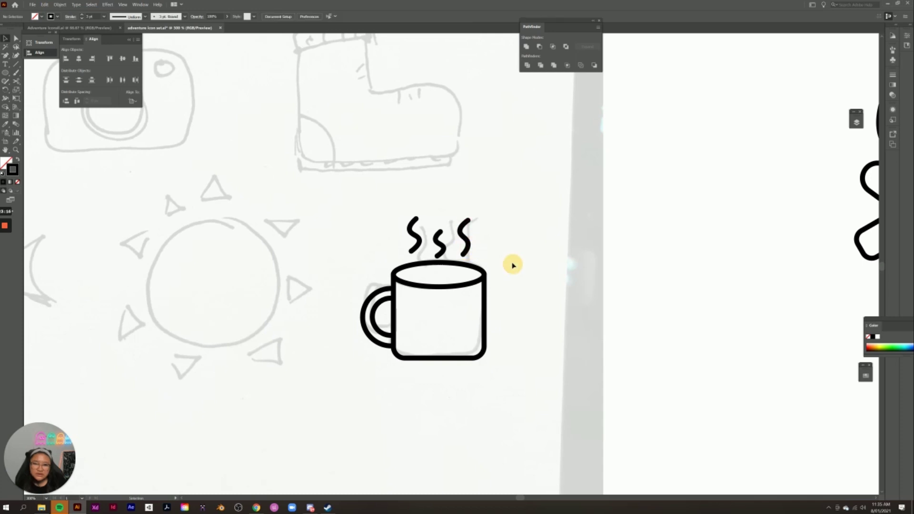
Step: Move the complete mug icon with its steam off the sketch to the finished icons, beside the fish and below the boot
key("a")
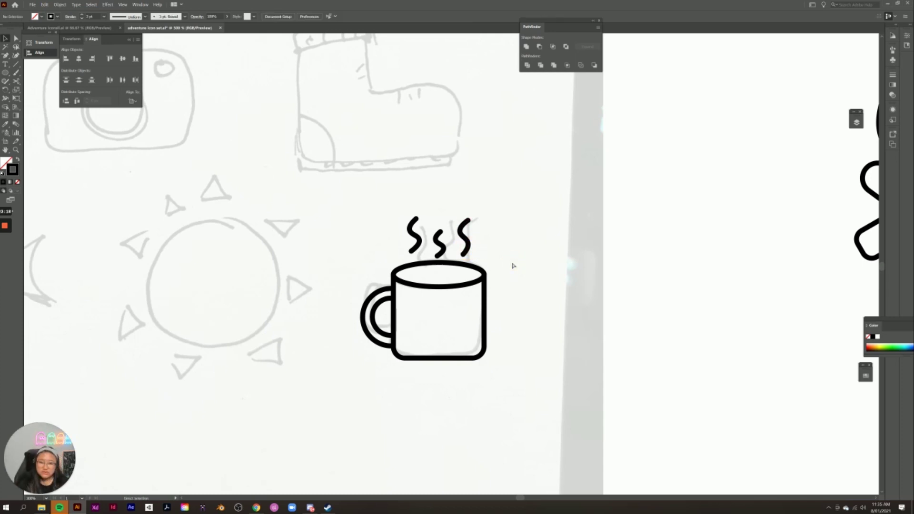
key("ctrl+0")
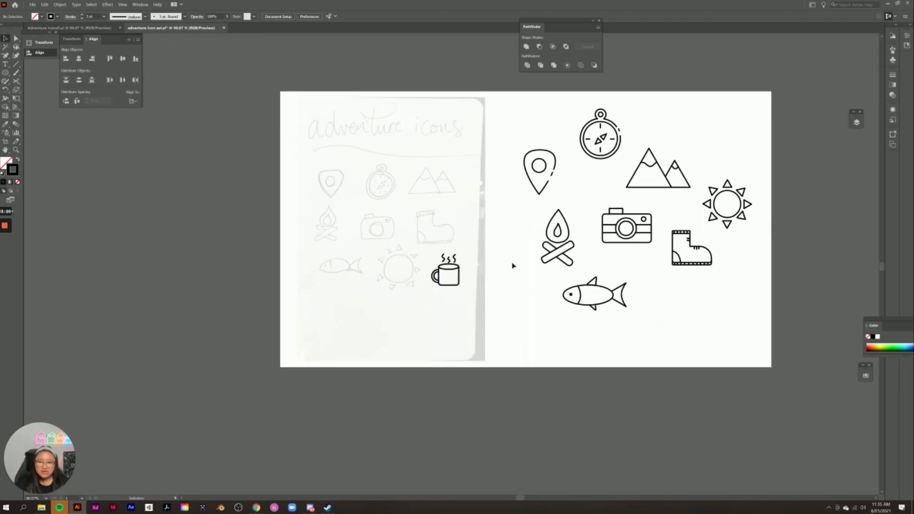
left_click(492, 298)
key("v")
left_click(437, 257)
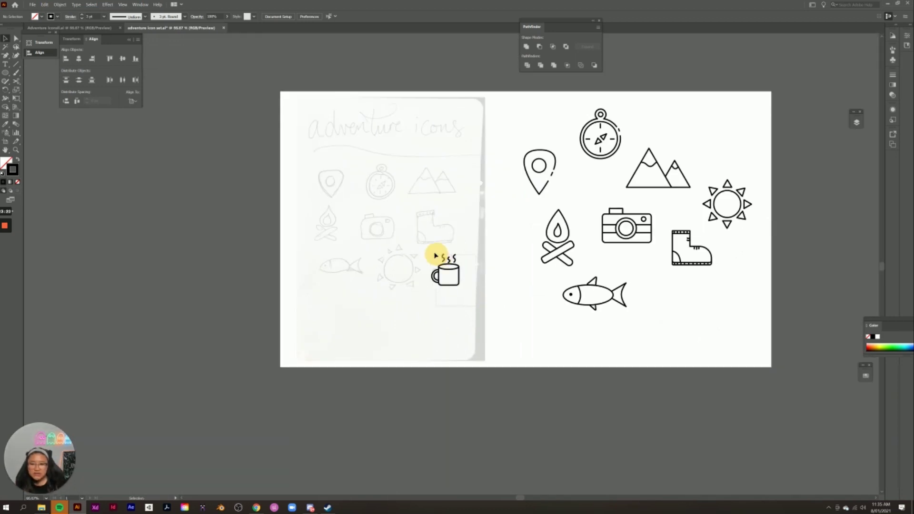
mouse_move(446, 275)
left_mouse_down()
mouse_move(679, 300)
mouse_move(703, 319)
left_mouse_up()
left_click(691, 309, "shift")
key("ctrl+z")
left_click(726, 328)
left_click_drag(694, 313, 652, 271)
mouse_move(692, 310)
left_mouse_down()
mouse_move(707, 326)
mouse_move(739, 312)
mouse_move(685, 303)
mouse_move(699, 303)
left_mouse_up()
left_click(741, 304)
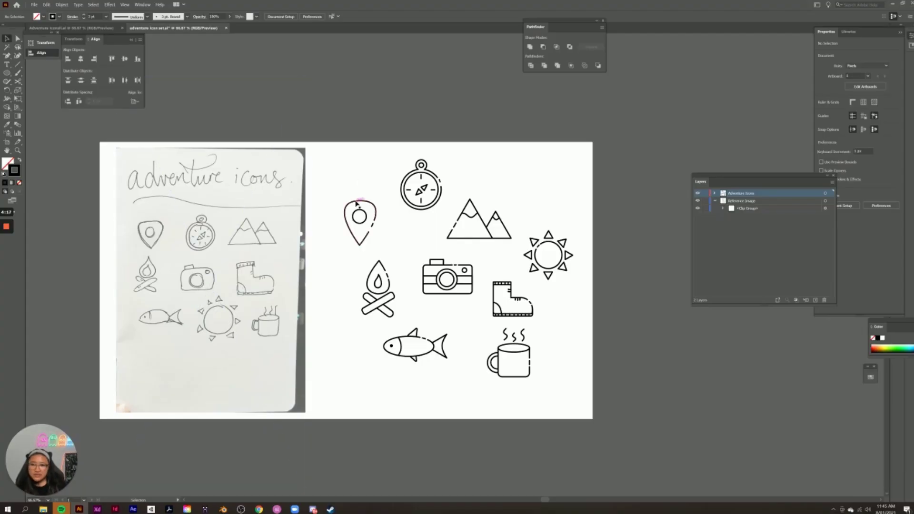
Step: Nudge the location pin's inner circle slightly to the right to centre it within the pin outline
left_click(357, 203)
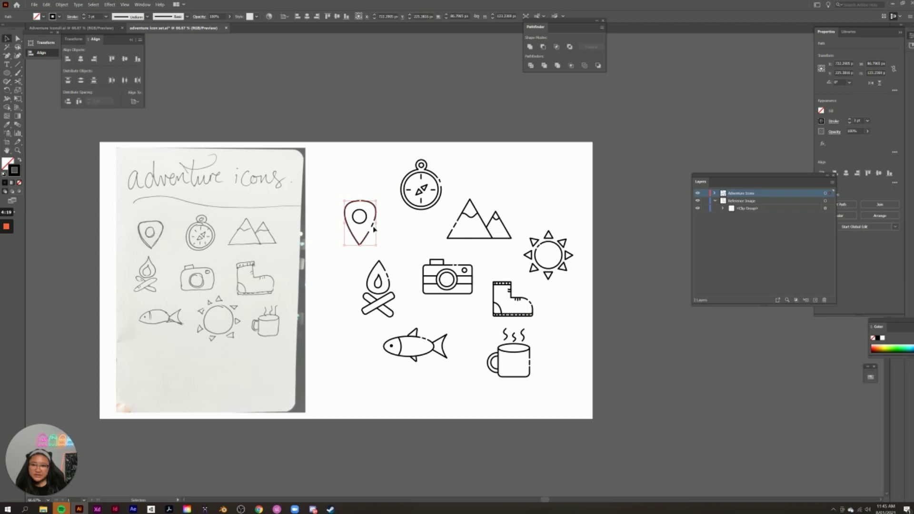
left_click(387, 201)
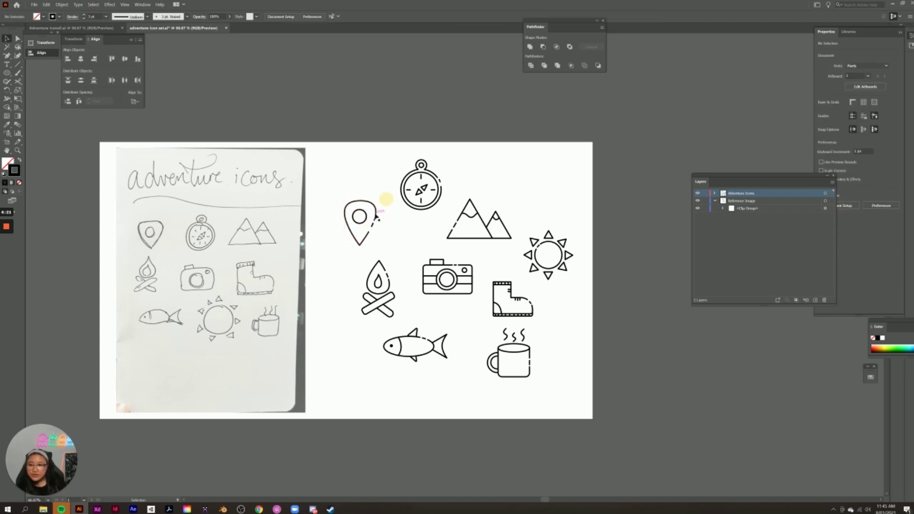
left_click_drag(367, 217, 369, 217)
left_click(383, 158)
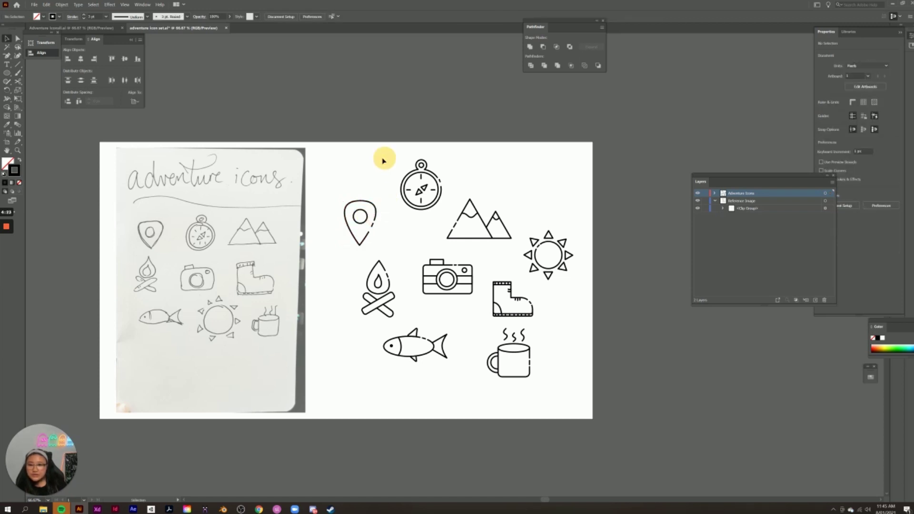
Step: Convert the strokes of all nine adventure icons to filled shapes with Outline Stroke
left_click_drag(336, 155, 577, 412)
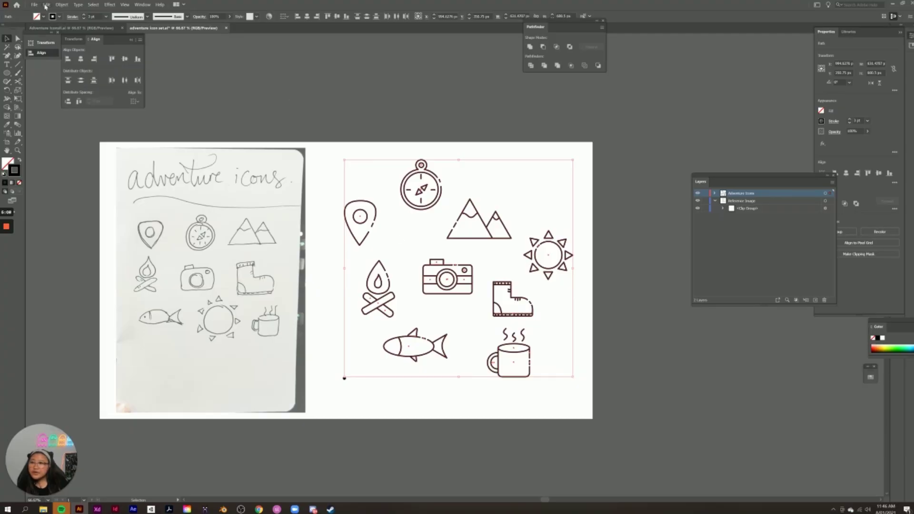
left_click(62, 5)
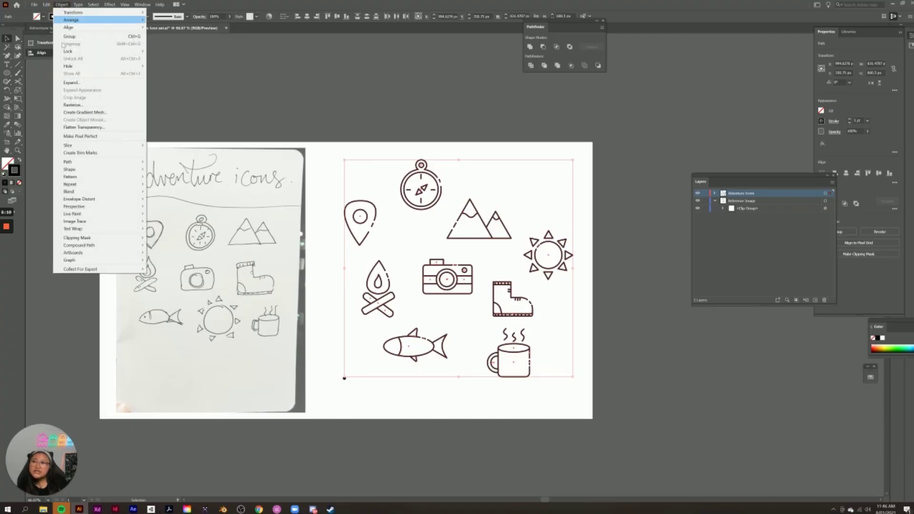
mouse_move(95, 162)
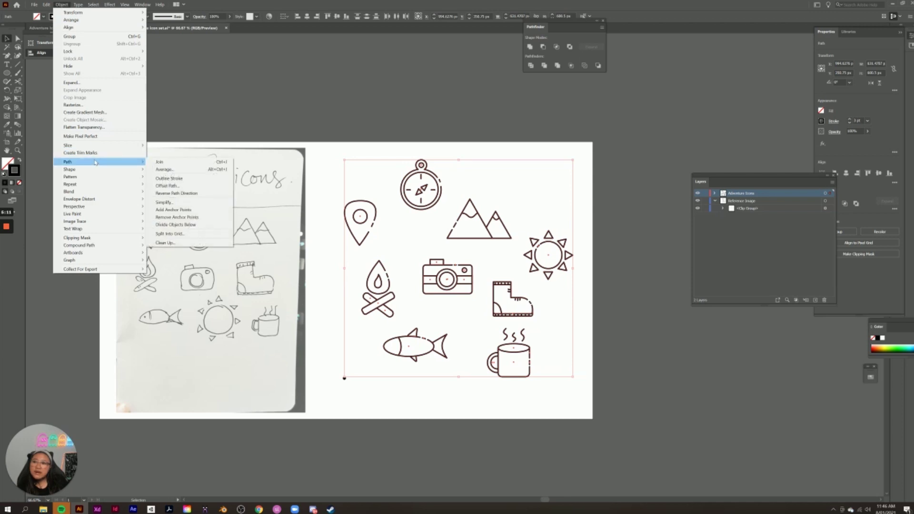
left_click(194, 180)
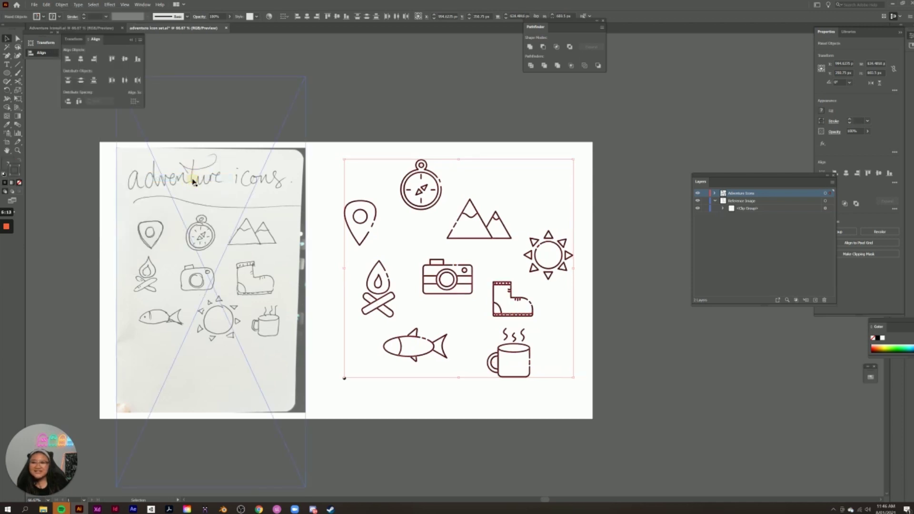
Step: Move the stray black dot from below the campfire onto the fish's head as its eye
left_click(383, 135)
left_click_drag(342, 157, 529, 383)
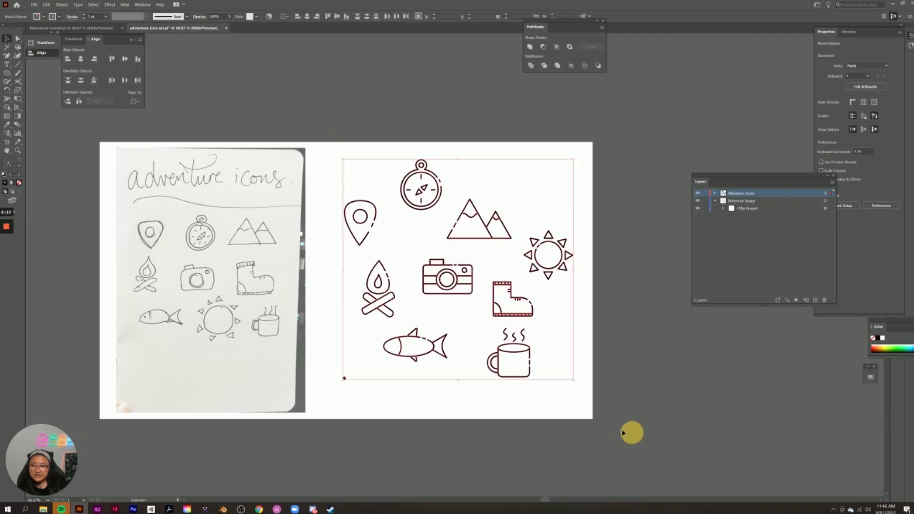
left_click(325, 301)
left_click(344, 378)
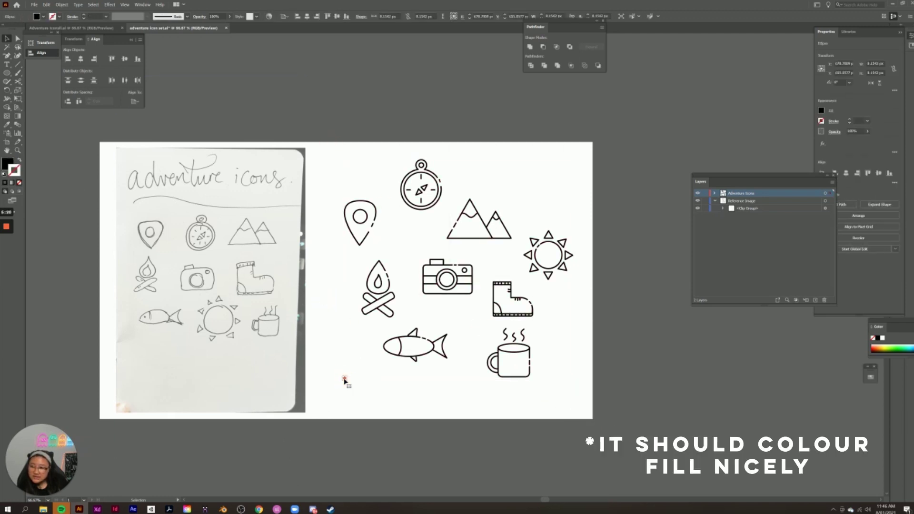
left_click_drag(346, 377, 392, 347)
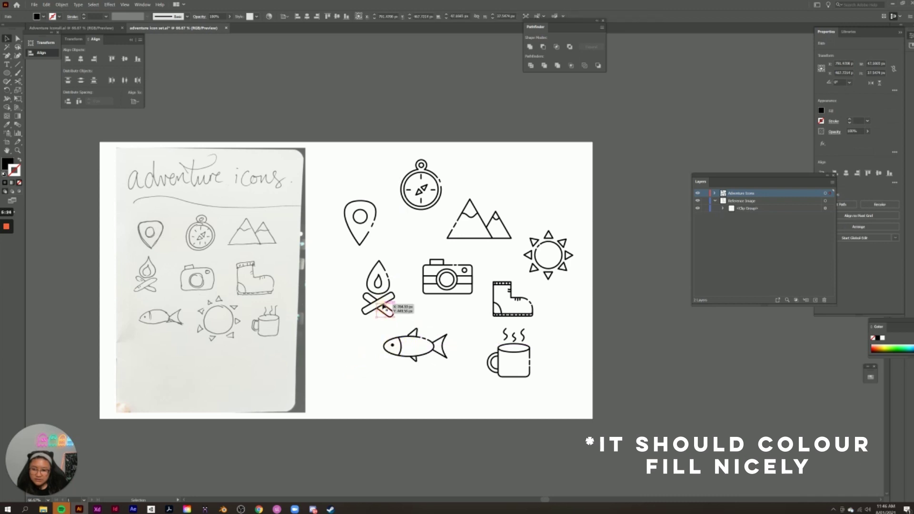
left_click(340, 304)
Step: Fill all the outlined icons with dark red
left_click_drag(340, 147, 573, 418)
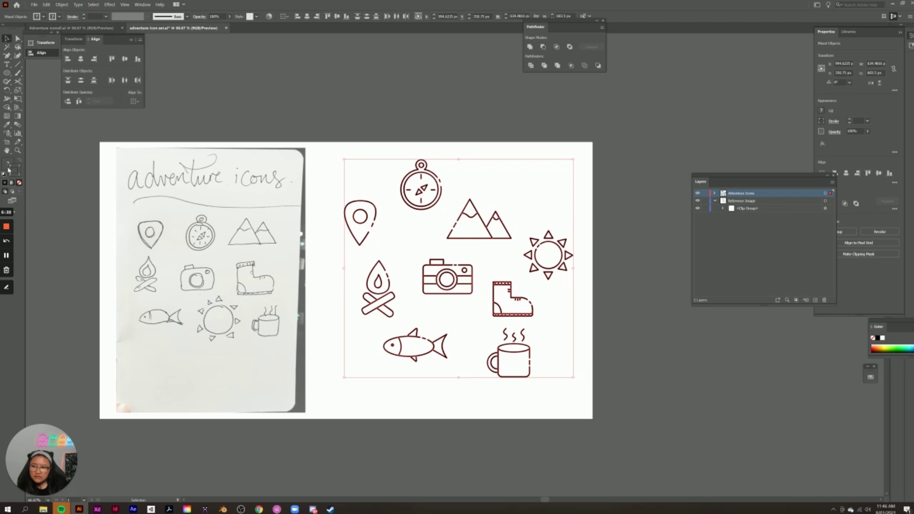
left_click(5, 183)
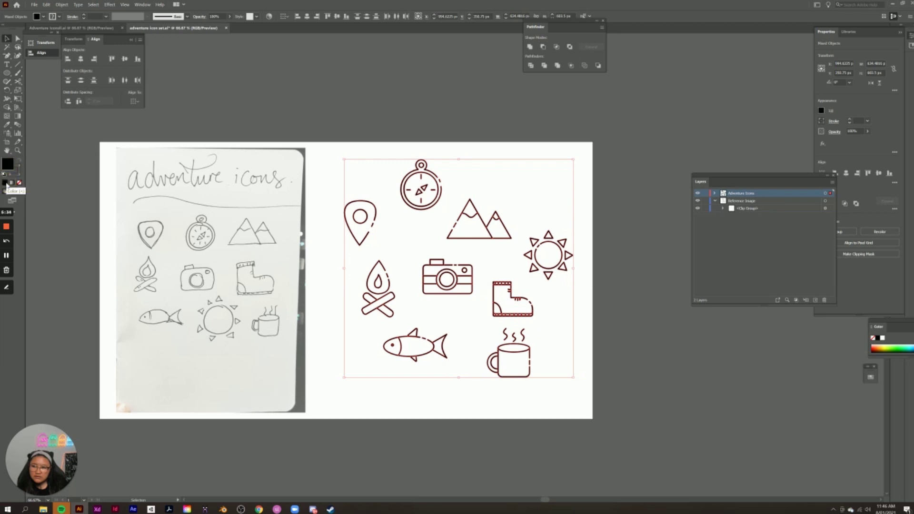
double_click(7, 164)
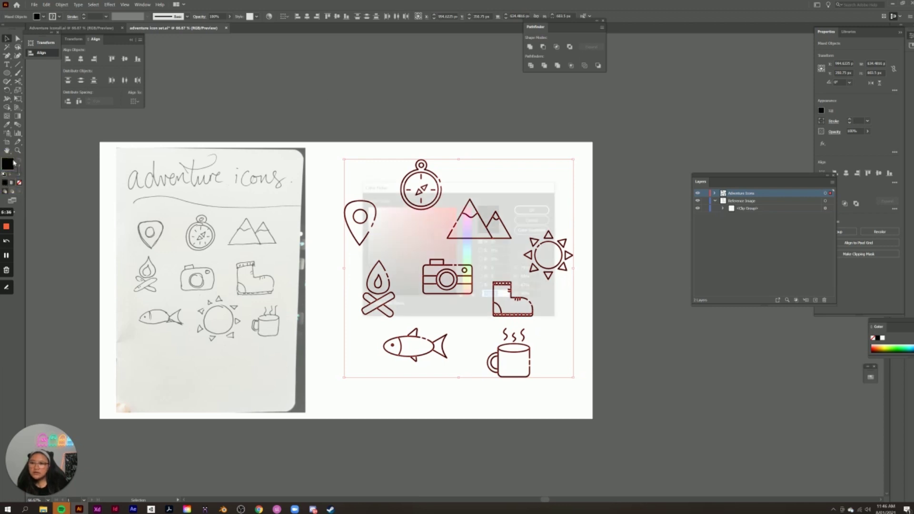
left_click(427, 267)
left_click(534, 208)
left_click(581, 166)
Step: Fill all the outlined icons with bright green
mouse_move(345, 145)
left_mouse_down()
mouse_move(555, 379)
mouse_move(616, 430)
left_mouse_up()
double_click(7, 164)
left_click(468, 263)
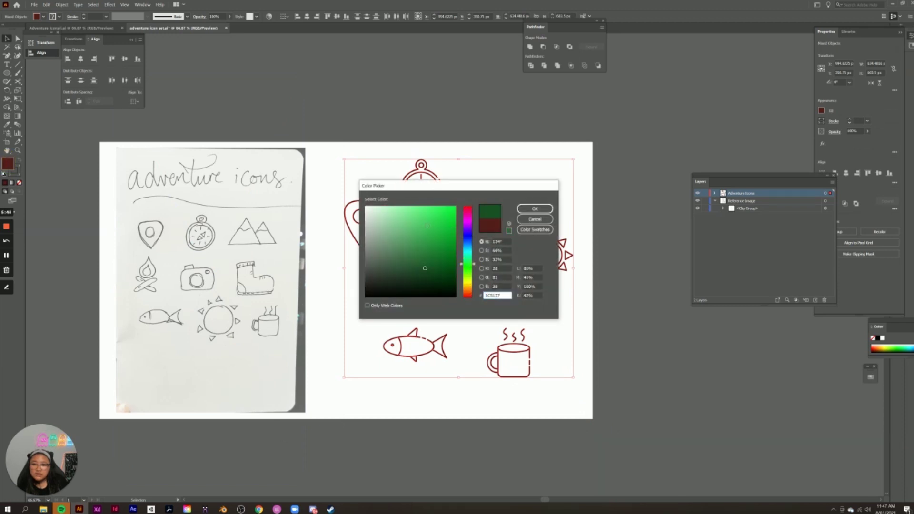
left_click(434, 207)
left_click(534, 208)
left_click(632, 167)
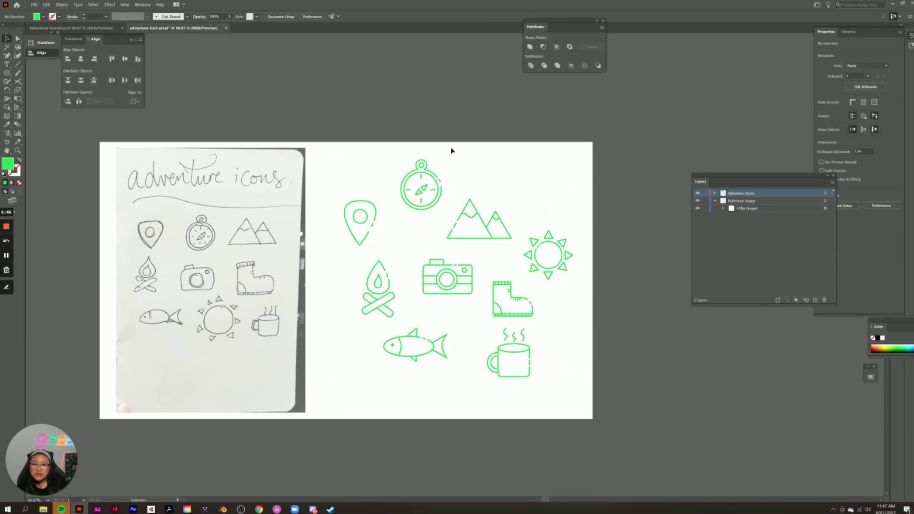
Step: Set the fill of all the outlined icons to black (000000)
left_click_drag(326, 149, 606, 433)
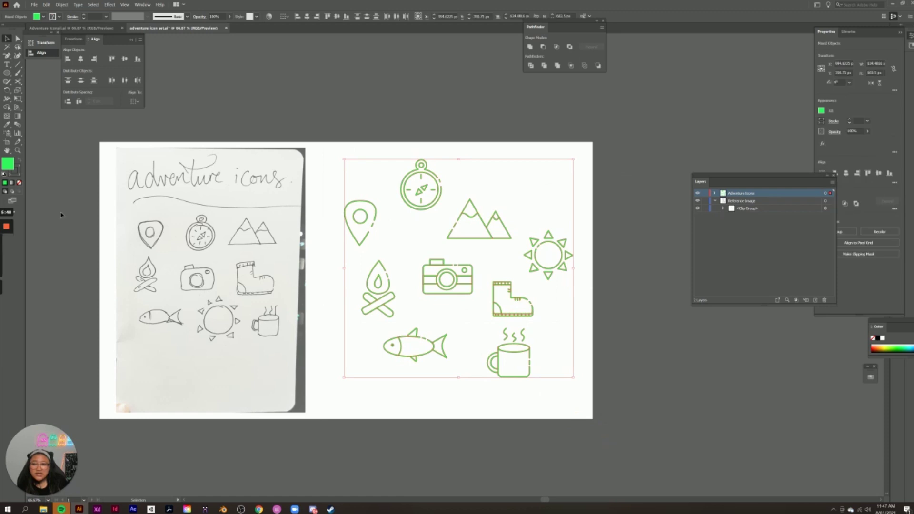
double_click(8, 164)
left_click(375, 245)
mouse_move(375, 245)
left_mouse_down()
mouse_move(357, 306)
mouse_move(363, 301)
left_mouse_up()
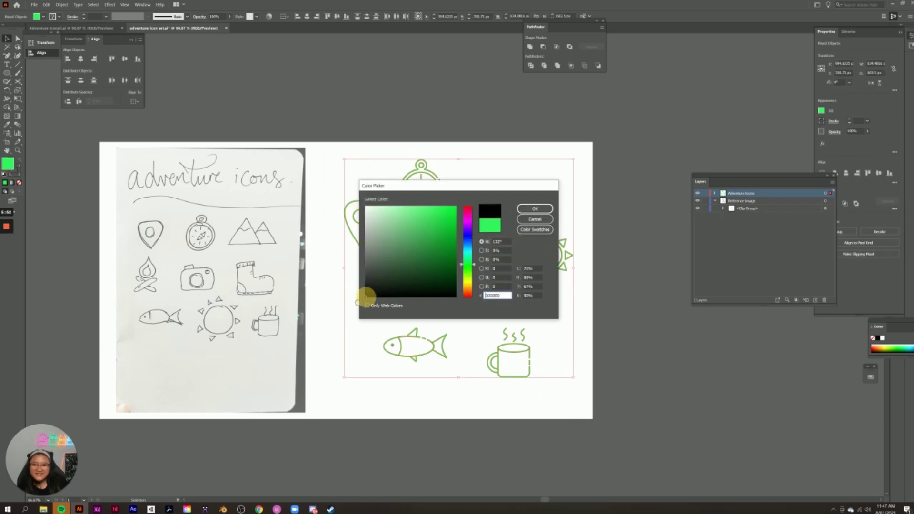
left_click(535, 209)
left_click(649, 190)
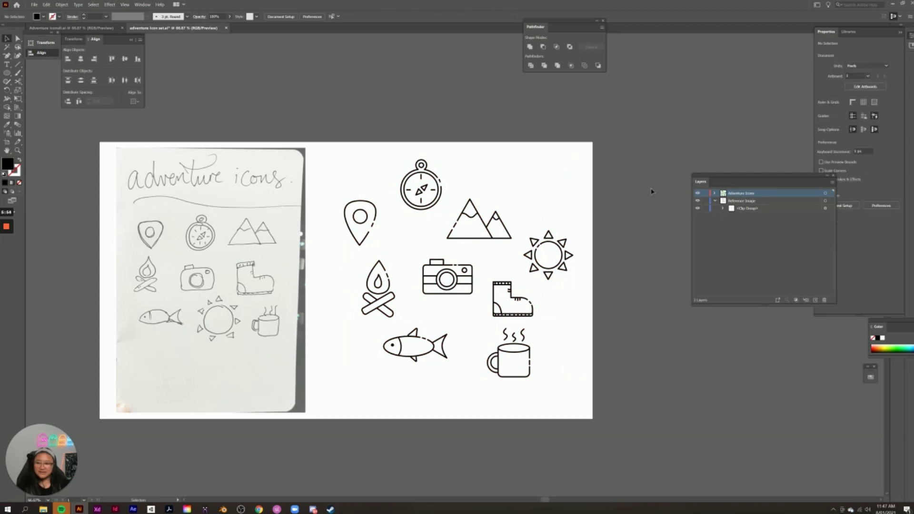